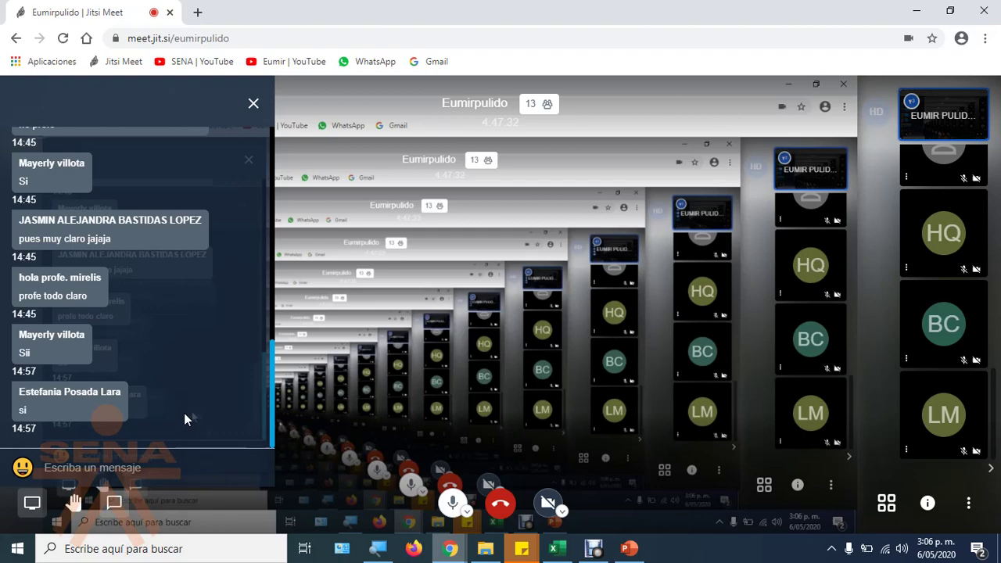
Step: Toggle the chat off and on, stop the screen share with 'Dejar de compartir', and switch to tile view
click(114, 504)
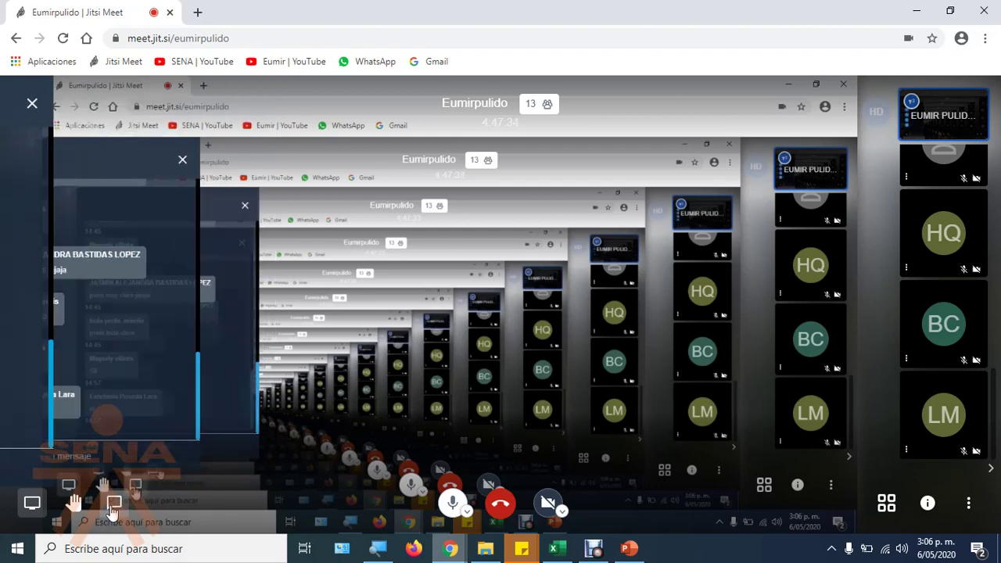
click(114, 505)
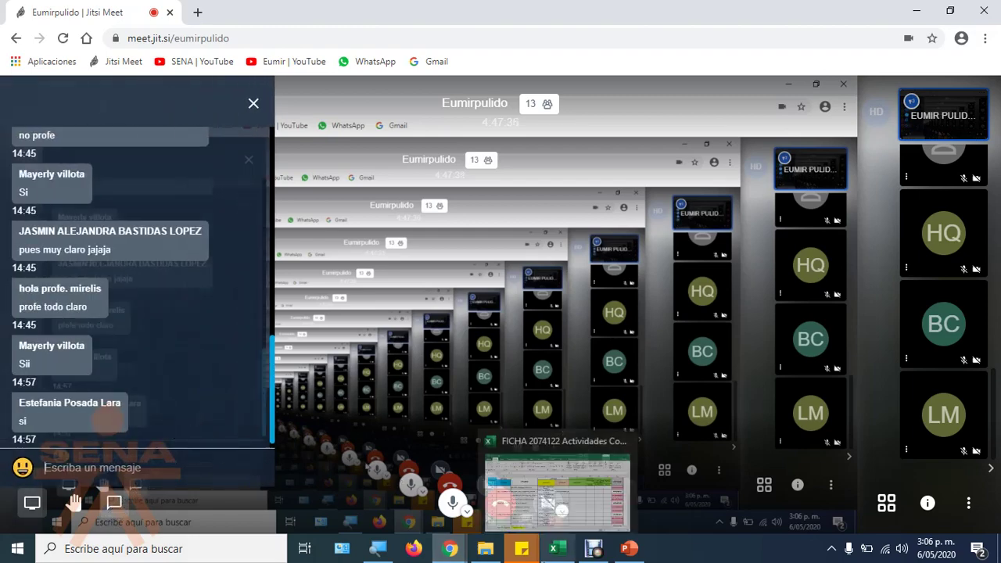
mouse_move(450, 548)
click(532, 485)
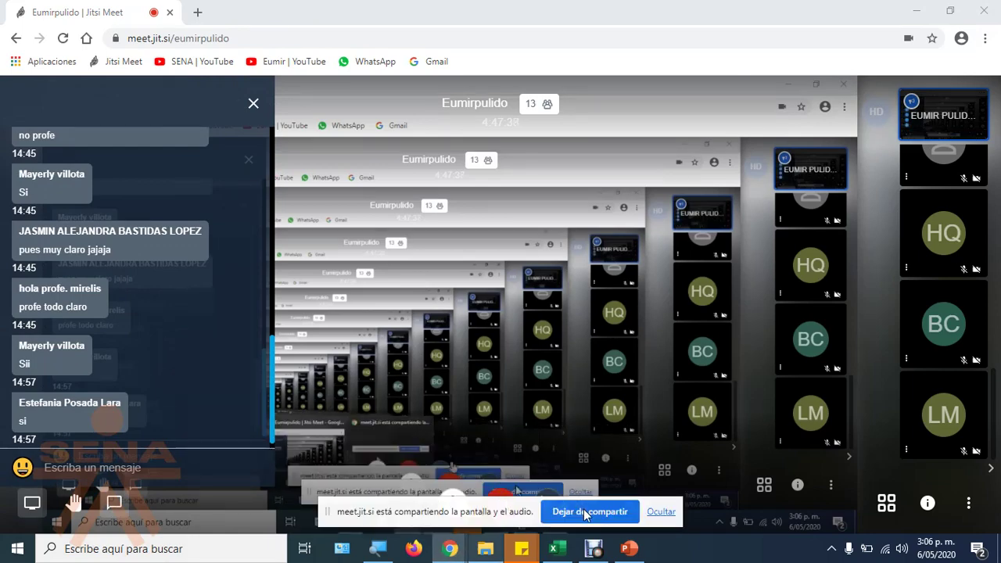
click(585, 509)
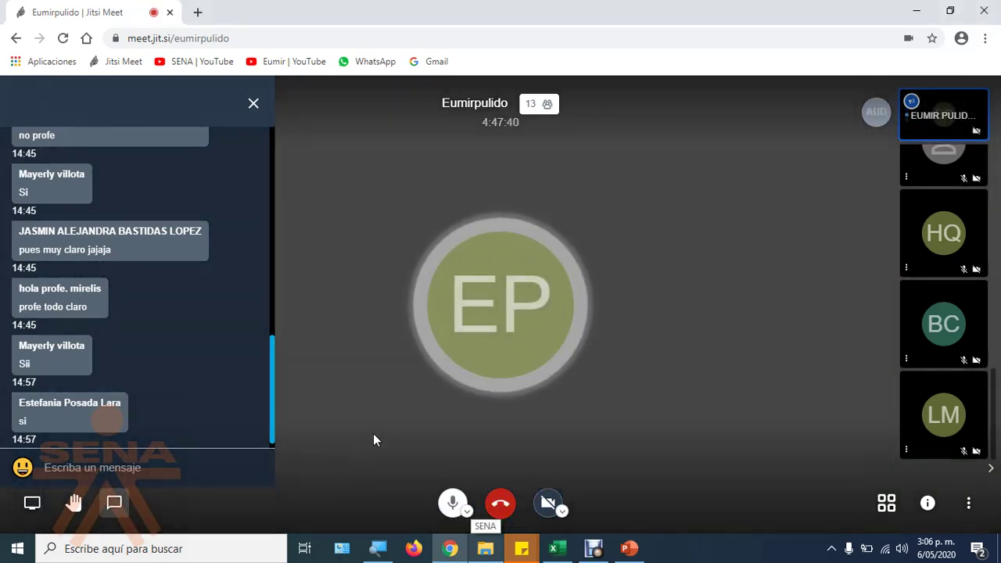
click(886, 502)
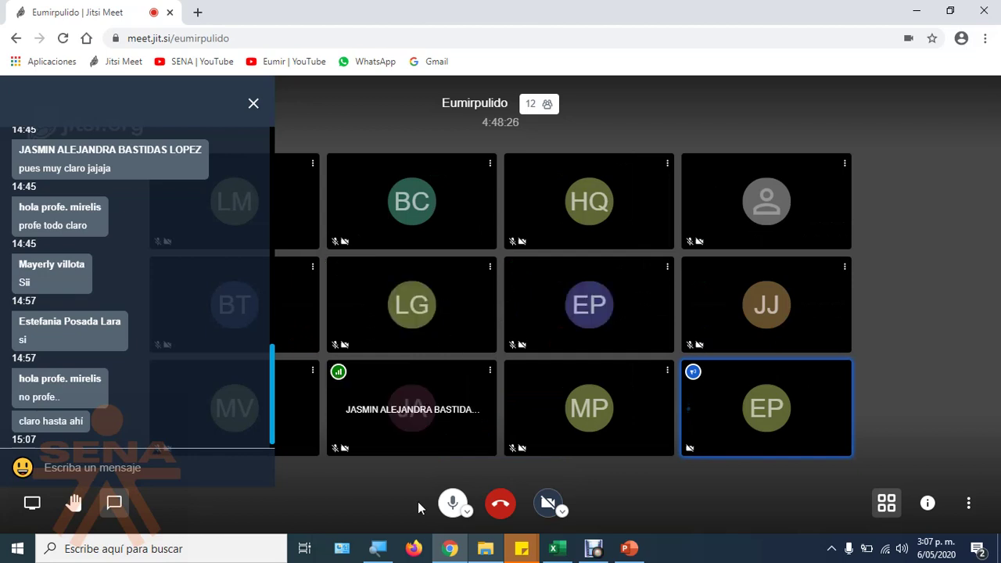
mouse_move(630, 548)
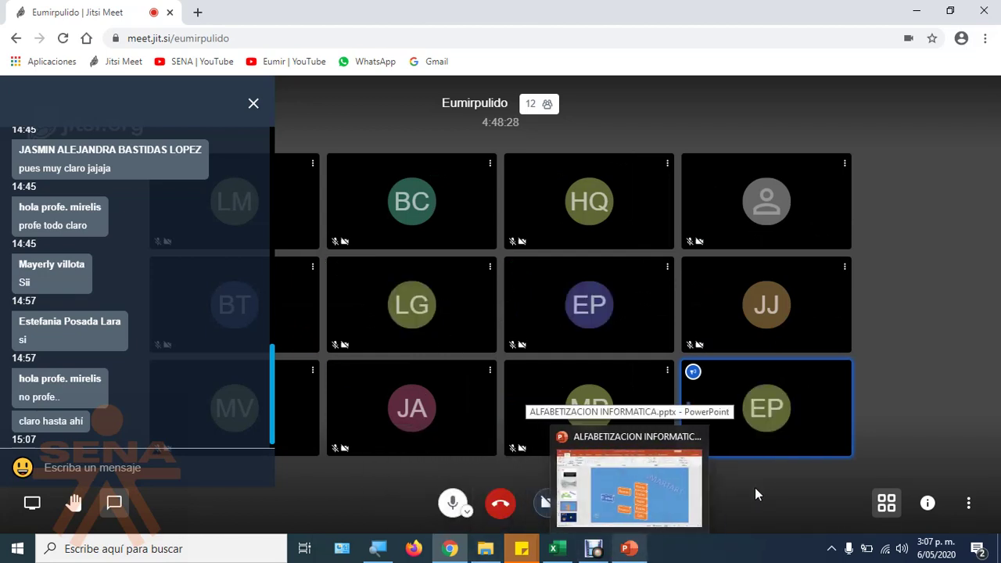
click(453, 504)
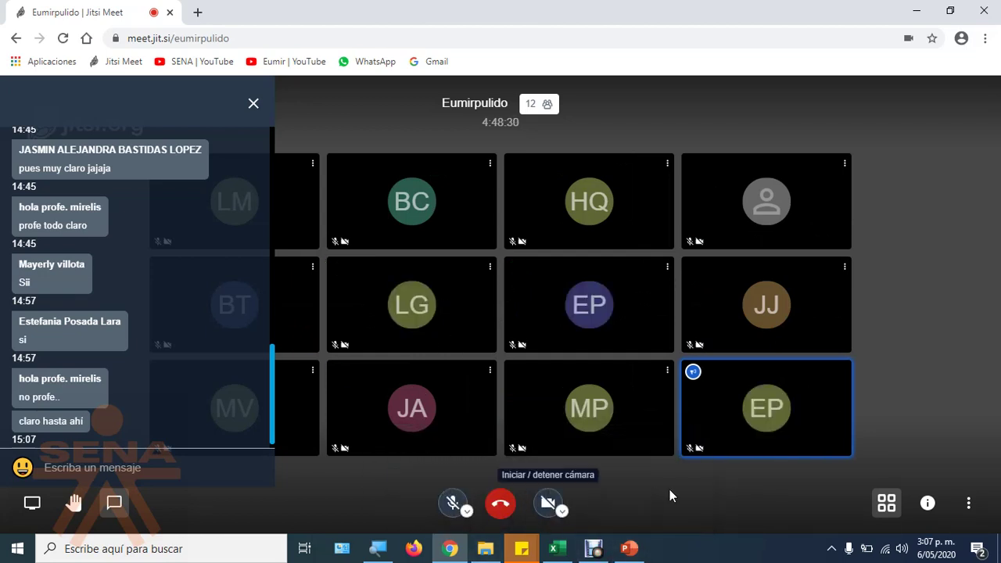
click(460, 505)
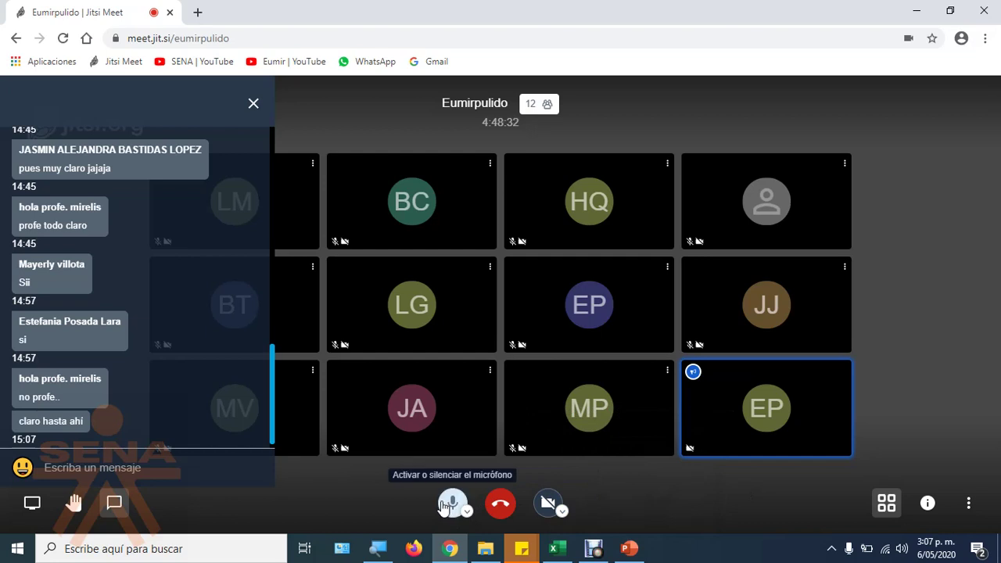
mouse_move(623, 551)
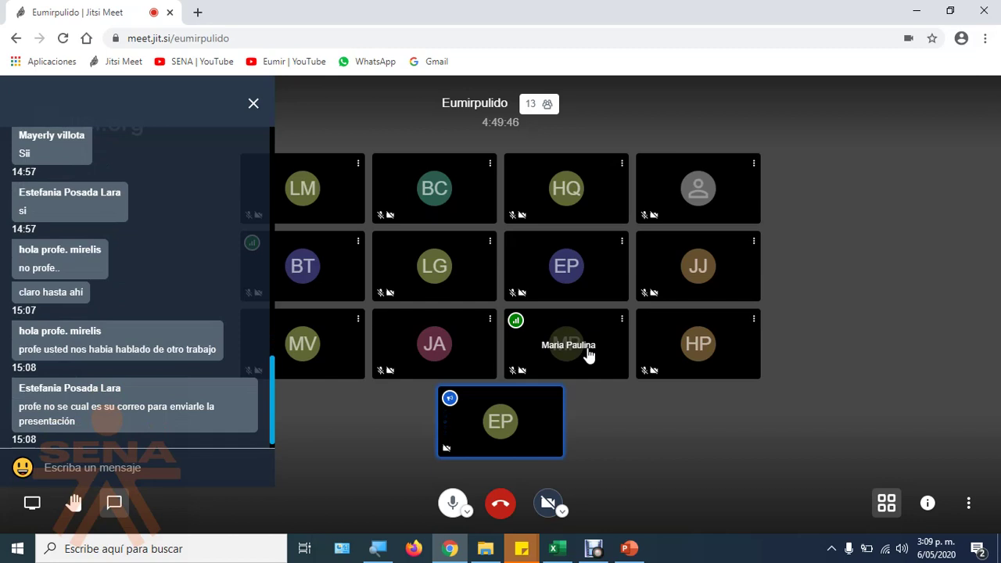
Step: Type the instructor's e-mail address in the 'Escriba un mensaje' chat box and send it
click(111, 468)
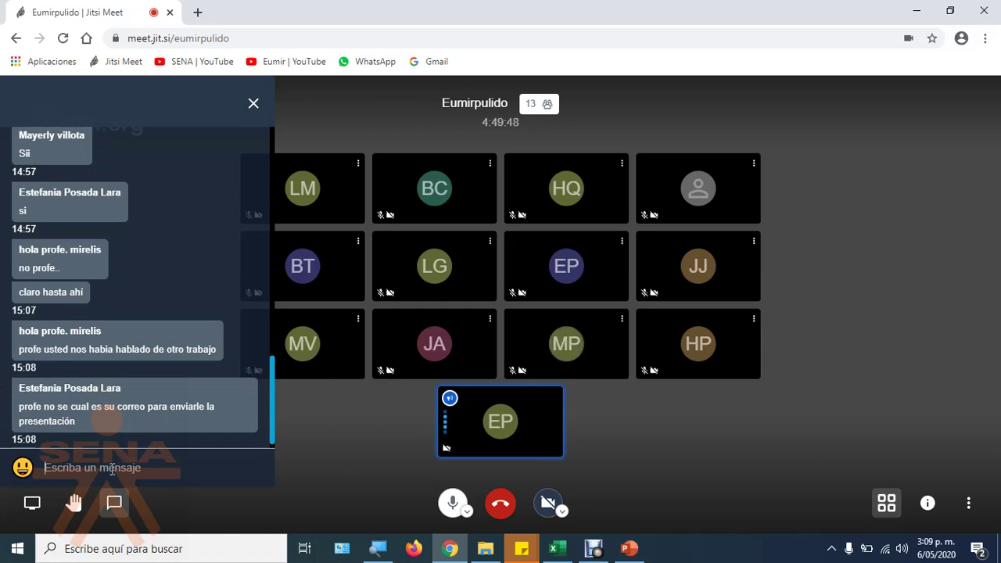
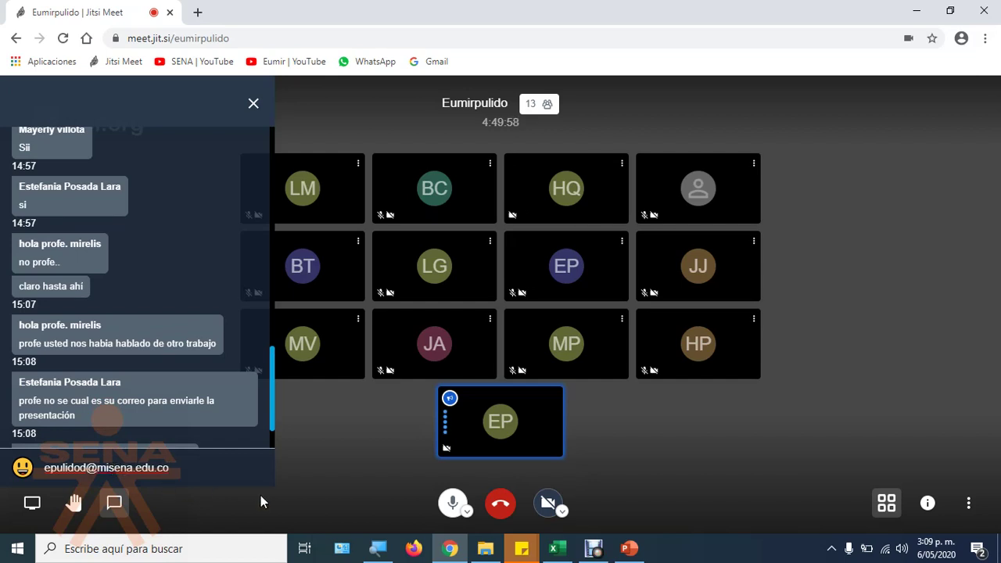
key(Return)
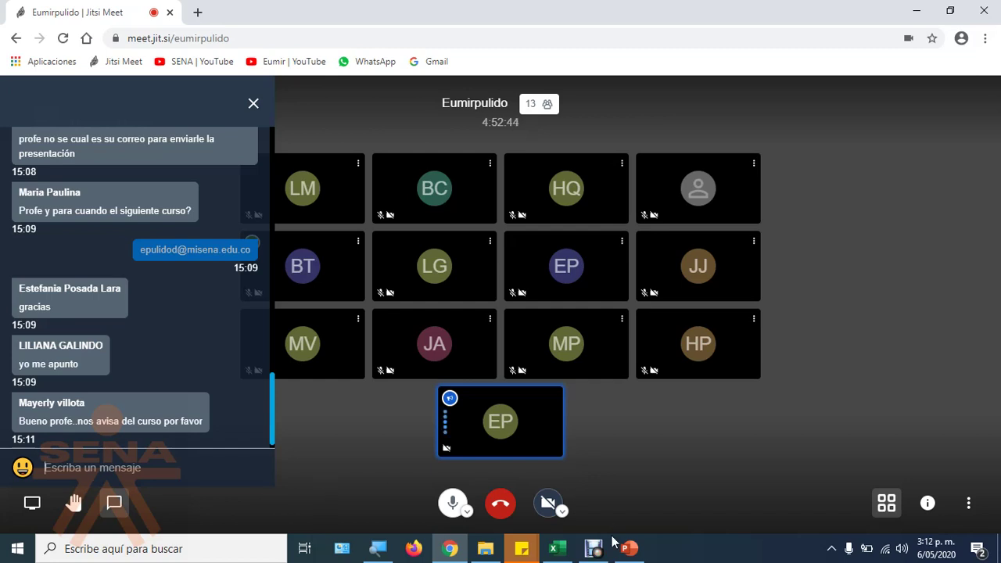
Step: Close the PowerPoint presentation from its taskbar preview
mouse_move(630, 548)
click(623, 488)
click(987, 11)
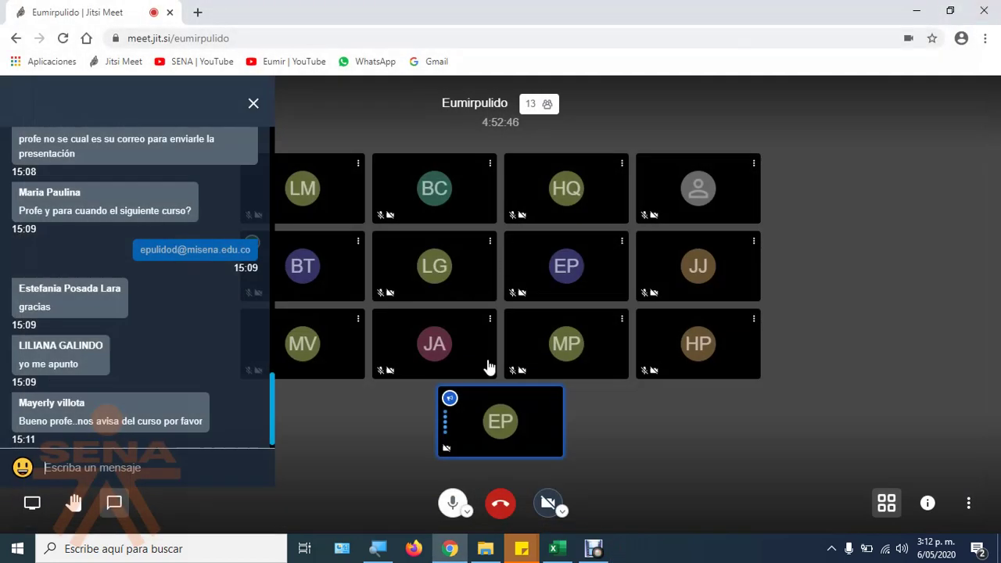
Step: Share the entire screen with computer audio and show it on the main stage
click(32, 503)
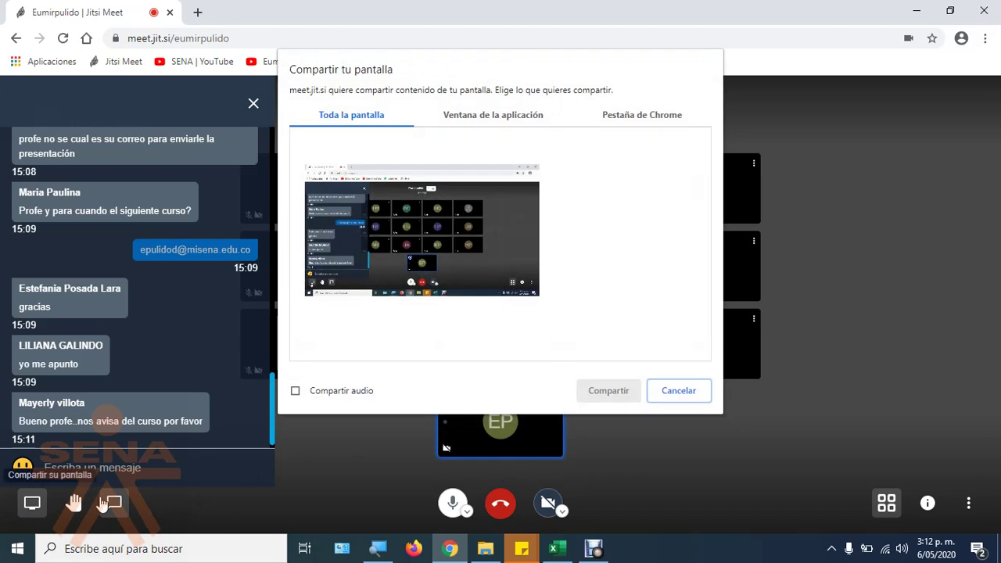
click(343, 390)
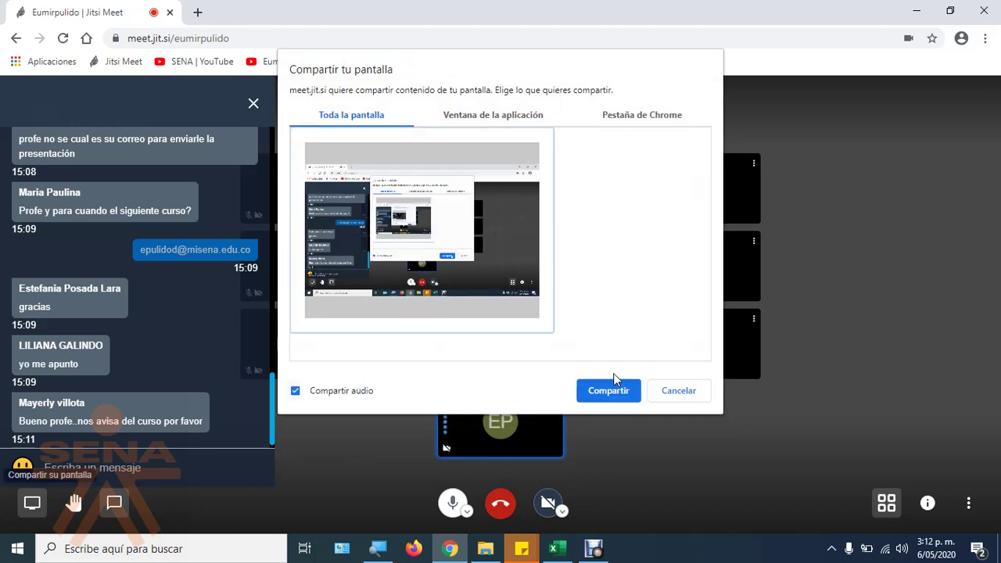
click(607, 392)
click(662, 516)
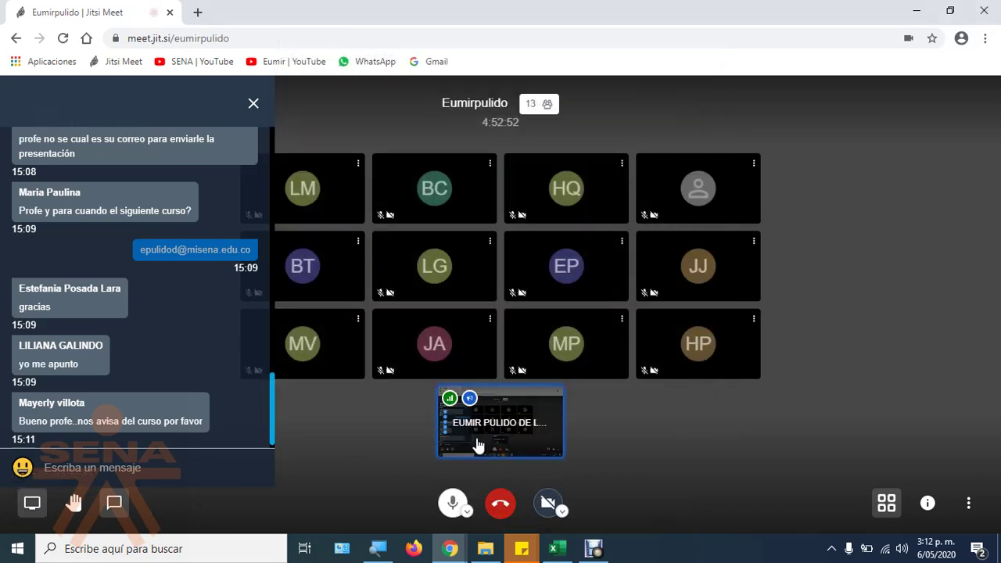
click(524, 452)
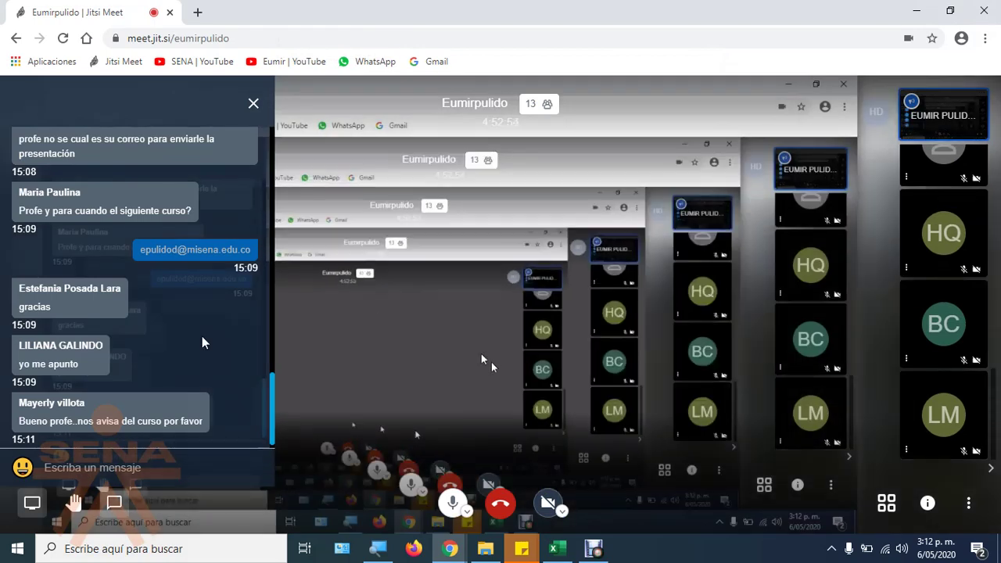
key(super)
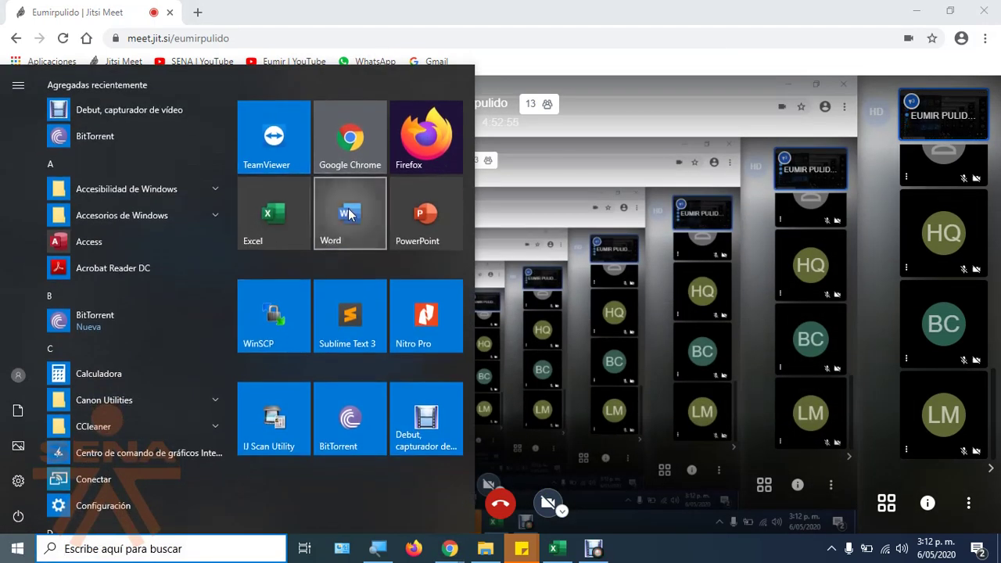
Step: Launch Word, create a blank document and type 'Pereira, 6 de mayo de 2020'
click(349, 213)
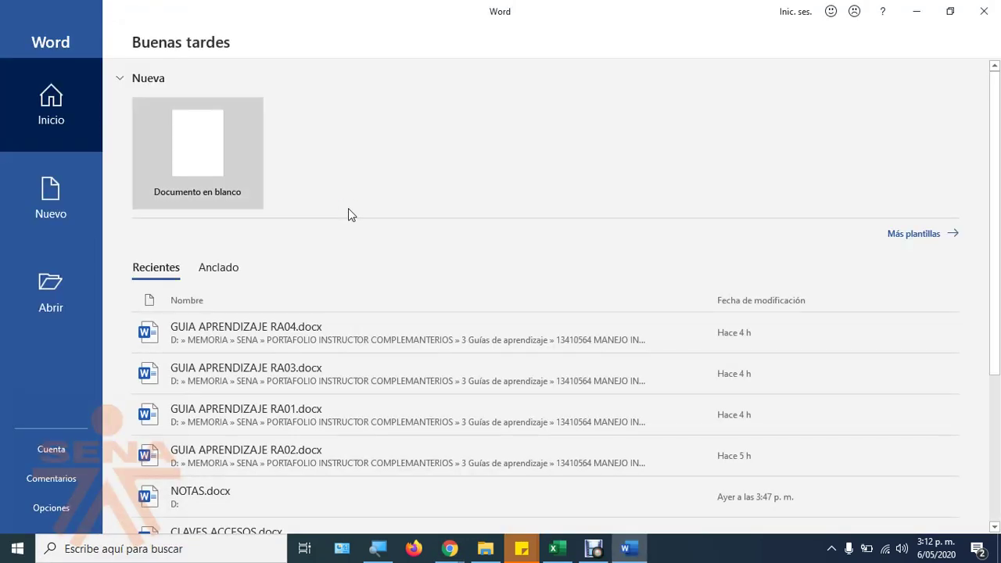
click(219, 176)
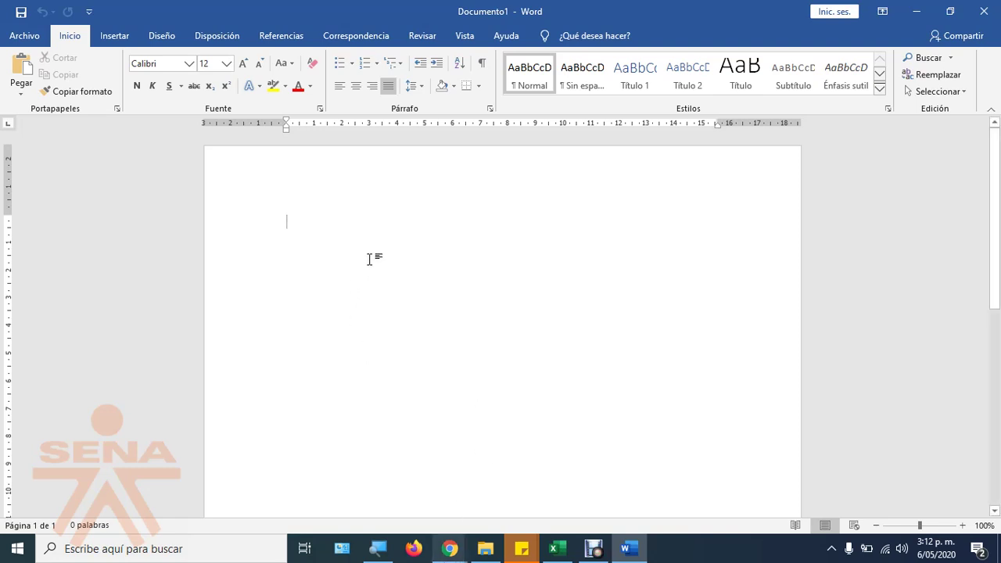
text(Pereira)
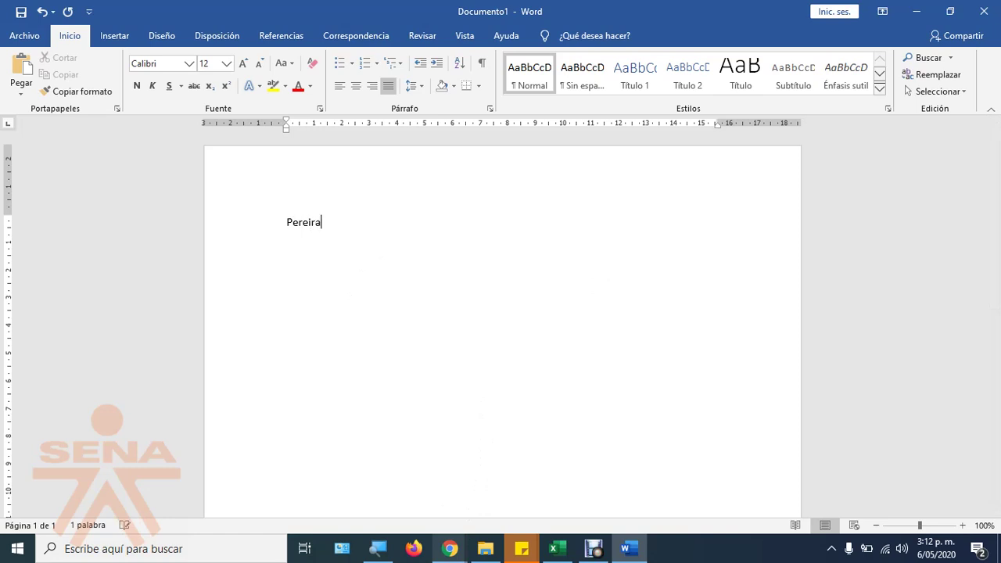
text(, 6 de mayo de)
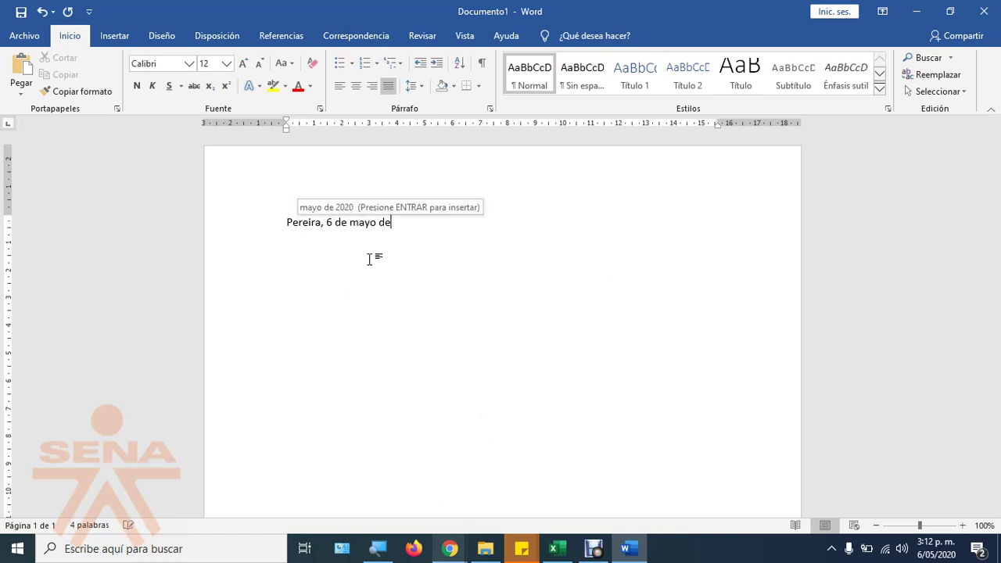
text( 2020)
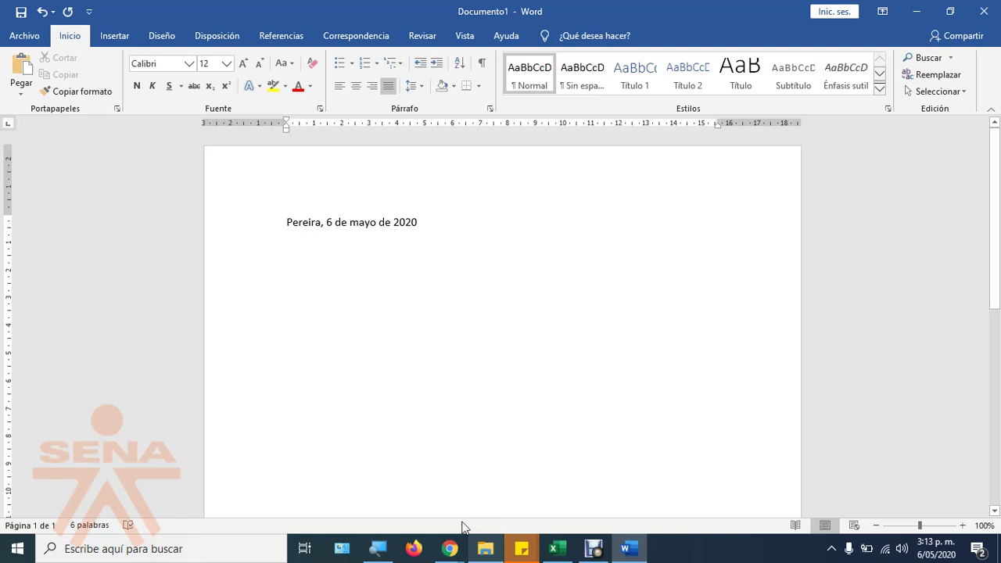
Step: Check the video call, then return to the Word letter
mouse_move(449, 547)
click(414, 477)
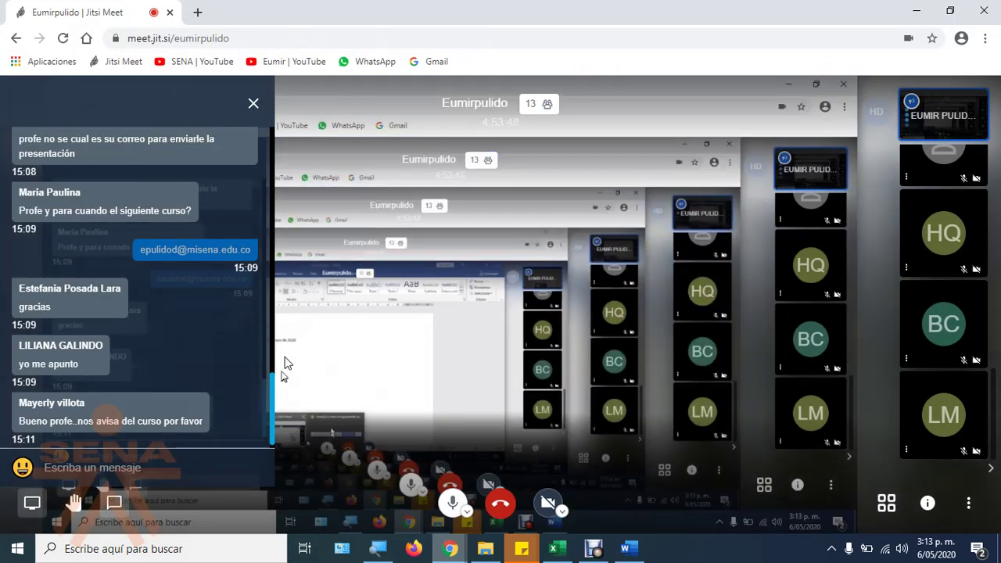
click(624, 548)
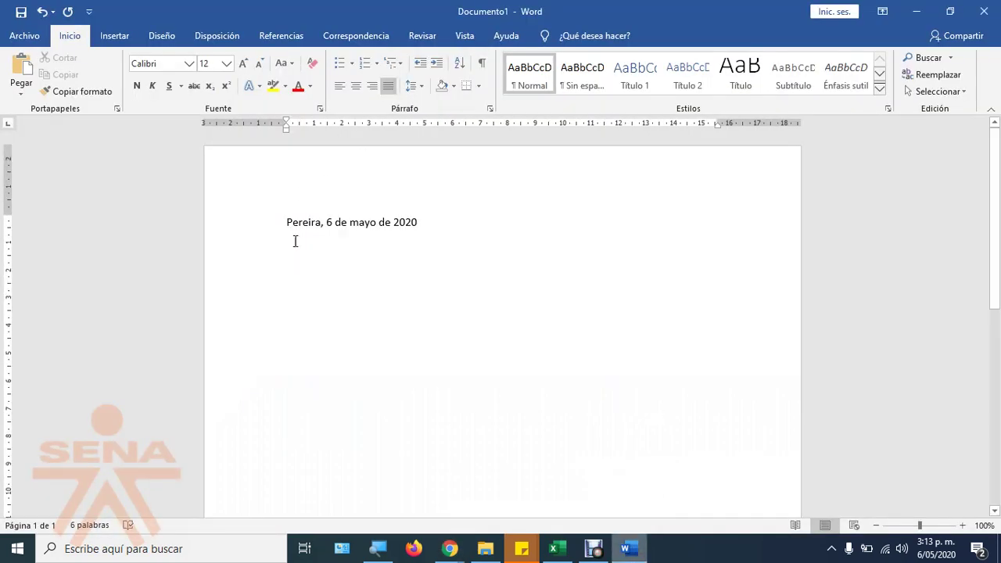
Step: Browse the Insert, Design, Layout, References, Review and View ribbon tabs, then turn on Magnifier
click(117, 36)
click(163, 36)
click(224, 38)
click(282, 37)
click(426, 39)
click(457, 39)
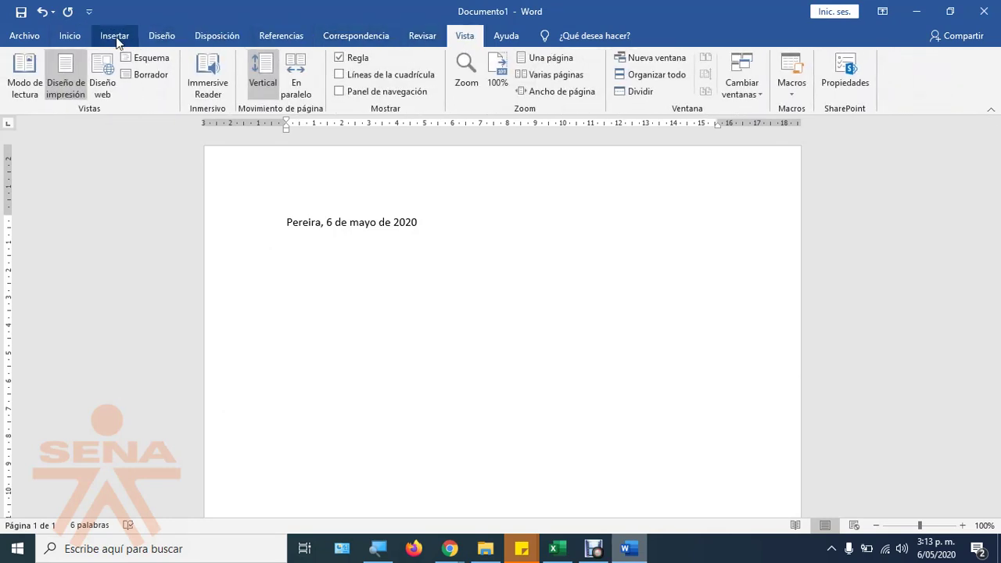
click(81, 35)
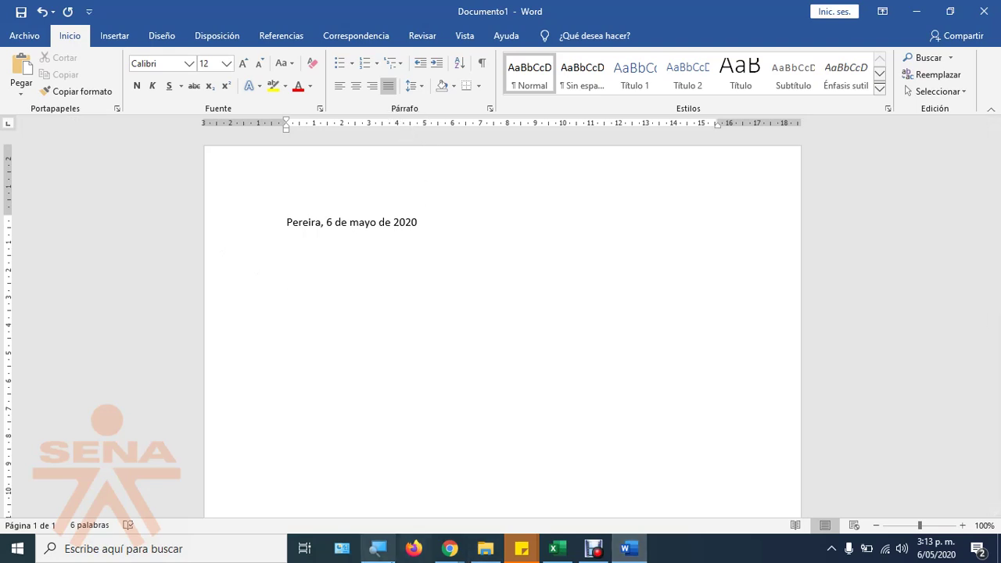
key(super+plus)
Step: Zoom the Magnifier (Lupa) to 200%, then bring it back to 100%
click(249, 544)
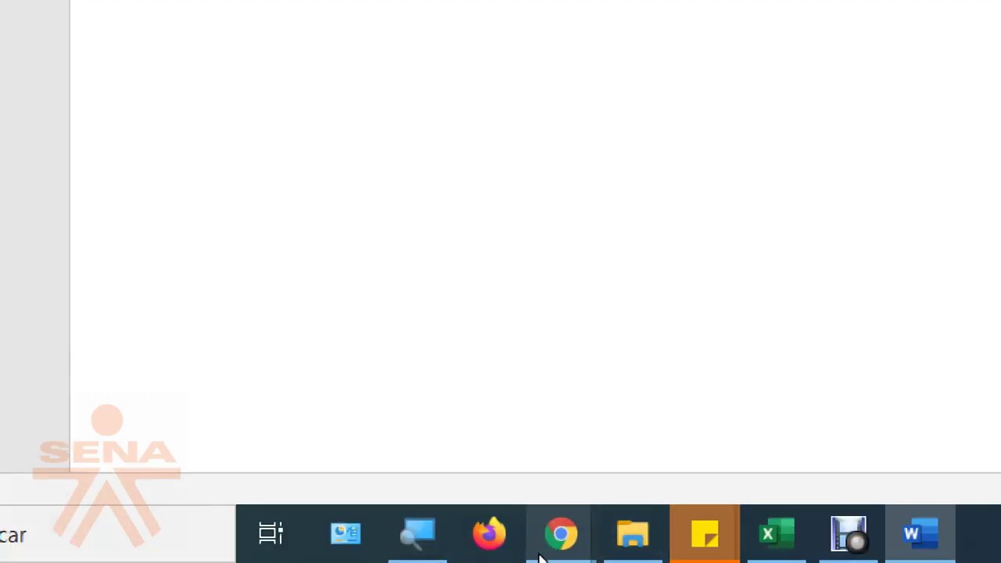
click(417, 539)
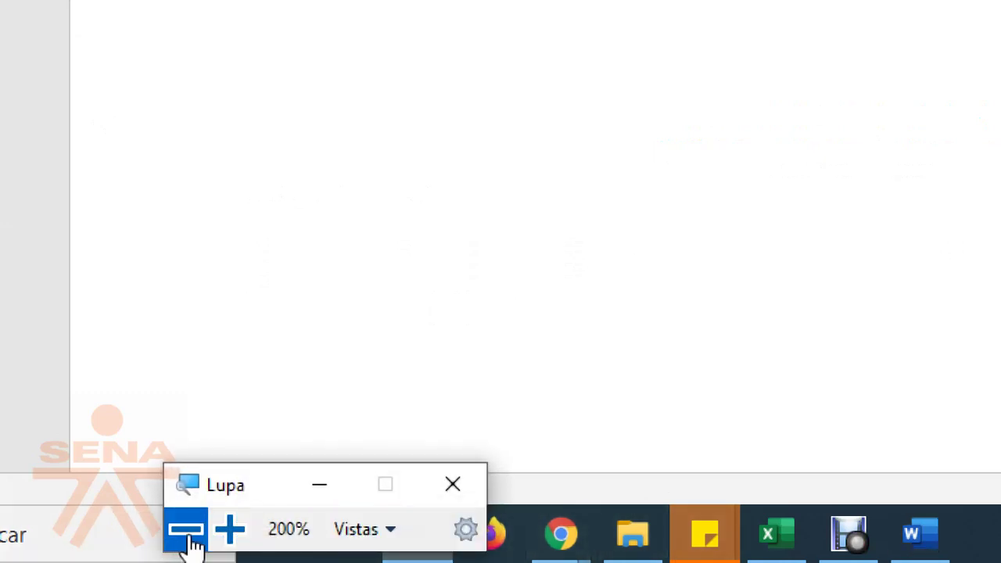
click(188, 530)
click(452, 550)
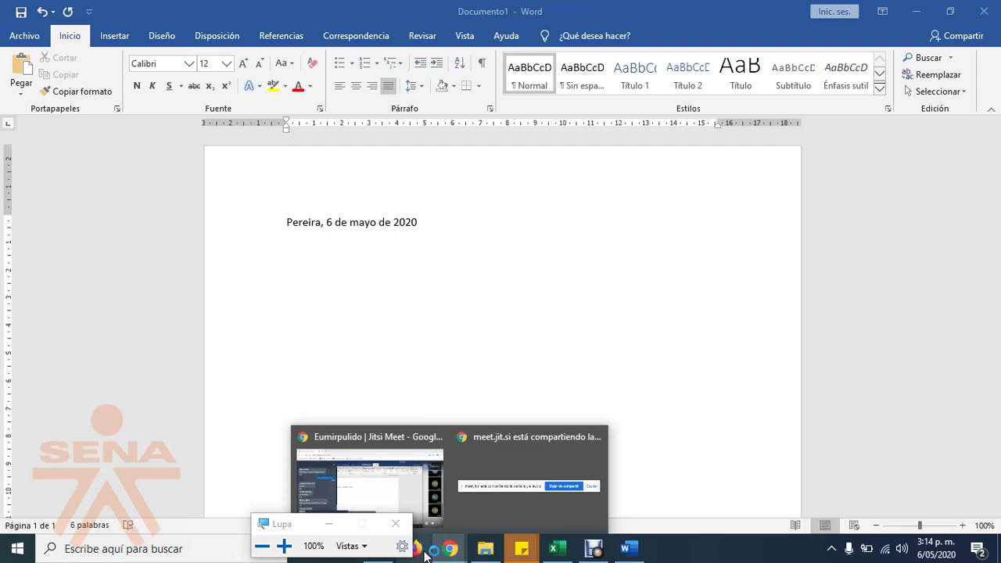
Step: Search 'lorem ipsum' in a new Firefox tab and open lipsum.com
click(426, 552)
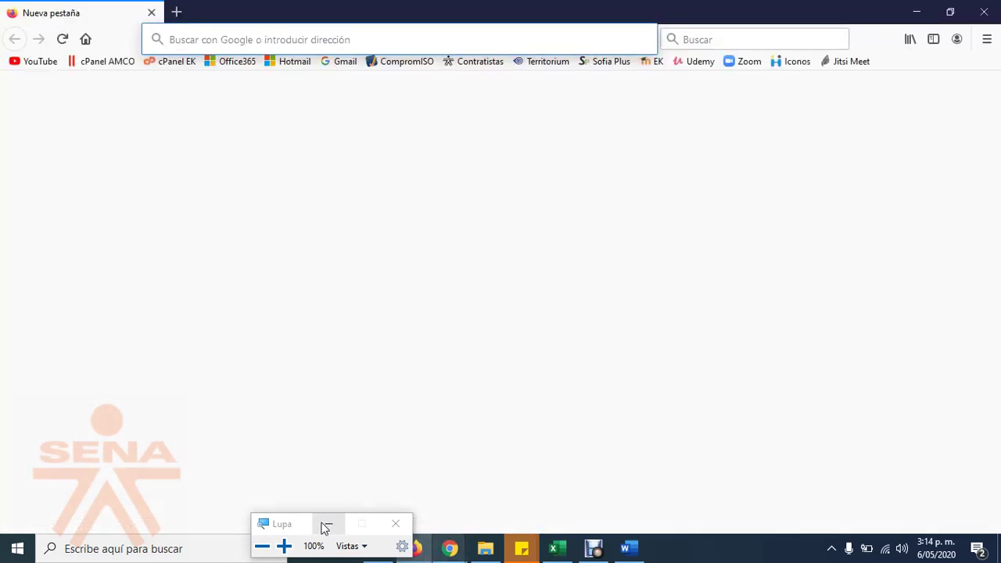
click(326, 528)
click(215, 37)
text(lorem)
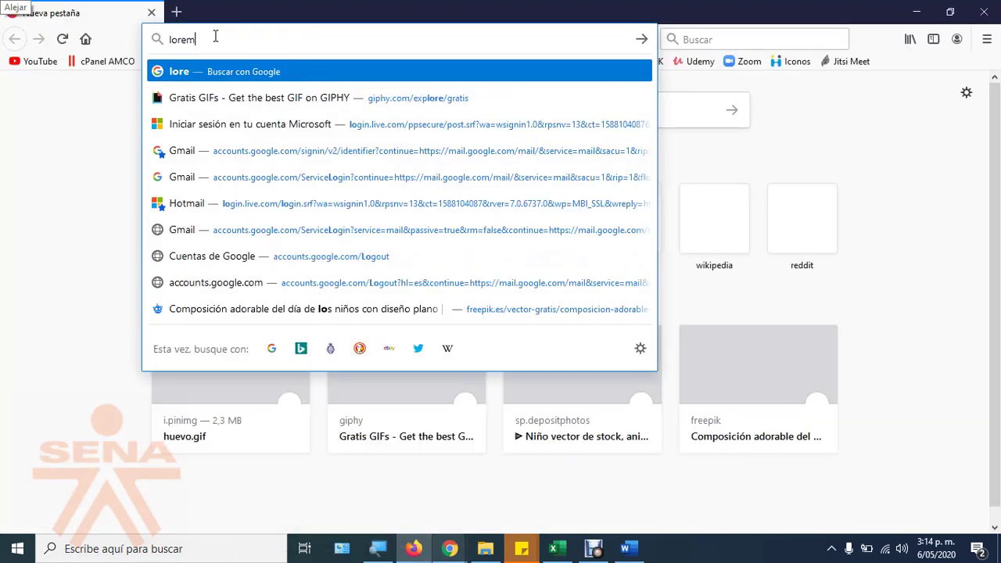
text( ip)
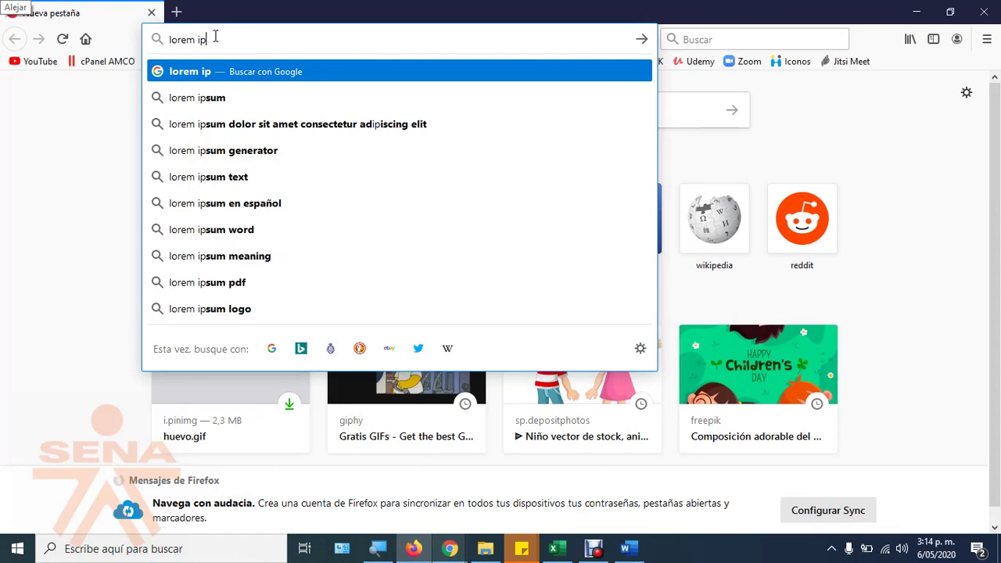
text(sum)
key(Return)
click(207, 226)
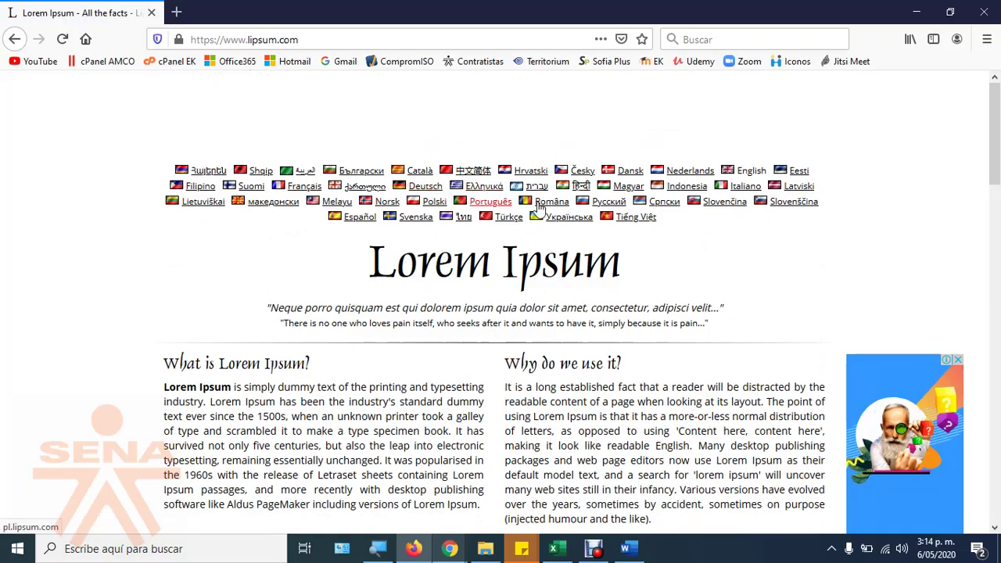
Step: Switch lipsum.com to Español and copy the first sections of Spanish text
click(360, 217)
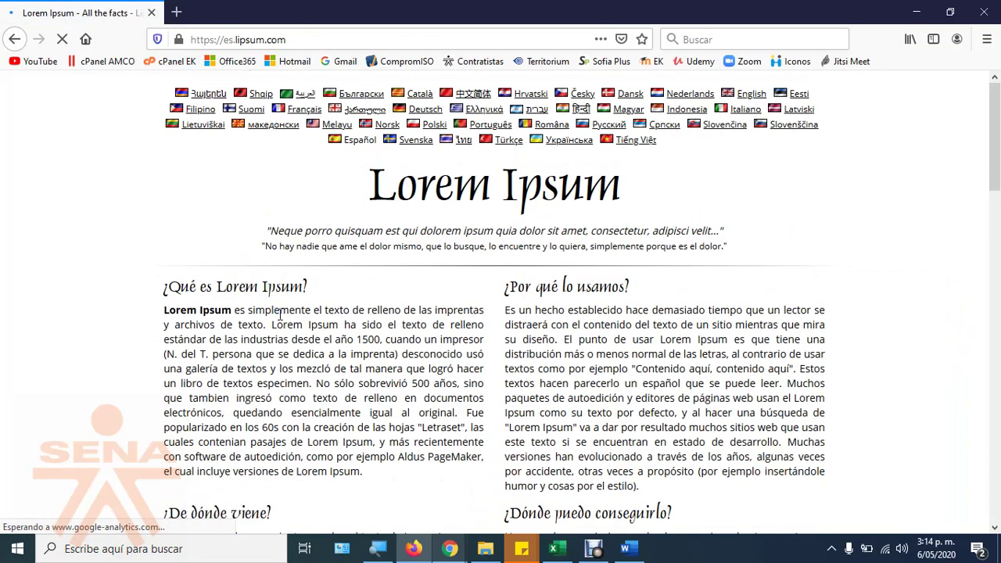
scroll(280, 314, down, 3)
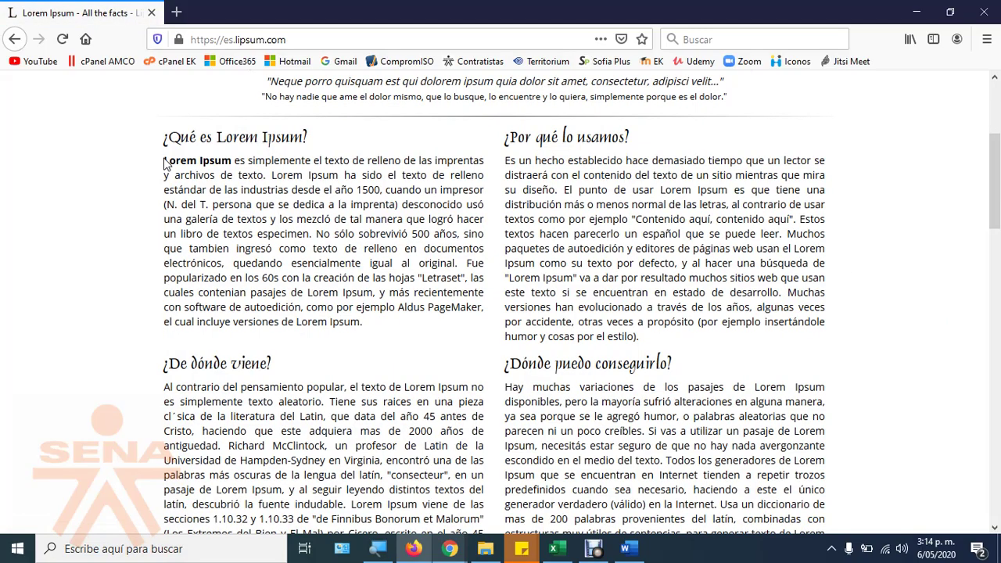
drag(176, 138, 243, 439)
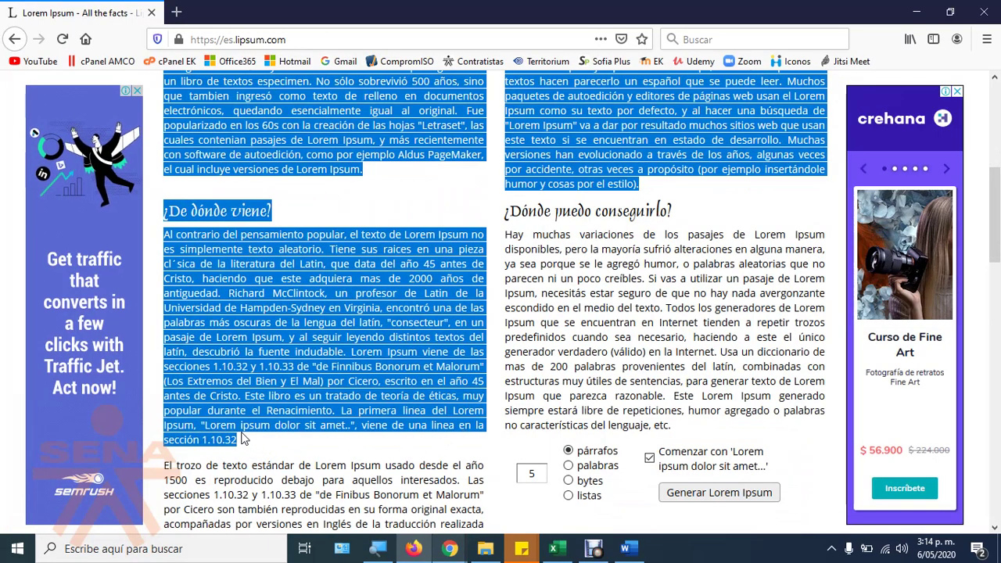
key(alt+Tab)
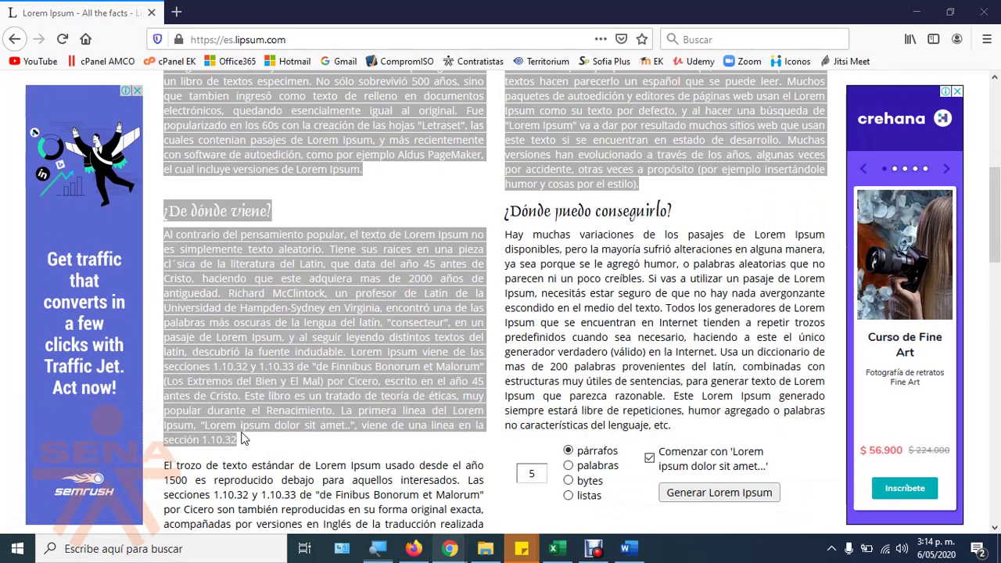
Step: Paste the Spanish Lorem Ipsum sections below the date line and inspect the first heading
click(625, 548)
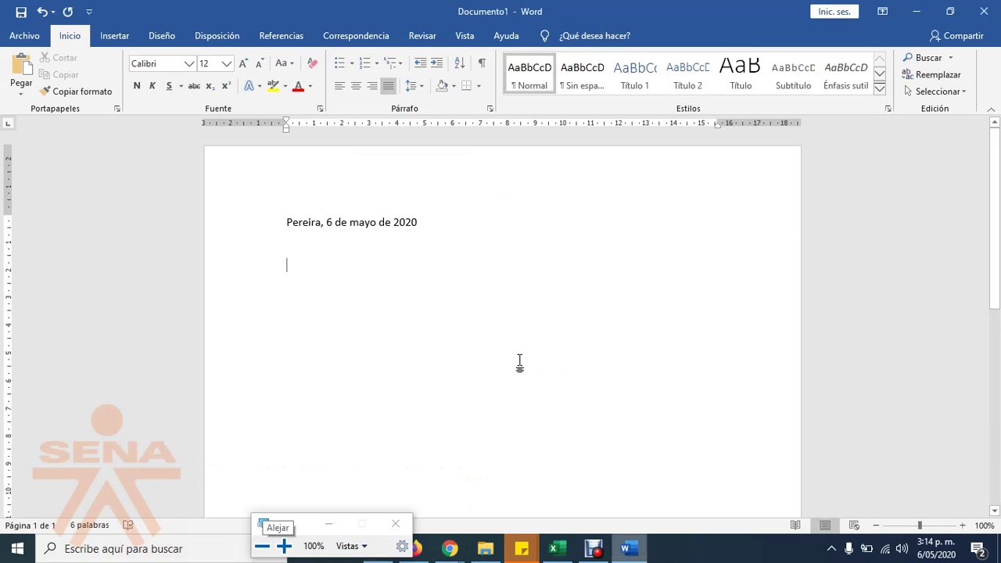
key(ctrl+v)
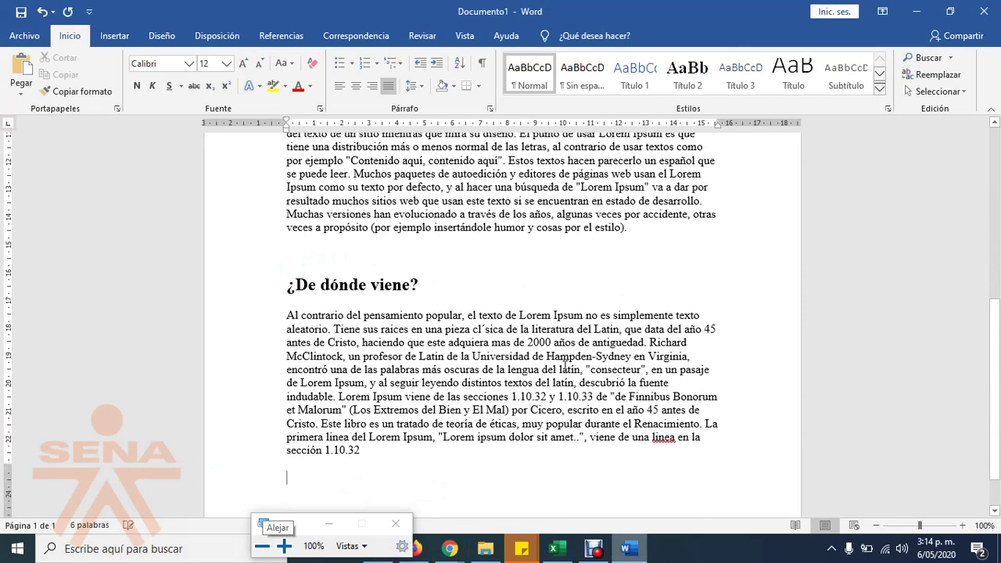
scroll(545, 373, up, 3)
scroll(545, 372, up, 5)
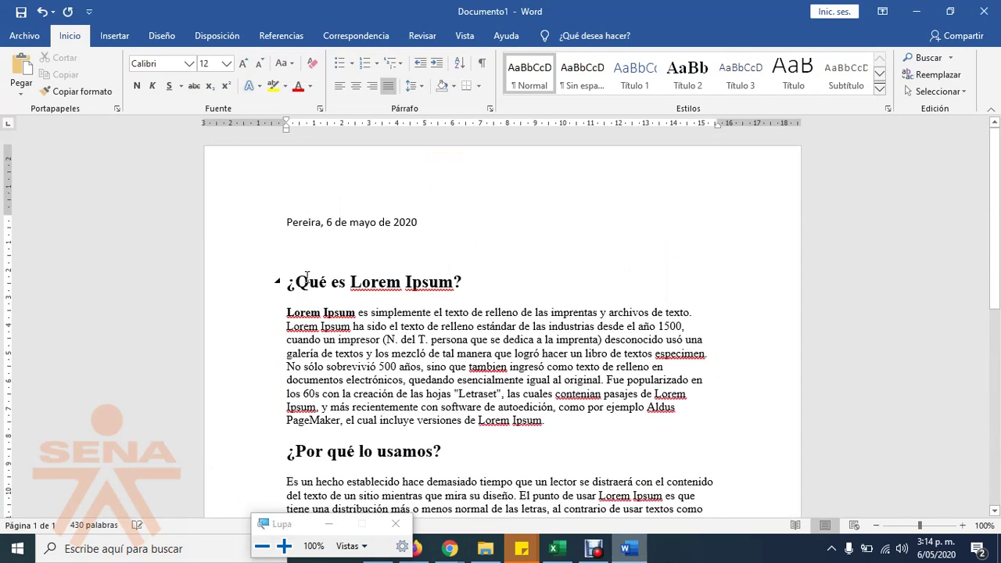
click(309, 283)
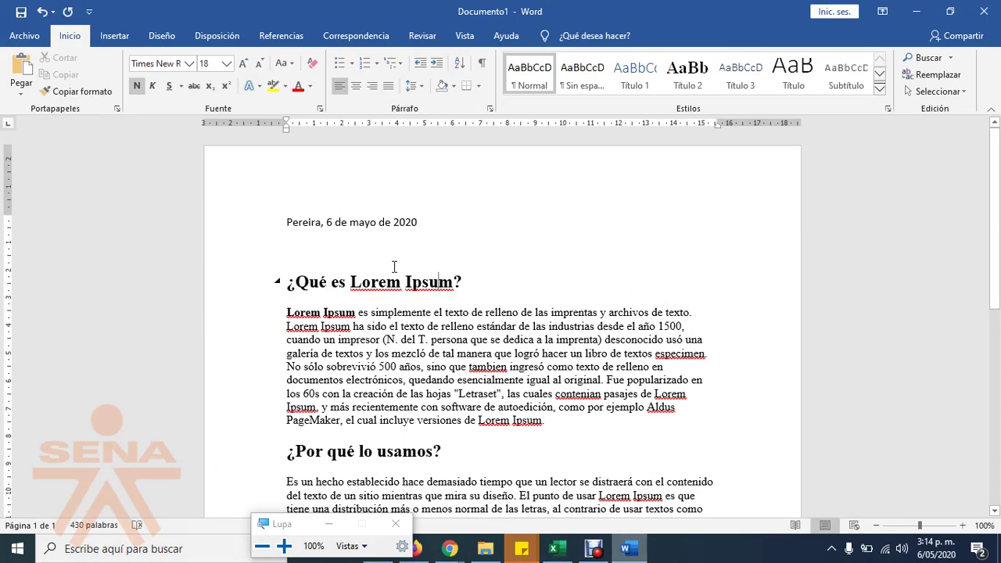
click(414, 550)
scroll(338, 398, up, 5)
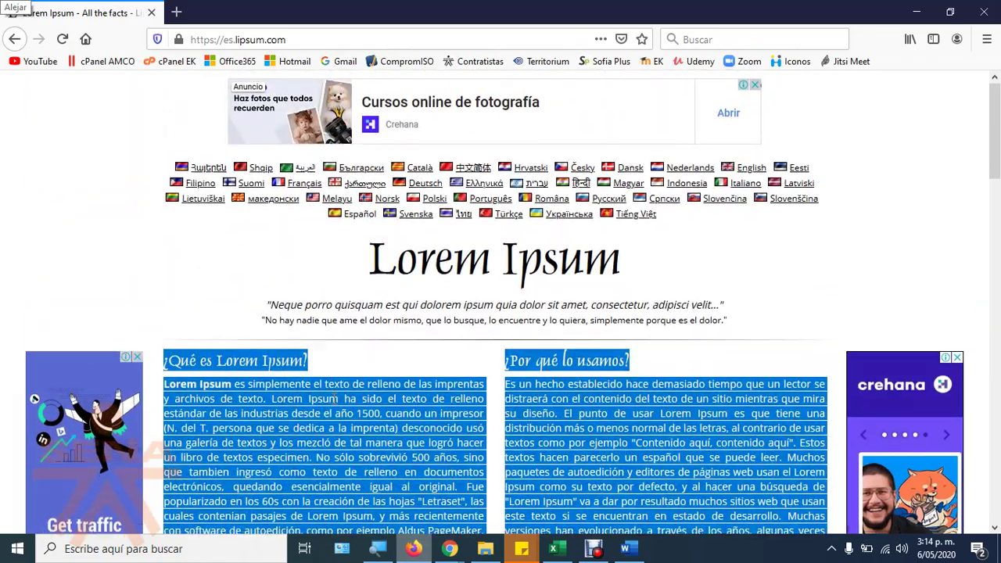
scroll(336, 399, down, 2)
click(305, 327)
drag(305, 326, 415, 342)
drag(198, 288, 460, 429)
drag(526, 312, 627, 444)
key(alt+Tab)
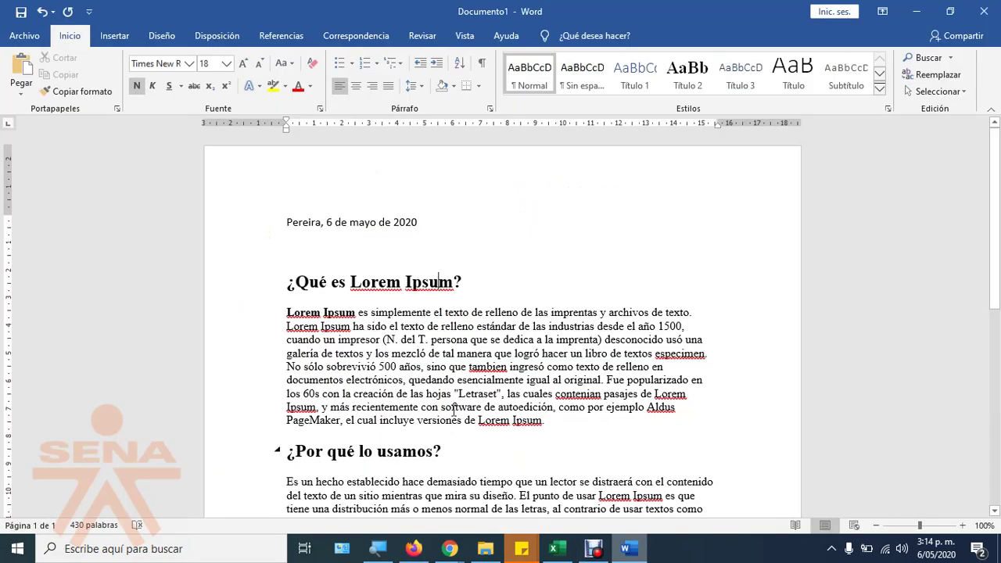
click(447, 550)
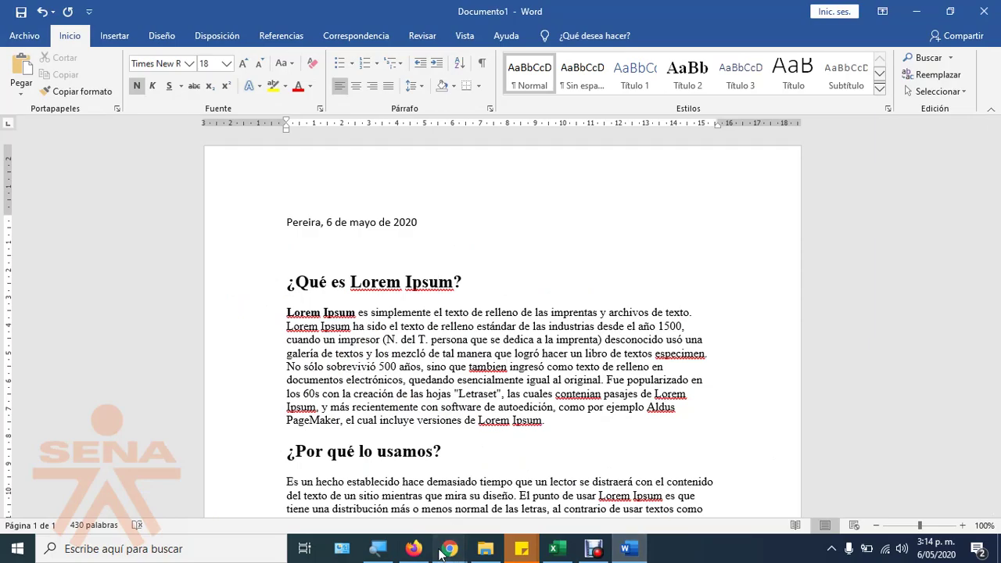
click(405, 510)
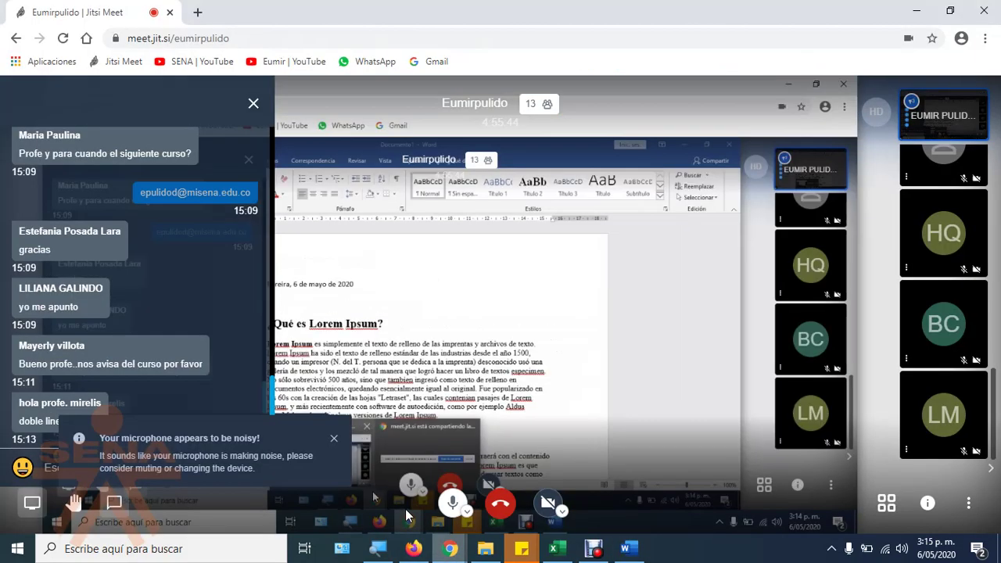
Step: Close Jitsi Meet's noisy-microphone warning, then return to the Word letter
click(333, 439)
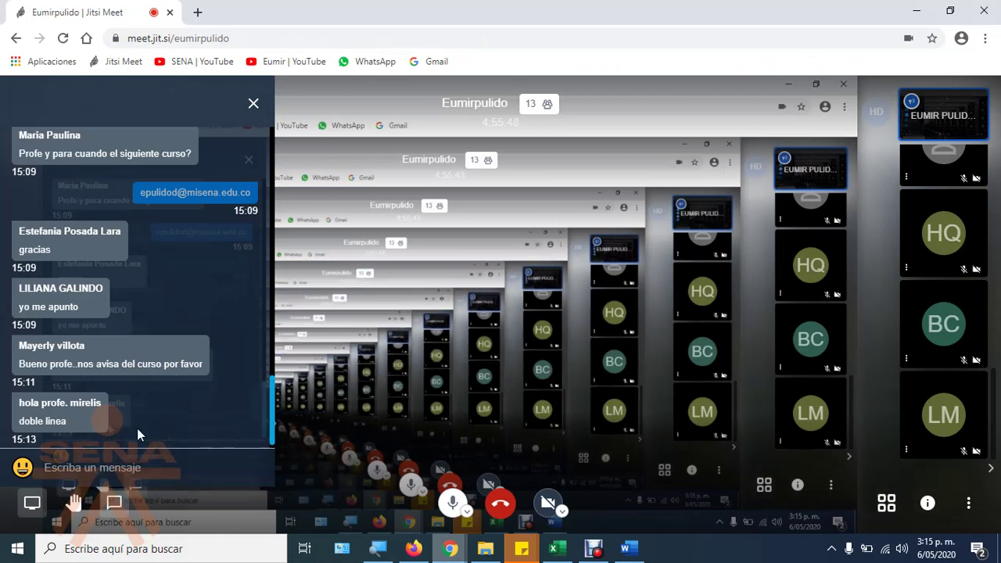
click(528, 547)
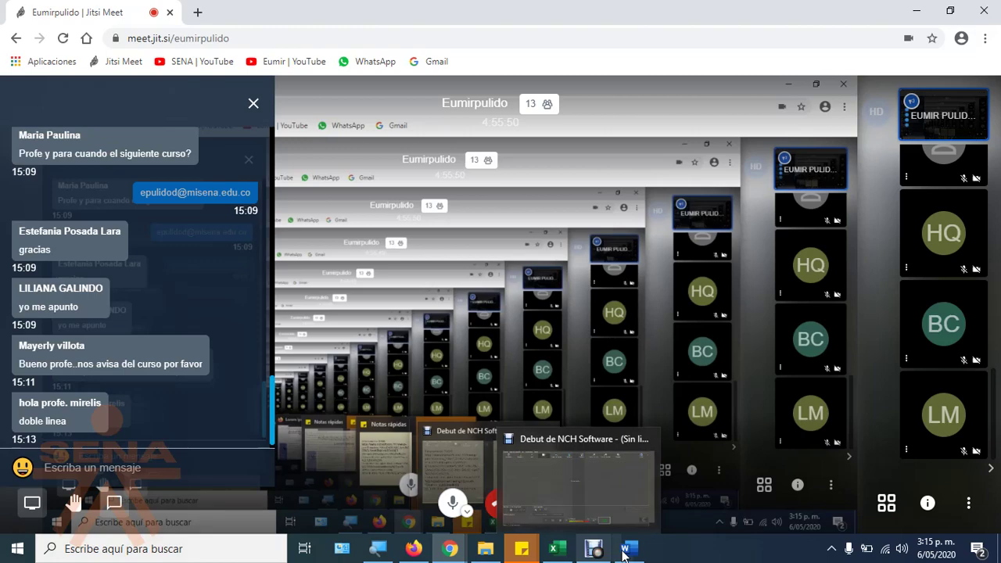
click(624, 548)
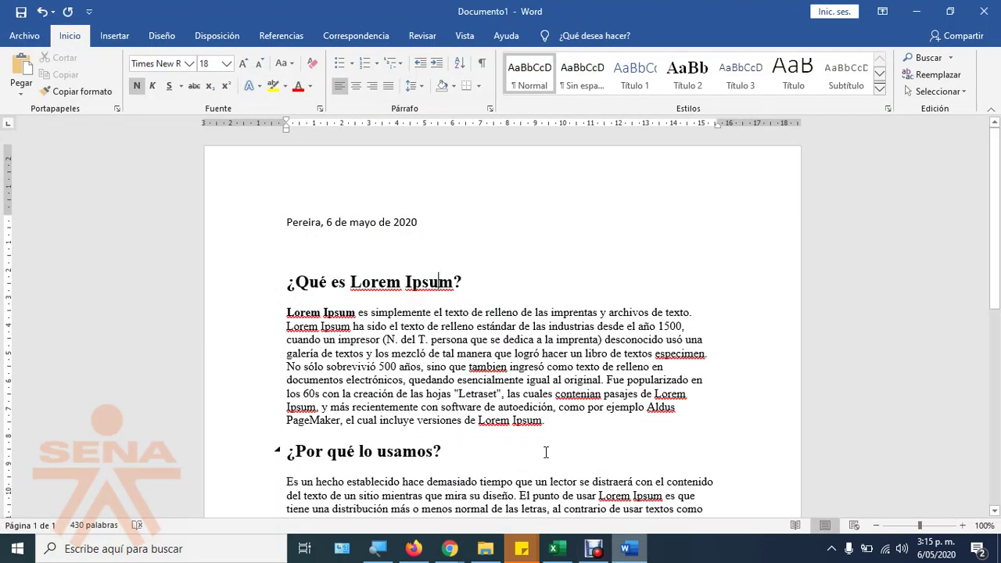
Step: Collapse and expand the '¿Qué es Lorem Ipsum?' section several times
scroll(545, 452, down, 4)
scroll(423, 359, up, 4)
click(277, 283)
click(278, 283)
click(278, 283)
click(278, 283)
click(278, 283)
click(277, 283)
click(277, 283)
click(277, 283)
click(277, 283)
click(277, 283)
click(277, 283)
Step: Collapse and re-expand the '¿De dónde viene?' section
scroll(385, 328, down, 3)
click(277, 371)
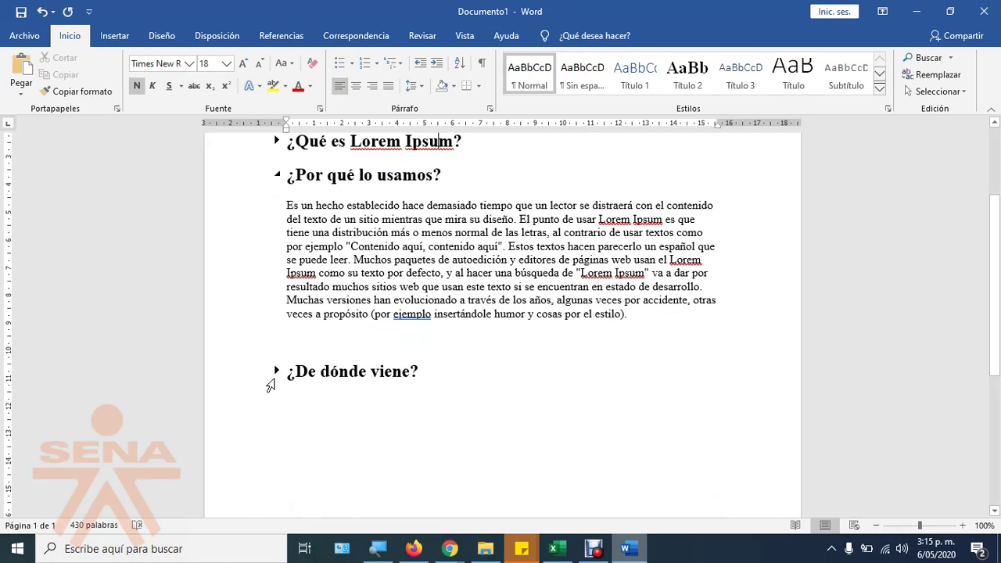
scroll(326, 415, down, 3)
click(276, 232)
click(276, 232)
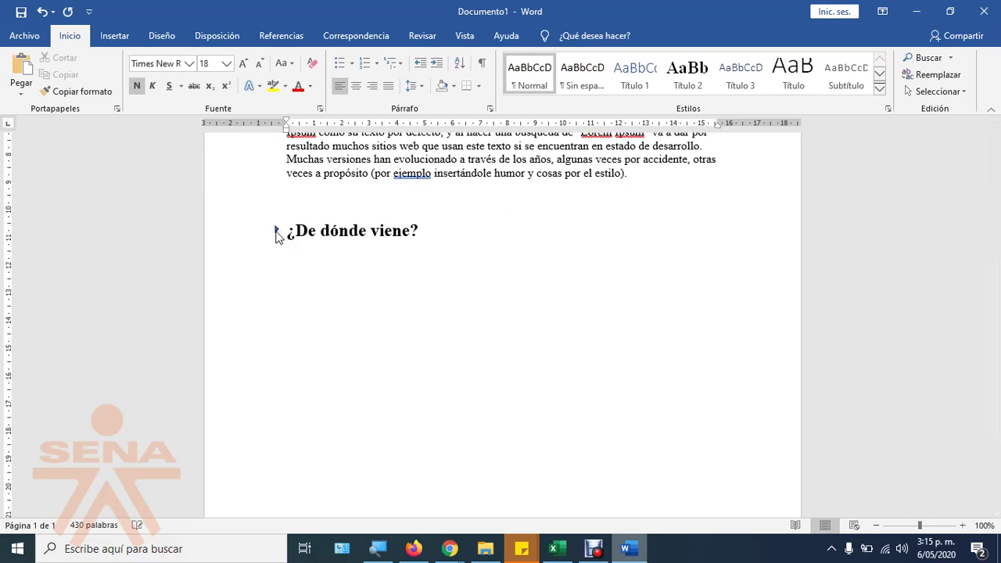
scroll(469, 414, down, 3)
scroll(429, 418, up, 6)
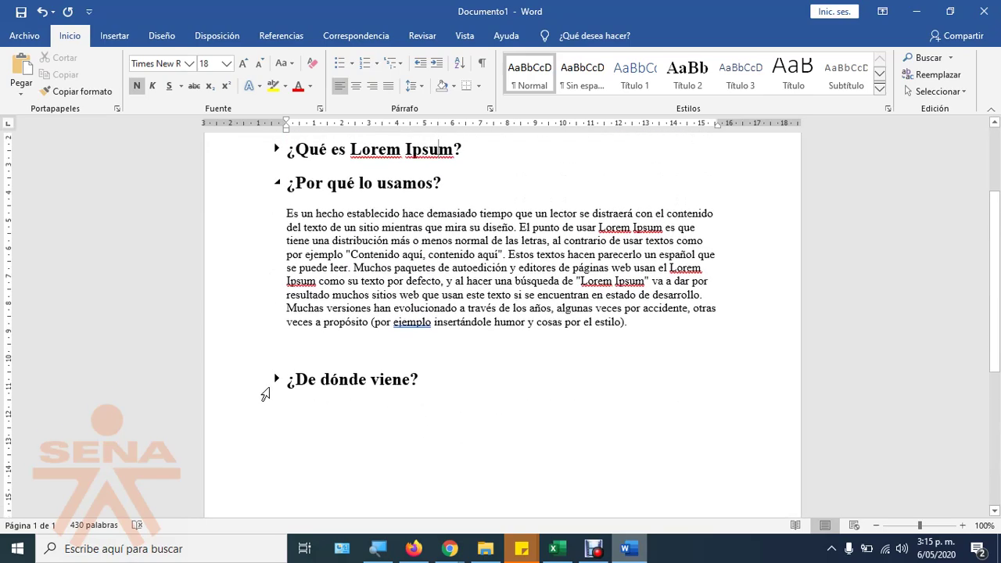
click(277, 379)
scroll(341, 434, down, 4)
scroll(341, 435, up, 6)
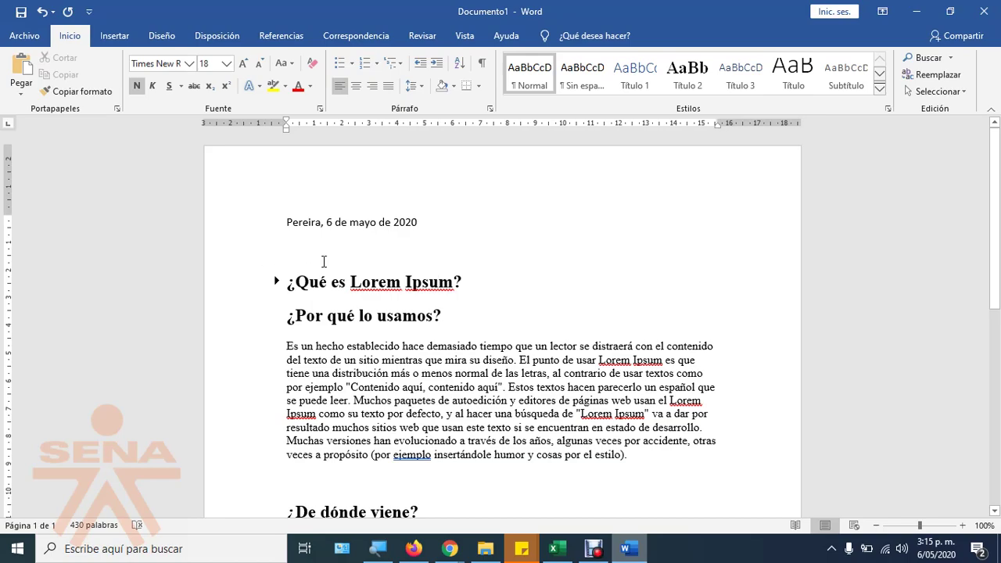
Step: Check the body font, try Web Layout and back to Print Layout, then select the first section
click(373, 385)
click(855, 525)
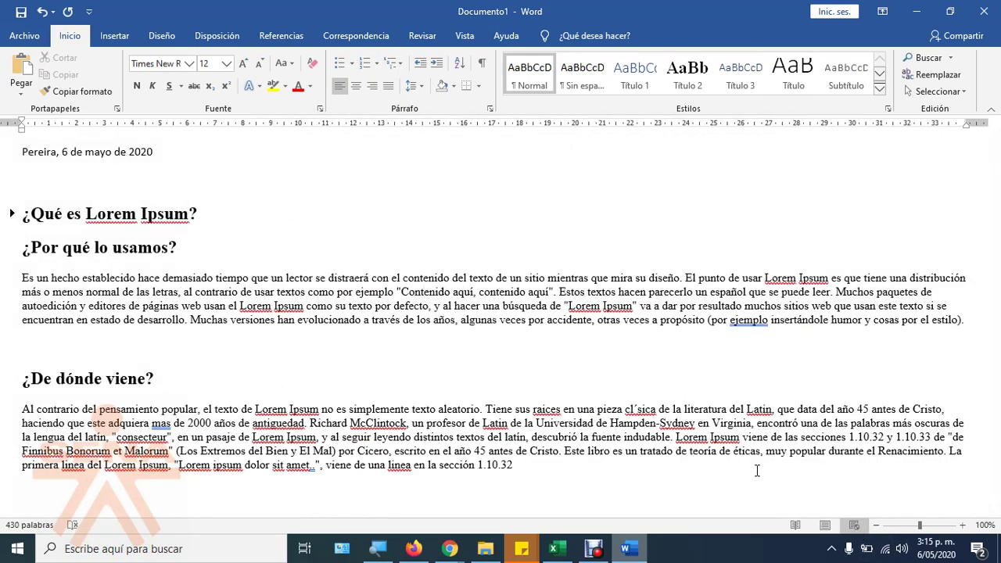
click(823, 526)
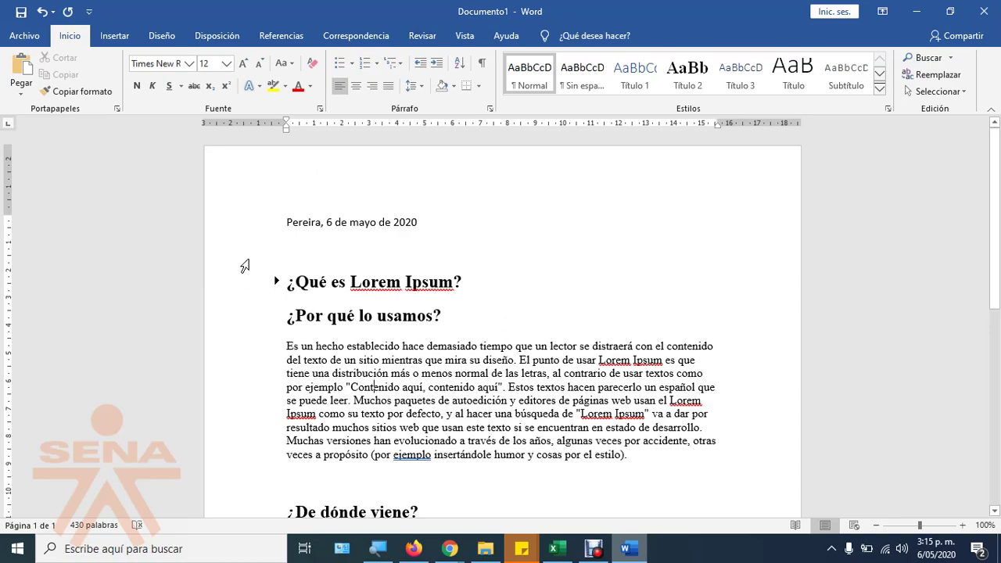
drag(243, 268, 464, 339)
scroll(465, 338, up, 1)
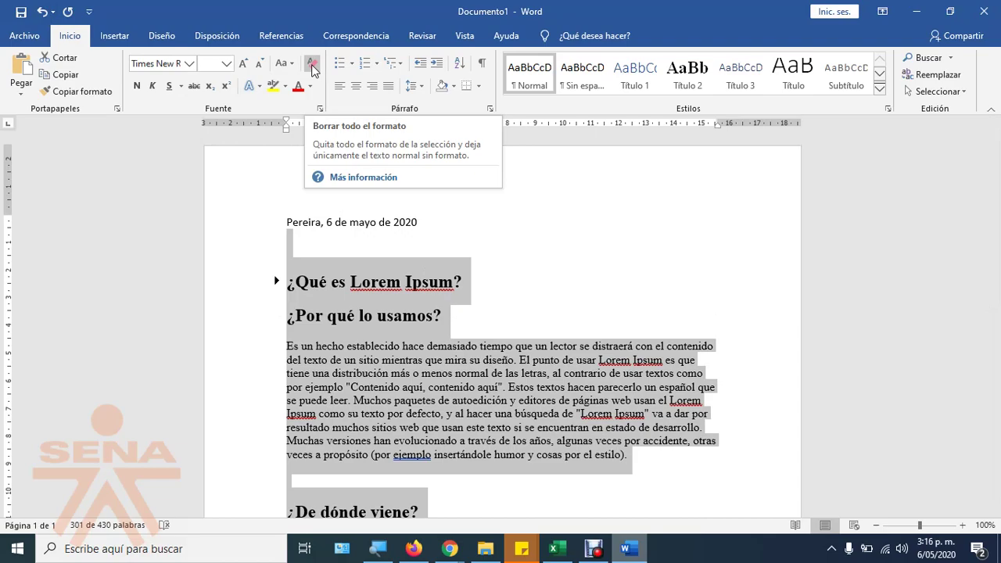
Step: Apply Borrar todo el formato to the selected text, then undo it
click(311, 69)
click(315, 69)
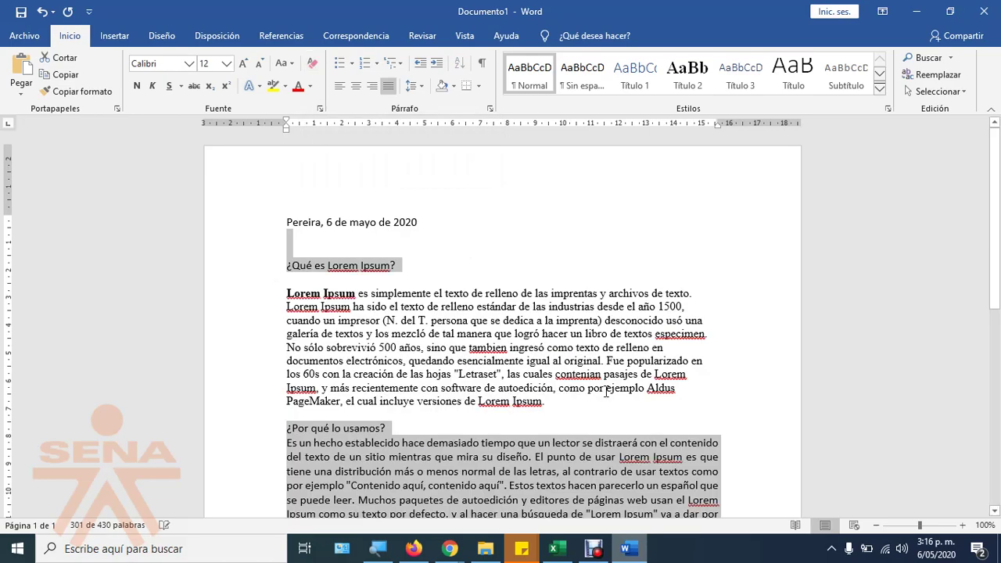
scroll(430, 293, down, 8)
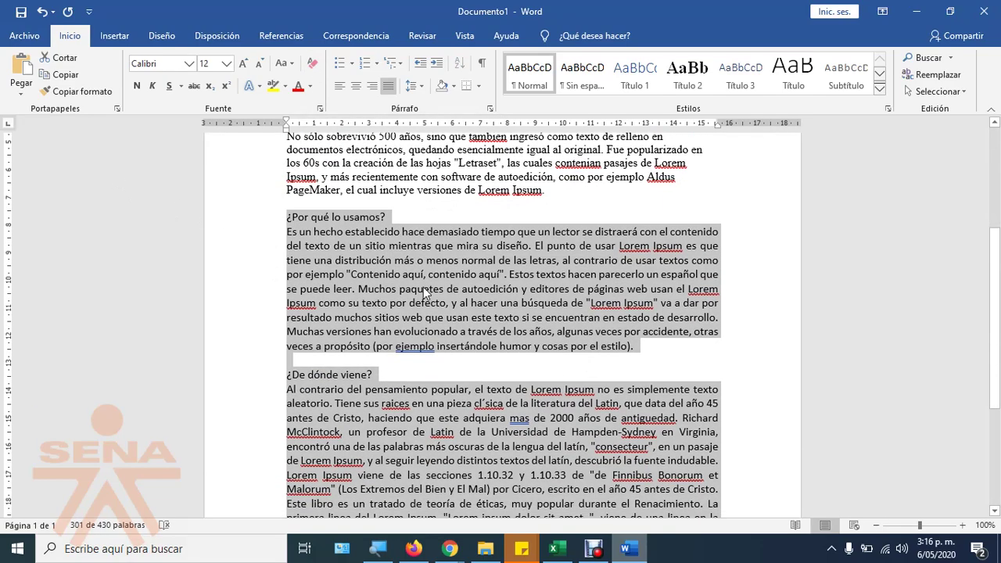
scroll(437, 297, up, 10)
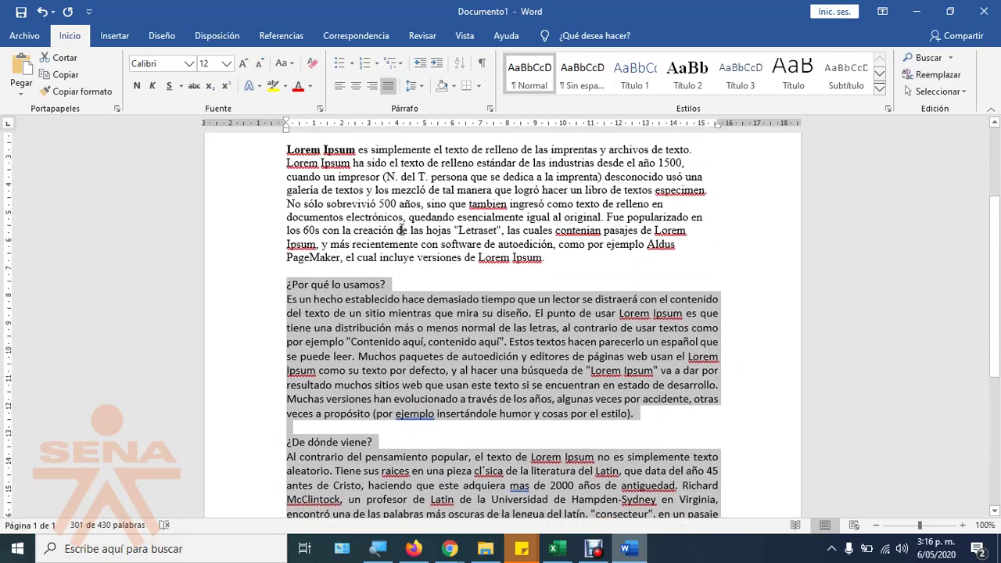
scroll(470, 225, down, 2)
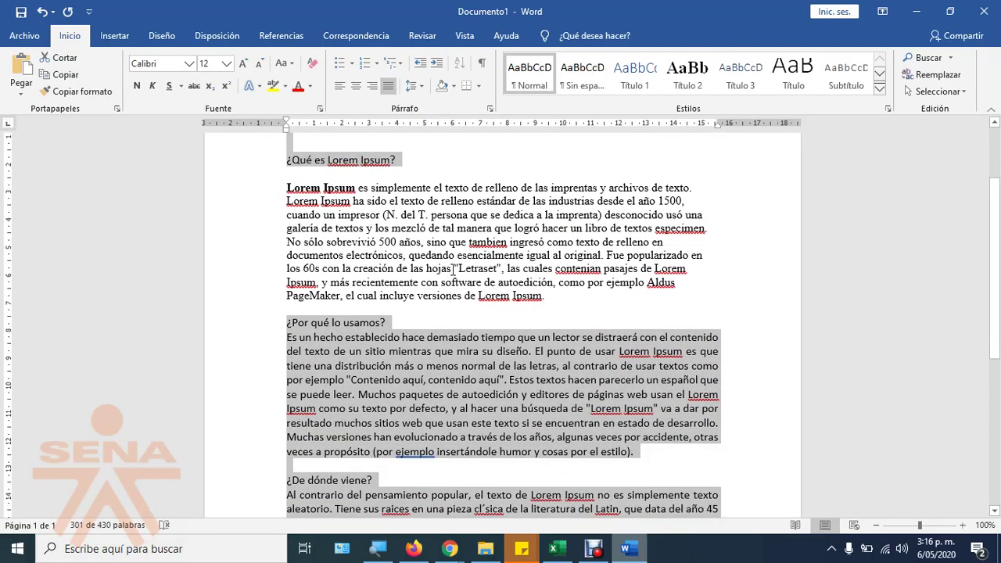
scroll(452, 270, up, 2)
key(ctrl+z)
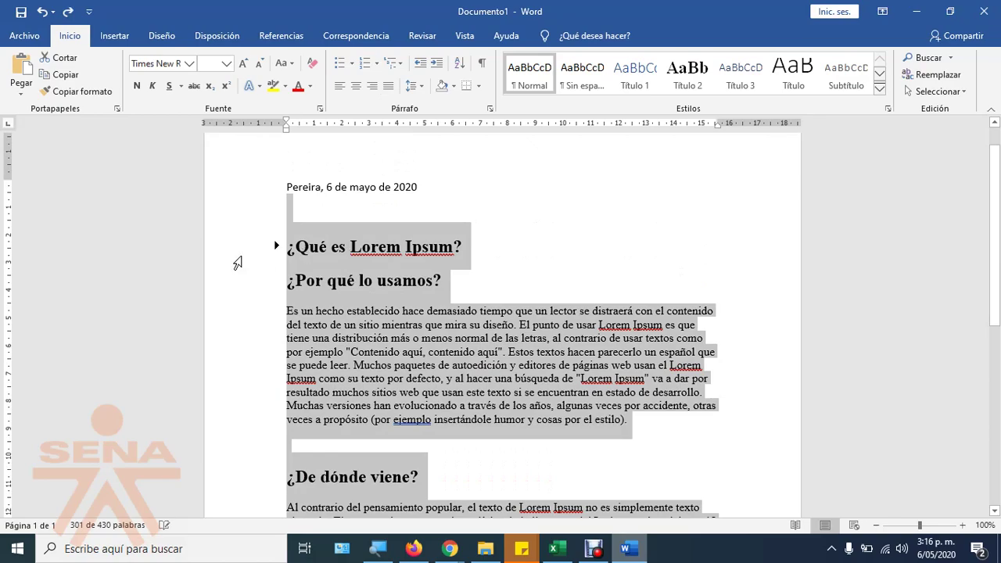
Step: Select from the '¿Qué es Lorem Ipsum?' heading downward and magnify the screen to 200%
click(239, 234)
drag(214, 208, 243, 381)
scroll(415, 408, up, 8)
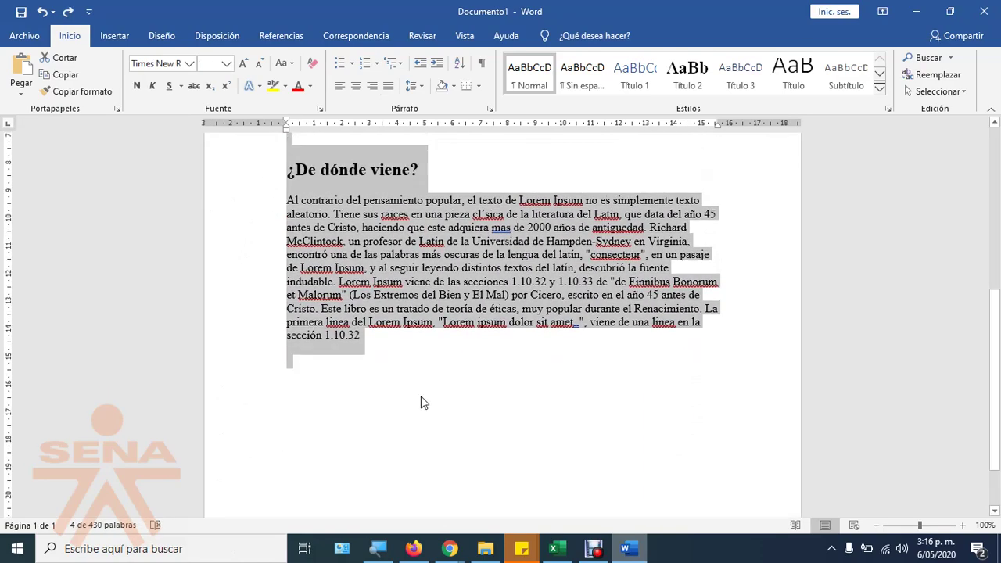
scroll(461, 348, up, 2)
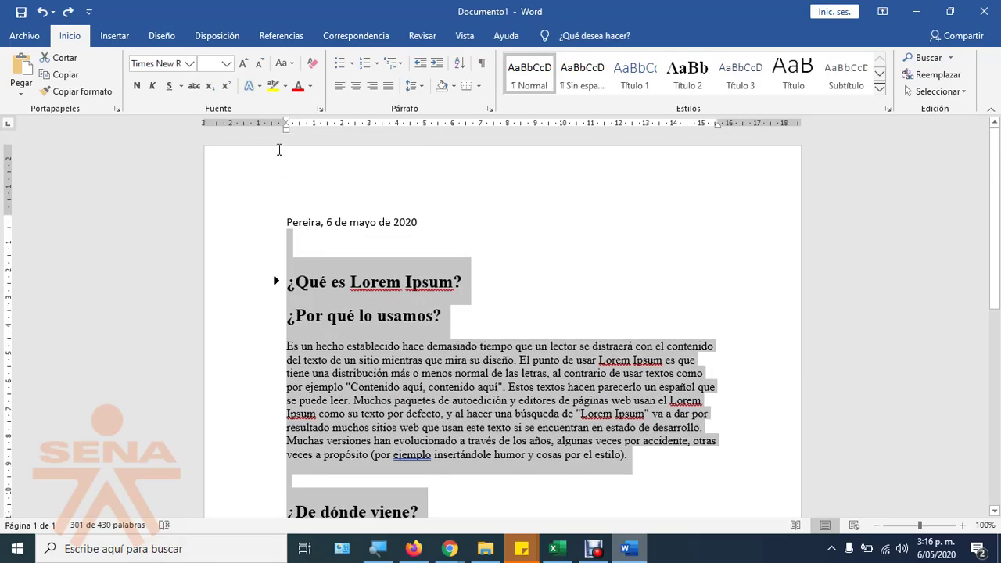
click(378, 548)
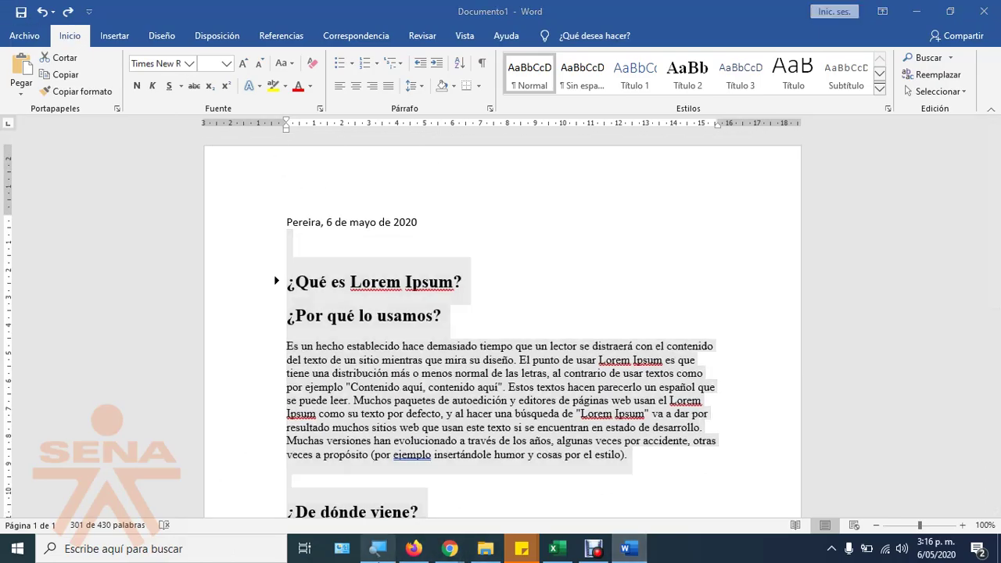
click(294, 547)
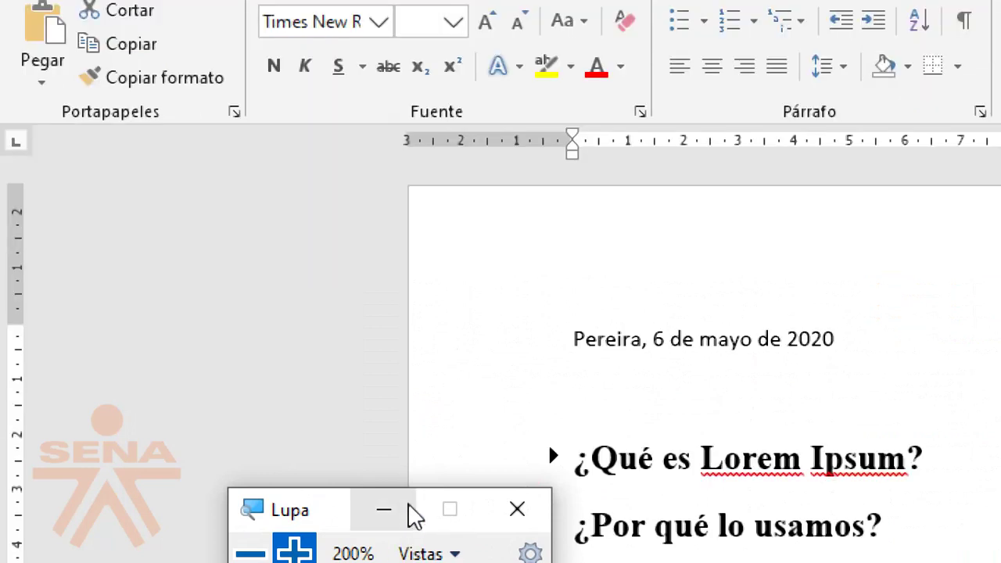
click(382, 512)
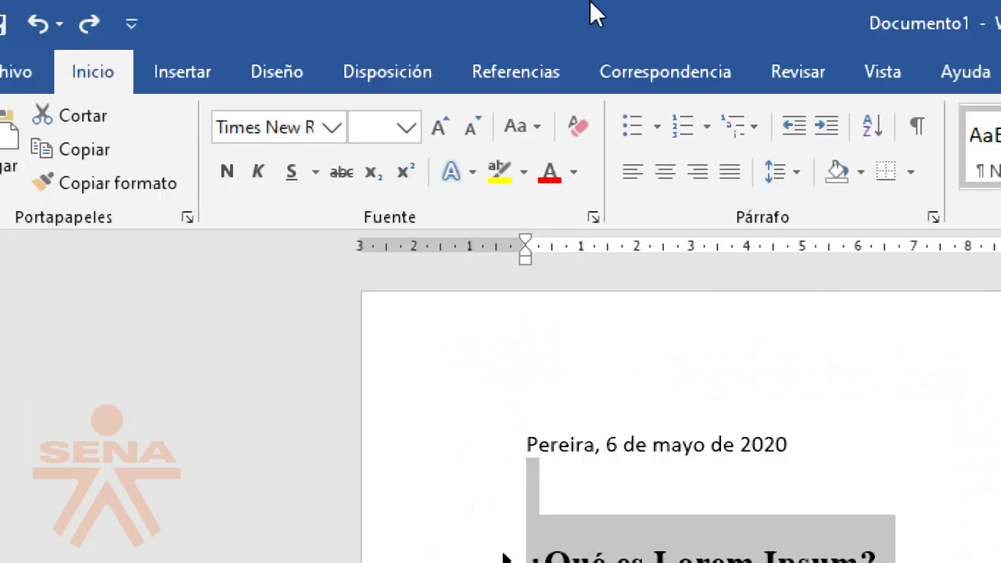
Step: Clear all formatting from the selection and return Magnifier to 100%
click(570, 122)
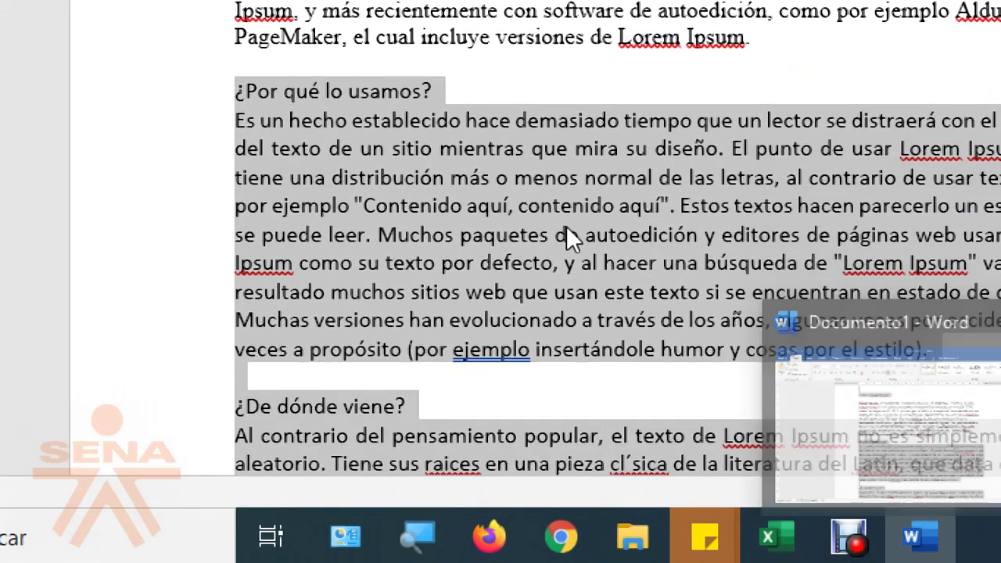
scroll(627, 392, down, 5)
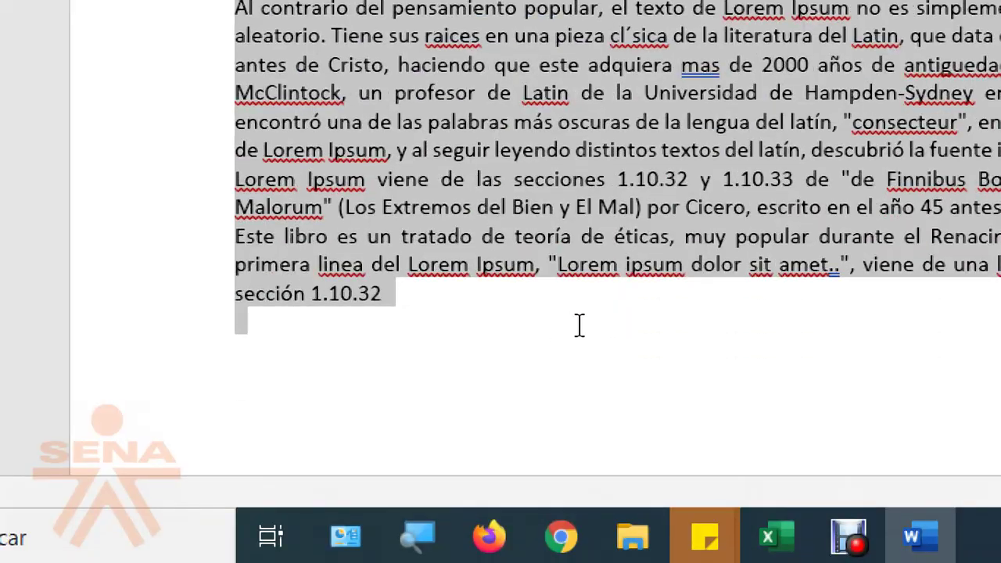
click(276, 226)
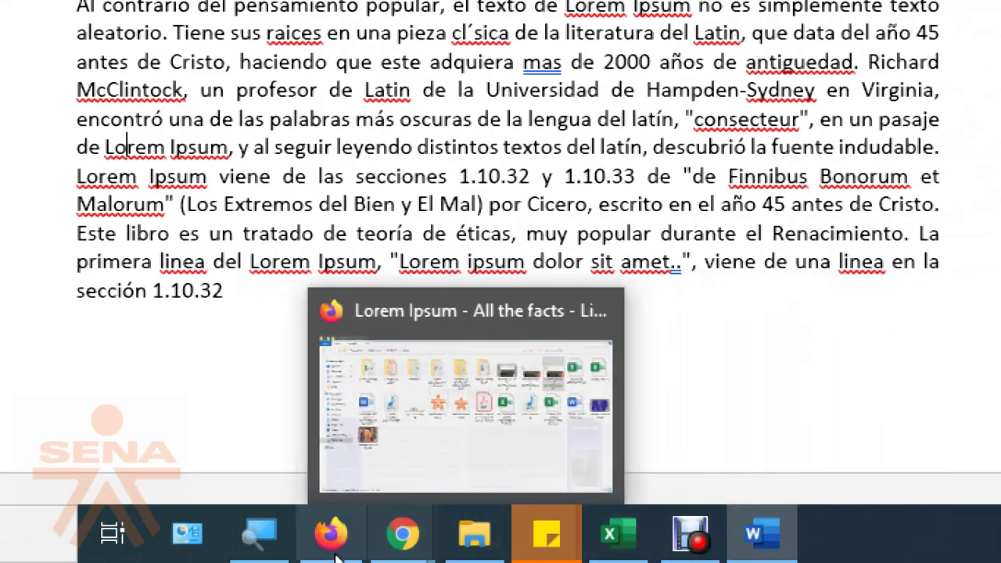
click(284, 550)
click(250, 527)
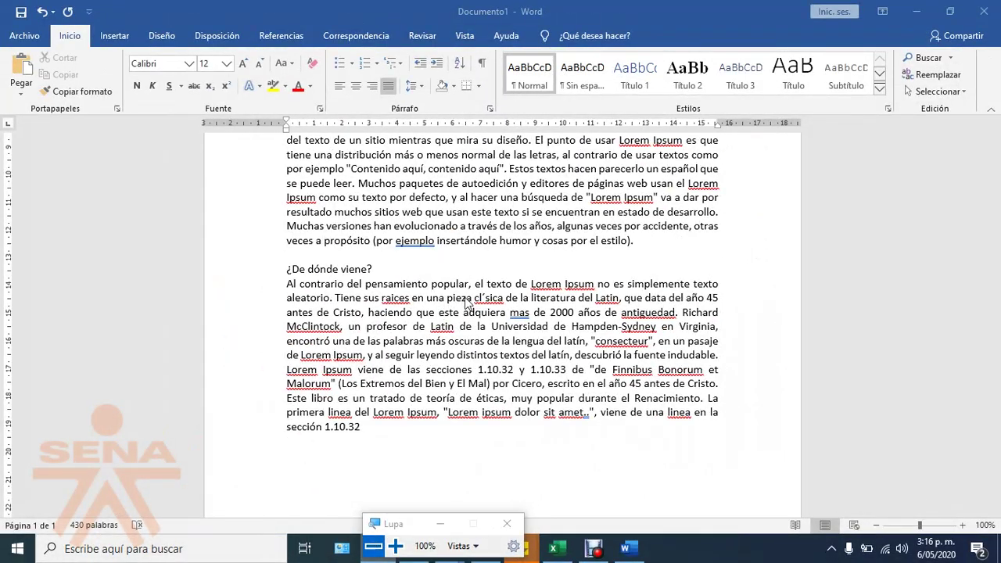
Step: Select the letter from the date line through sección 1.10.32 and magnify to 200%
scroll(468, 307, up, 5)
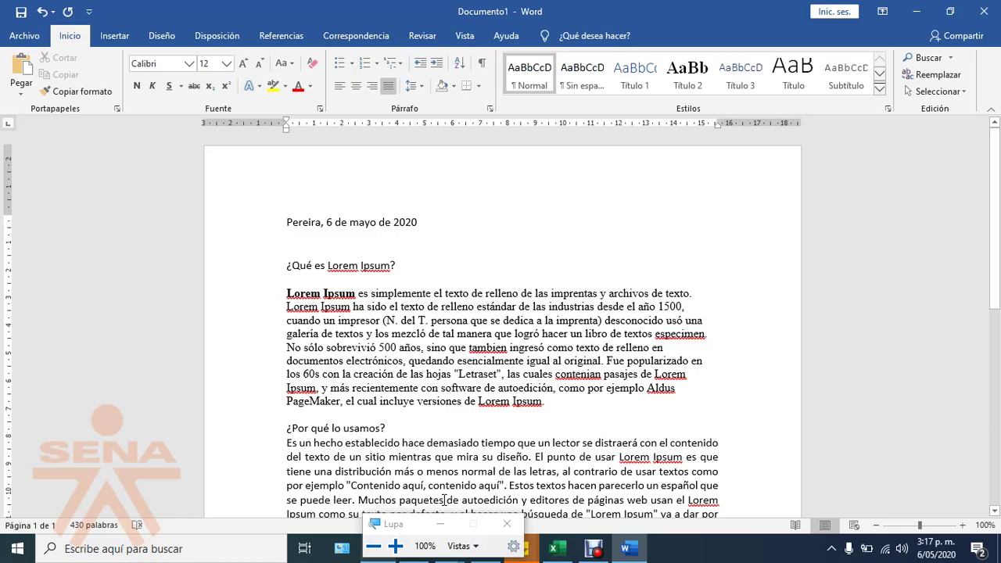
drag(252, 225, 258, 516)
drag(268, 189, 255, 422)
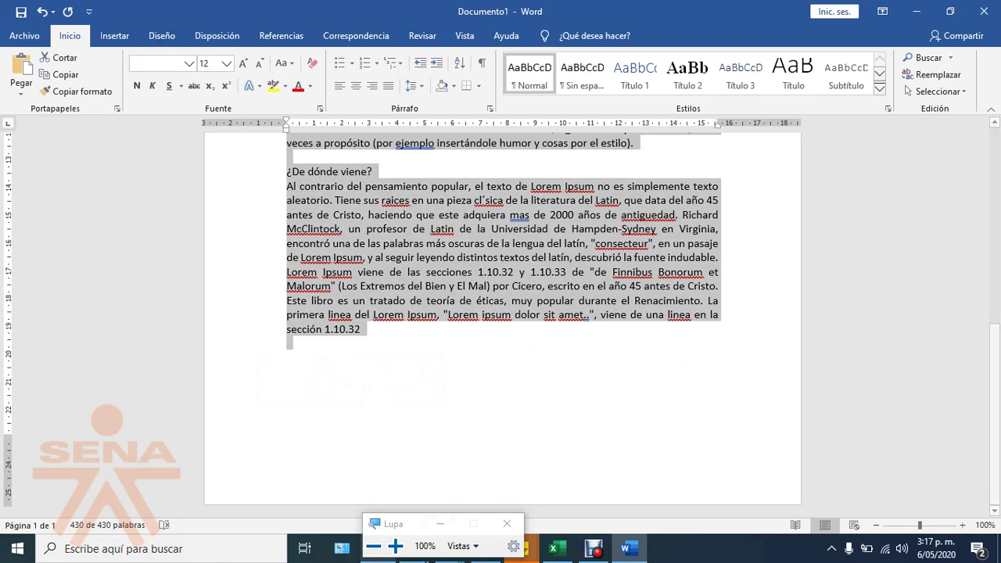
click(395, 545)
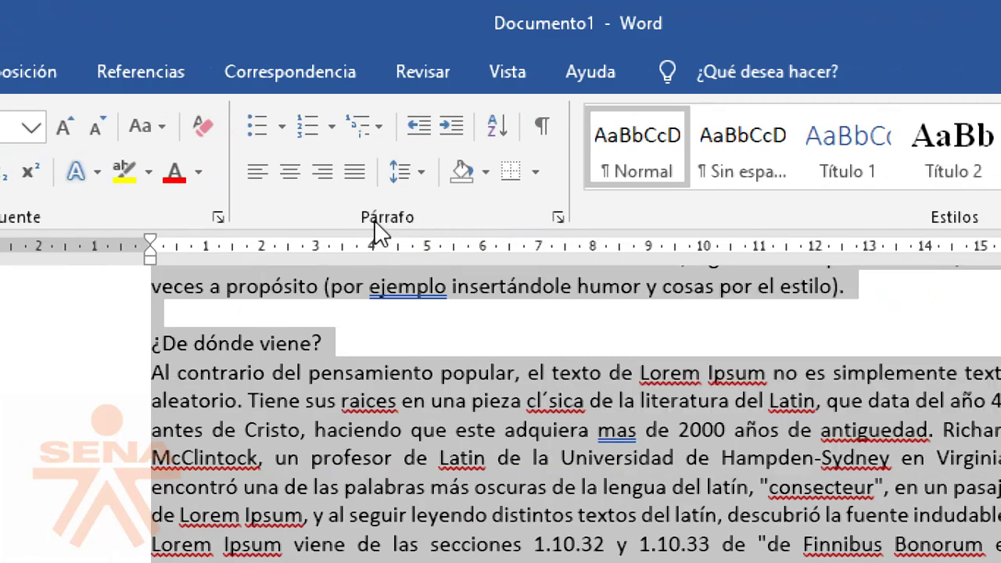
Step: Set the selected letter text to Justificada alignment in the Párrafo dialog
click(559, 217)
drag(442, 140, 759, 302)
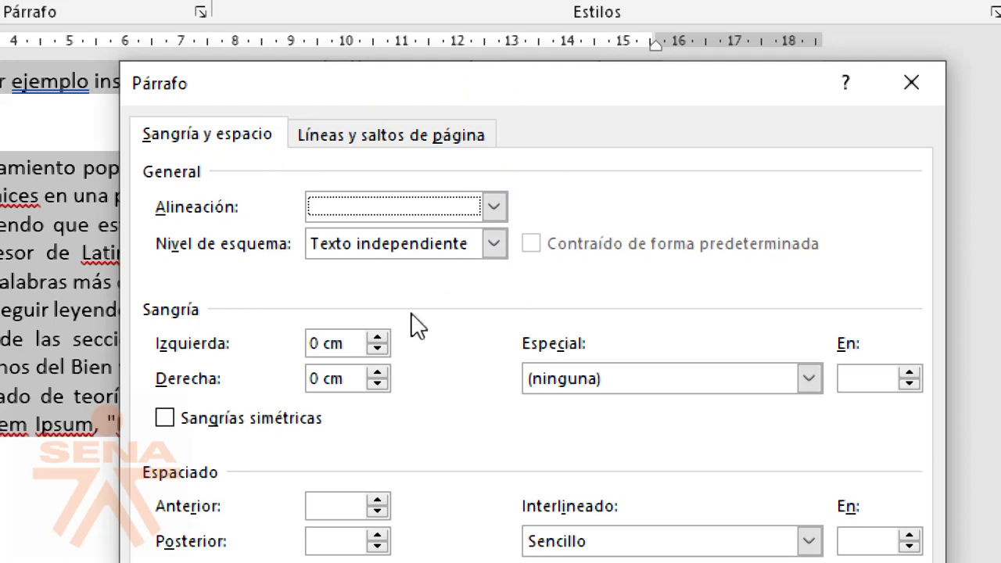
click(493, 206)
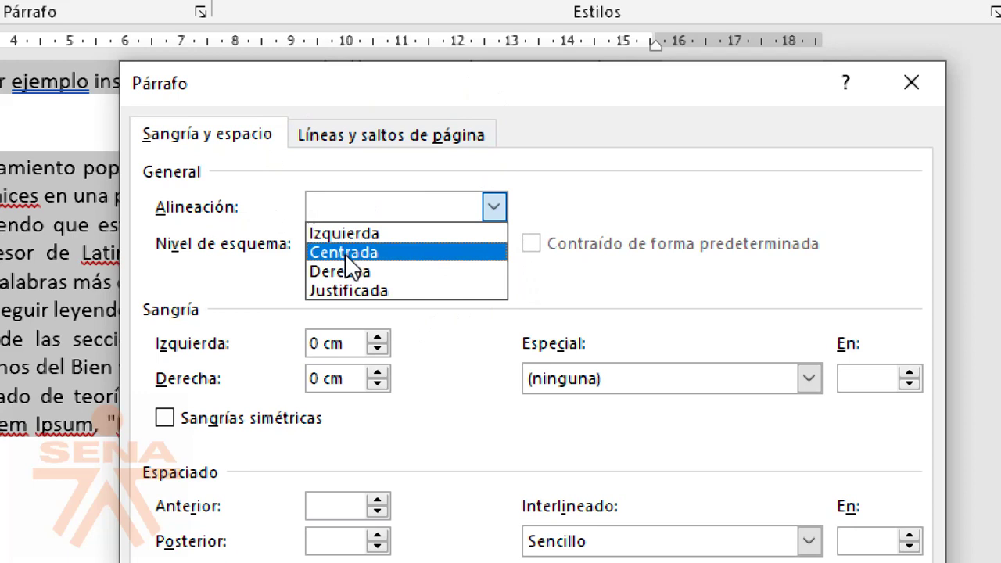
click(354, 290)
drag(350, 104, 227, 342)
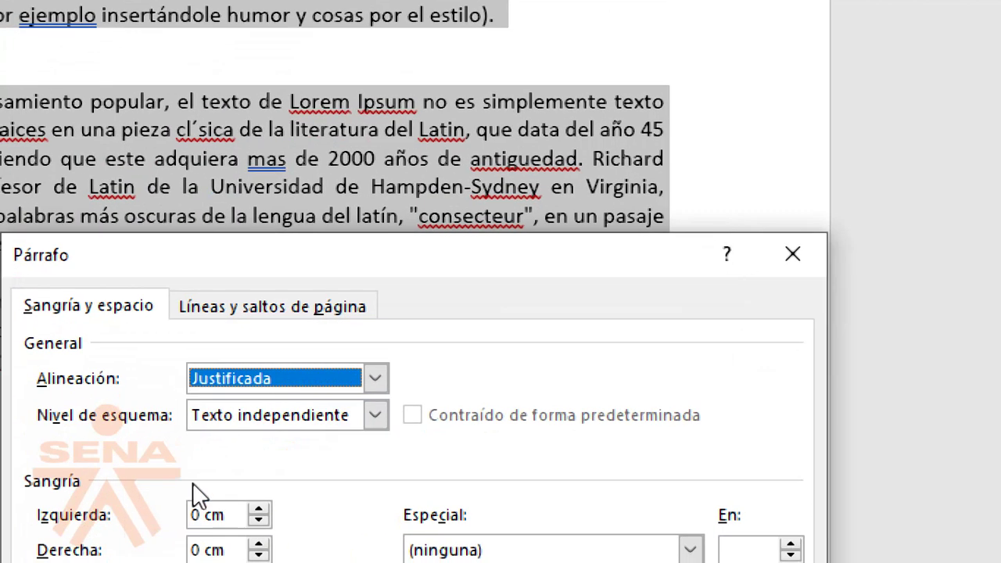
click(39, 479)
click(239, 407)
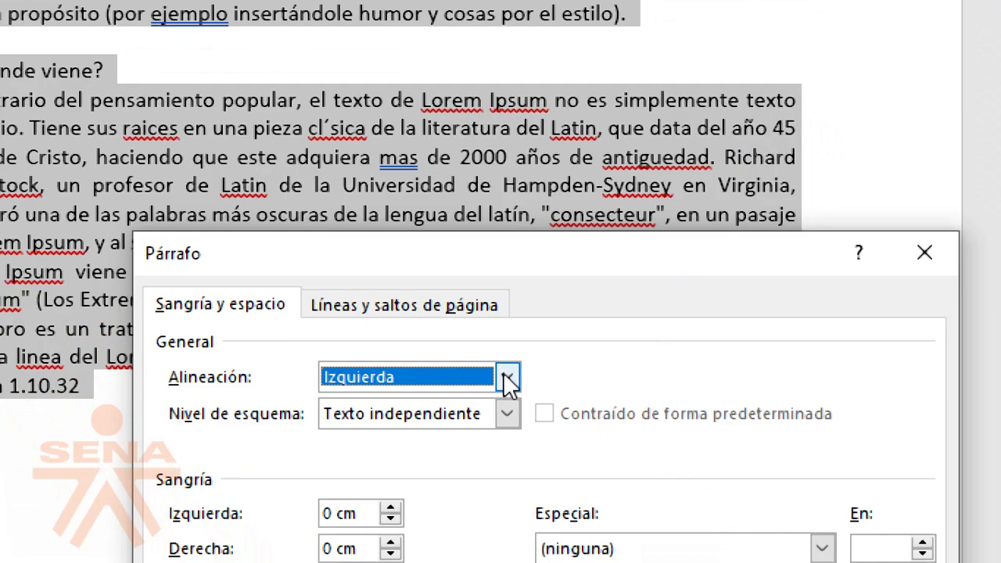
click(565, 499)
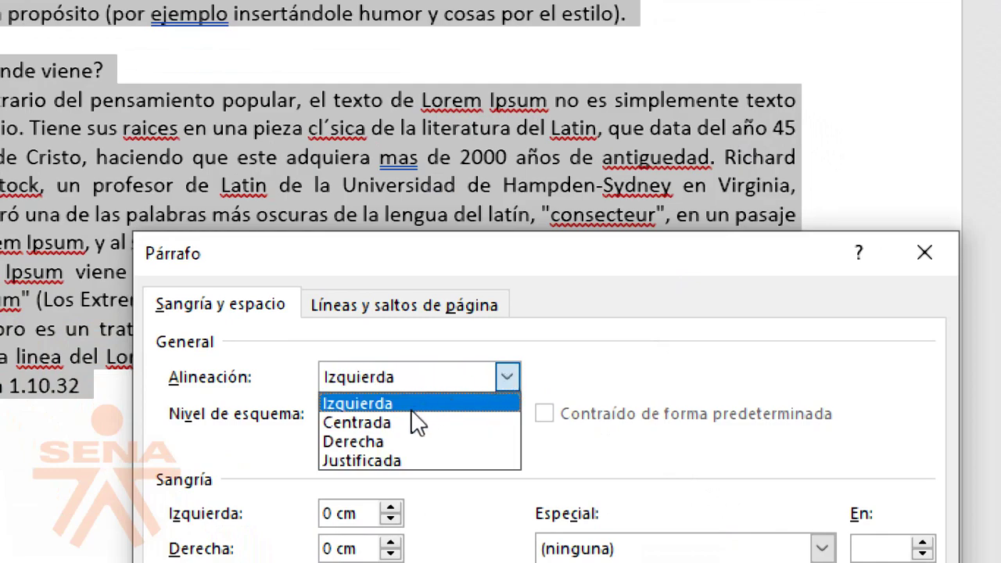
click(397, 461)
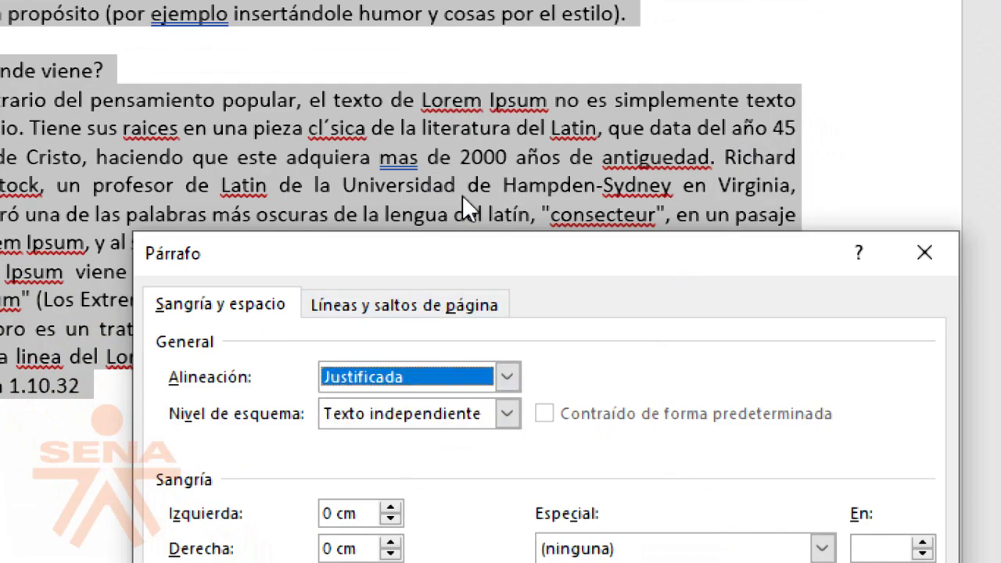
drag(340, 257, 334, 27)
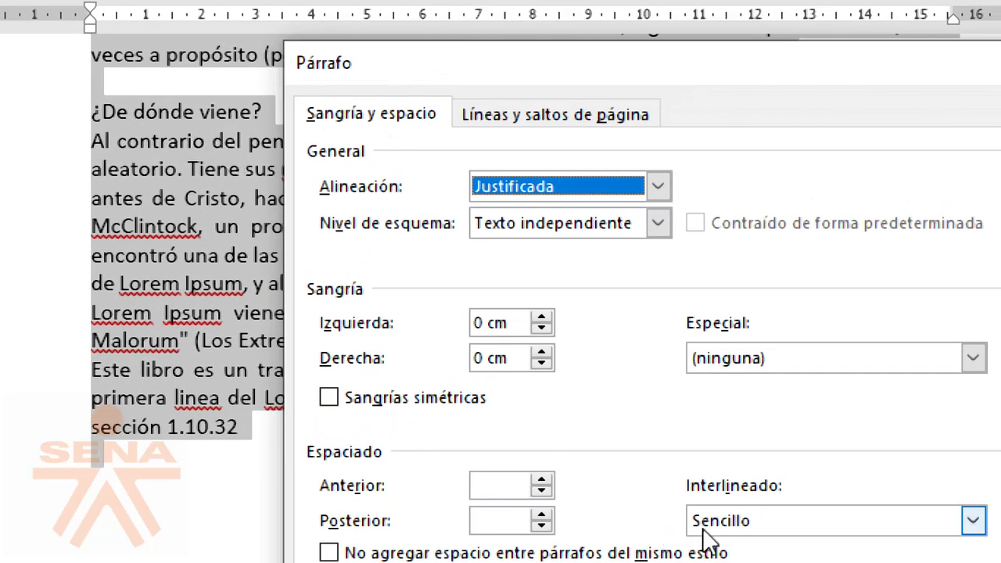
Step: Choose 1,5 líneas as the Interlineado, after briefly trying Sencillo
click(705, 522)
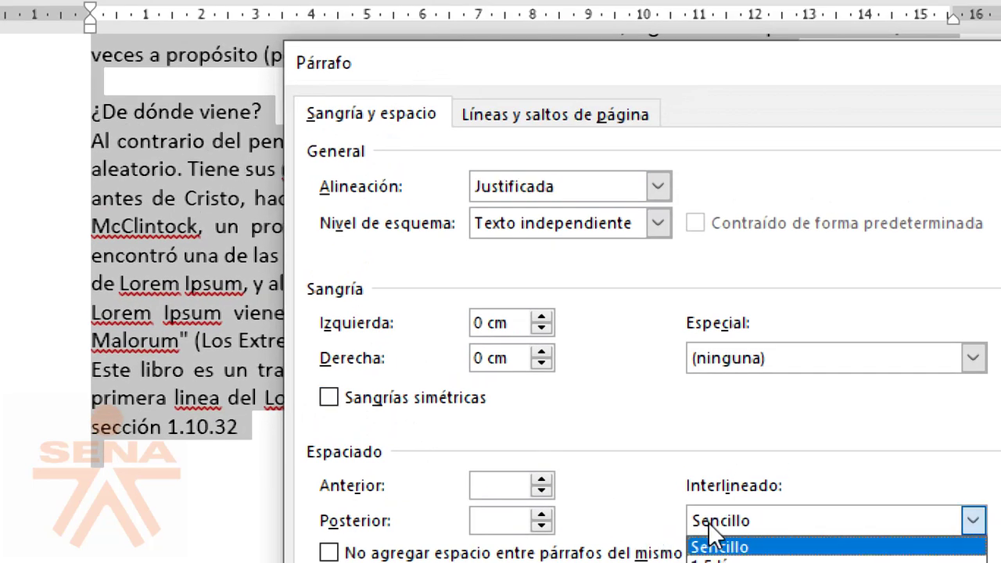
click(525, 433)
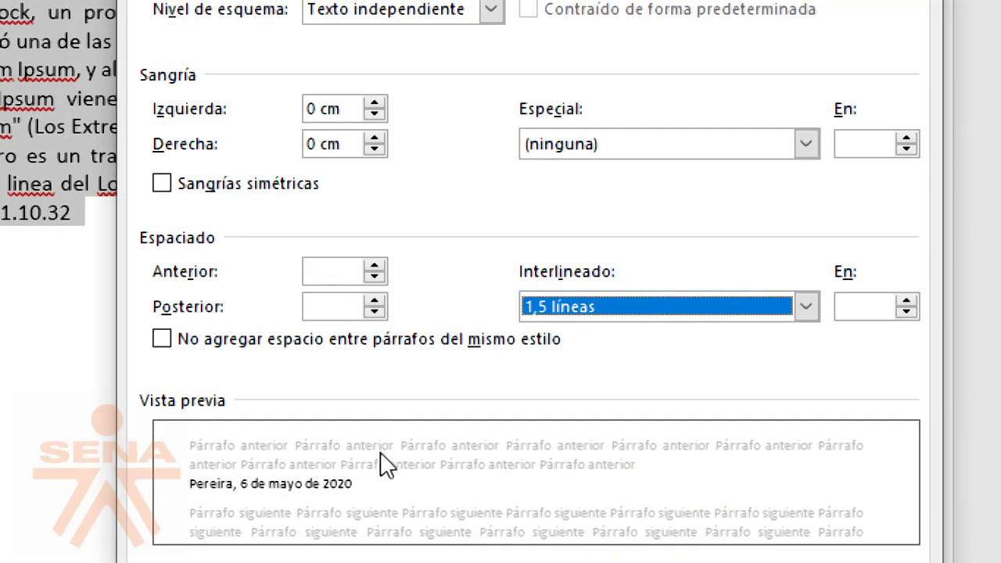
click(566, 306)
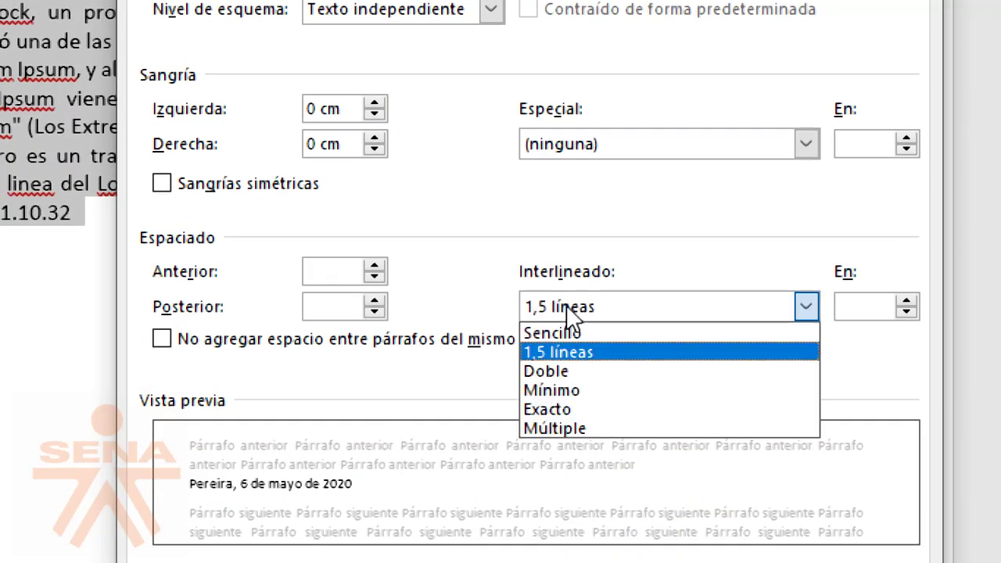
click(565, 333)
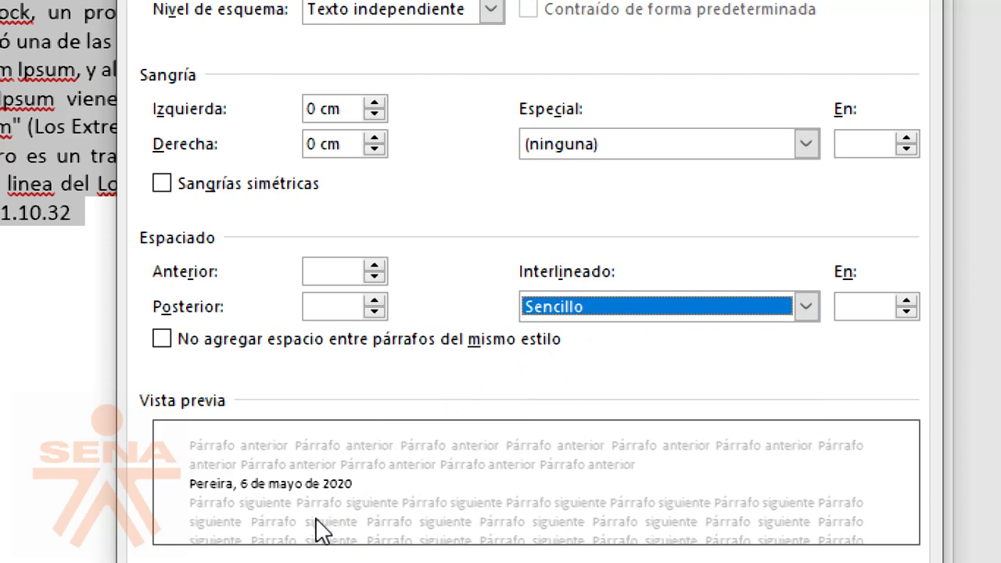
click(568, 313)
click(571, 354)
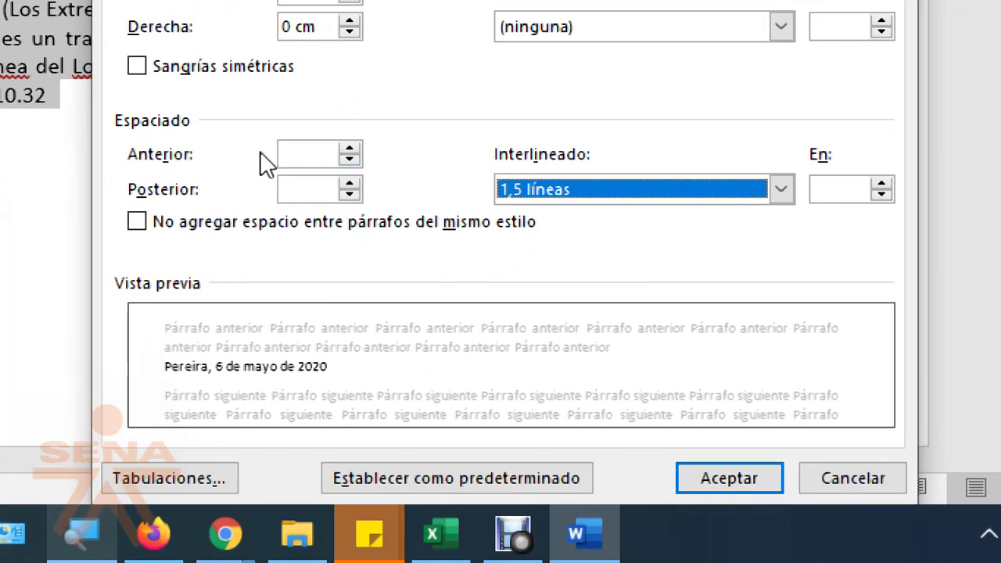
Step: Apply the 1,5 líneas spacing and check the first paragraph's lines
click(741, 479)
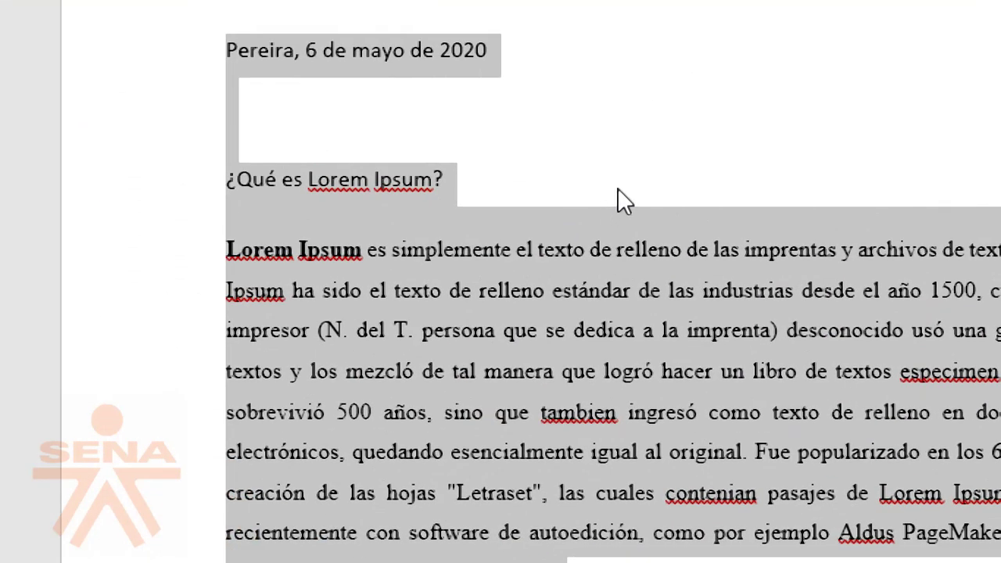
click(618, 199)
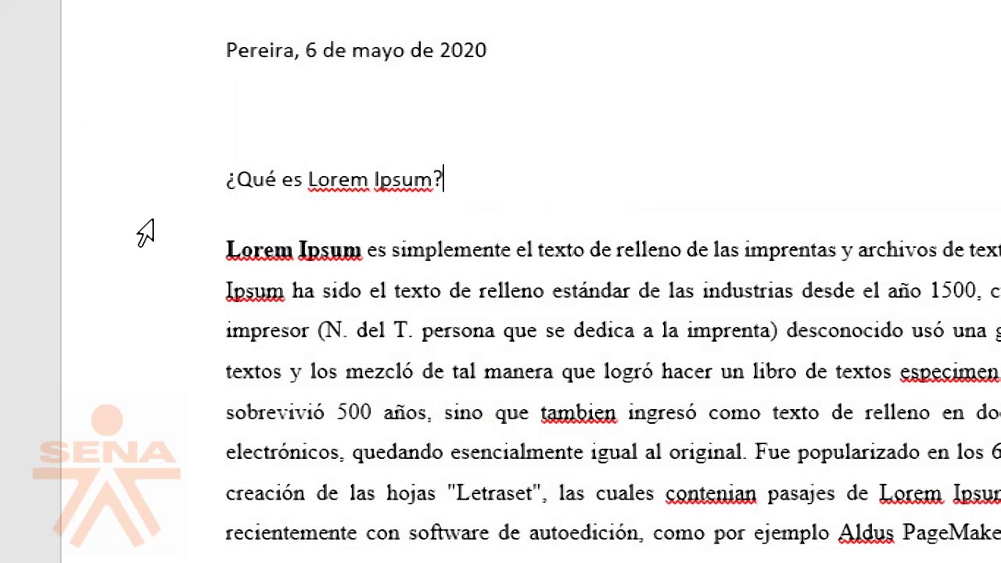
click(265, 248)
click(169, 272)
click(42, 288)
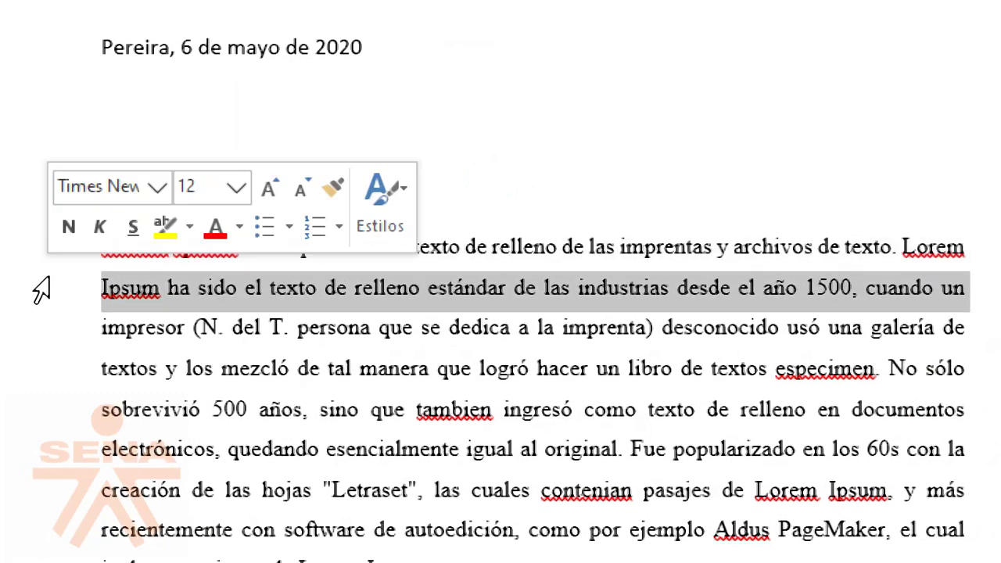
click(12, 341)
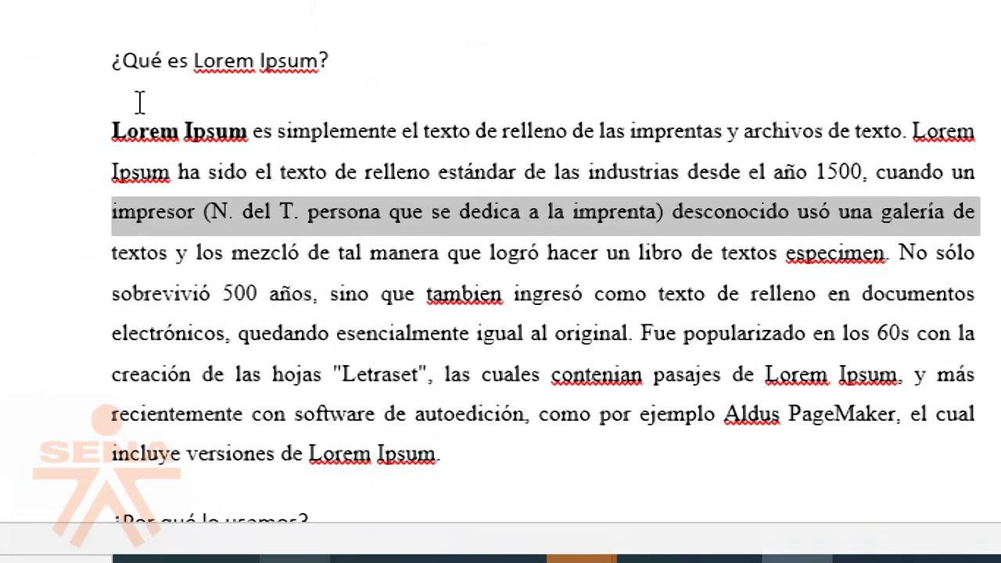
click(140, 100)
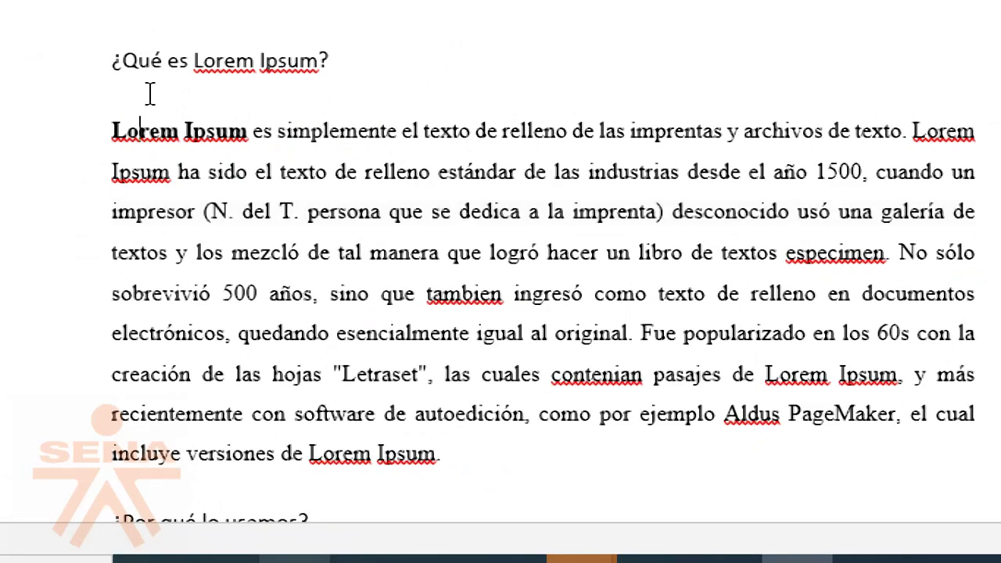
Step: Keep a single paragraph break after the '¿Qué es Lorem Ipsum?' heading
click(351, 67)
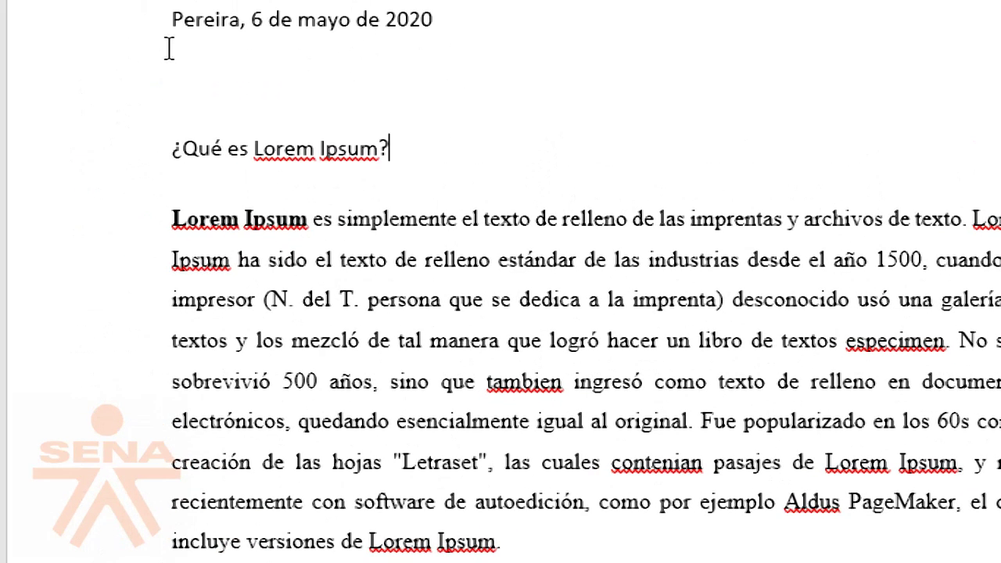
key(Delete)
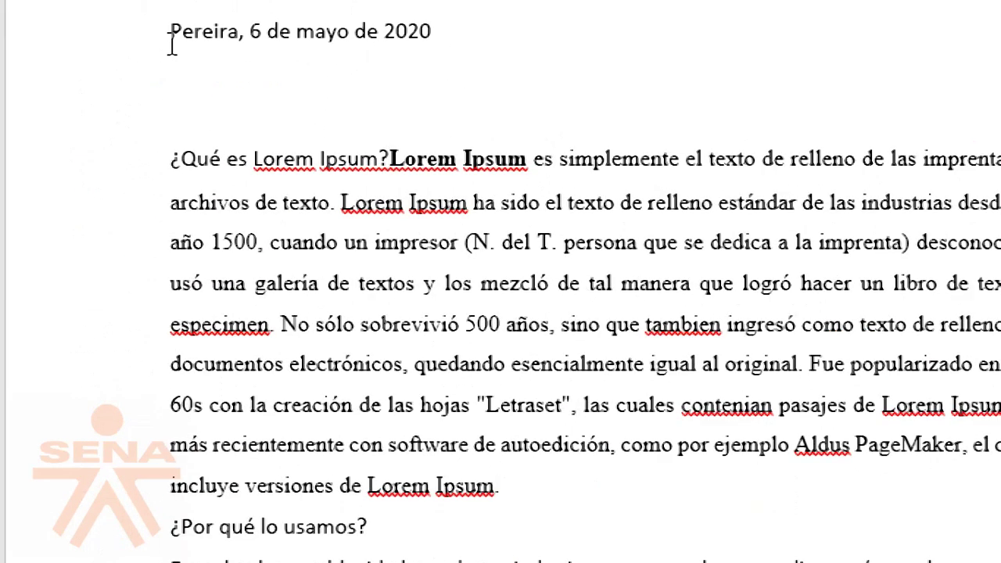
key(Return)
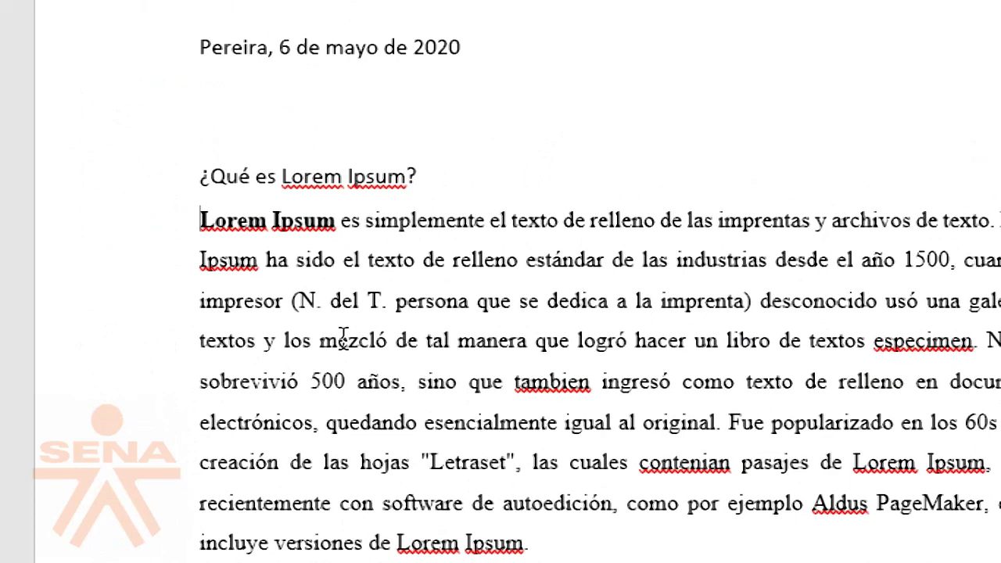
scroll(321, 333, down, 5)
scroll(320, 333, down, 6)
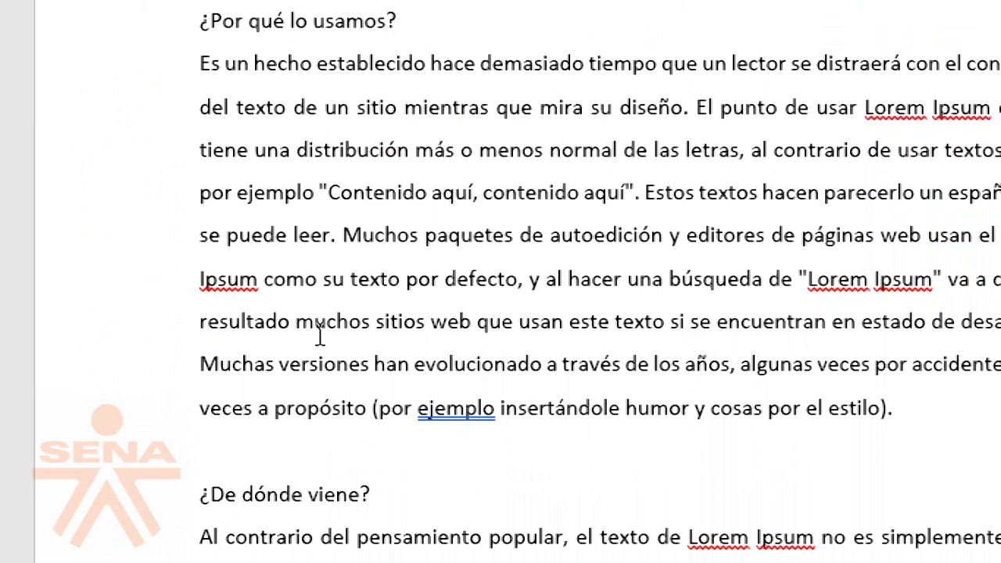
Step: Remove the blank line between '¿De dónde viene?' and its paragraph
click(375, 283)
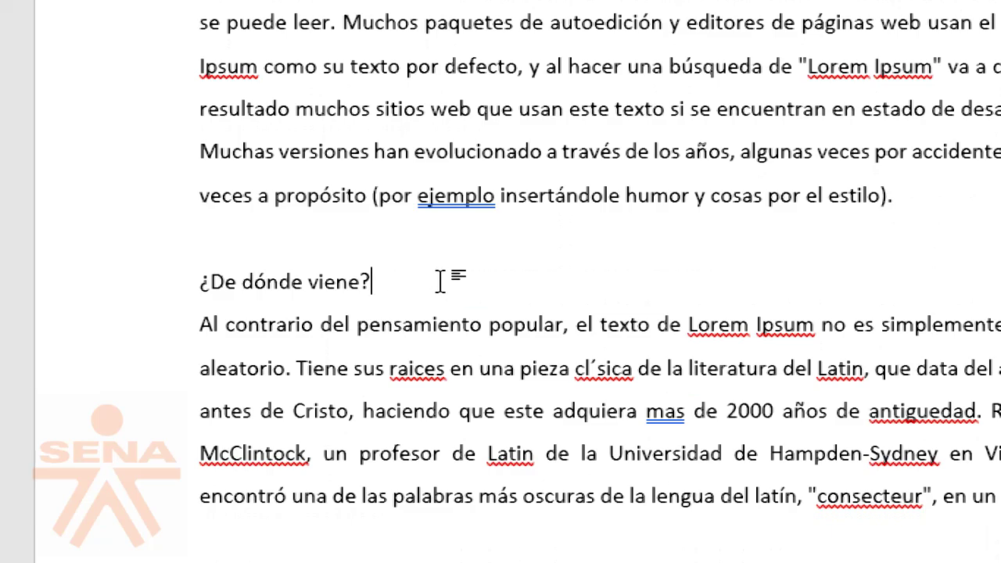
key(Return)
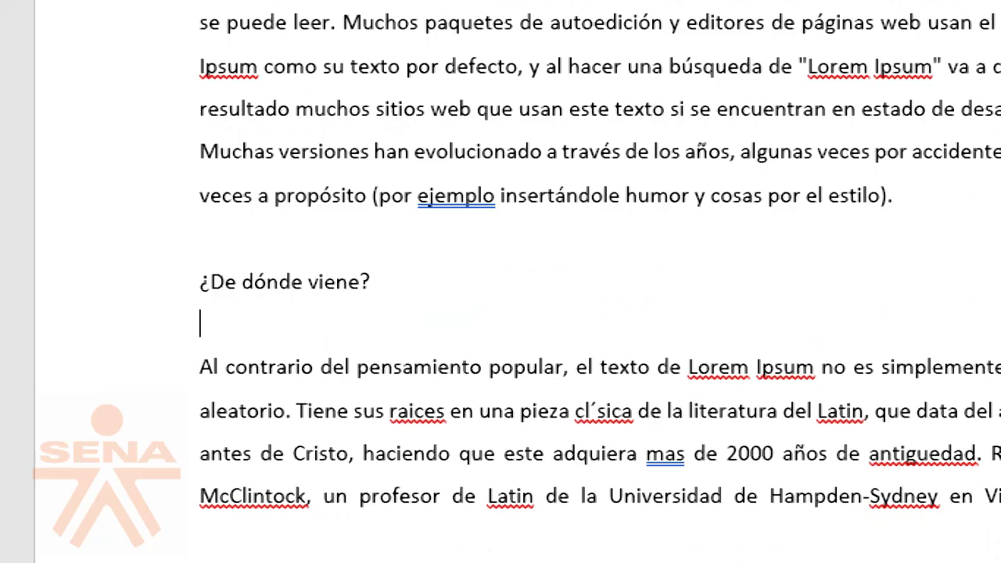
key(Return)
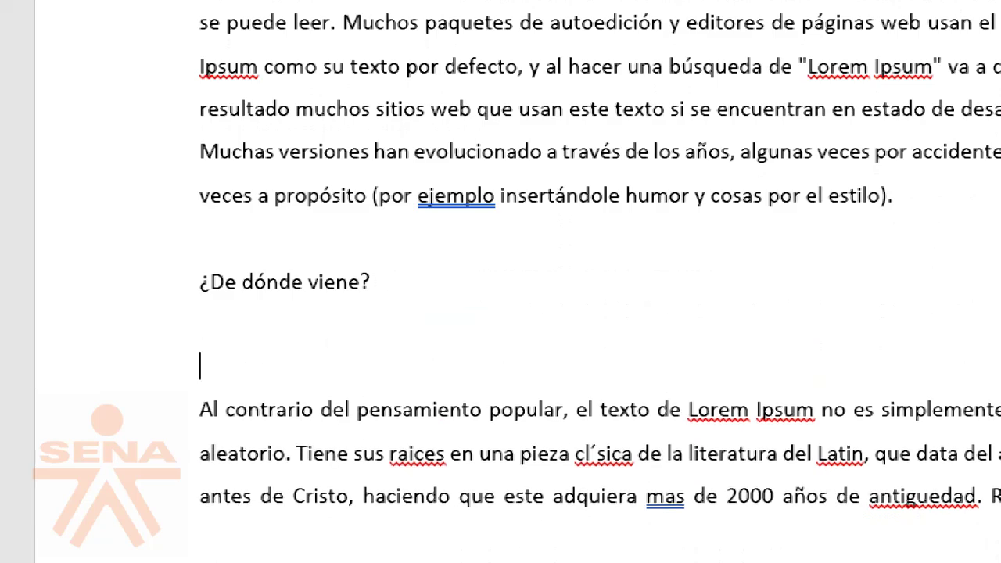
key(BackSpace)
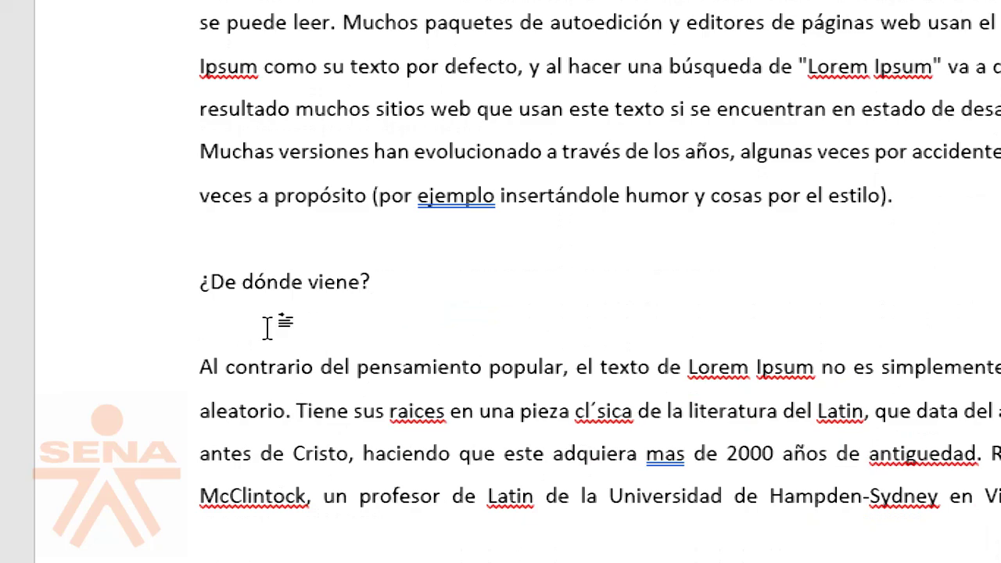
click(90, 340)
click(362, 345)
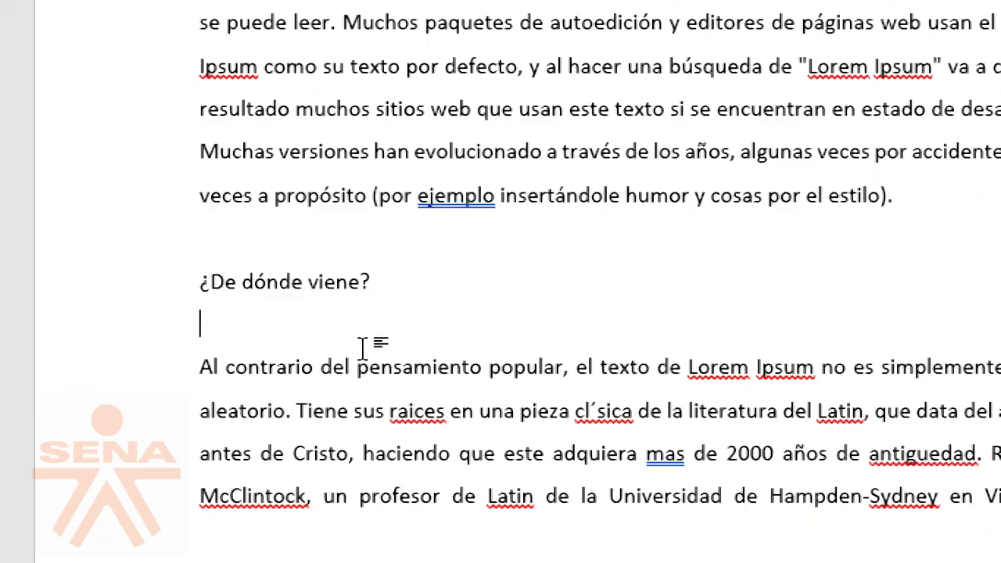
key(BackSpace)
scroll(331, 347, up, 6)
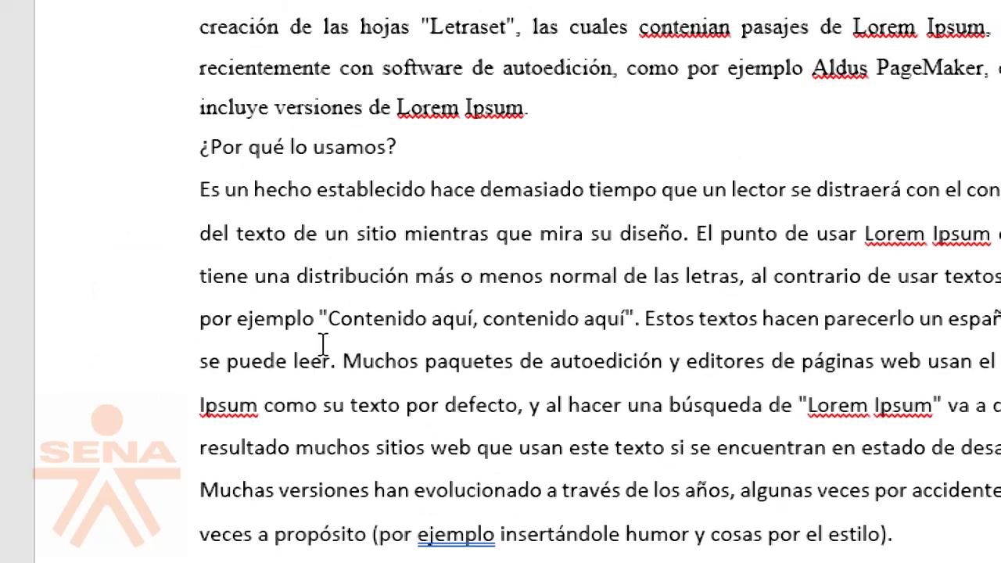
Step: Select the whole letter and set its Interlineado to Doble
triple_click(130, 338)
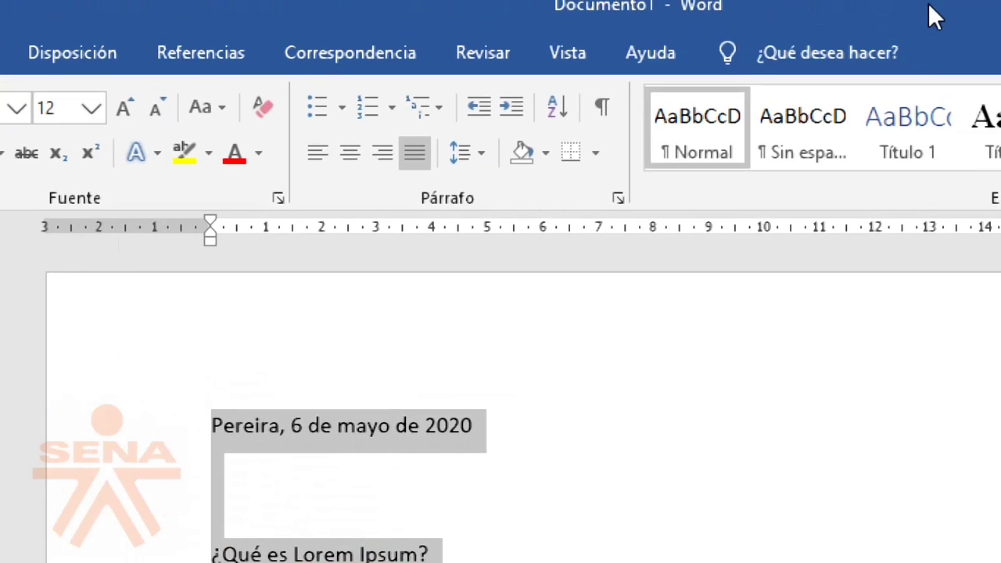
click(618, 197)
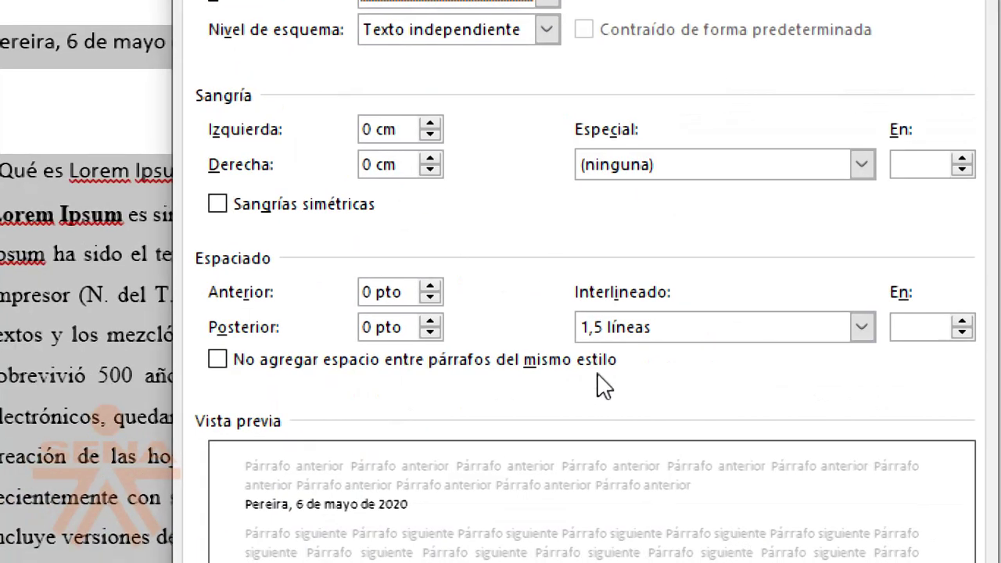
click(616, 332)
click(608, 390)
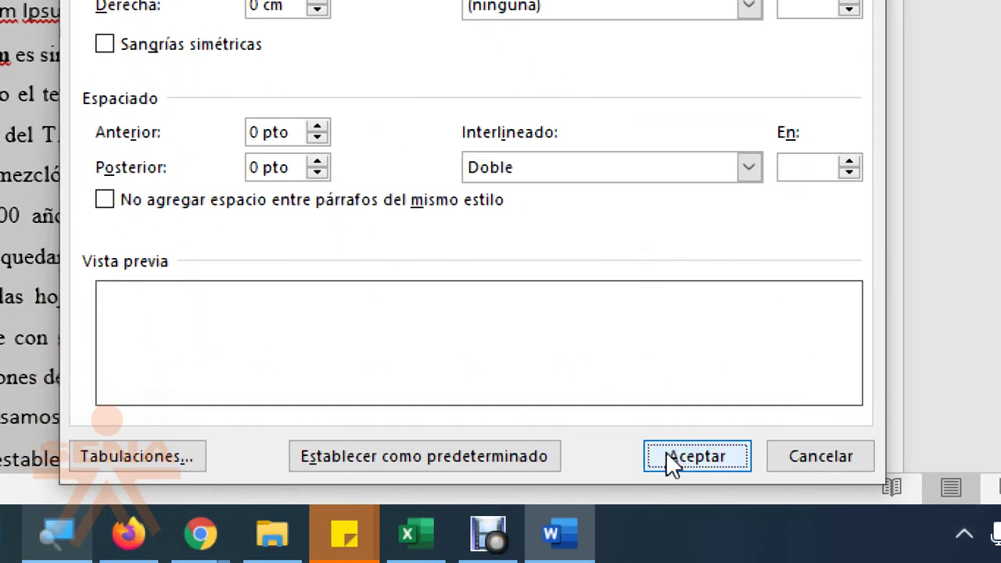
click(667, 454)
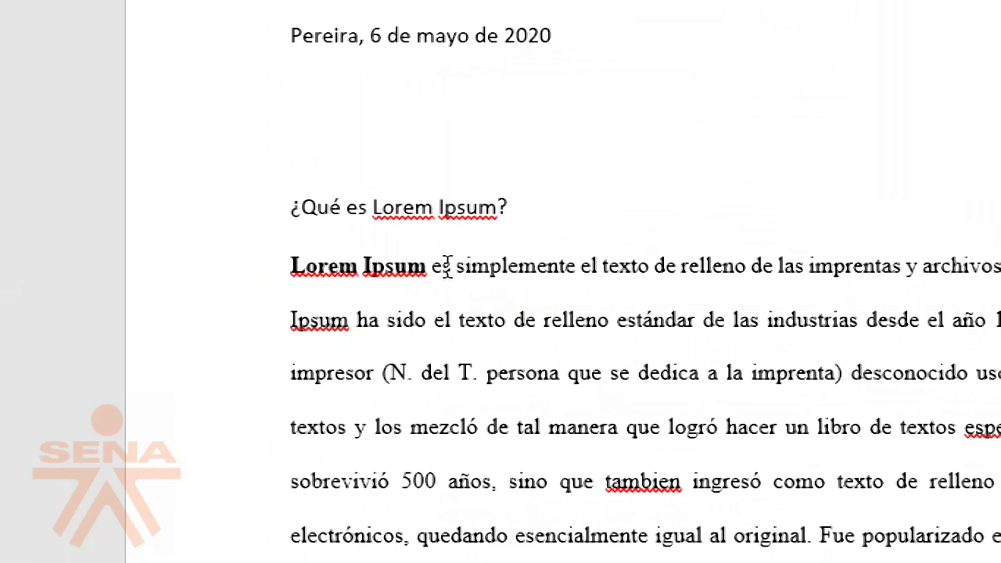
Step: Review the double-spaced heading and first paragraph, then bring up the screen magnifier
click(522, 216)
drag(248, 219, 223, 496)
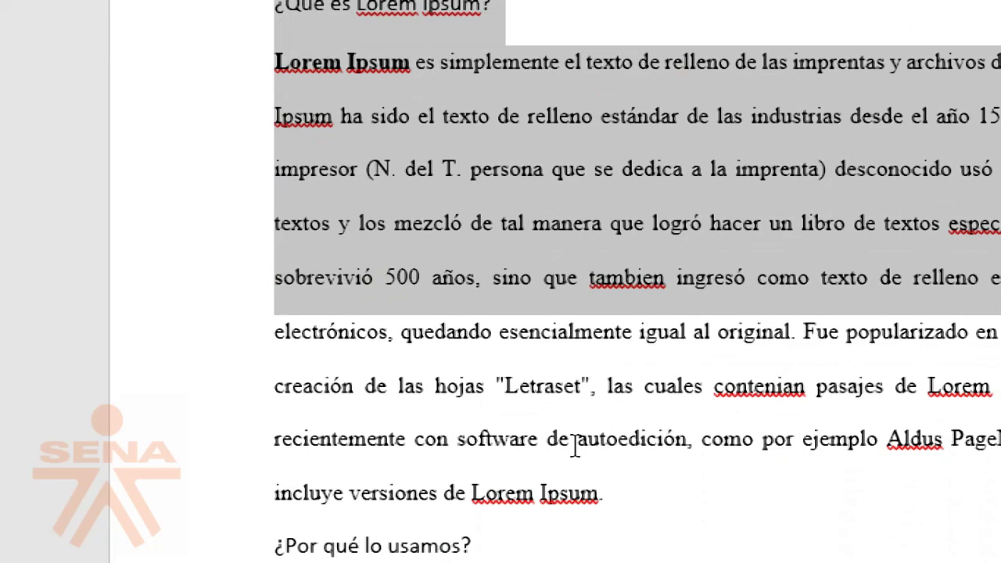
scroll(575, 391, down, 3)
scroll(475, 454, down, 9)
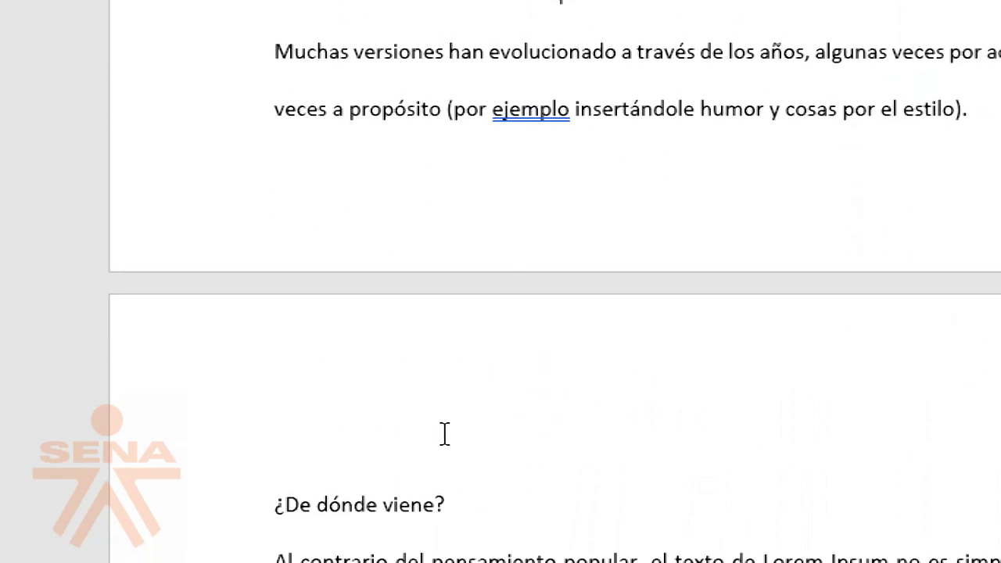
scroll(512, 505, down, 8)
scroll(778, 342, up, 3)
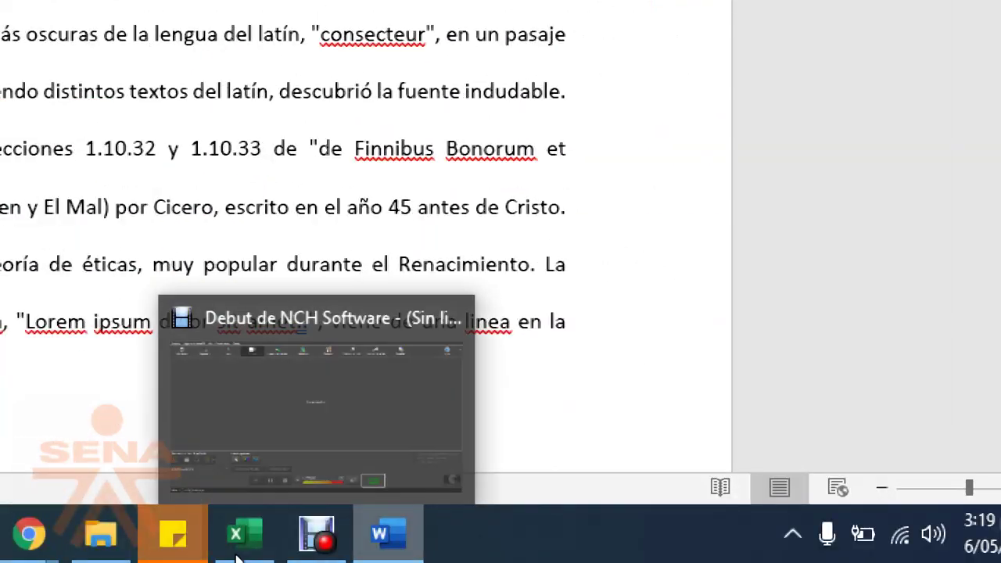
click(180, 547)
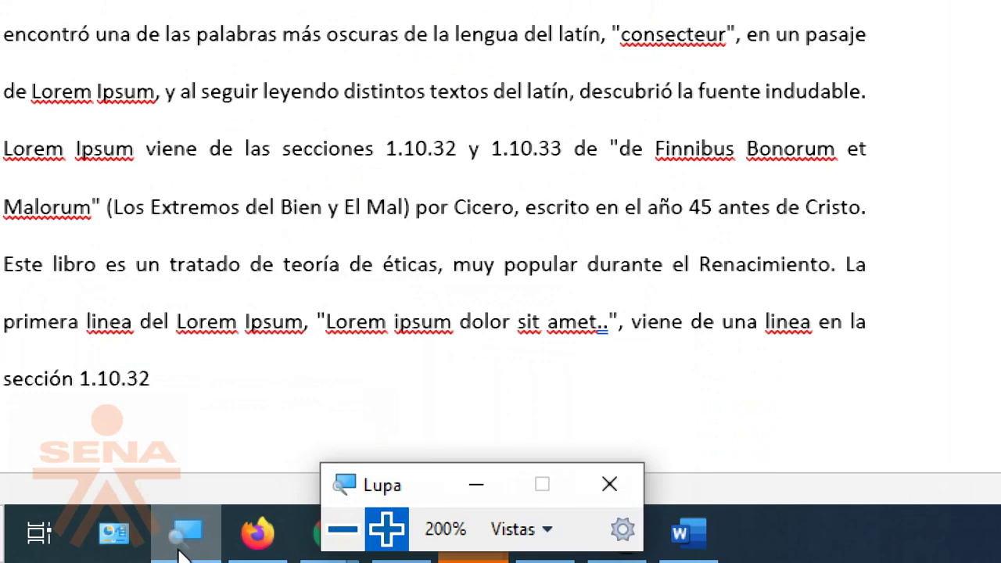
Step: Return the screen magnification to 100% and go back to the top of the letter
click(341, 529)
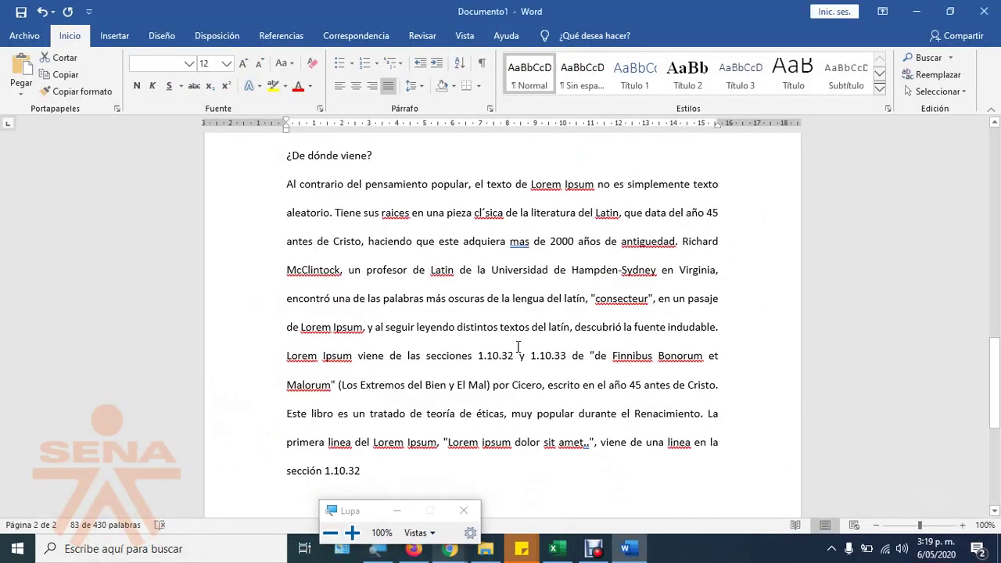
scroll(518, 346, up, 10)
drag(500, 141, 421, 293)
scroll(420, 293, up, 1)
scroll(420, 287, up, 3)
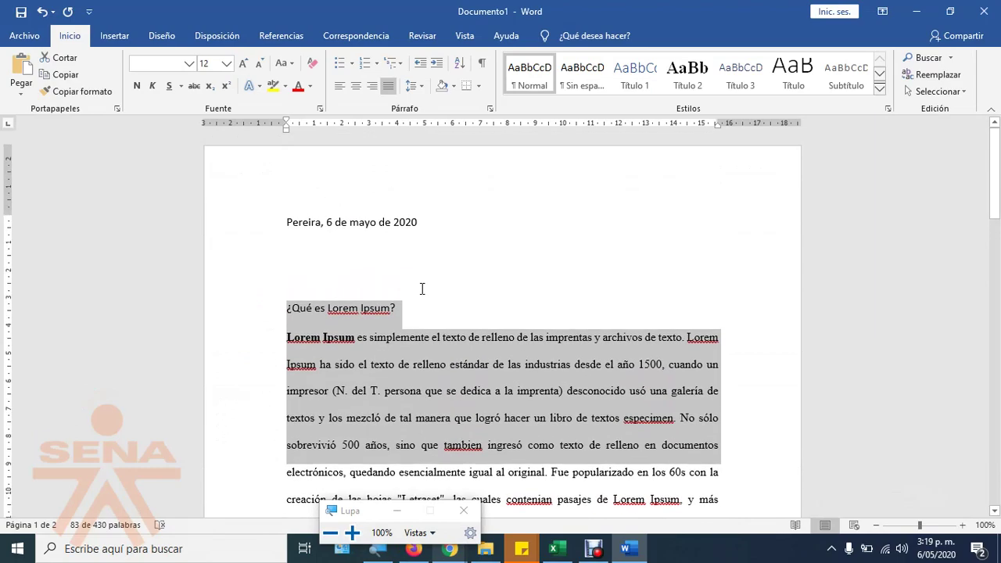
Step: Set the entire document's Interlineado to 1,5 líneas
click(261, 260)
triple_click(234, 279)
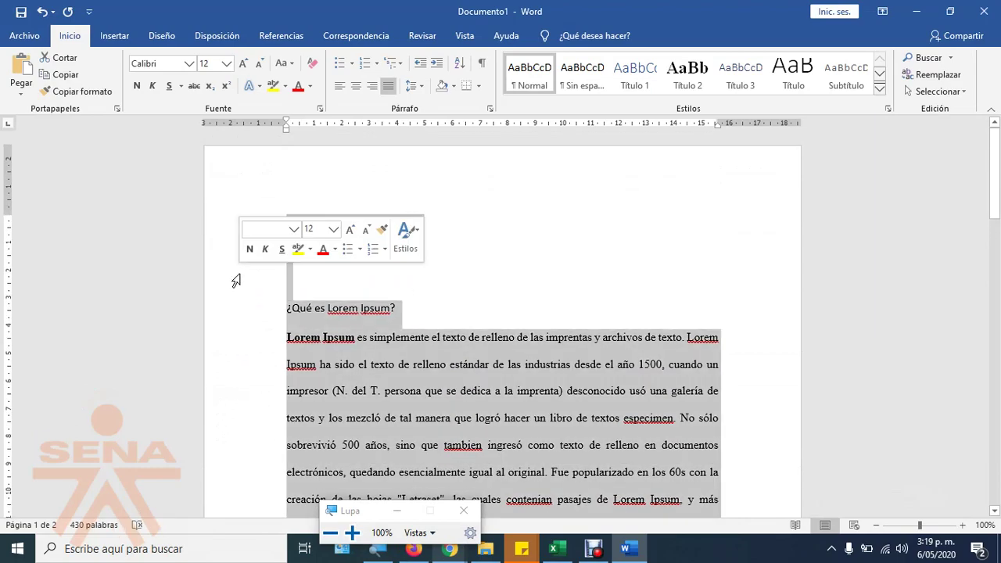
click(489, 109)
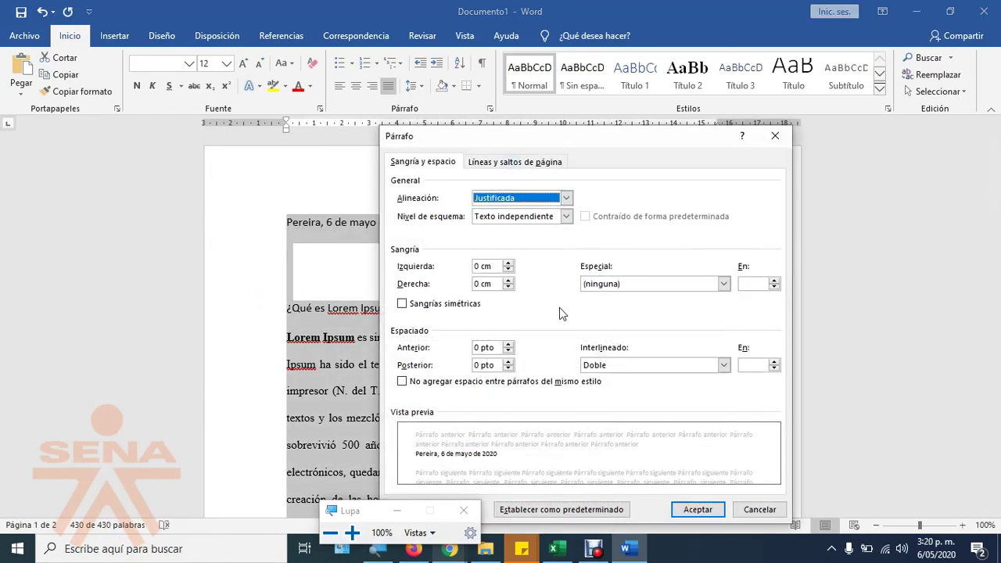
click(603, 364)
click(601, 388)
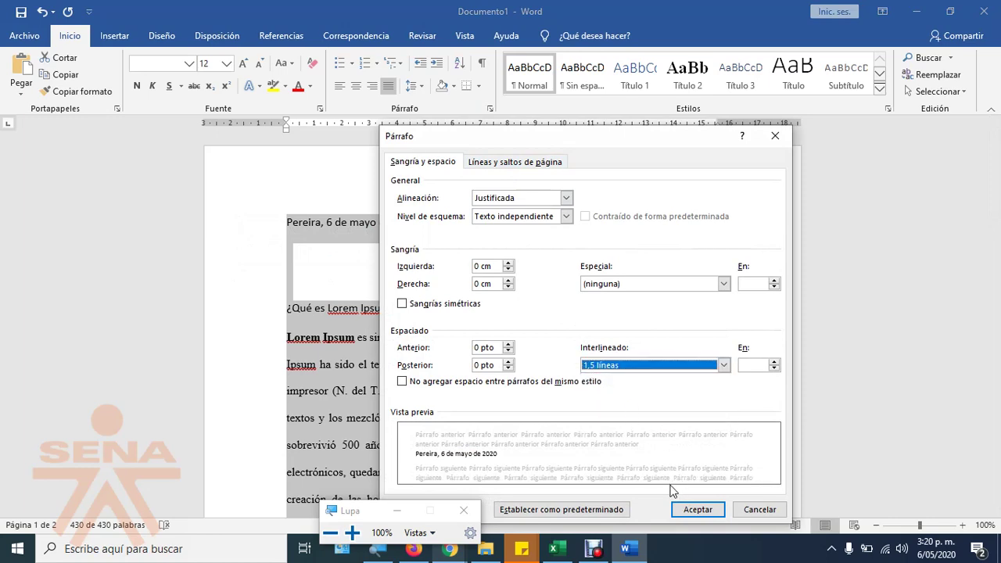
click(698, 509)
Step: Insert a blank line before the '¿Por qué lo usamos?' heading
click(508, 388)
scroll(454, 315, down, 3)
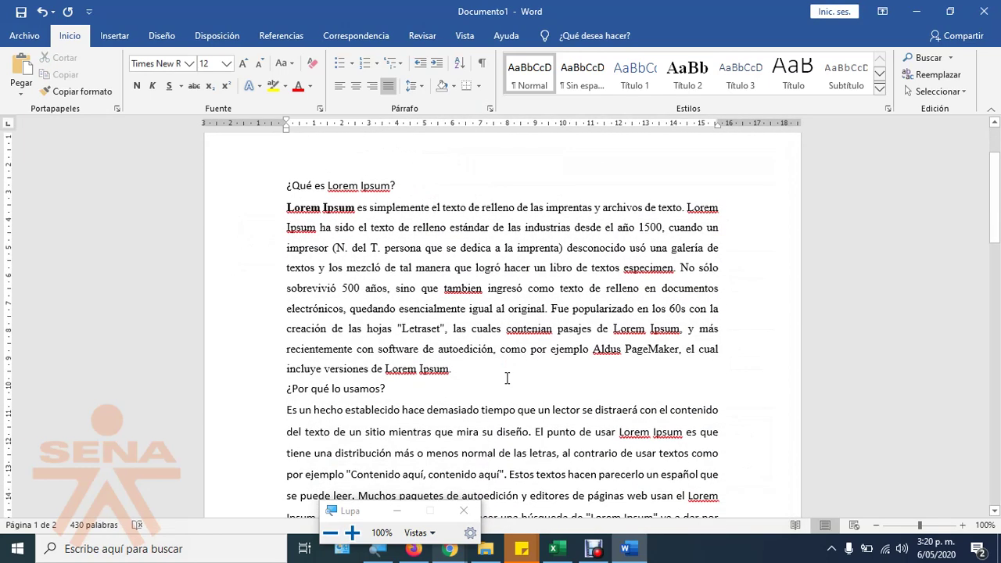
scroll(385, 360, down, 1)
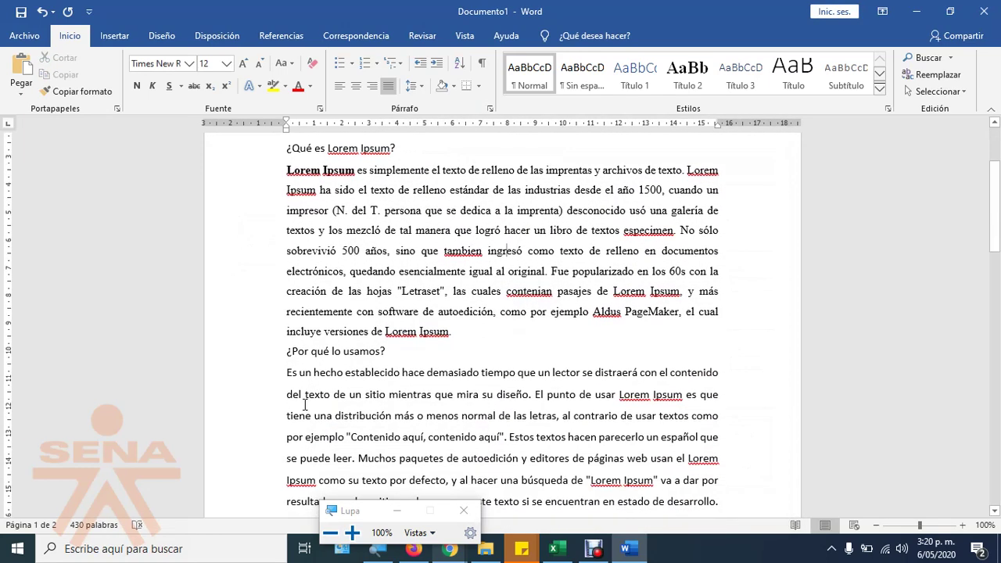
click(286, 349)
key(Return)
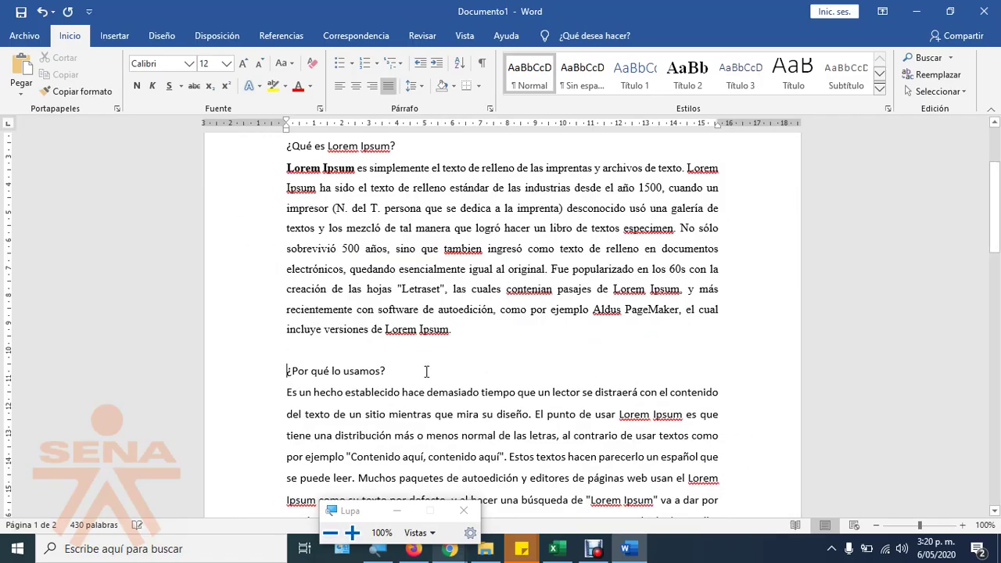
Step: Select the first Lorem Ipsum paragraph
scroll(439, 365, down, 3)
scroll(422, 367, down, 3)
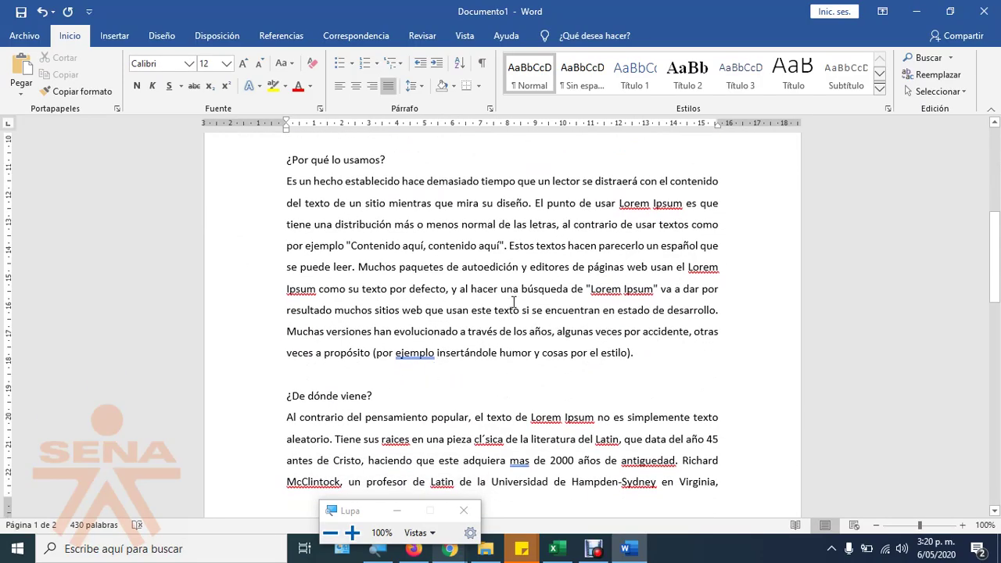
scroll(488, 301, down, 11)
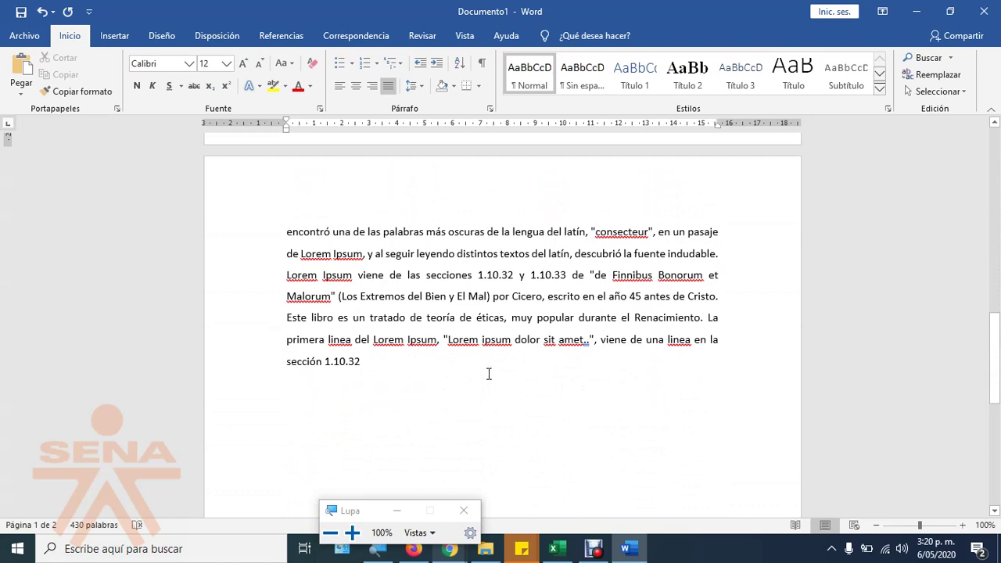
scroll(488, 373, up, 18)
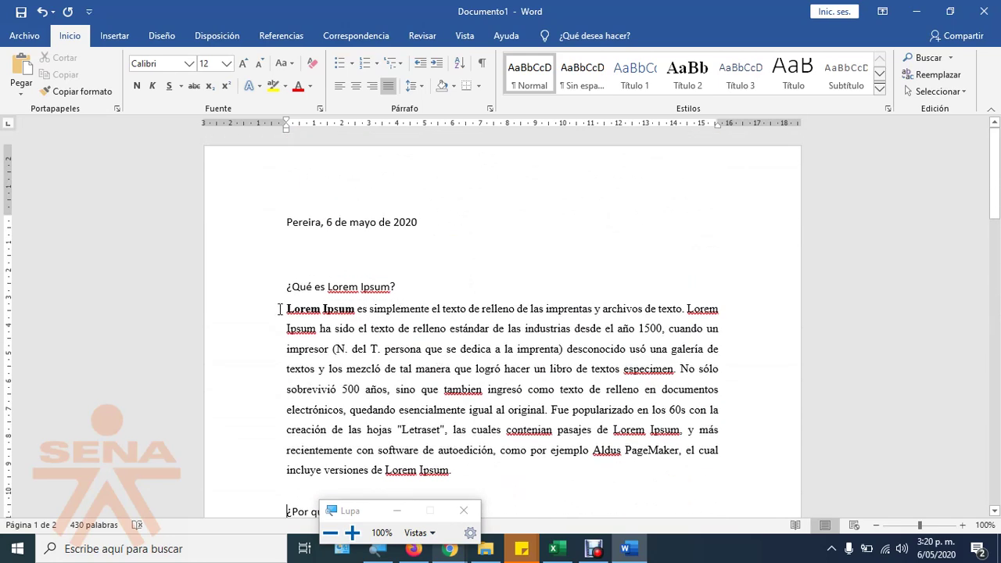
drag(239, 318, 242, 471)
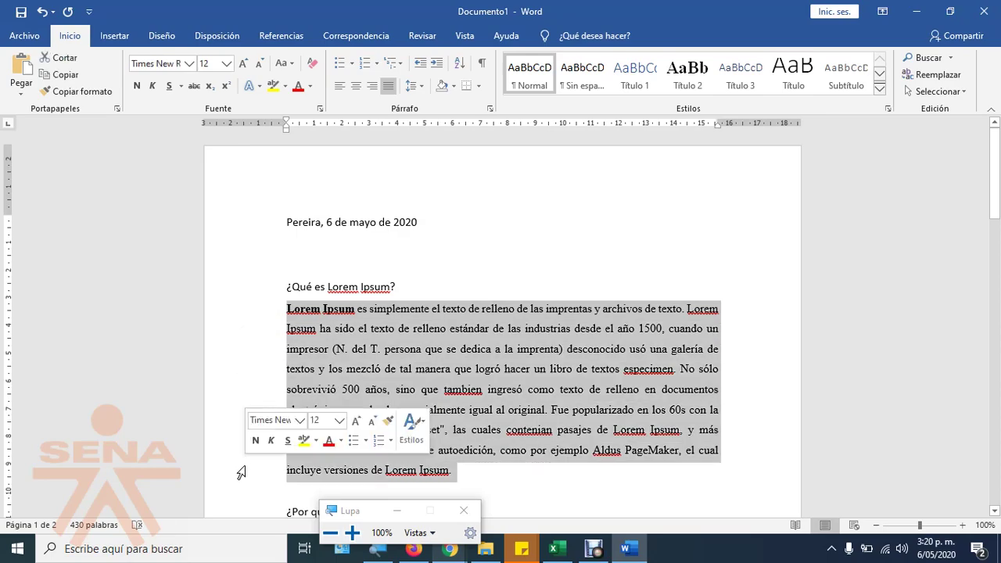
Step: Left-align the selected paragraph and reselect the whole first Lorem Ipsum paragraph
click(344, 88)
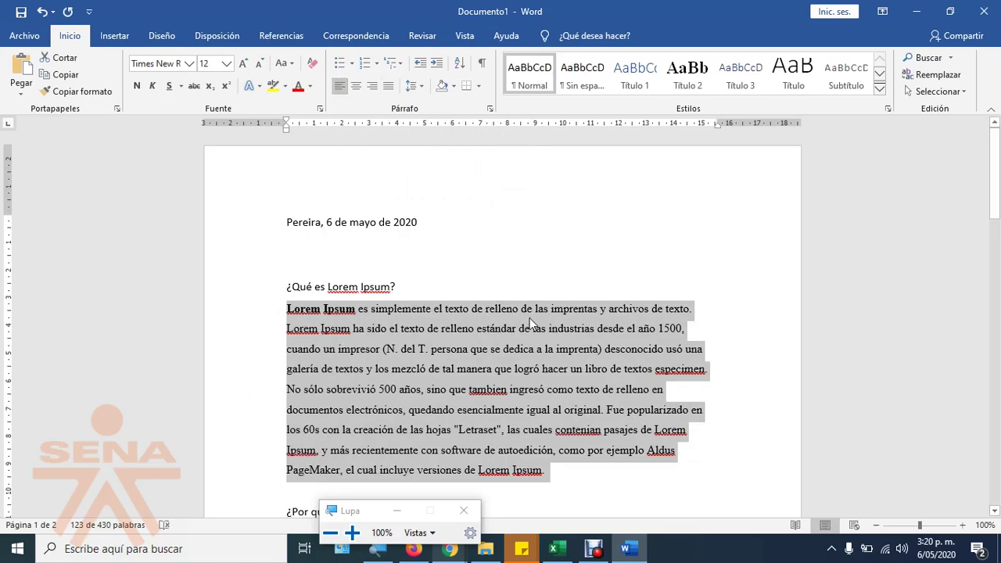
click(530, 319)
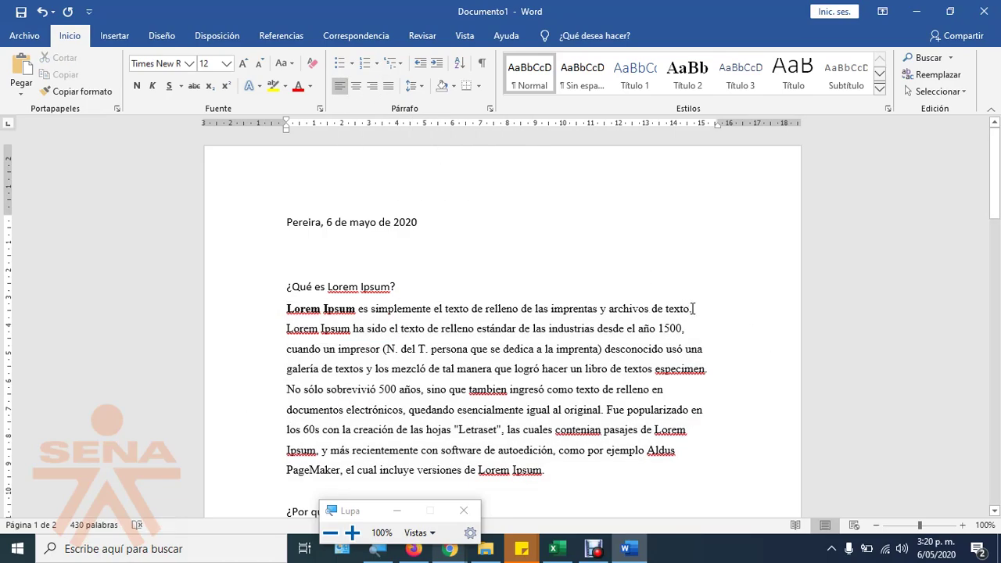
drag(692, 309, 698, 309)
drag(286, 330, 318, 329)
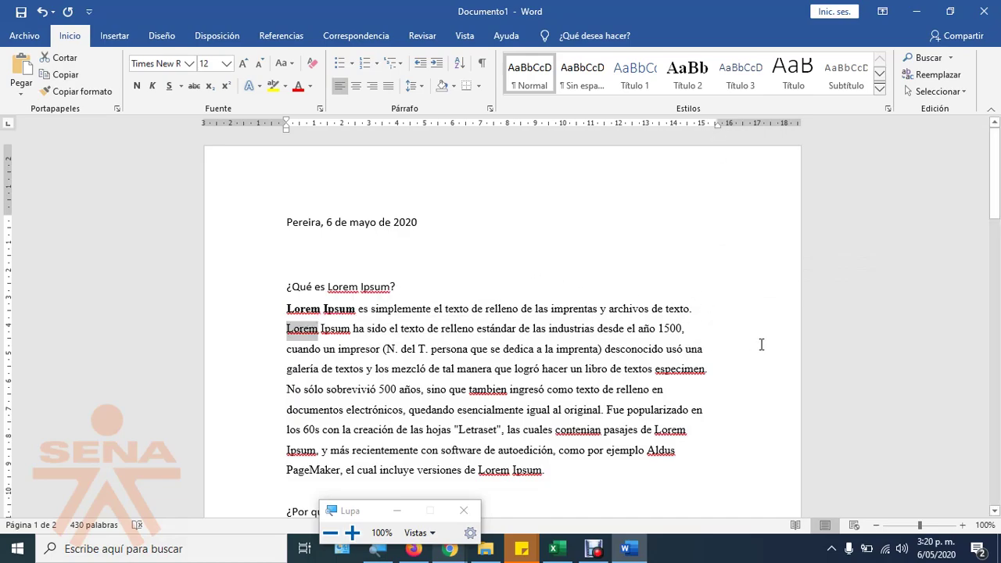
drag(700, 299, 711, 470)
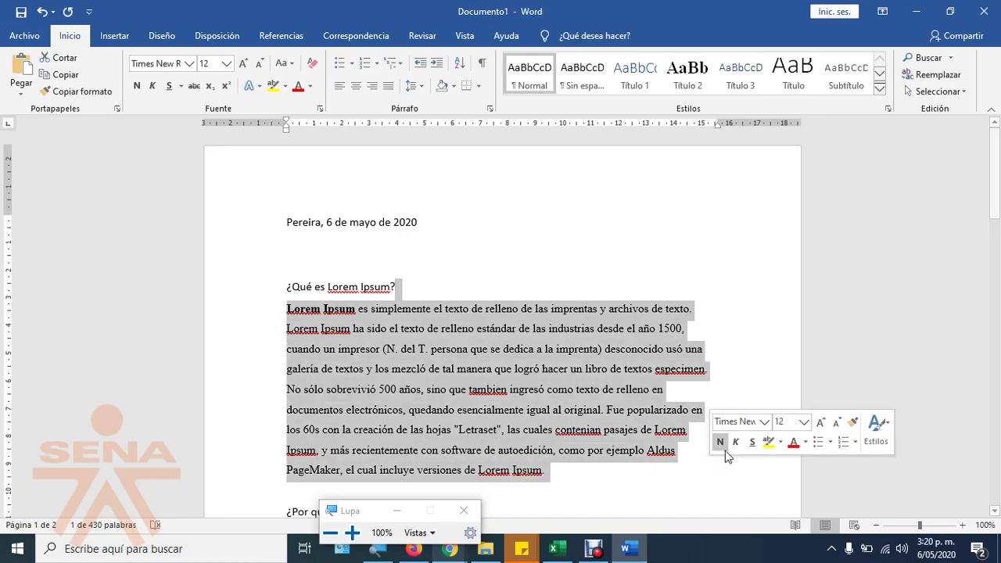
scroll(607, 483, down, 2)
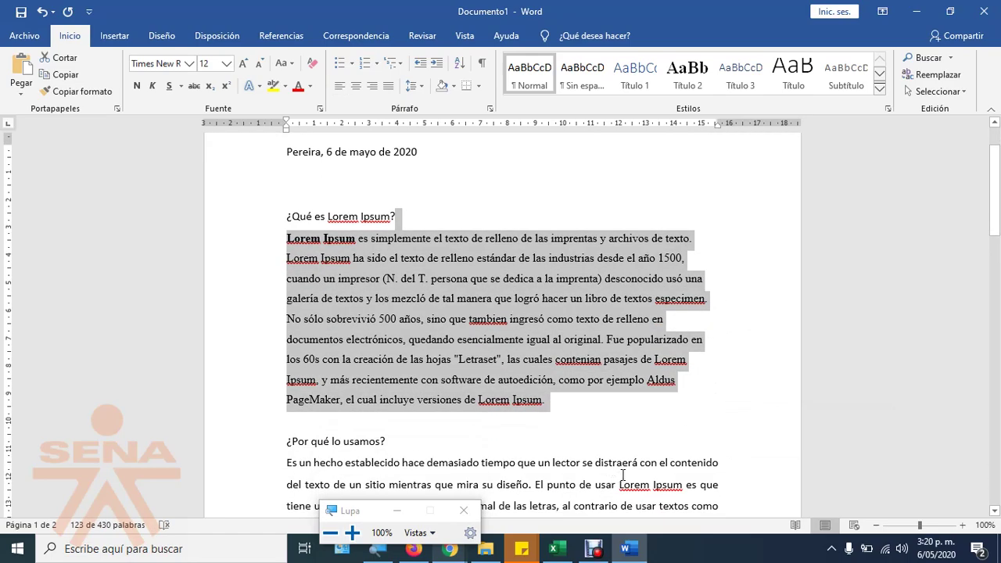
click(679, 258)
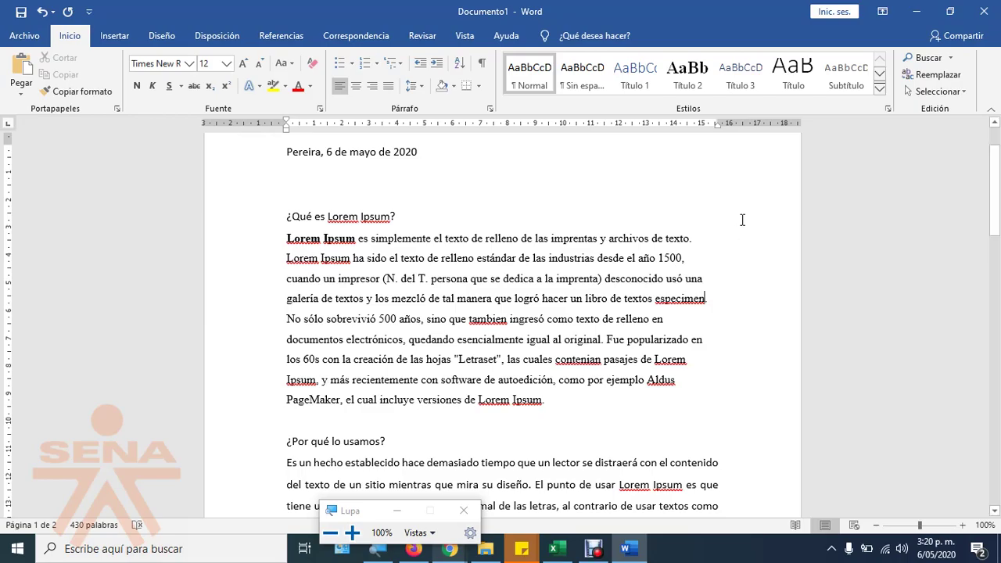
drag(713, 255, 710, 408)
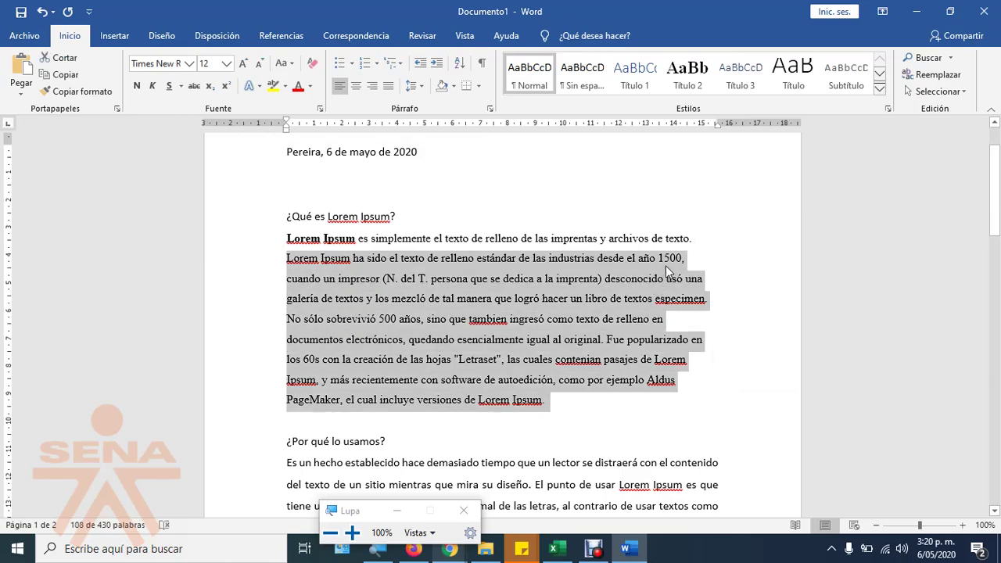
drag(245, 237, 282, 381)
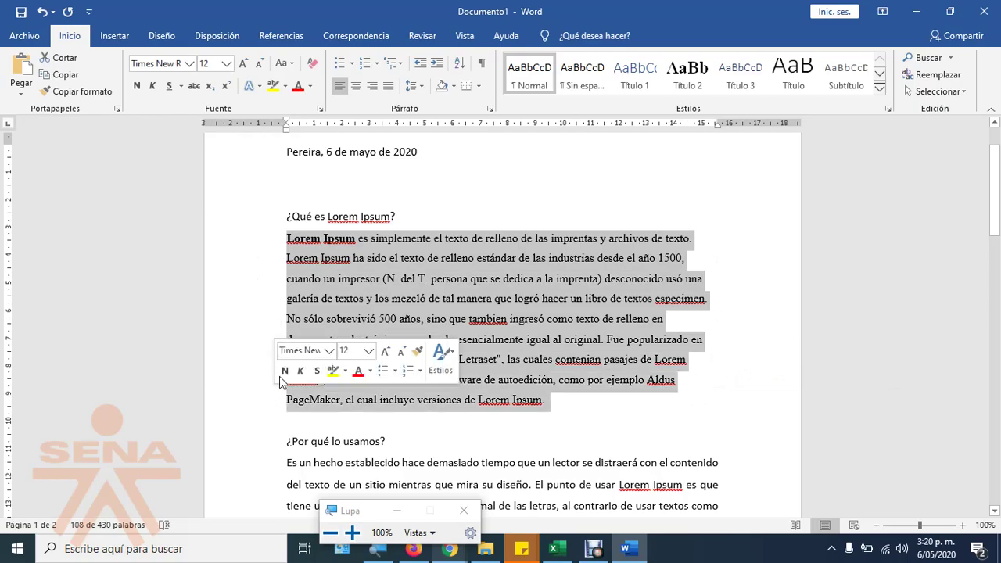
Step: Try Justify and Align Right on the first paragraph, finally leaving it left-aligned
click(389, 86)
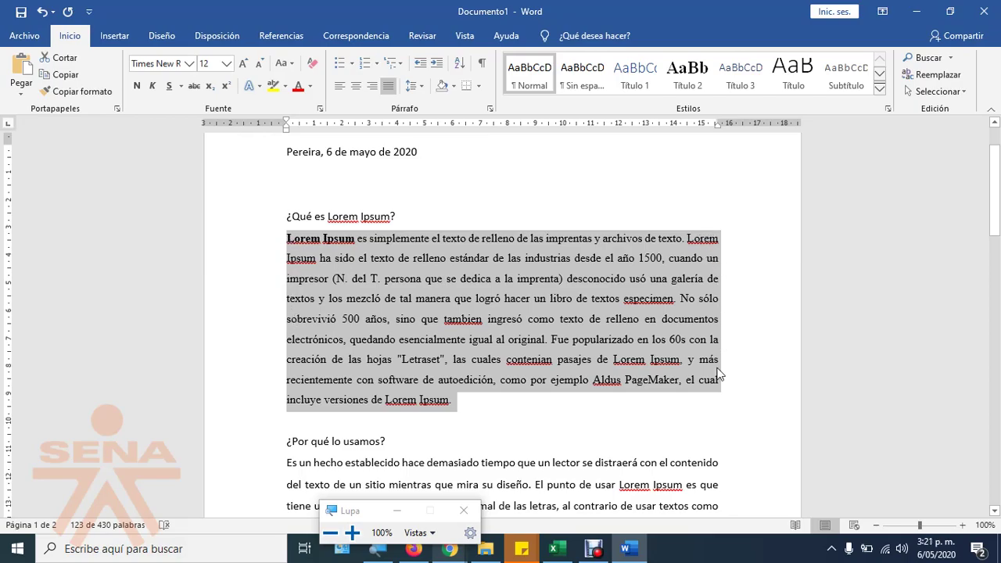
click(371, 85)
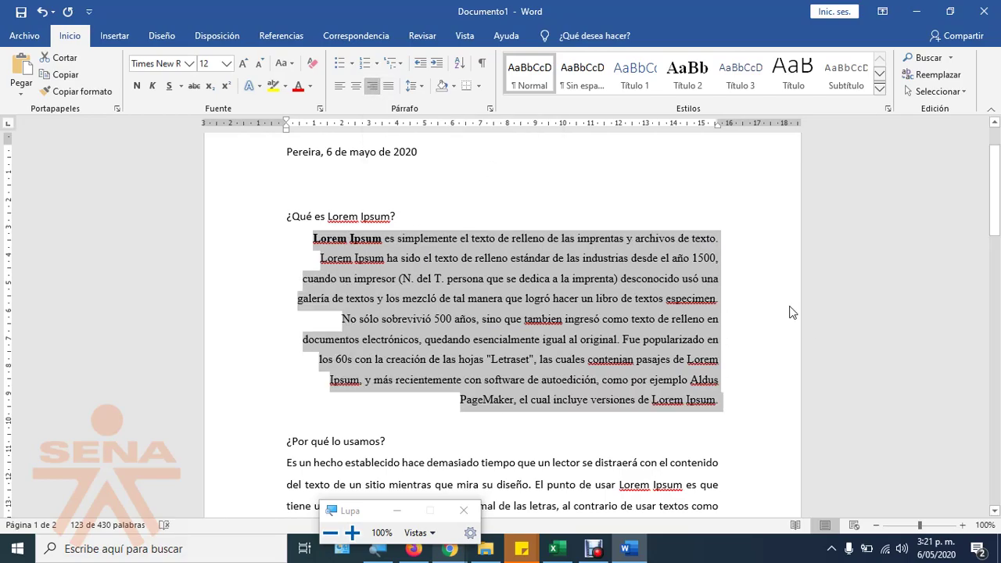
click(721, 248)
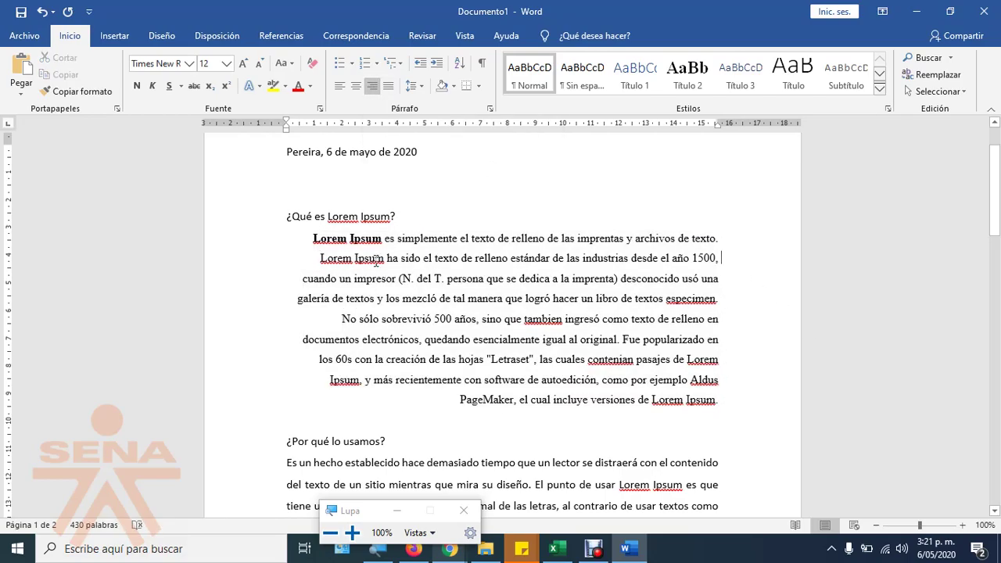
drag(313, 236, 731, 408)
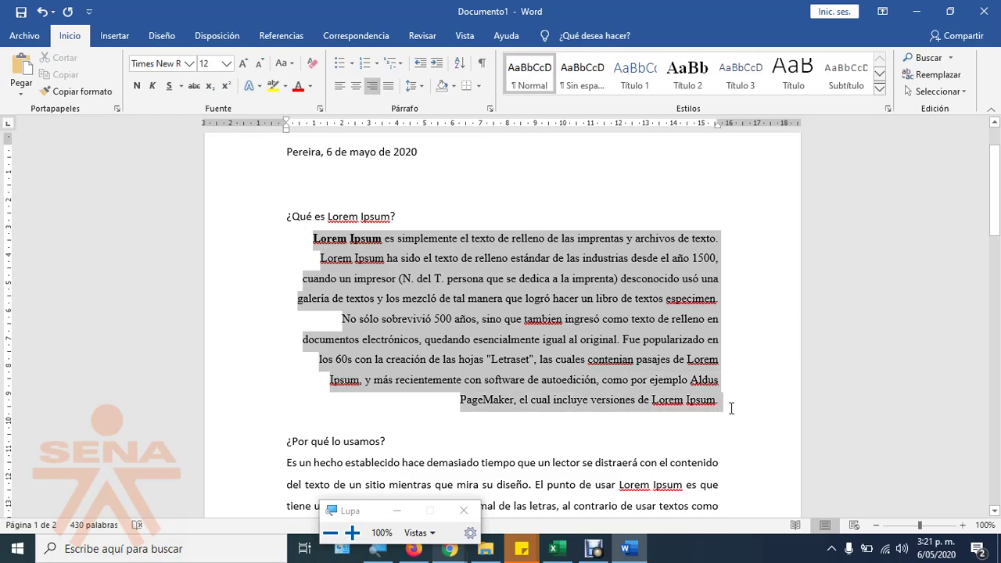
click(341, 88)
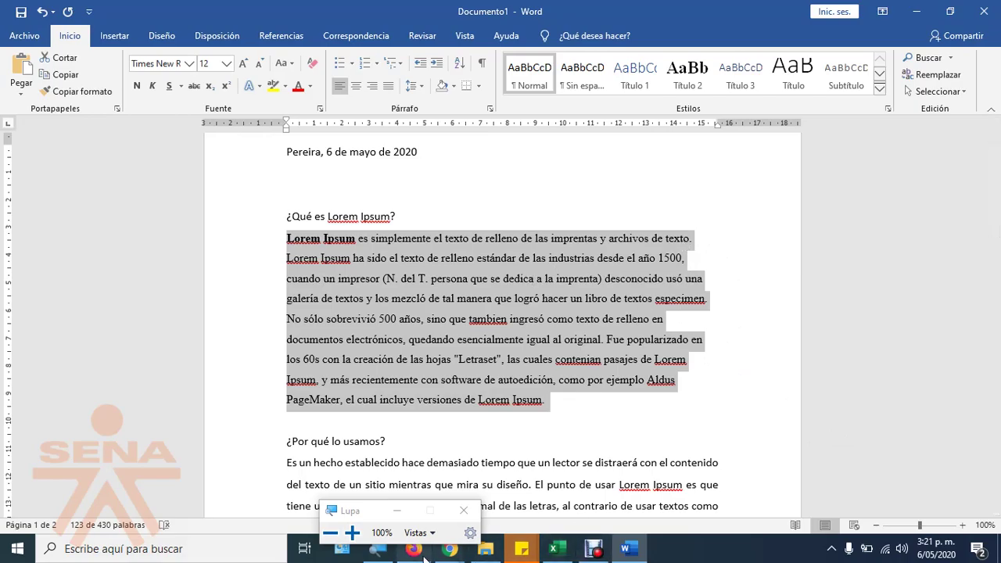
key(alt+Tab)
Step: Search Google for 'normas icontec 2020 interlineado' in a new tab
click(176, 13)
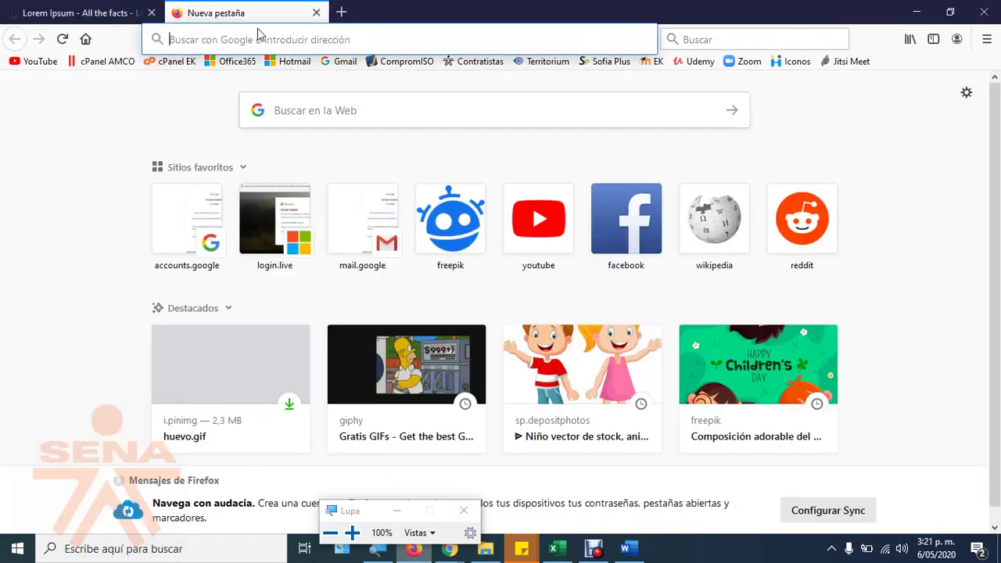
text(norma)
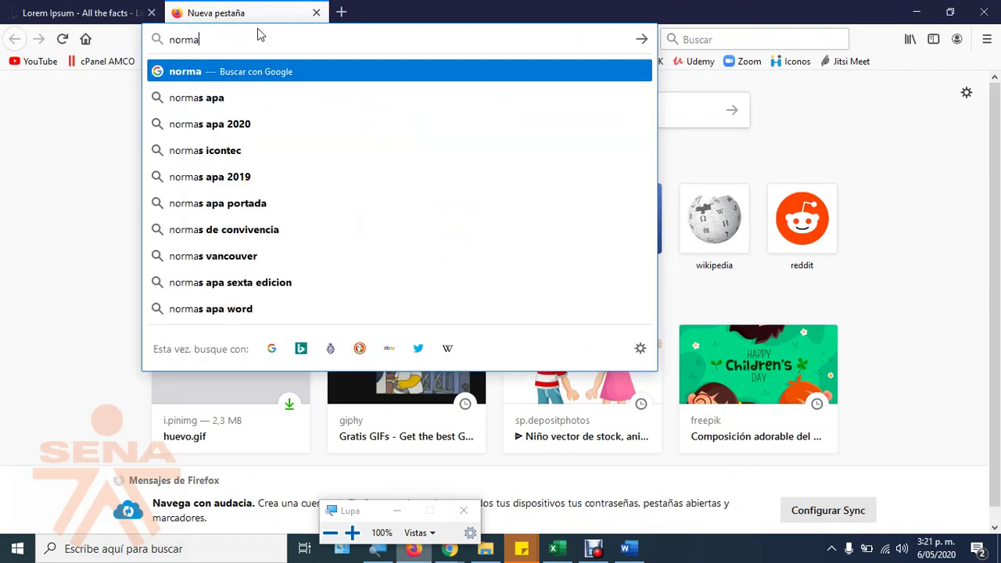
text(s icon)
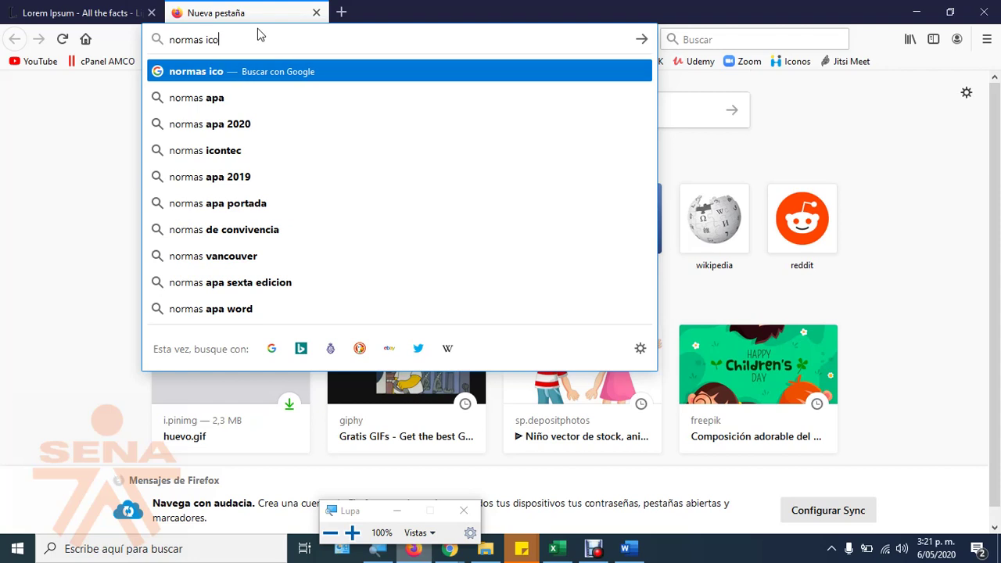
key(Down)
key(Down)
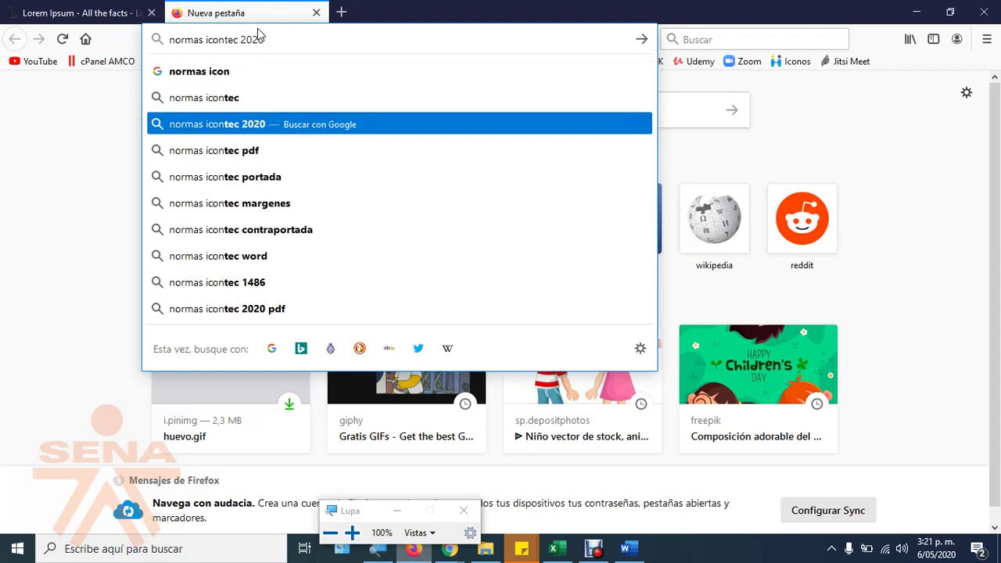
text(interli)
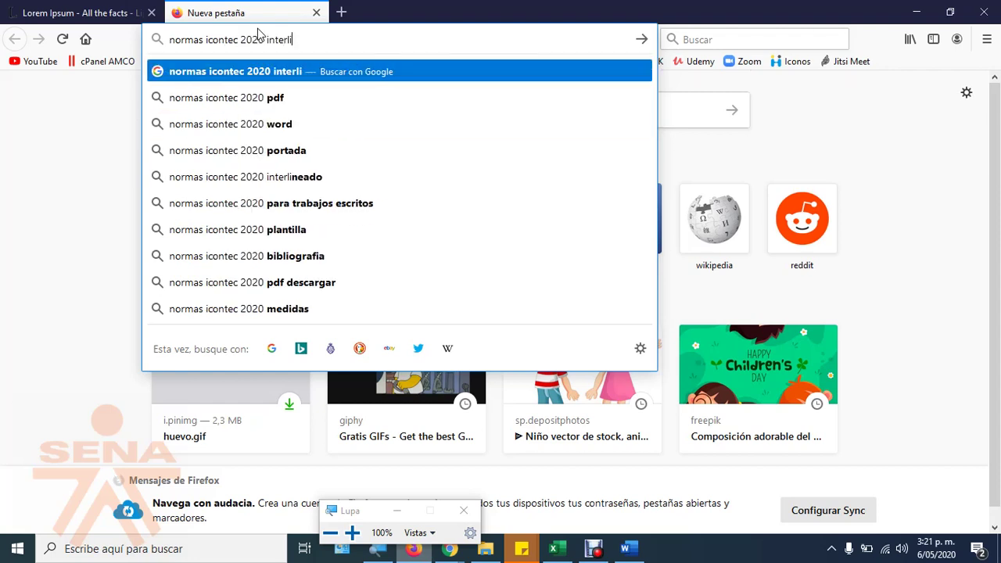
text(neado)
key(Return)
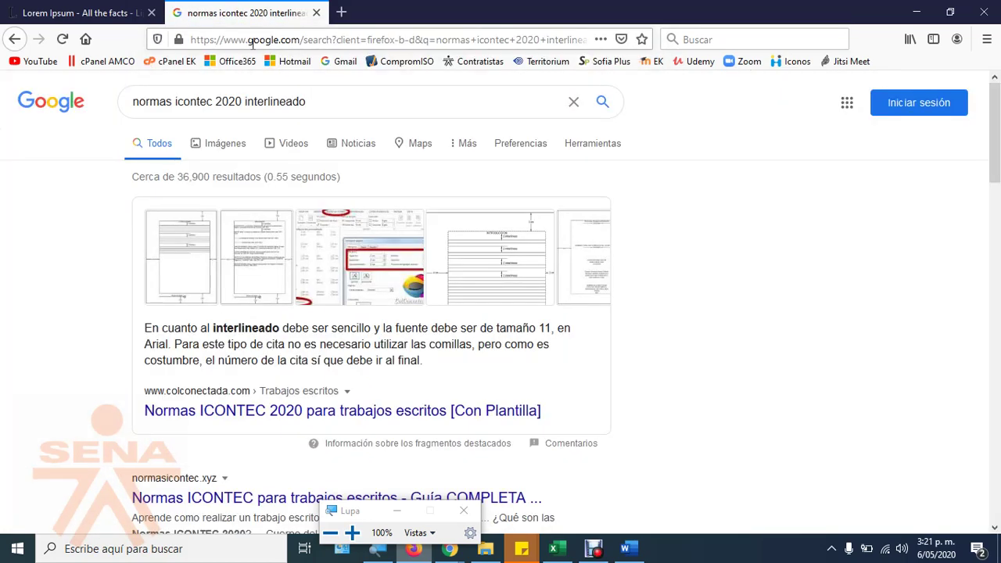
Step: Change the search to 'normas apa 2020 interlineado' and skim the results
drag(178, 102, 376, 93)
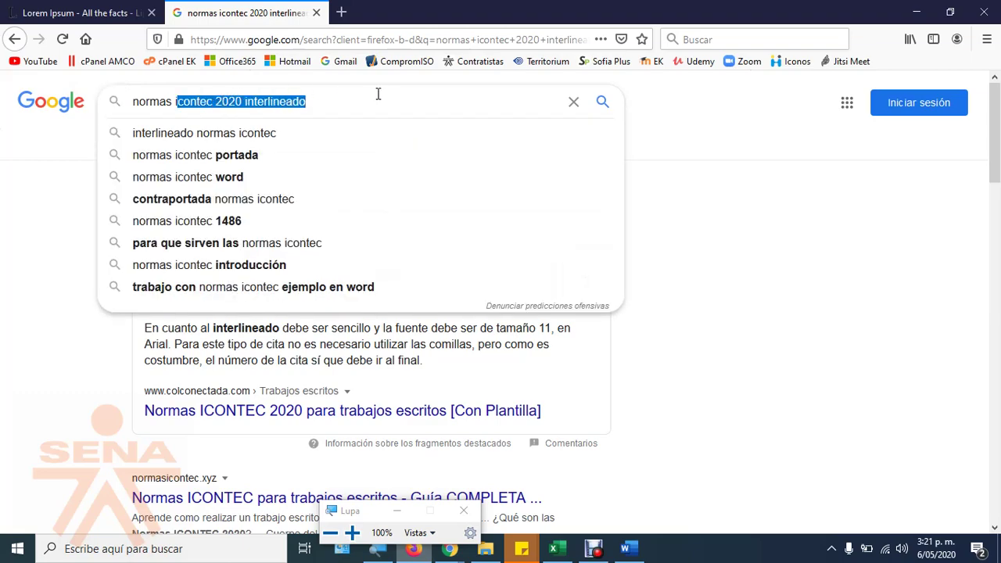
key(BackSpace)
text(apa)
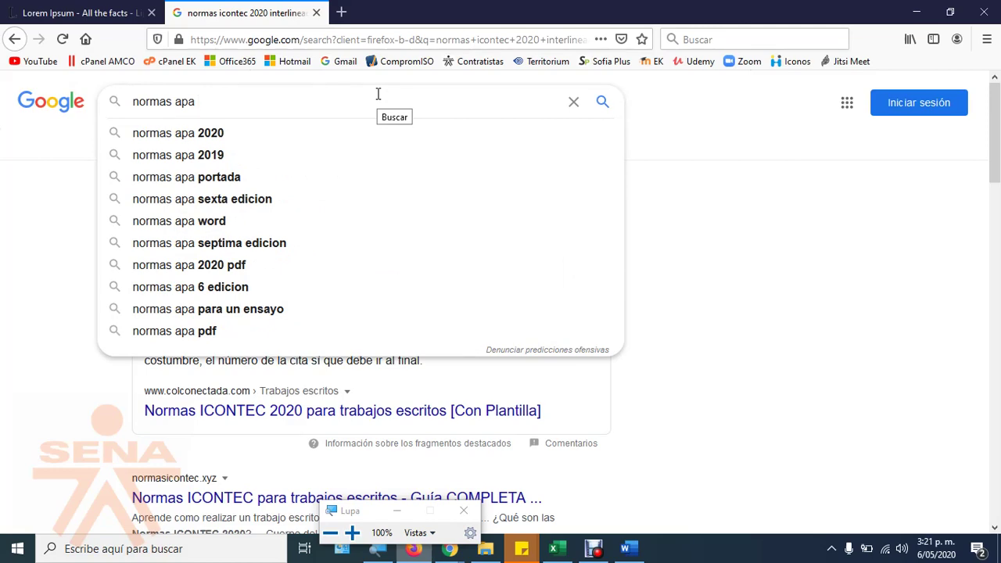
key(Down)
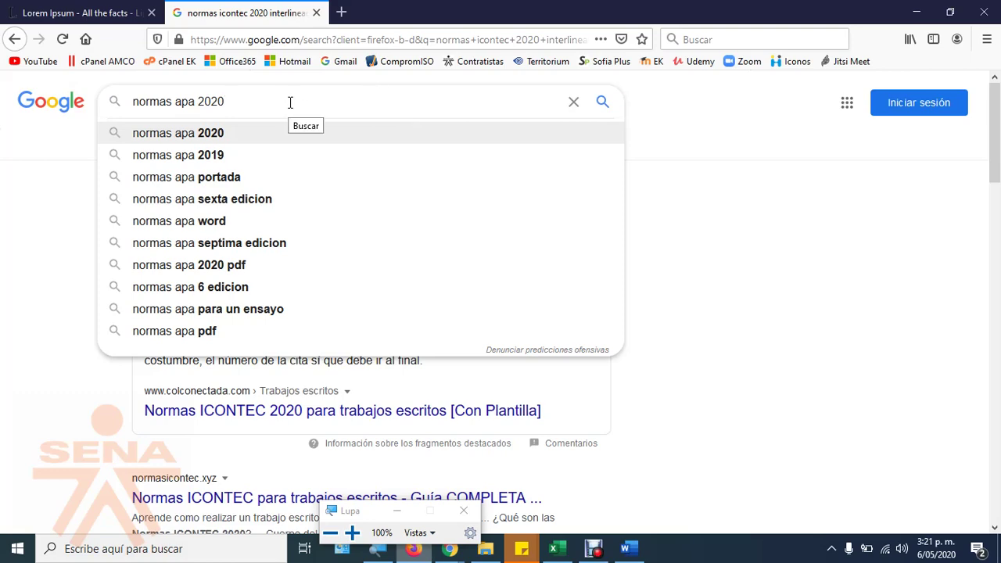
key(BackSpace)
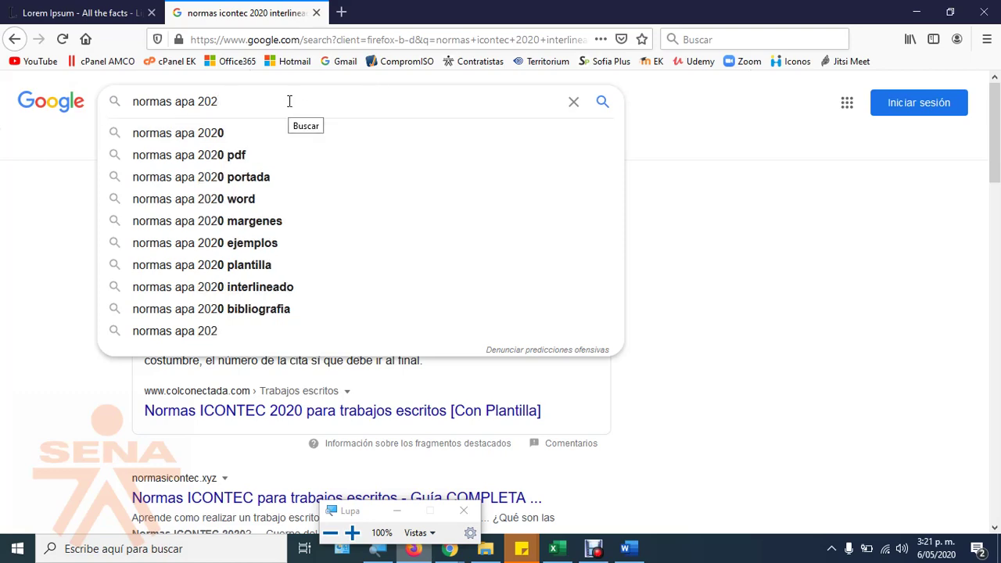
text(inter)
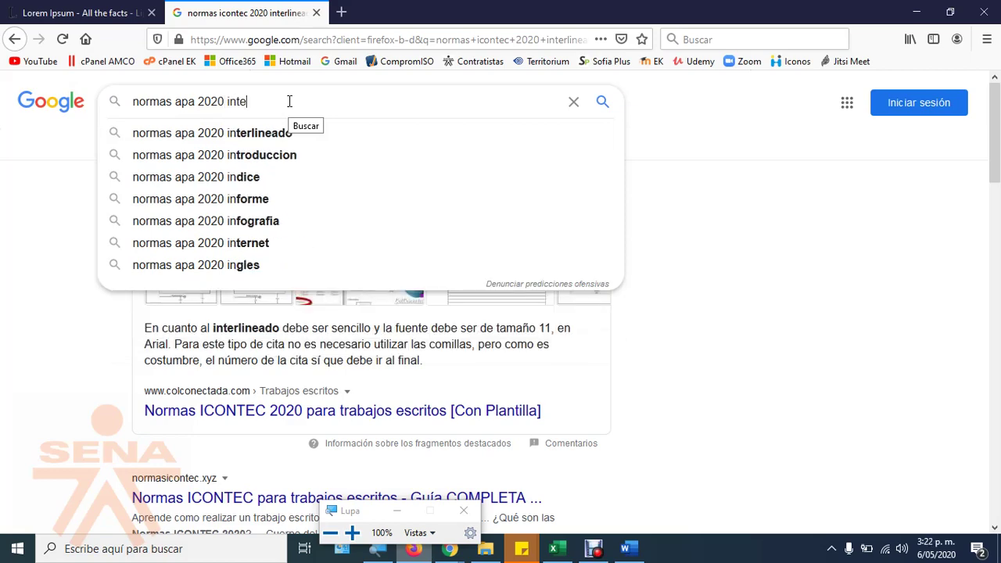
click(244, 135)
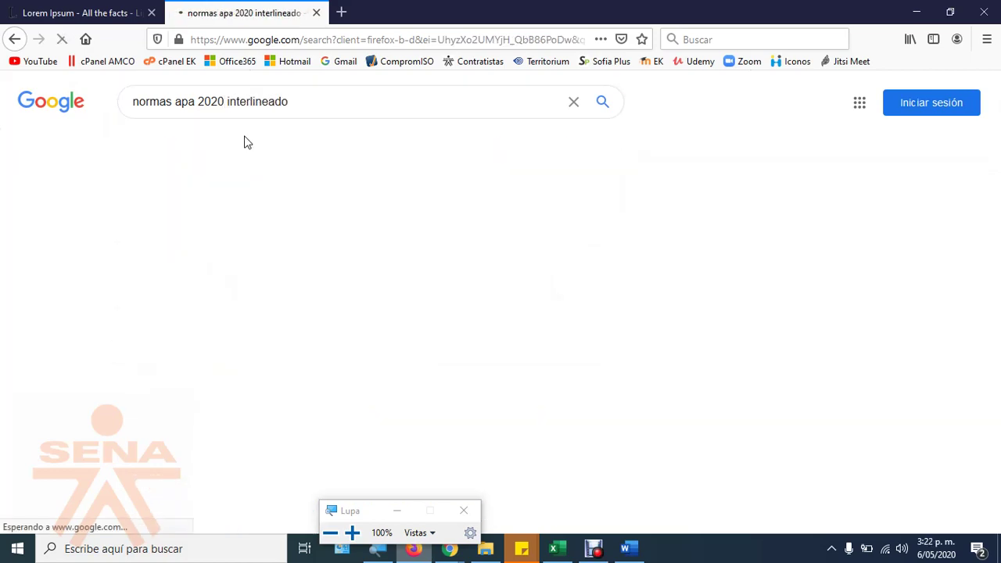
scroll(608, 331, down, 2)
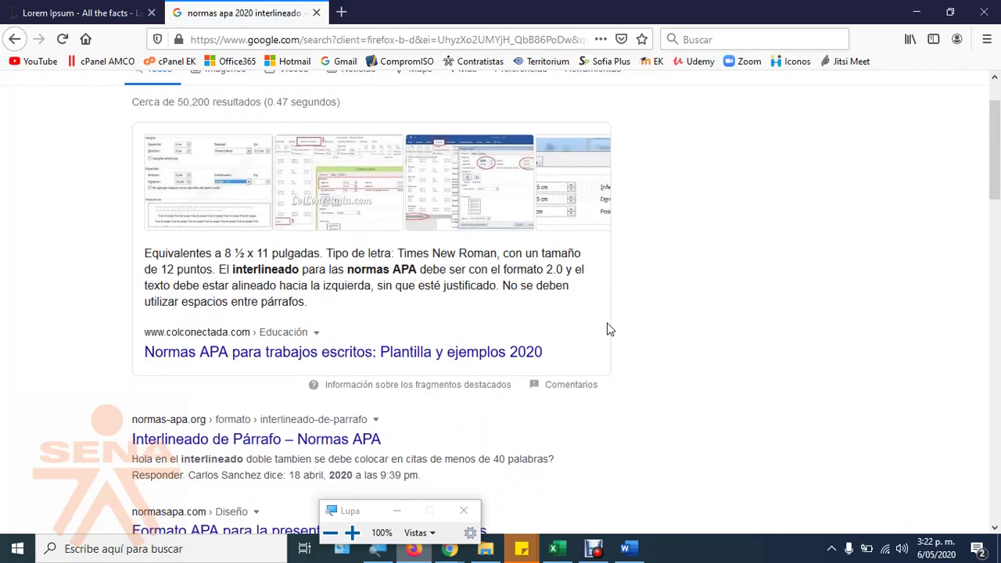
scroll(608, 331, up, 2)
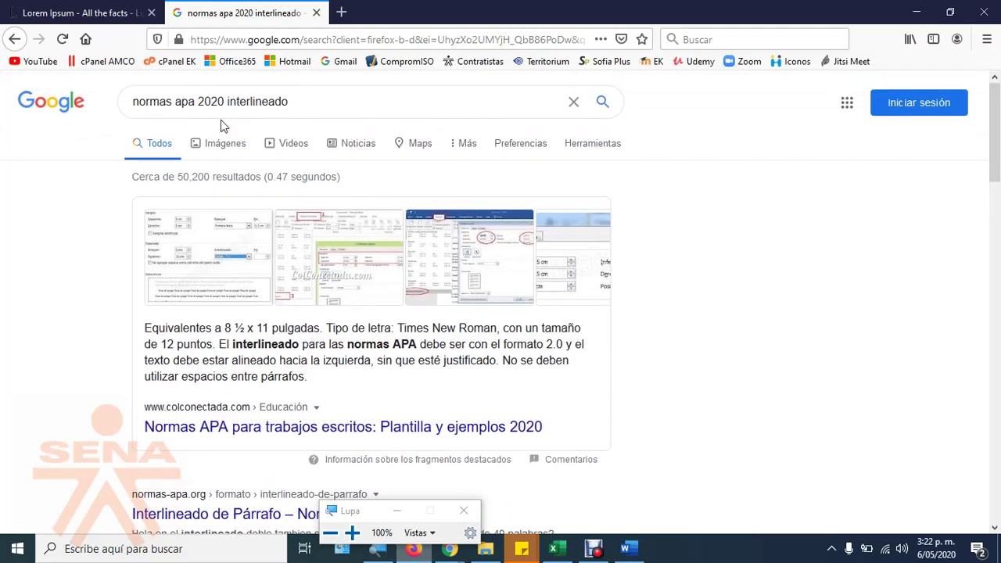
Step: Read the 'Normas APA para trabajos escritos' article's 2,5 cm margin guidance
click(329, 432)
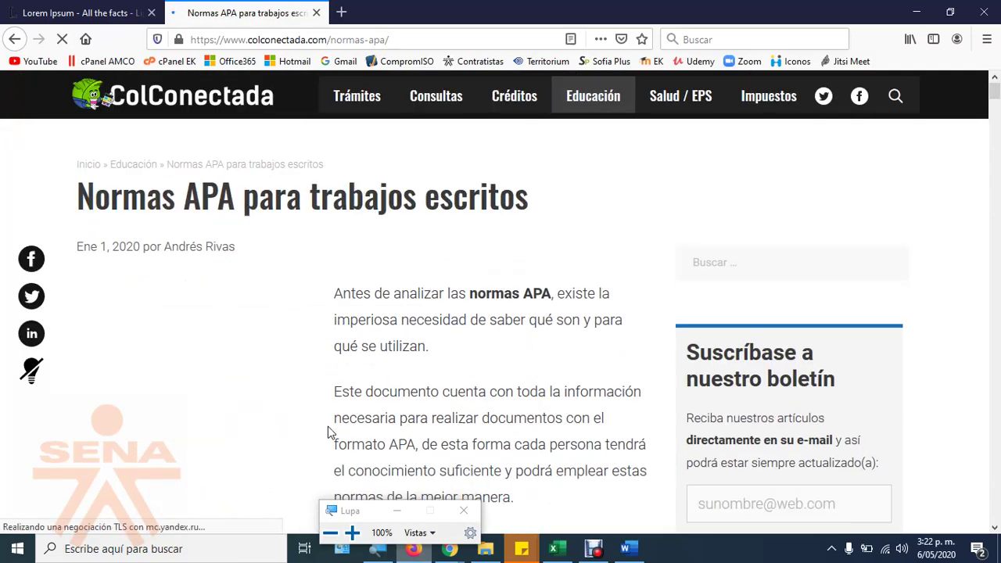
scroll(368, 395, down, 3)
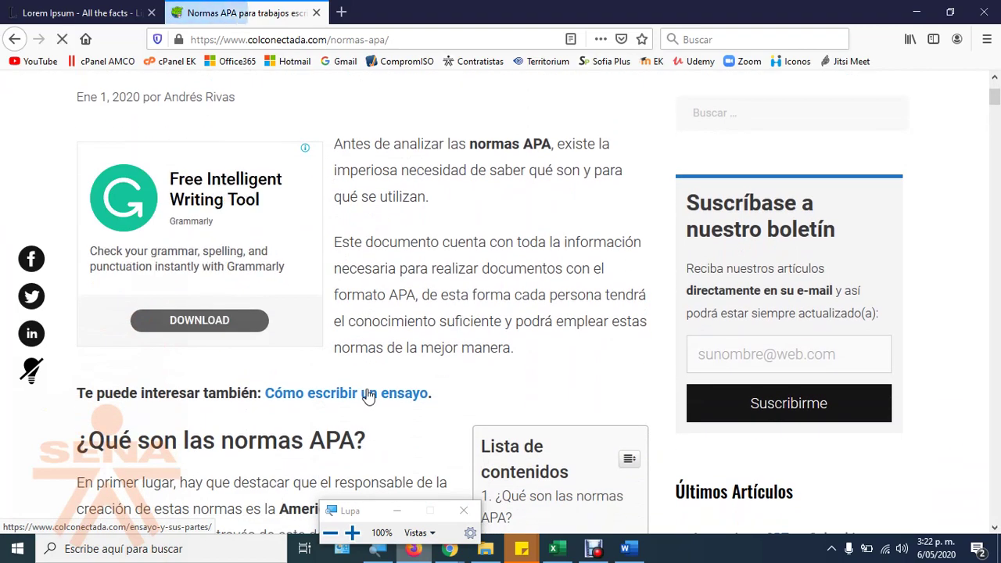
scroll(372, 402, down, 6)
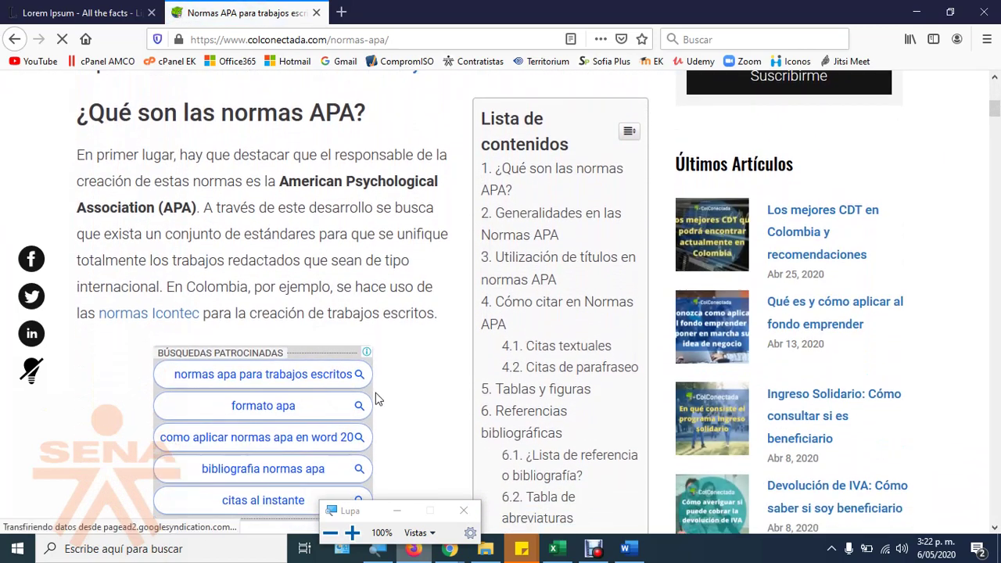
scroll(376, 395, down, 8)
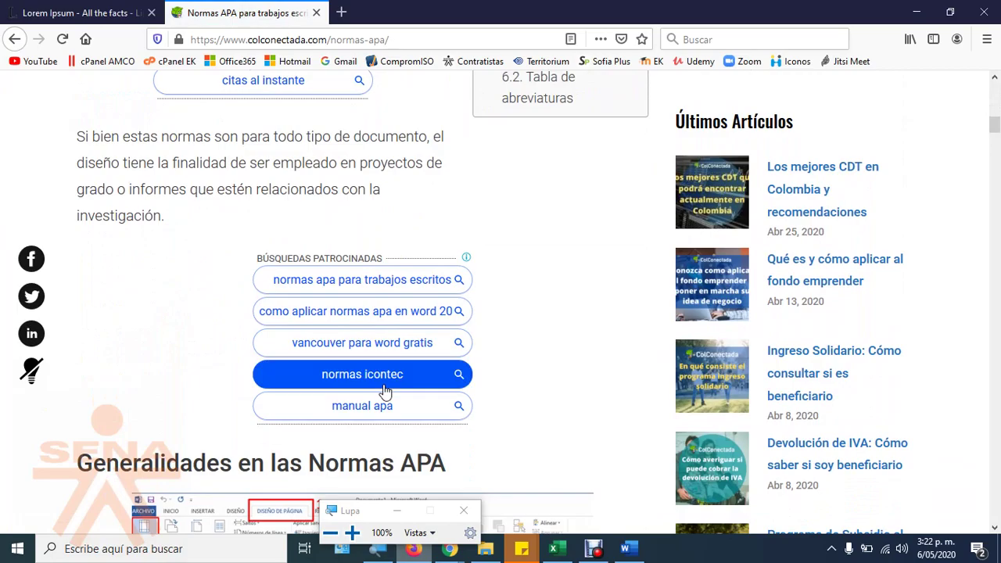
scroll(400, 393, down, 4)
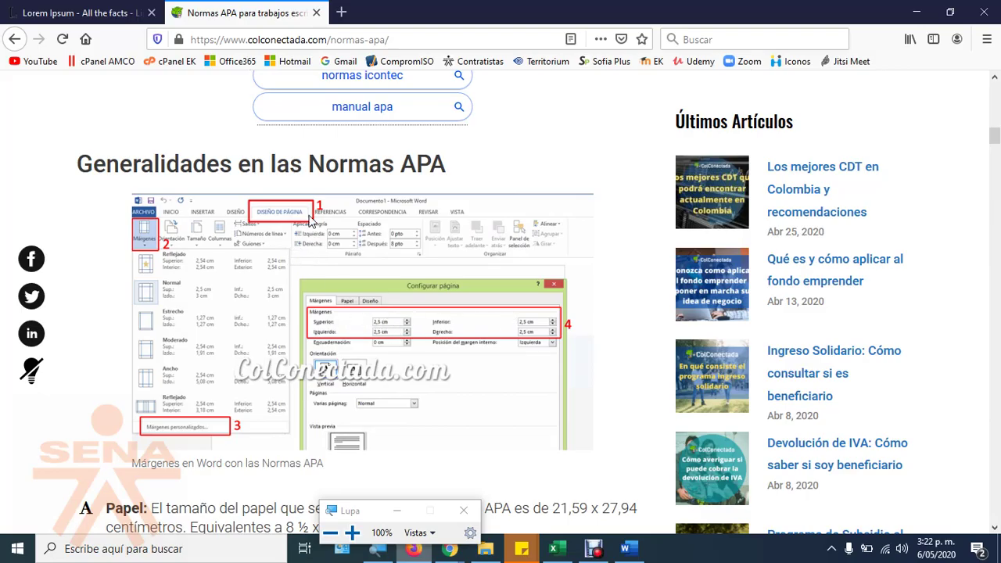
scroll(270, 281, up, 2)
drag(106, 239, 447, 243)
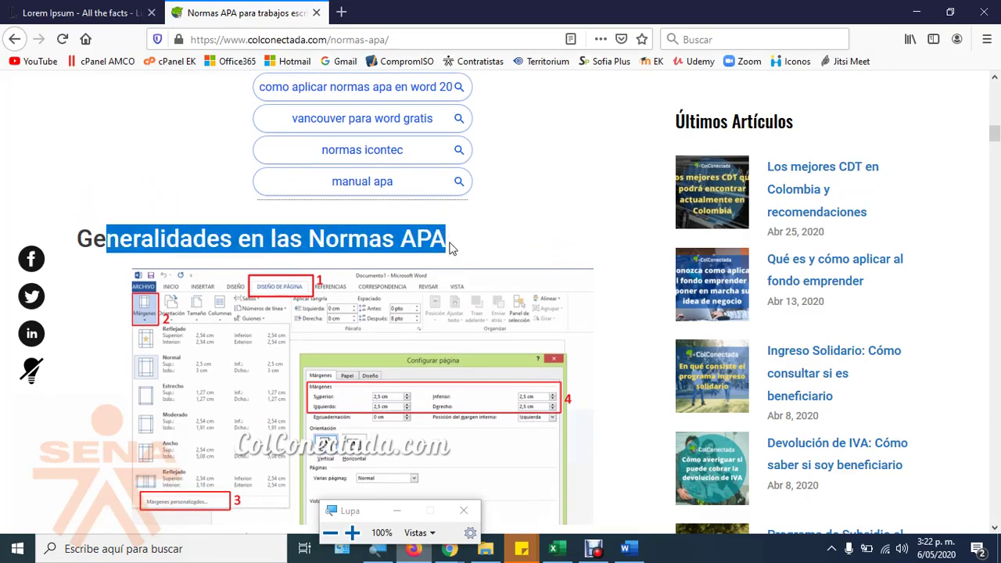
scroll(235, 297, down, 2)
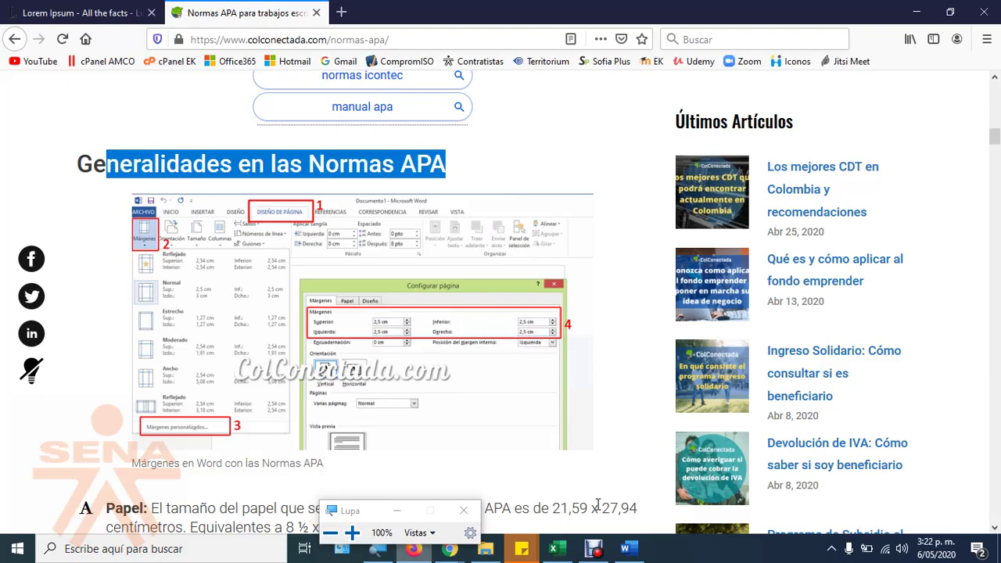
click(625, 548)
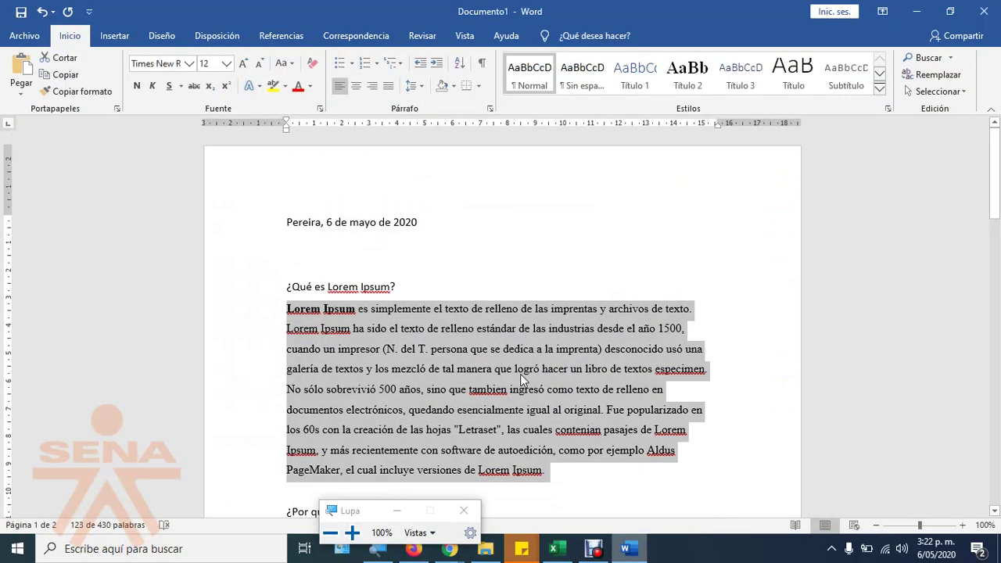
Step: Select and deselect the letter's text from the date down, then show the Disposición tab
click(443, 273)
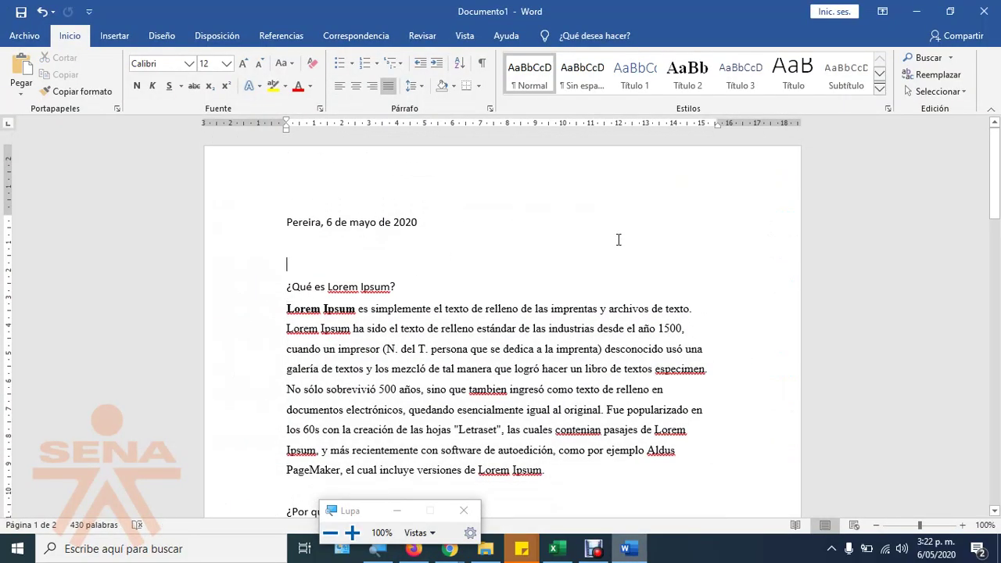
scroll(617, 239, down, 10)
scroll(634, 344, up, 3)
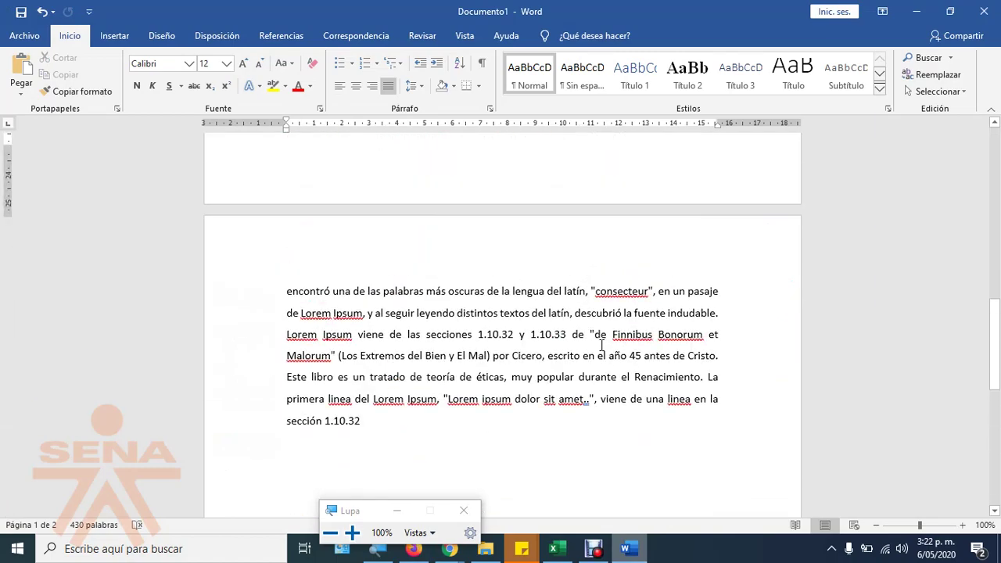
scroll(603, 345, up, 5)
click(269, 380)
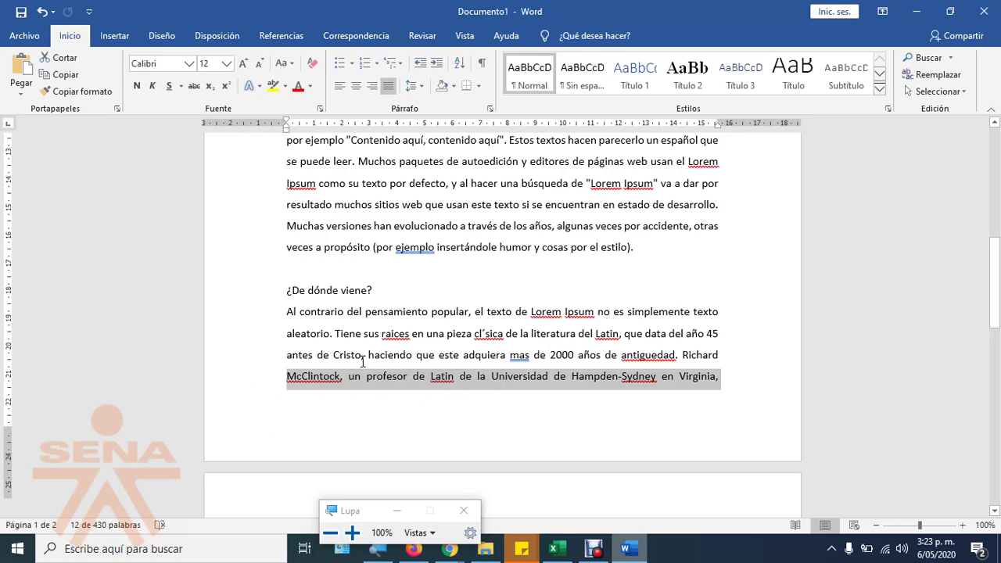
scroll(362, 362, up, 10)
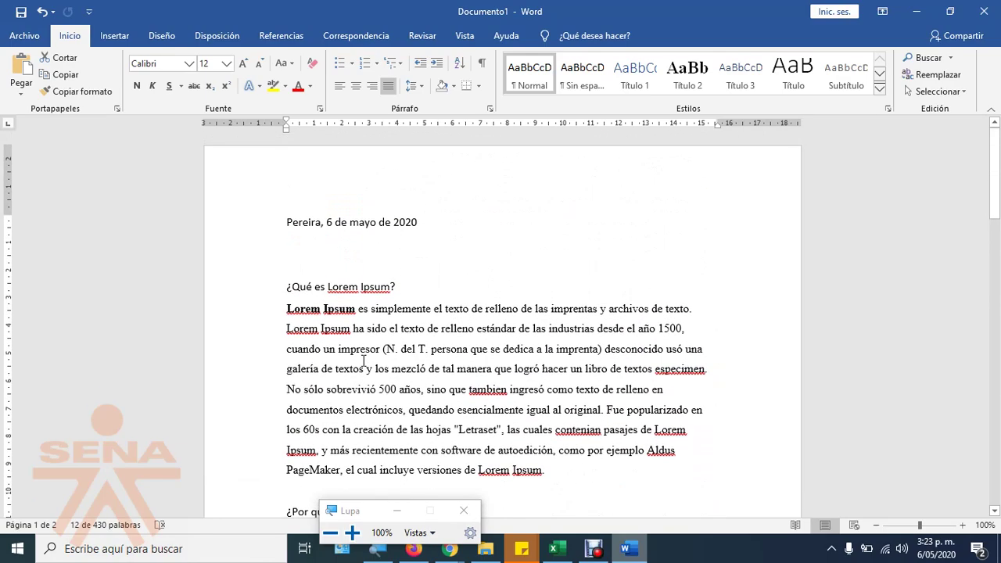
drag(236, 228, 232, 402)
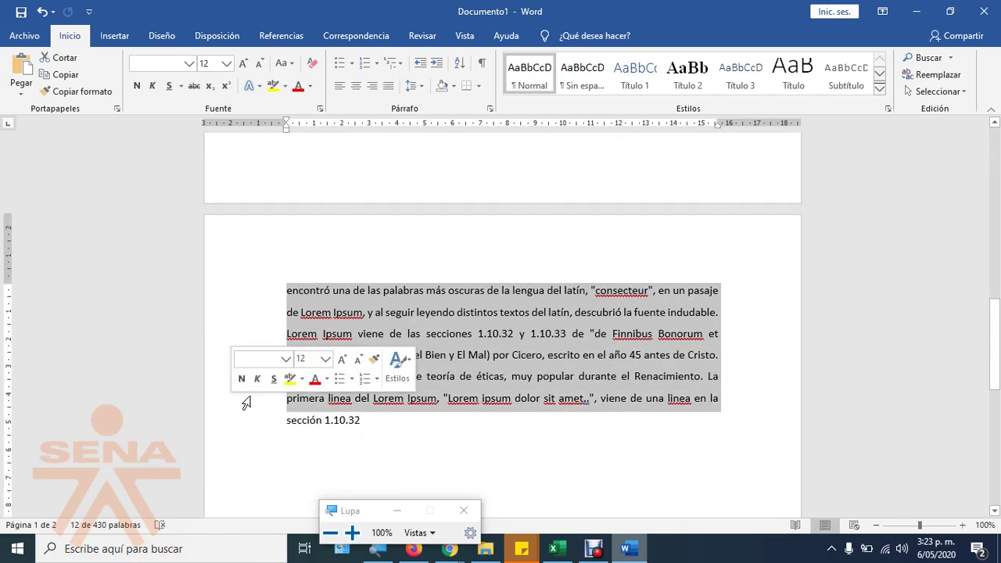
scroll(283, 398, up, 12)
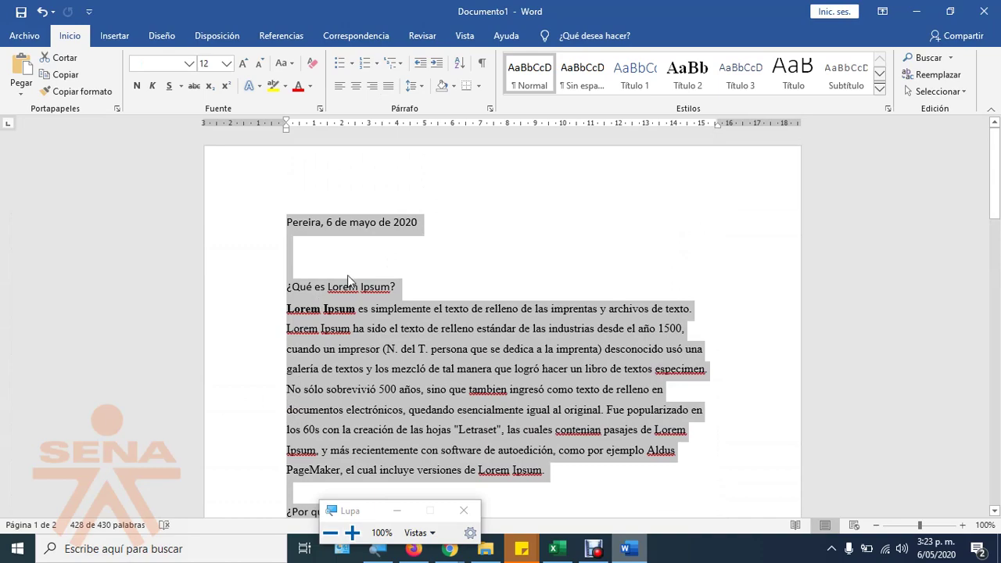
click(349, 273)
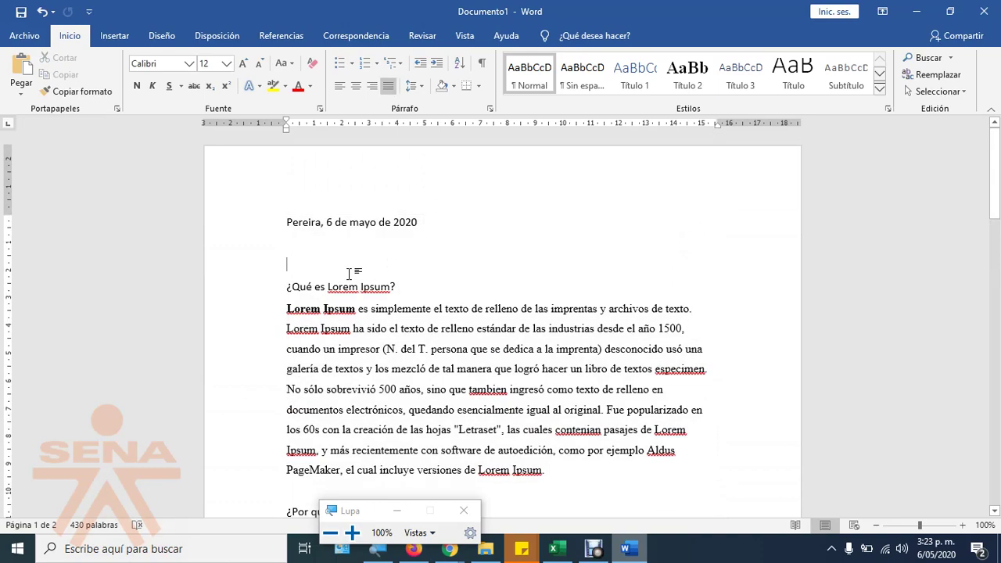
click(218, 39)
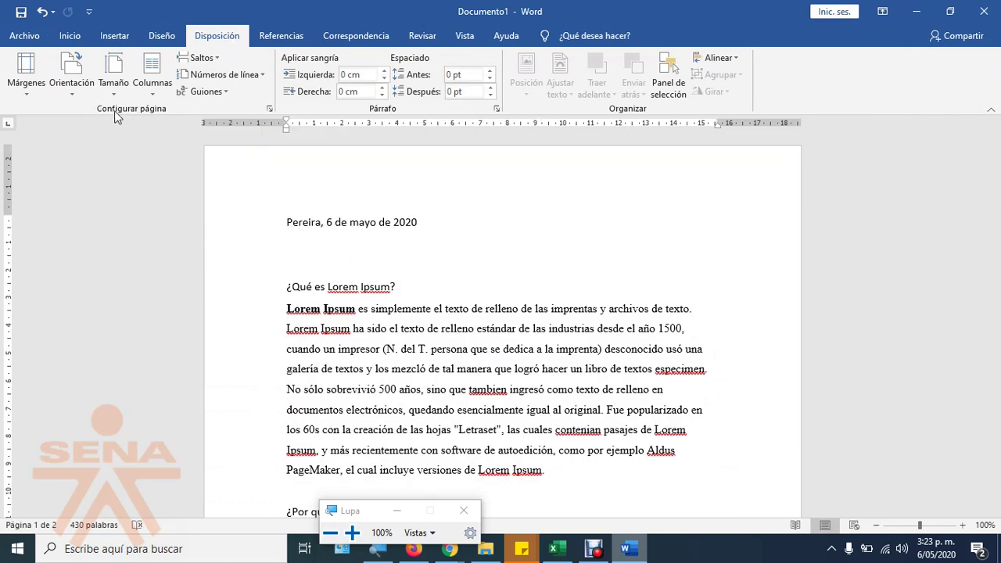
Step: Adjust the left and right margins in page setup, keeping portrait orientation
click(267, 109)
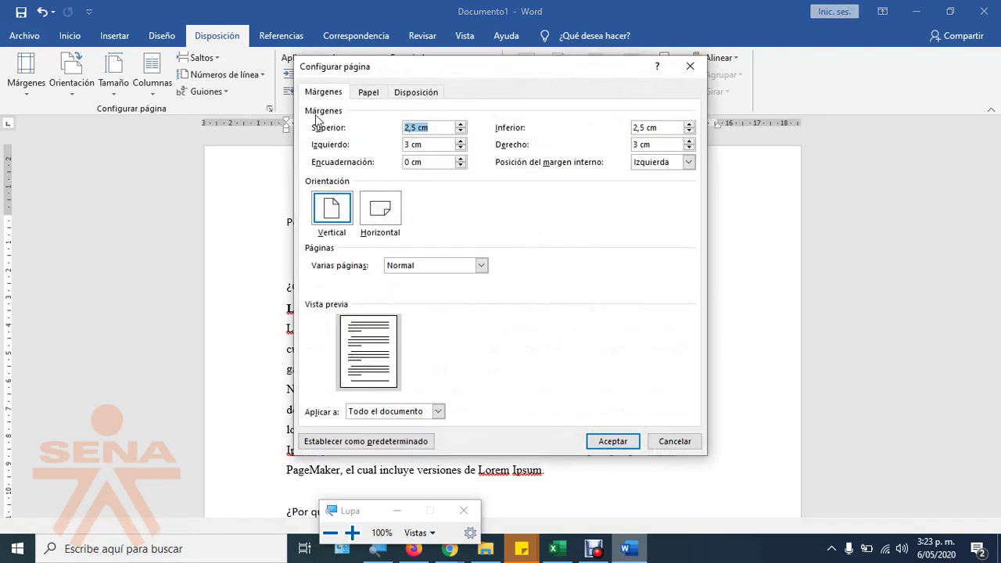
key(Tab)
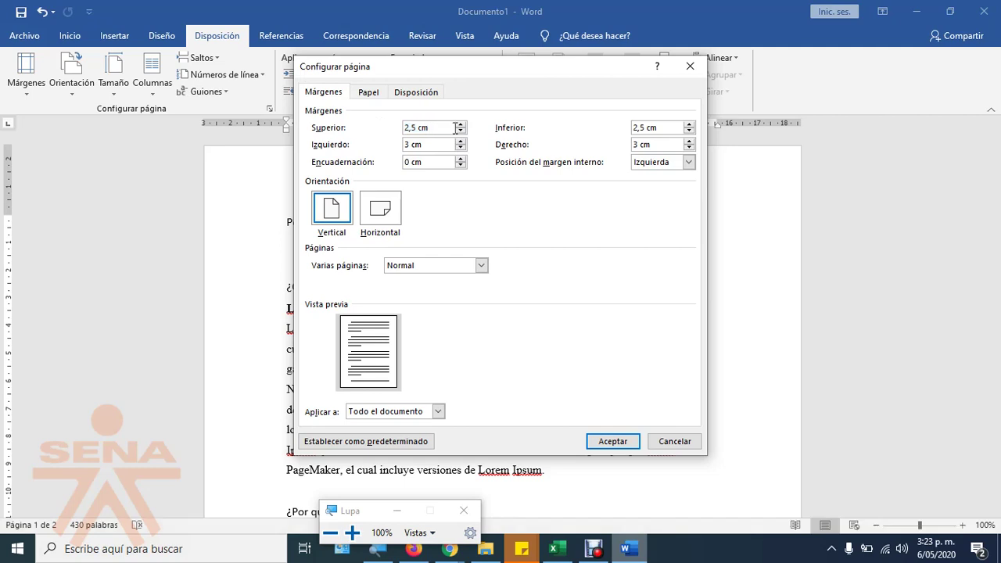
key(Tab)
text(2,)
key(Tab)
click(688, 149)
click(334, 209)
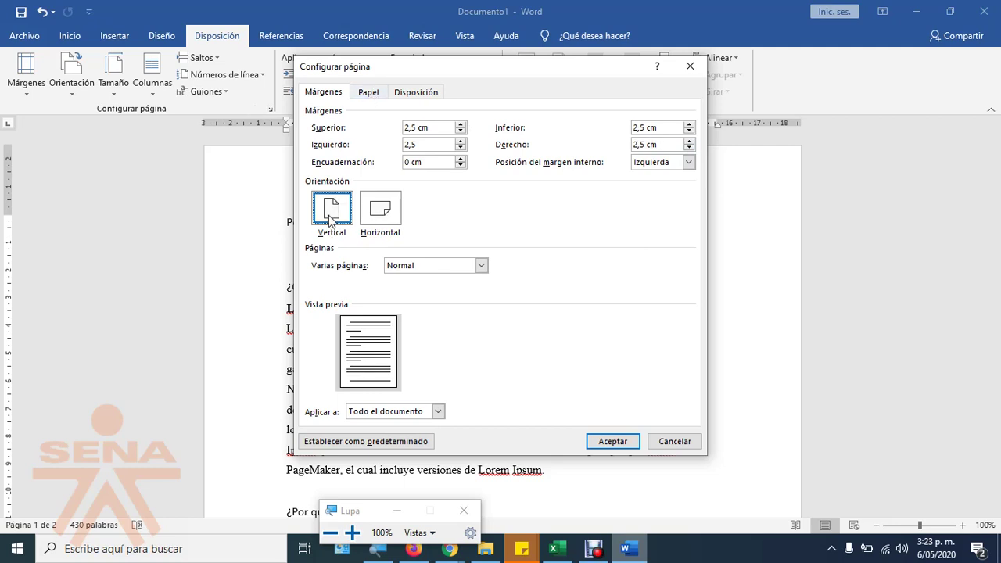
Step: Choose A4 as the paper size
click(368, 95)
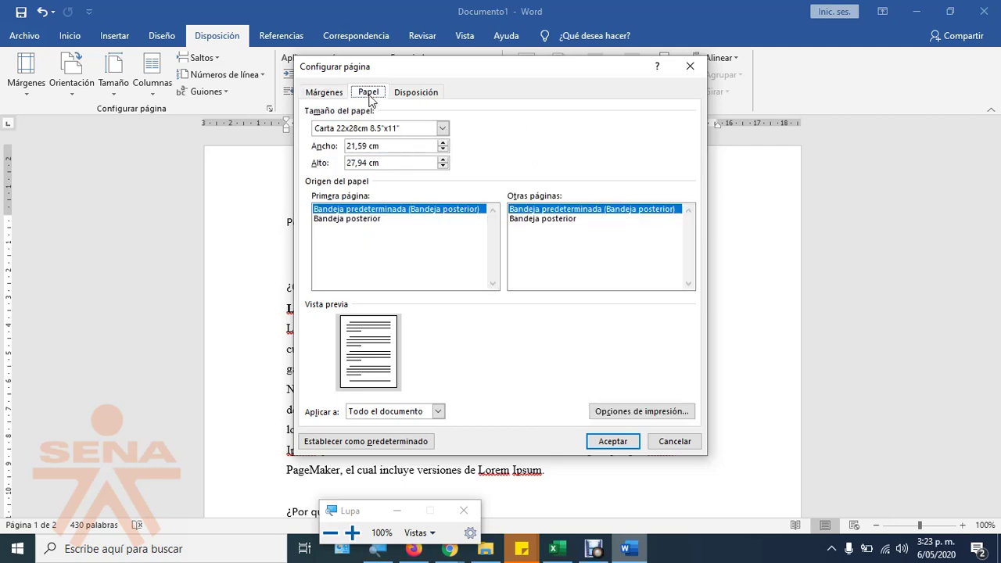
click(335, 130)
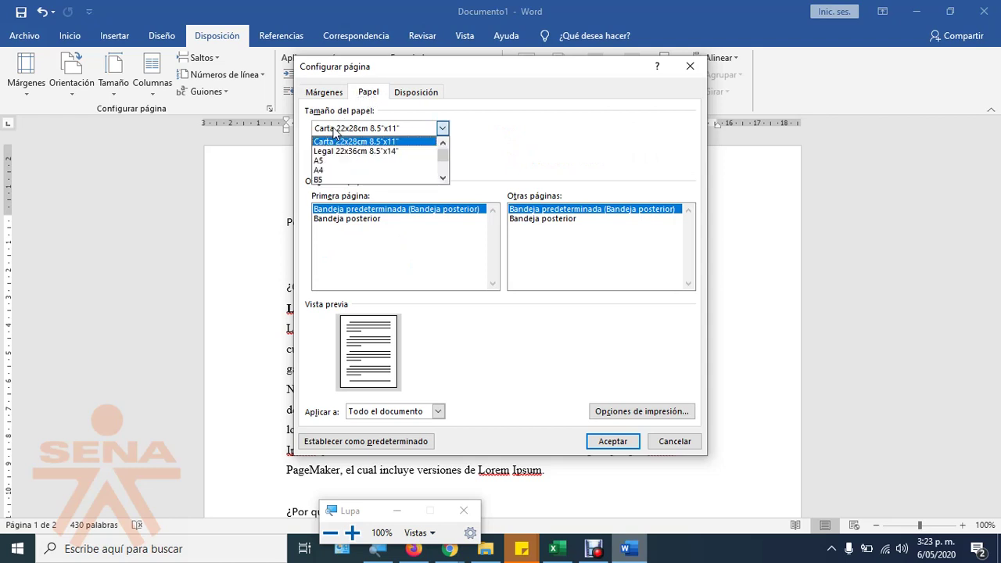
click(443, 177)
click(443, 177)
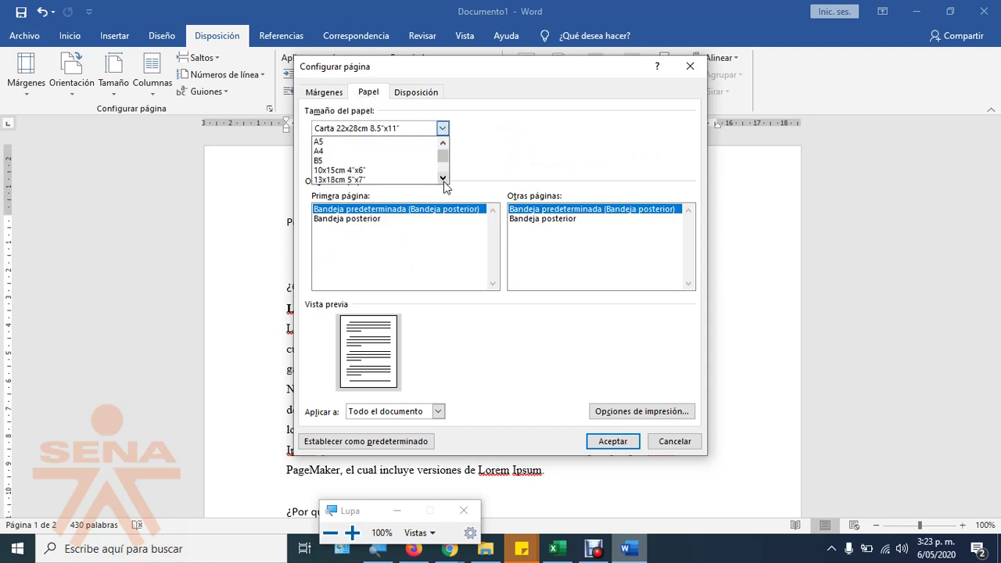
click(314, 152)
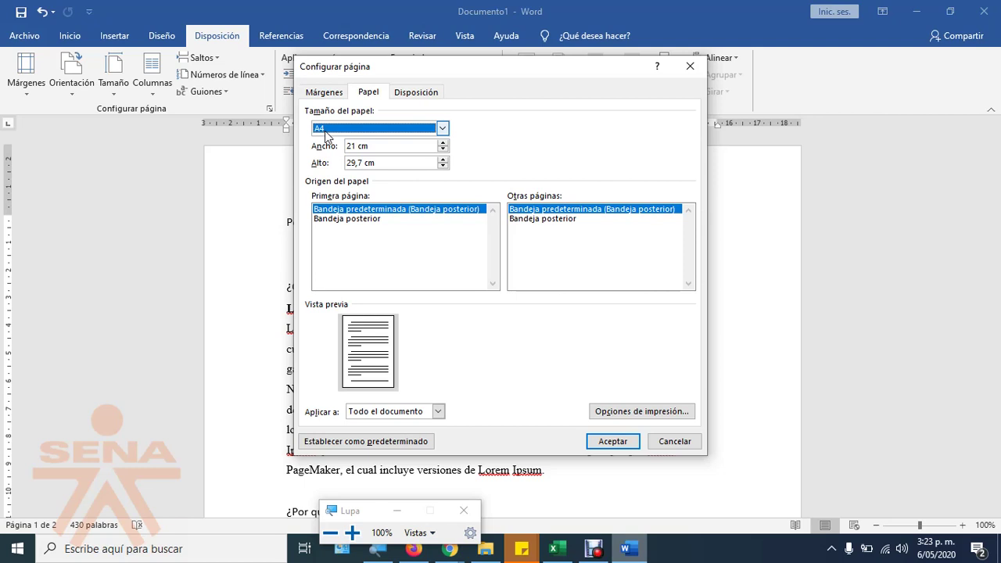
Step: Magnify to 200% and compare A4's 21 × 29,7 cm with Carta's 21,59 cm width
click(352, 532)
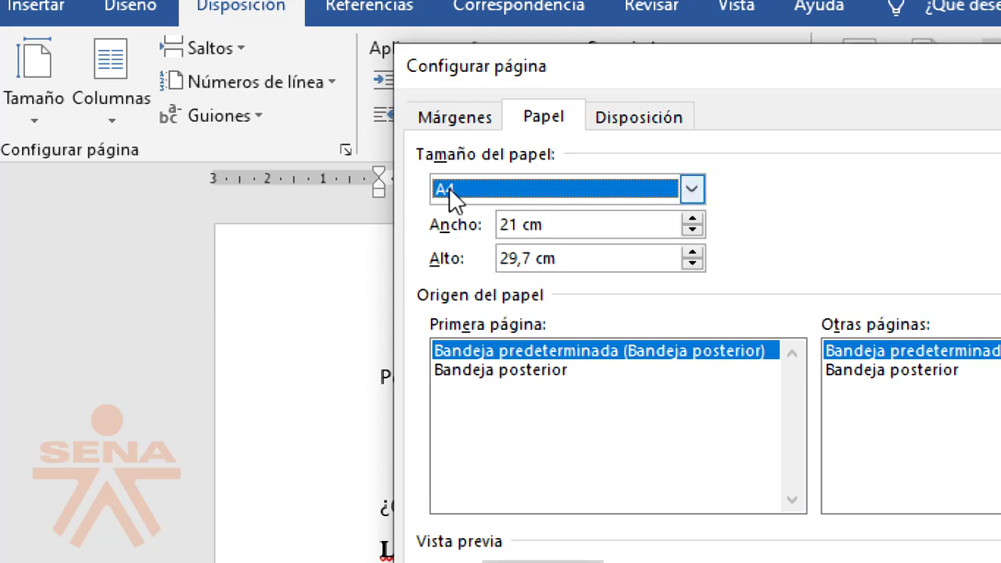
drag(505, 225, 556, 225)
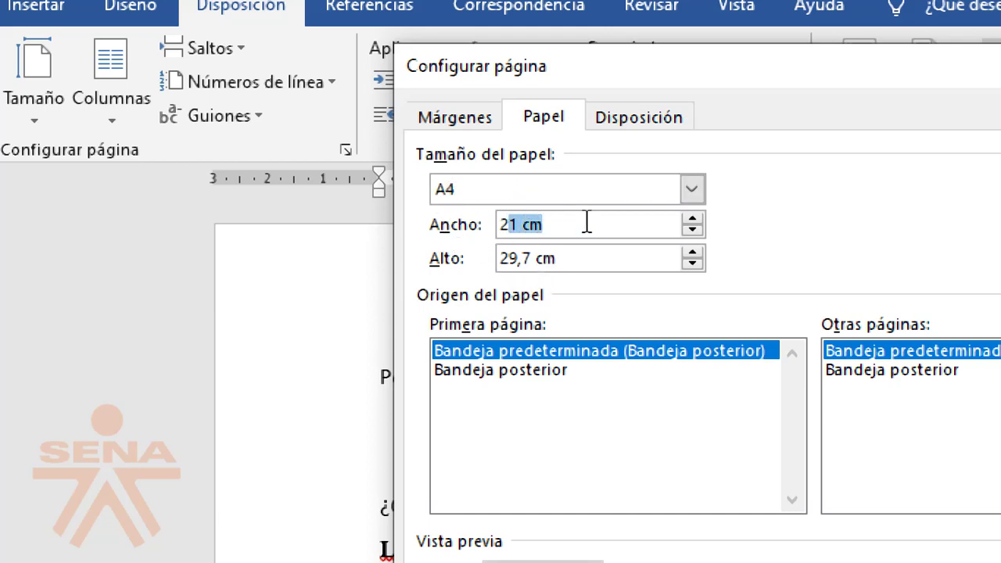
drag(504, 259, 563, 259)
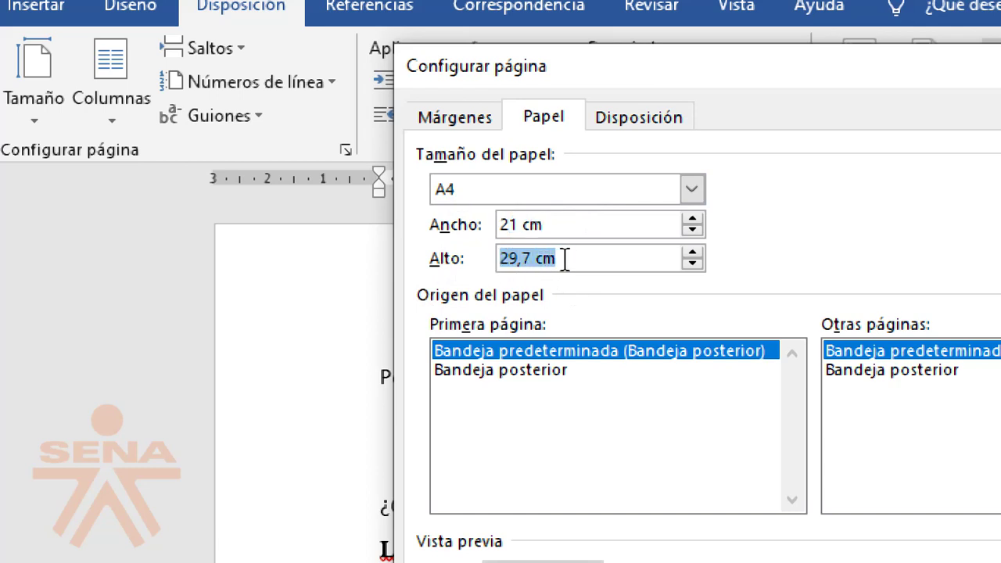
click(459, 195)
scroll(493, 272, up, 1)
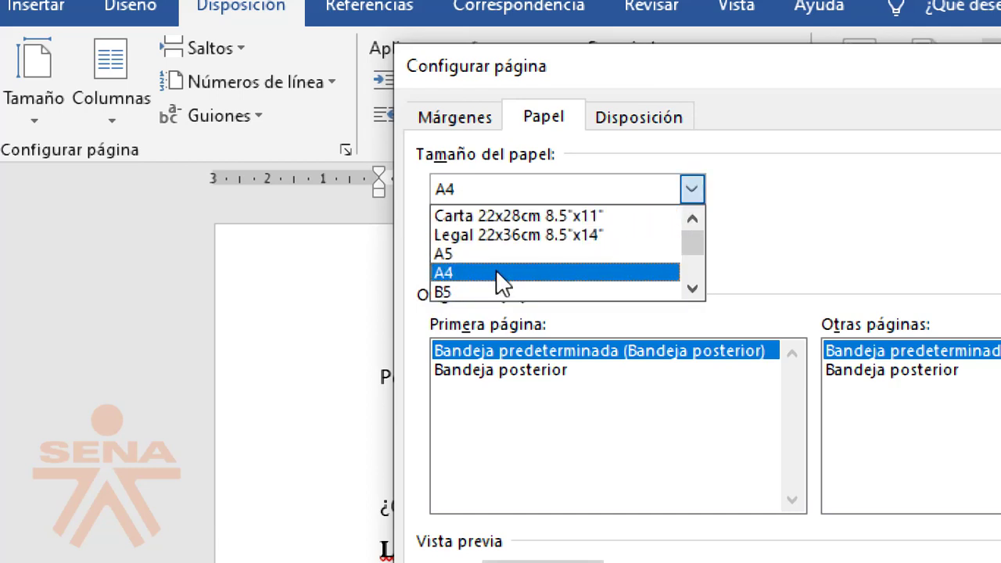
click(491, 214)
click(496, 226)
click(520, 222)
drag(501, 225, 576, 224)
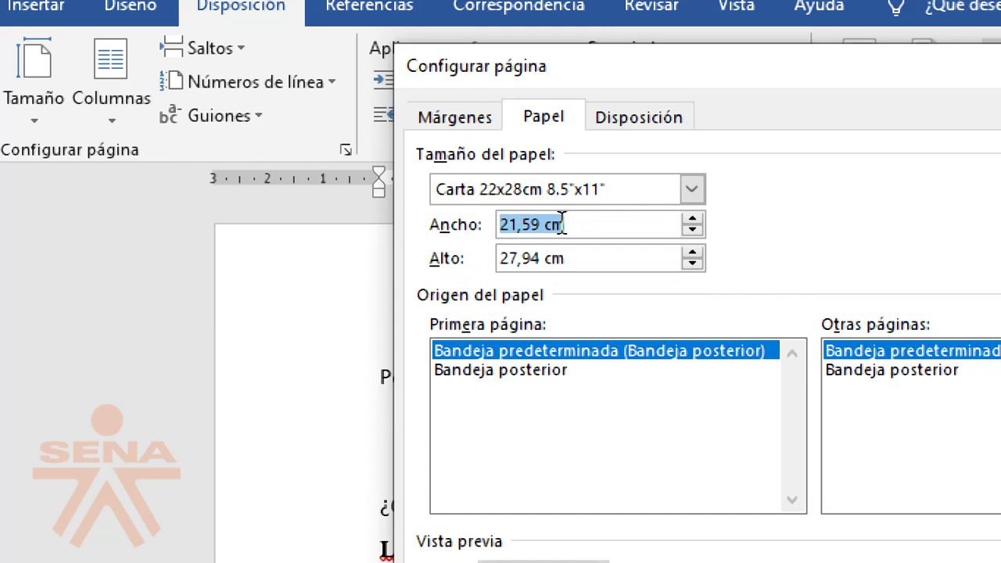
Step: Toggle between A4 and Carta (27,94 cm height), finally leaving A4 at 21 × 29,7 cm
click(484, 188)
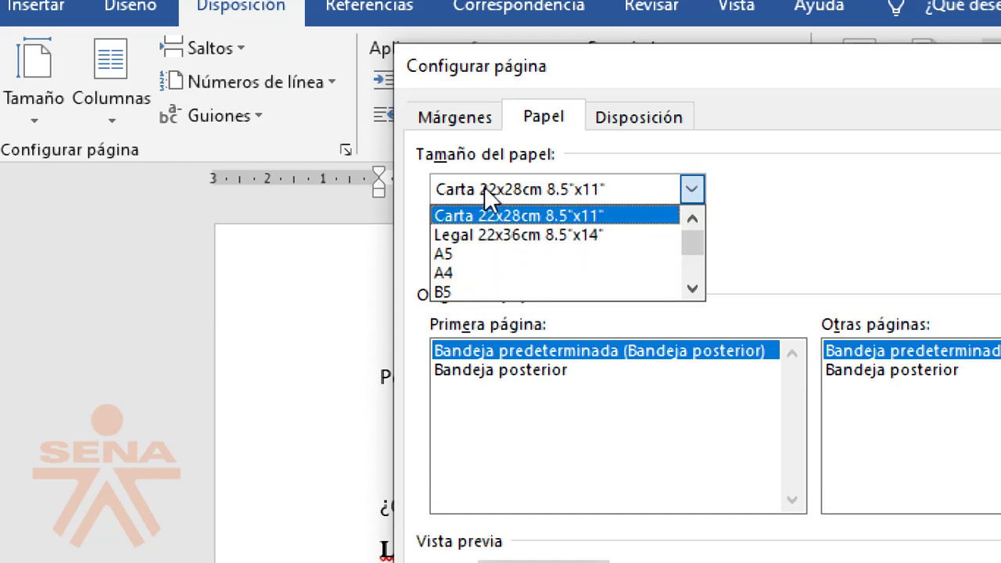
click(469, 272)
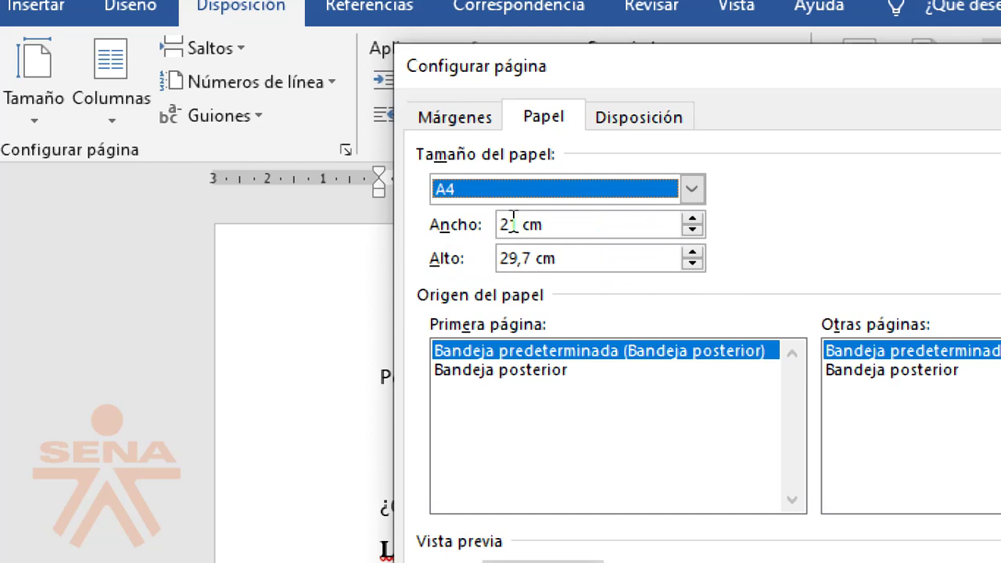
click(691, 188)
click(460, 215)
drag(522, 228, 541, 227)
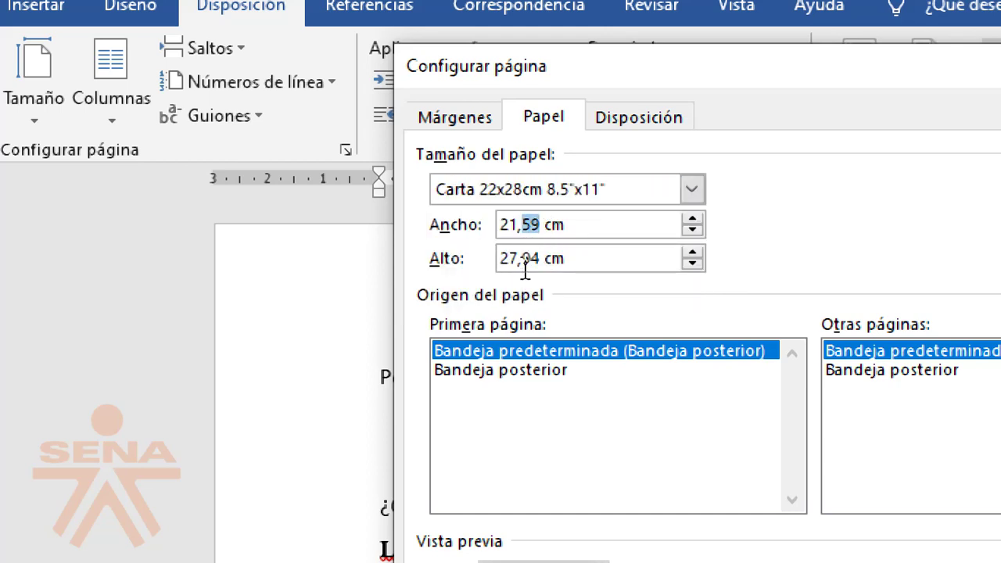
drag(502, 258, 558, 257)
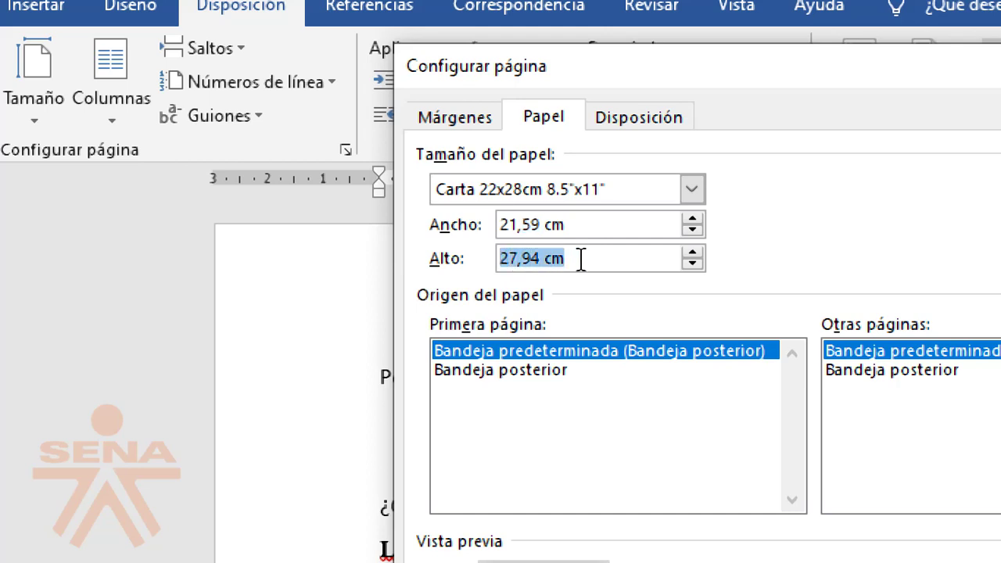
click(691, 188)
click(454, 273)
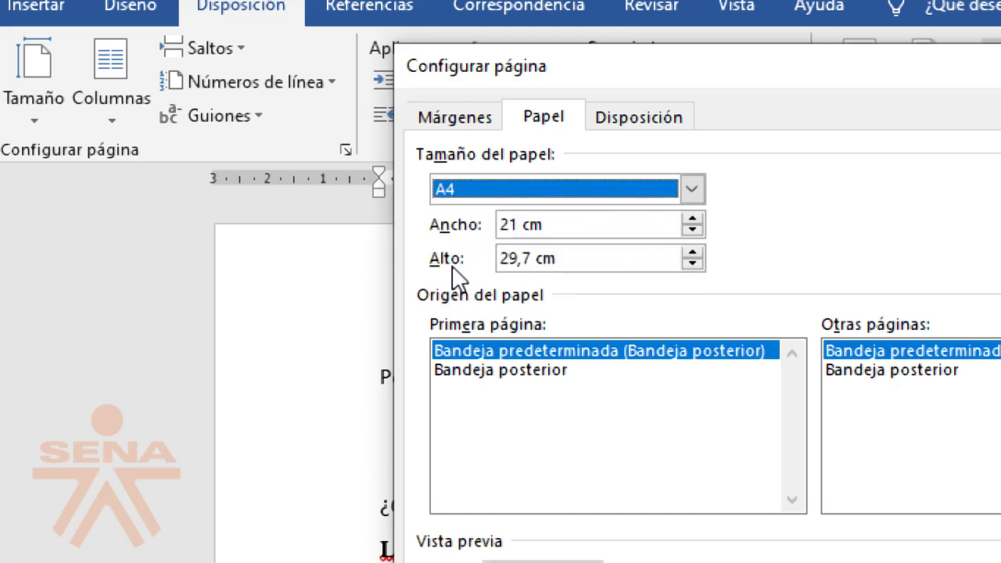
double_click(499, 262)
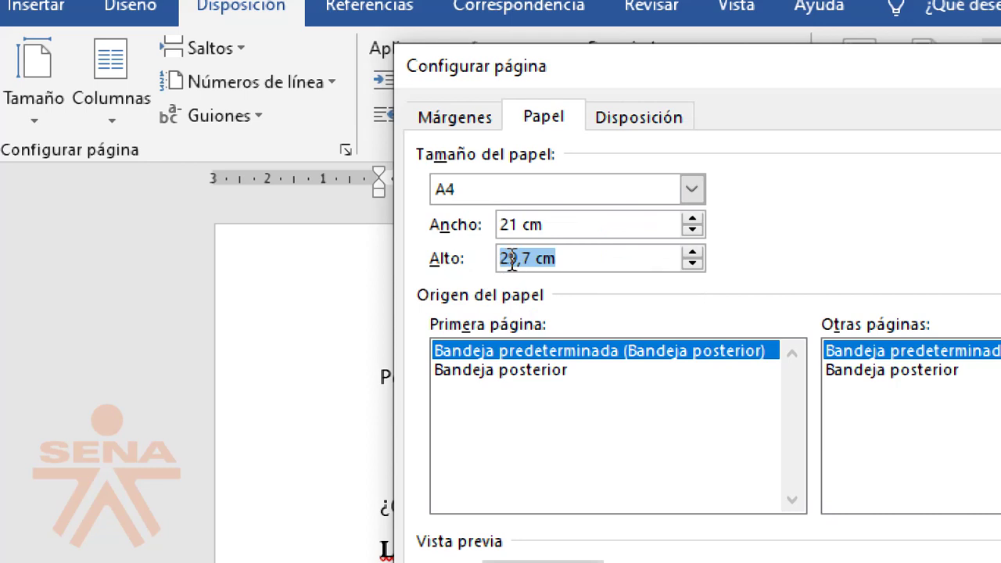
click(449, 195)
click(458, 195)
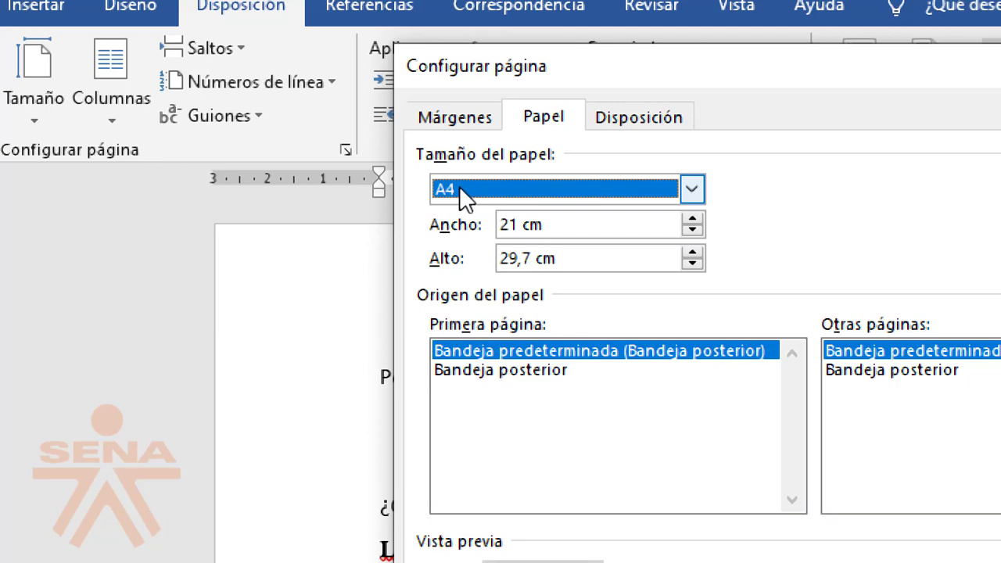
click(459, 188)
click(470, 210)
click(516, 188)
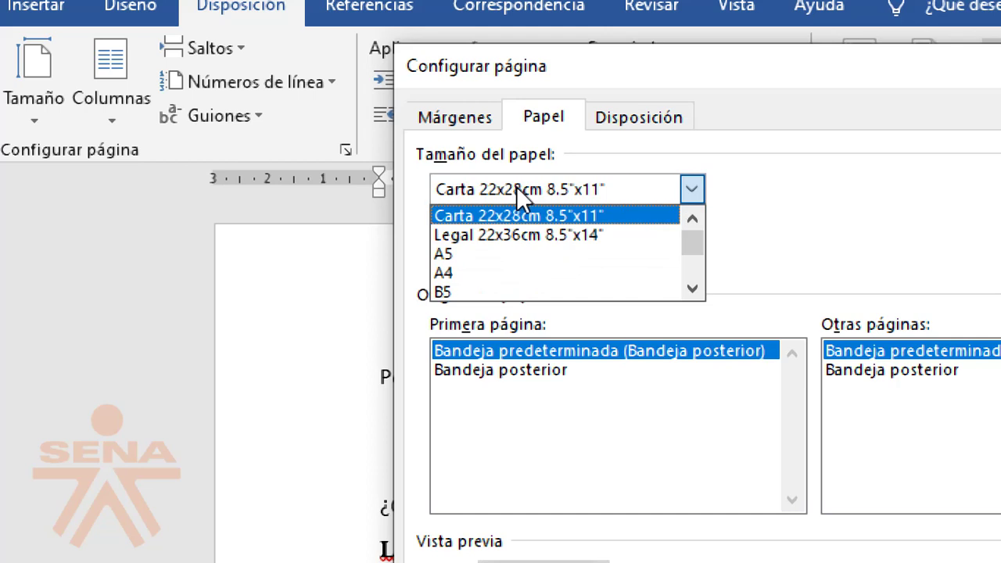
click(479, 278)
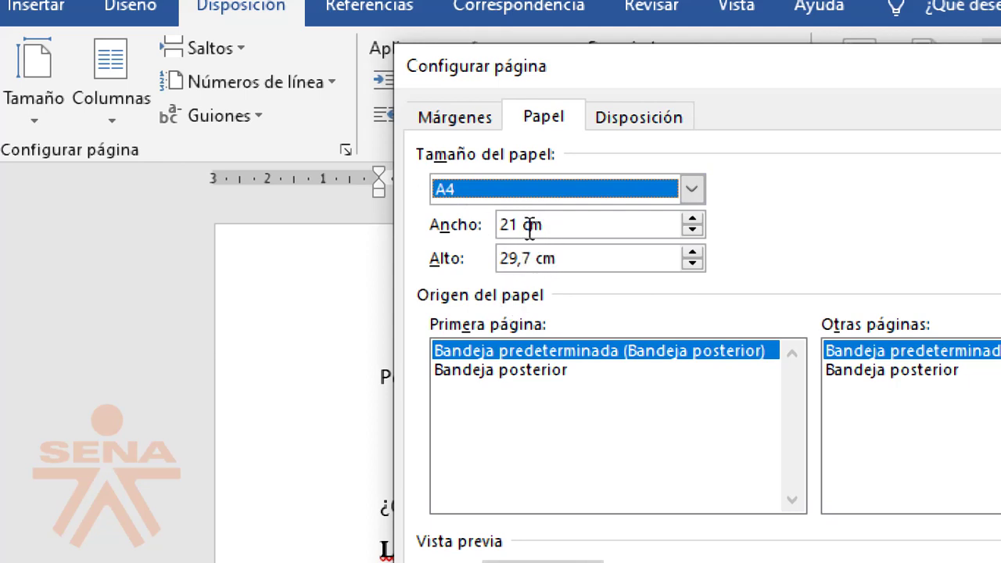
click(518, 225)
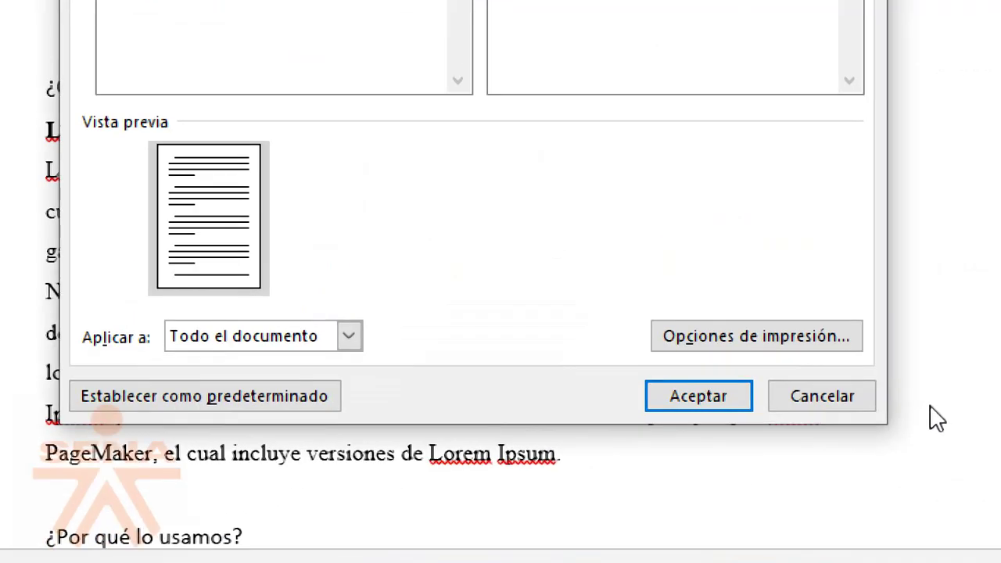
Step: Cancel page setup and highlight the word 'McClintock,' in yellow
click(813, 396)
scroll(250, 365, down, 8)
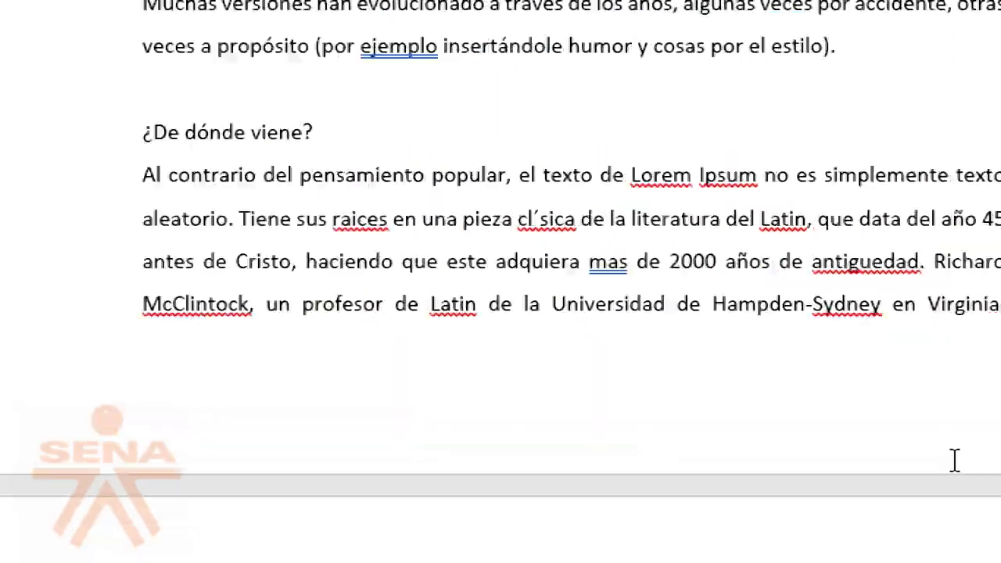
click(137, 323)
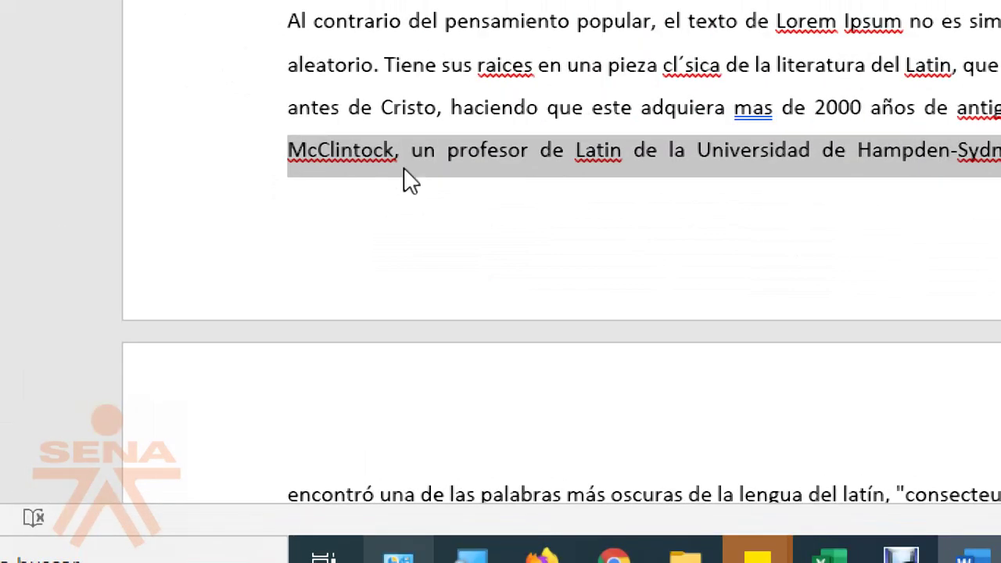
drag(288, 150, 410, 151)
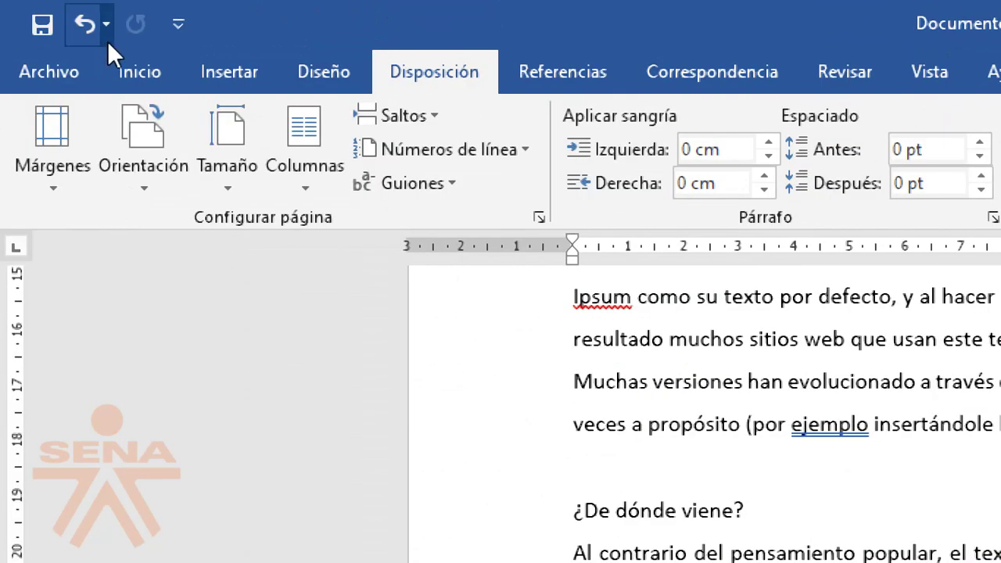
click(143, 73)
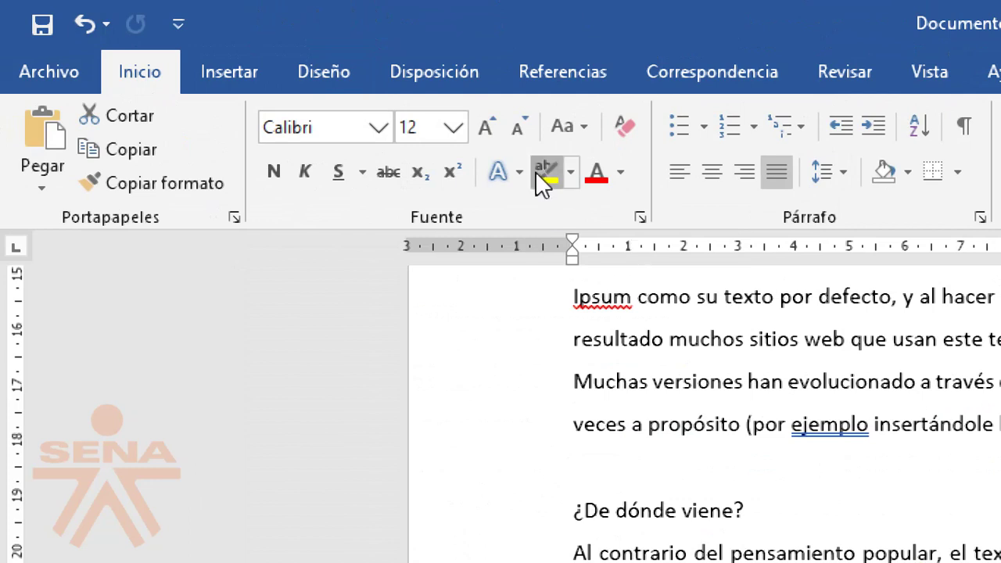
click(545, 172)
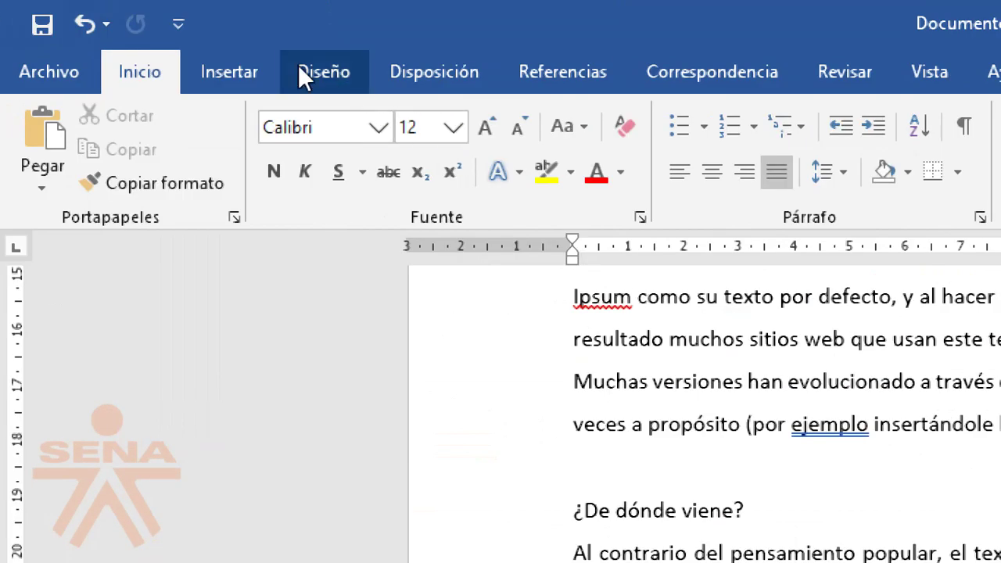
click(298, 72)
click(461, 74)
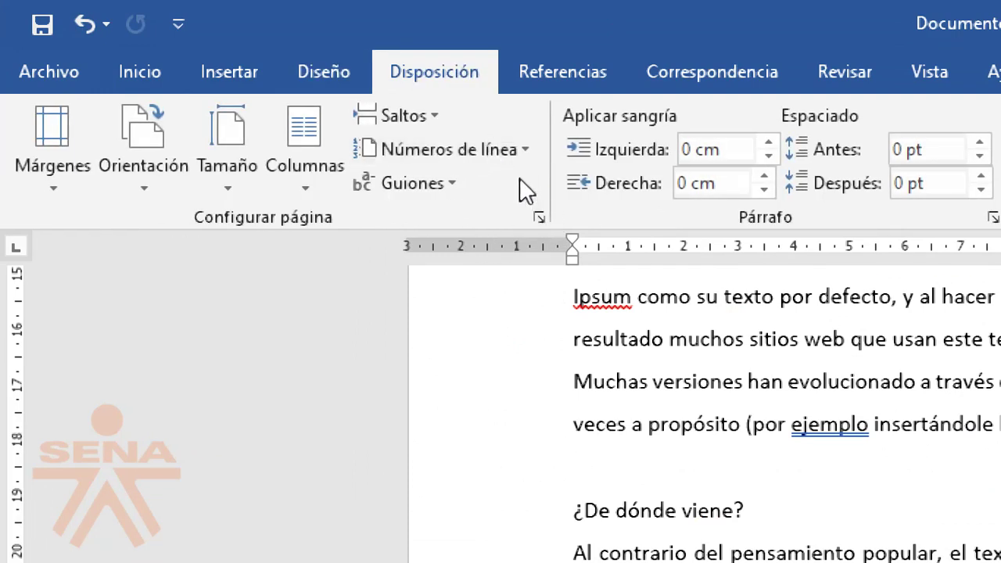
Step: Apply A4 paper and bring the left and right margins from 3 cm down to 2,5 cm
click(539, 218)
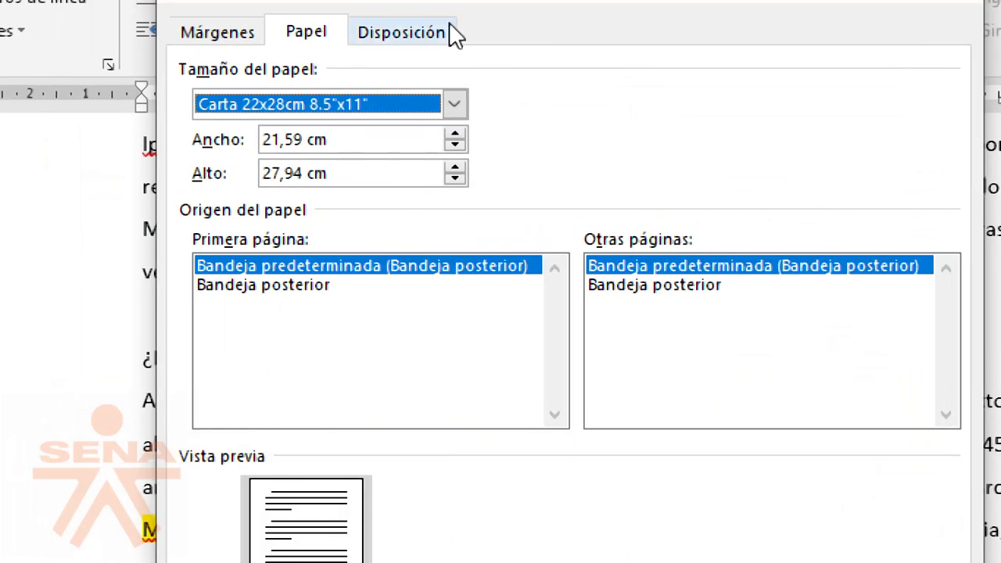
click(270, 103)
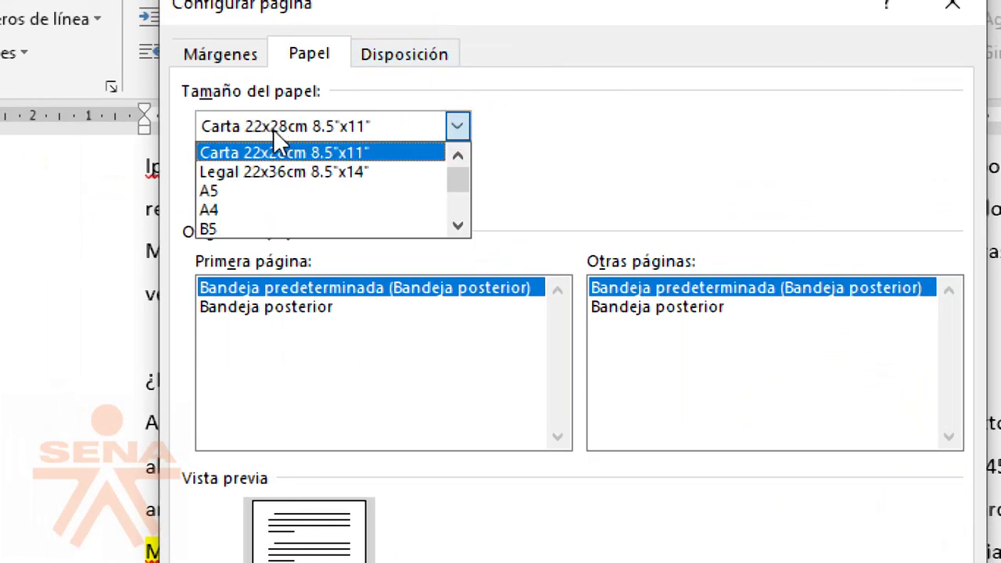
click(302, 184)
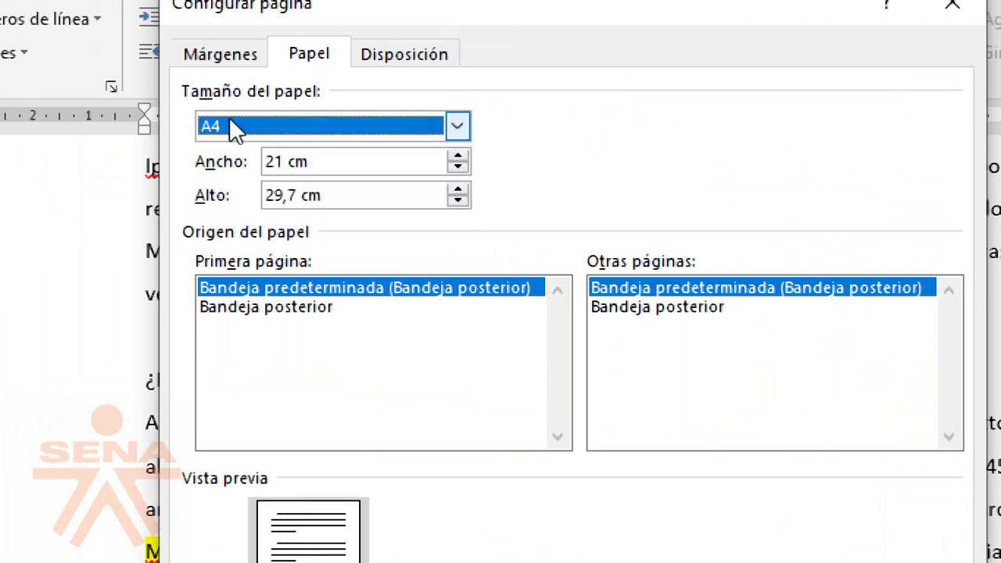
click(186, 47)
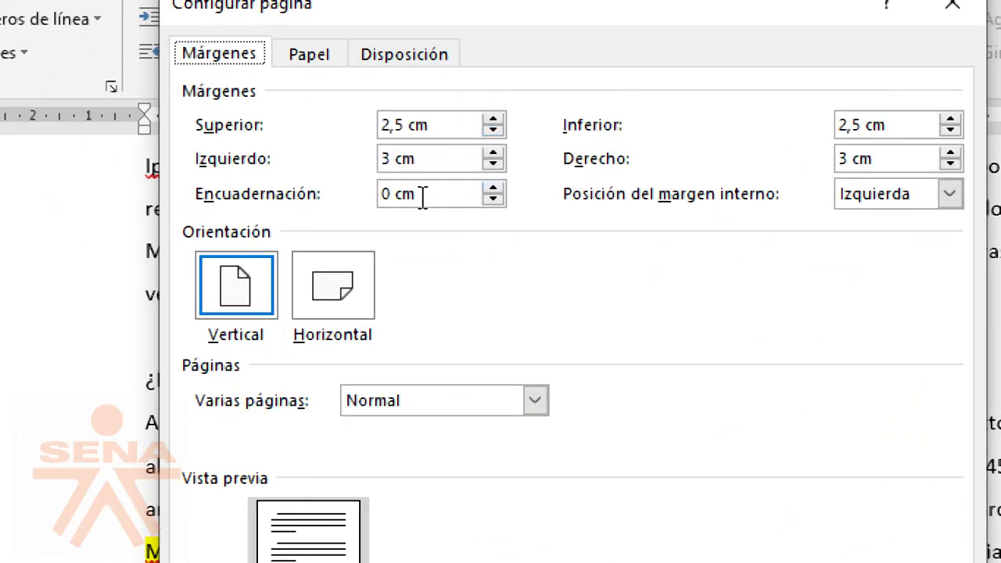
drag(430, 158, 371, 168)
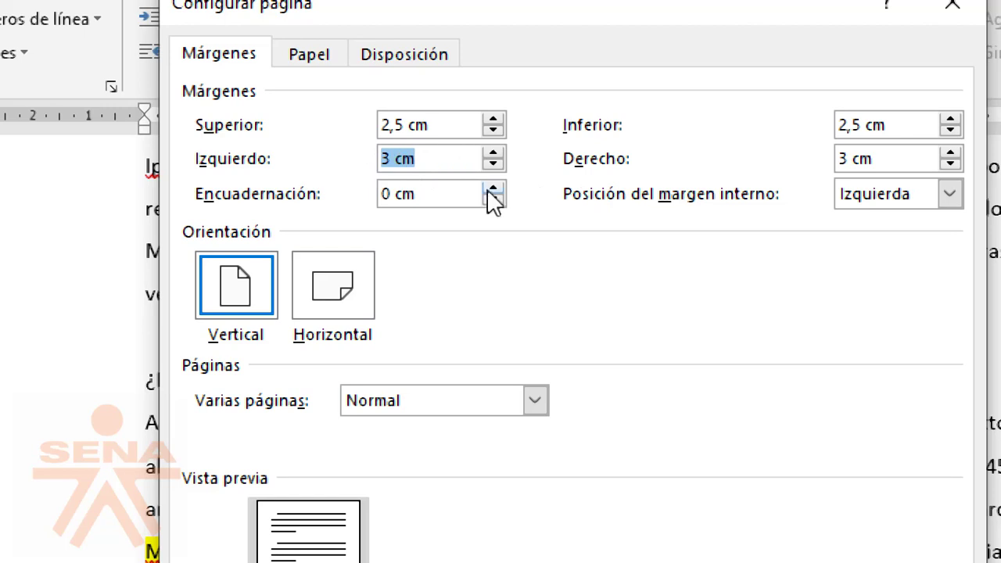
click(492, 165)
click(493, 165)
click(493, 165)
click(492, 165)
click(493, 165)
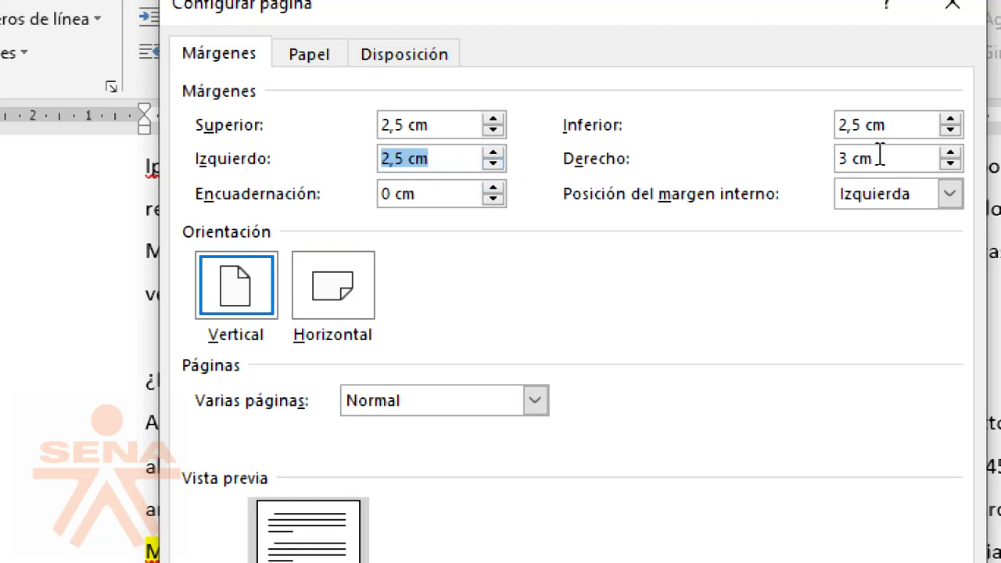
click(949, 165)
click(949, 165)
click(949, 165)
click(950, 165)
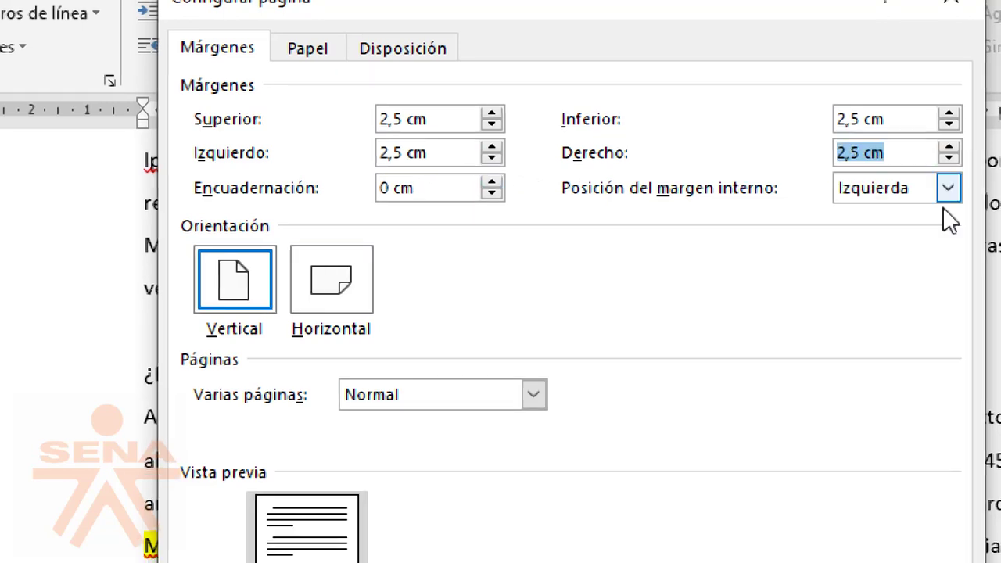
click(788, 473)
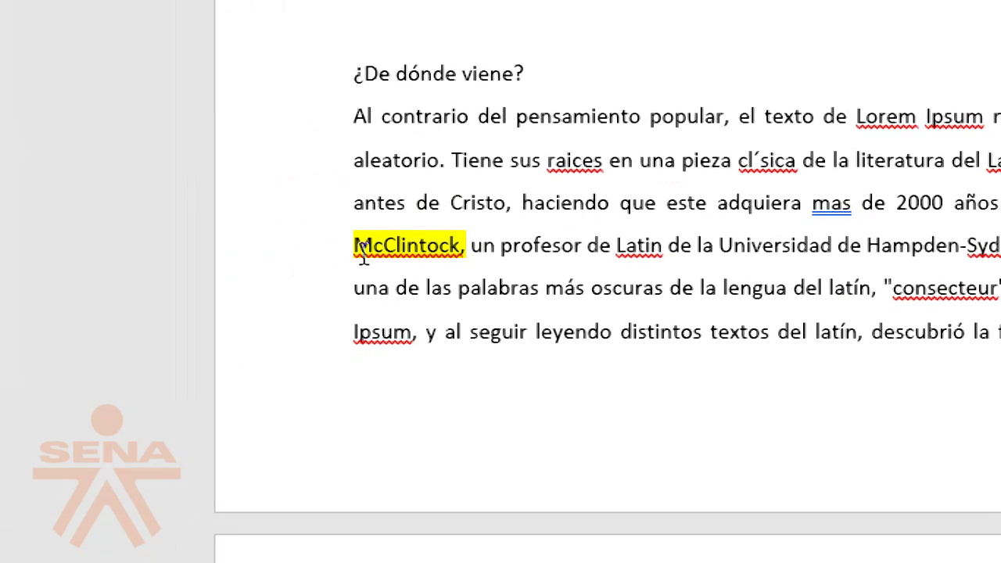
drag(362, 252, 463, 240)
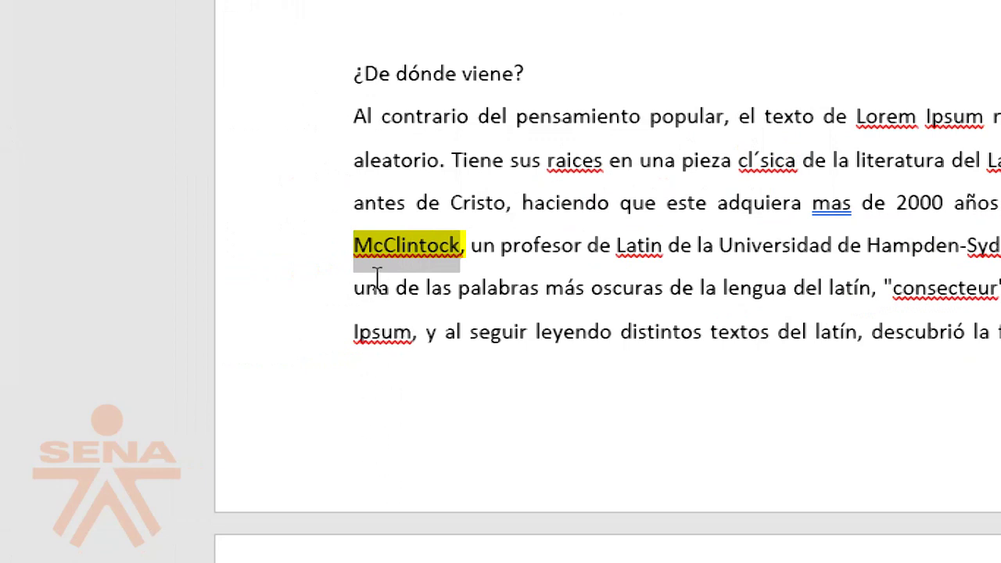
drag(354, 293, 950, 362)
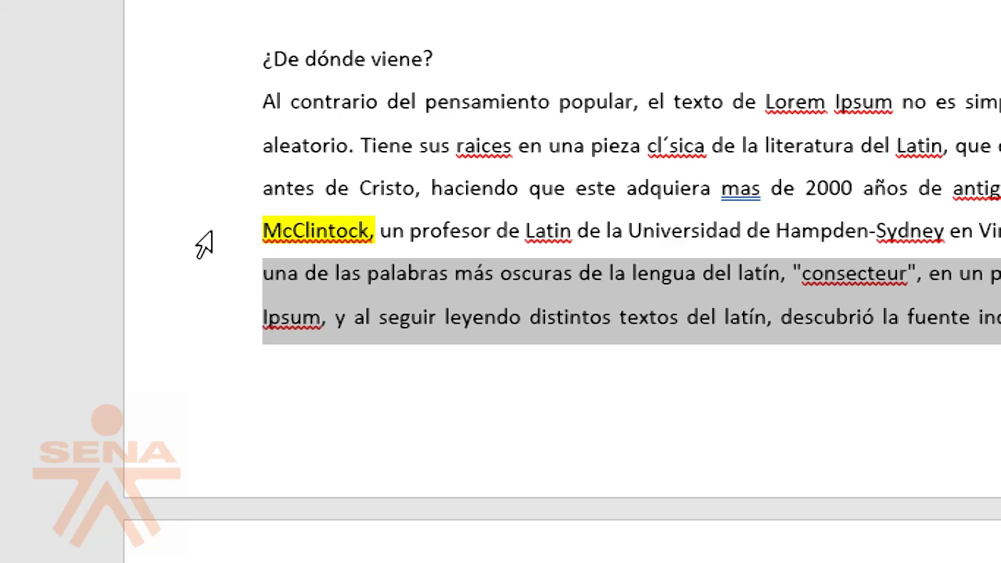
click(172, 241)
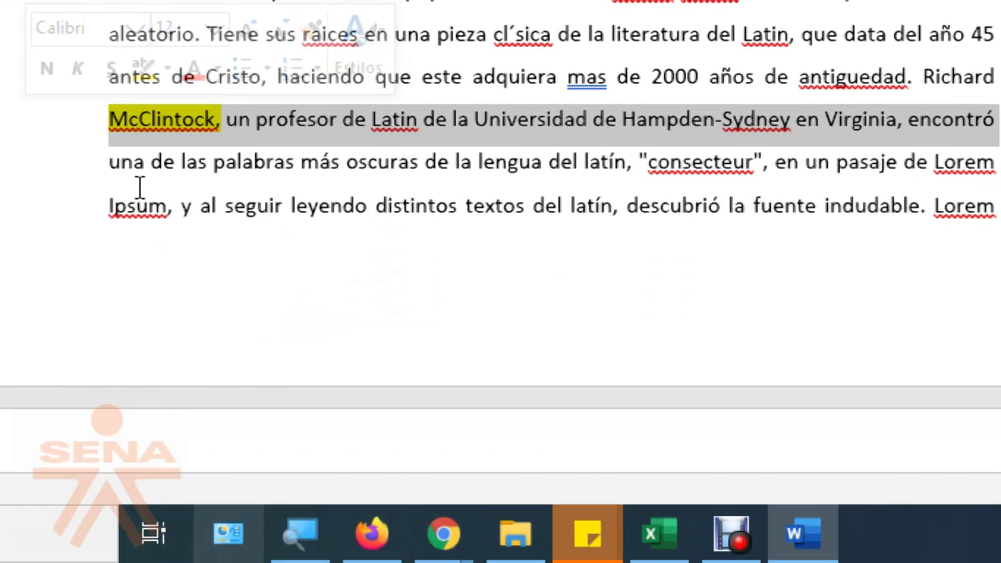
scroll(105, 306, down, 5)
scroll(254, 270, down, 3)
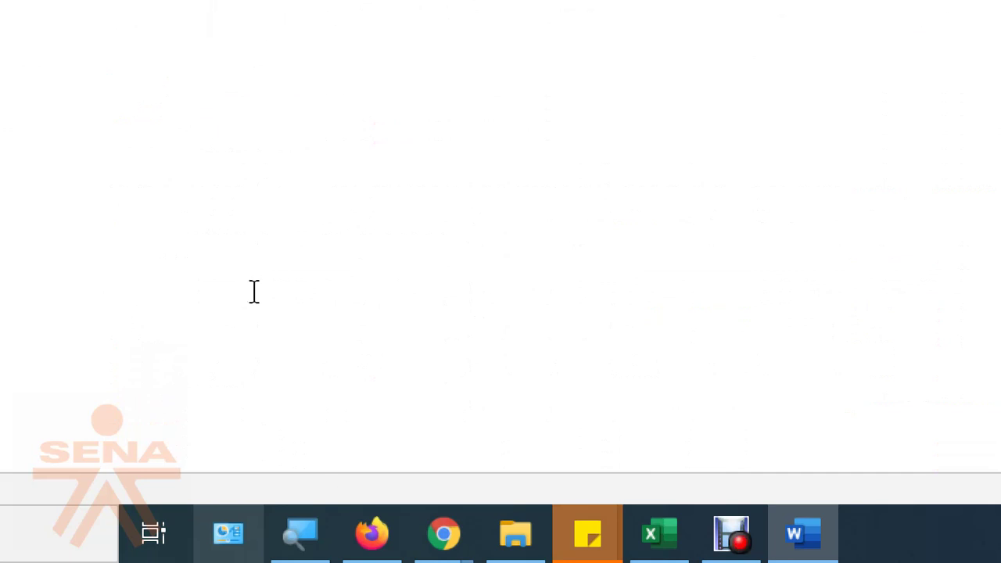
scroll(221, 320, up, 6)
scroll(40, 269, up, 5)
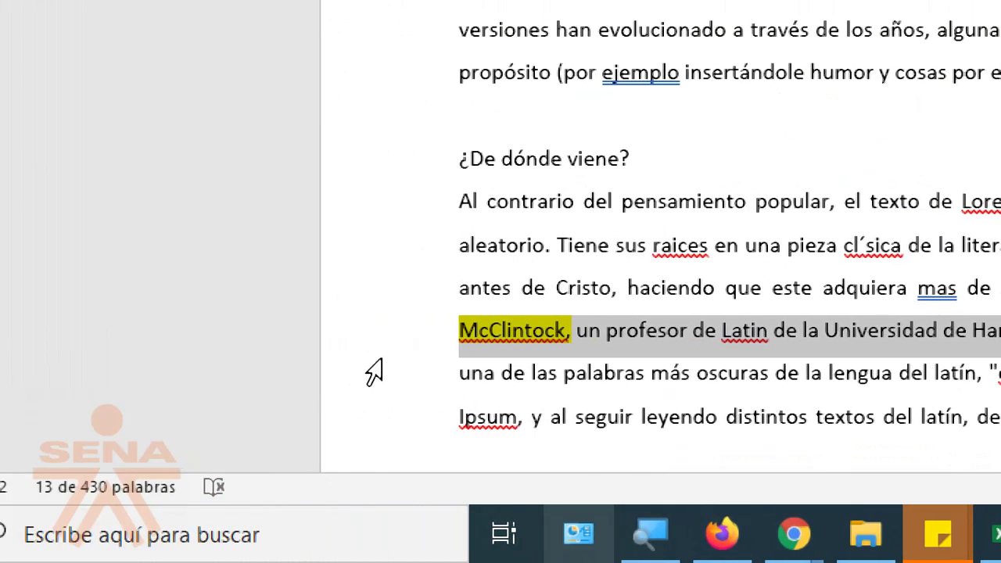
drag(25, 373, 37, 421)
click(433, 377)
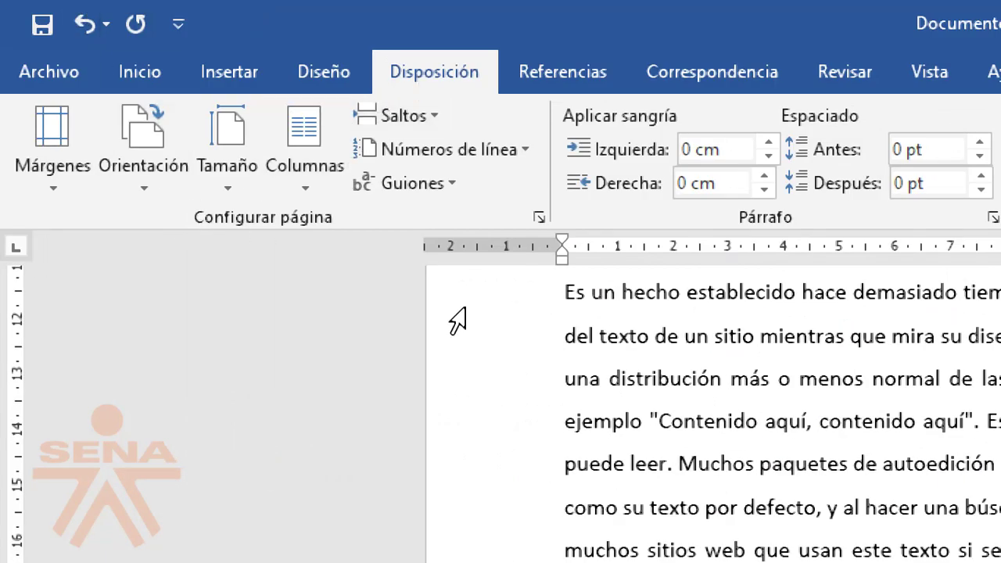
scroll(505, 516, up, 10)
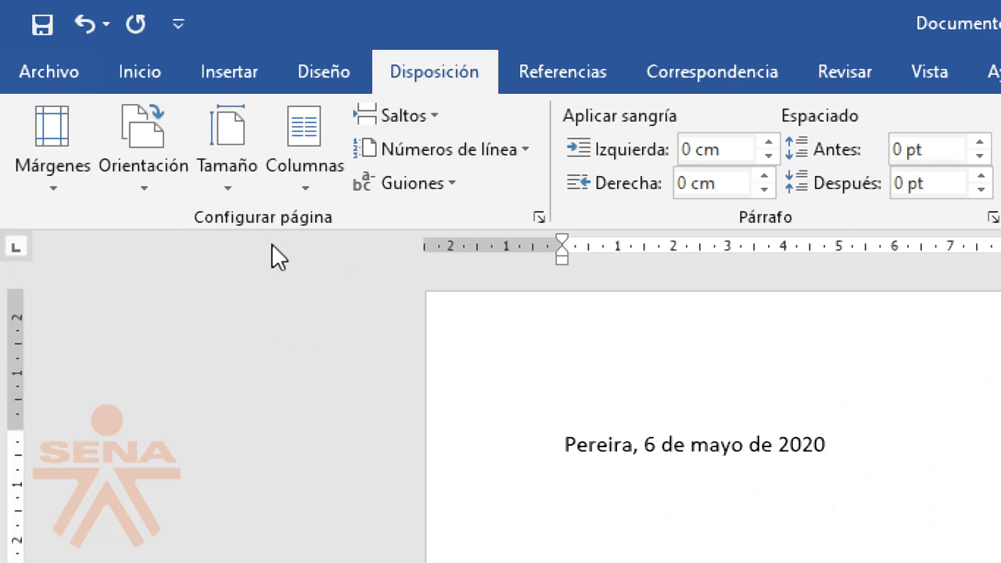
Step: Change the paper size to Carta 22x28cm 8.5"x11"
click(546, 223)
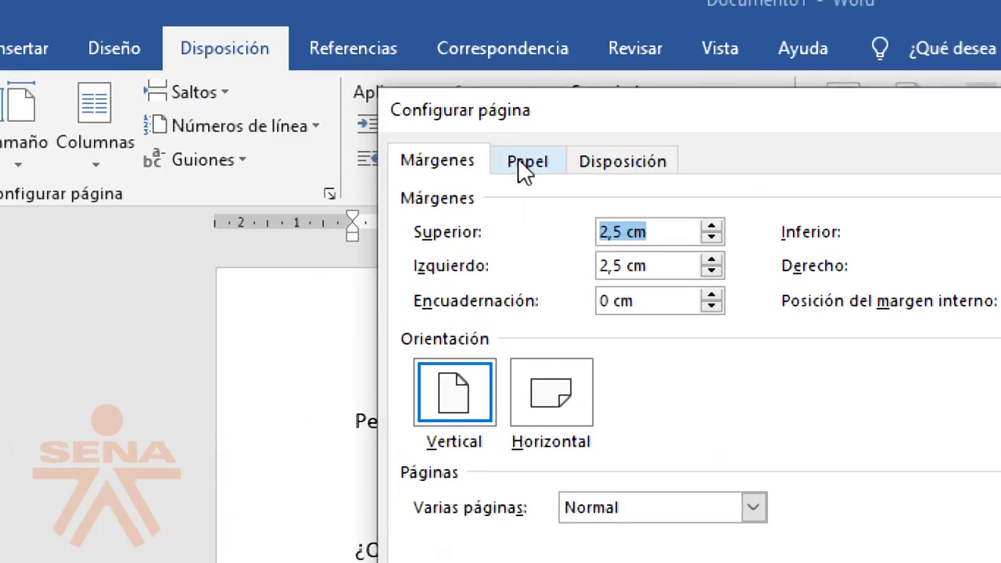
click(524, 162)
click(674, 232)
click(505, 258)
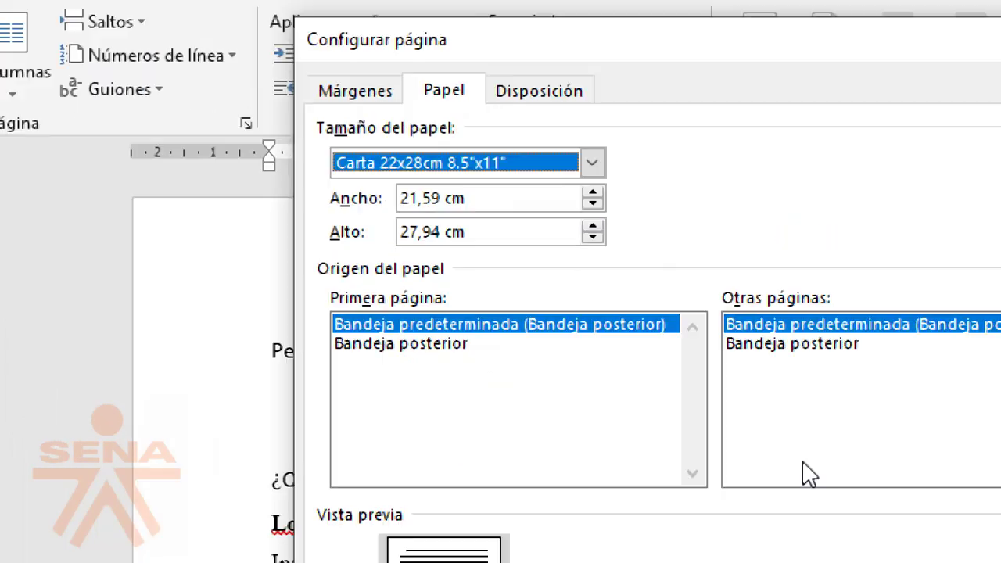
click(735, 501)
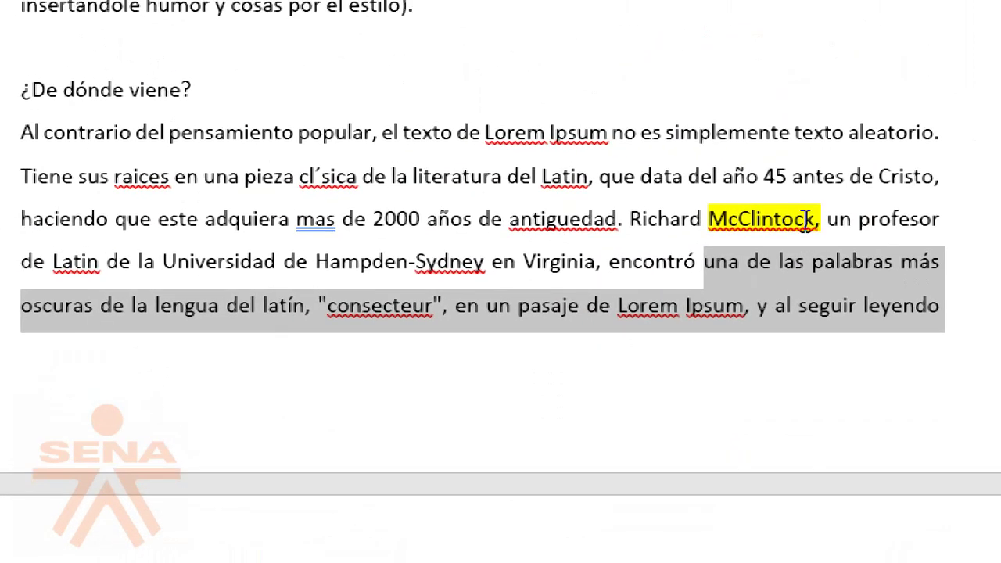
Step: Select passages like 'McClintock' and 'de Latin de la Universidad' while reviewing the reflowed letter
drag(727, 220, 809, 220)
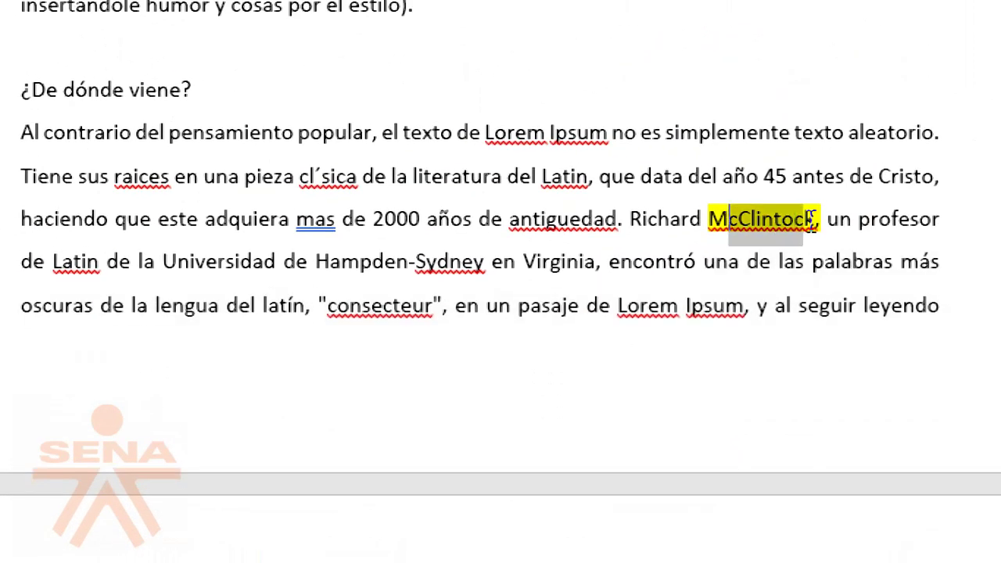
drag(21, 261, 178, 249)
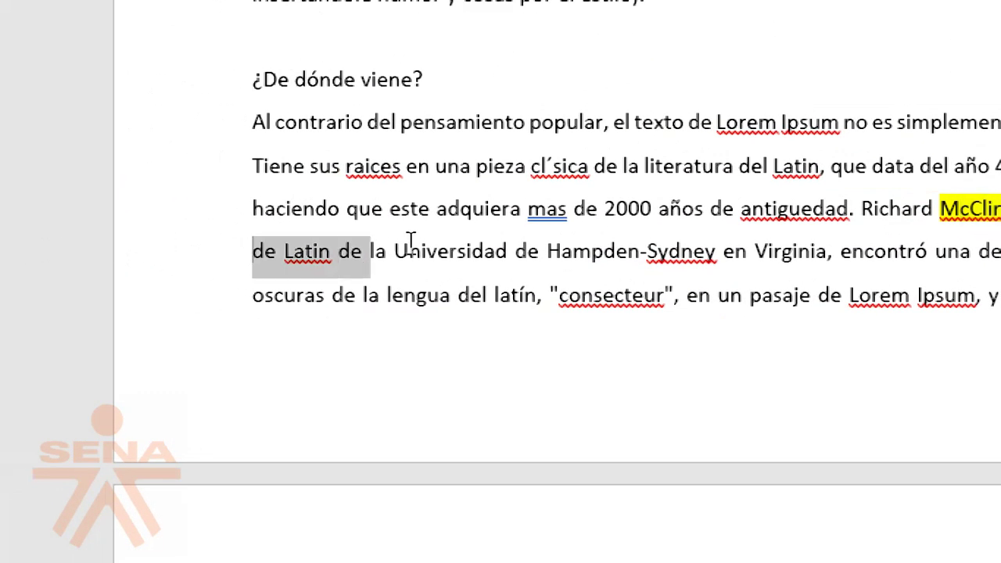
drag(410, 238, 512, 251)
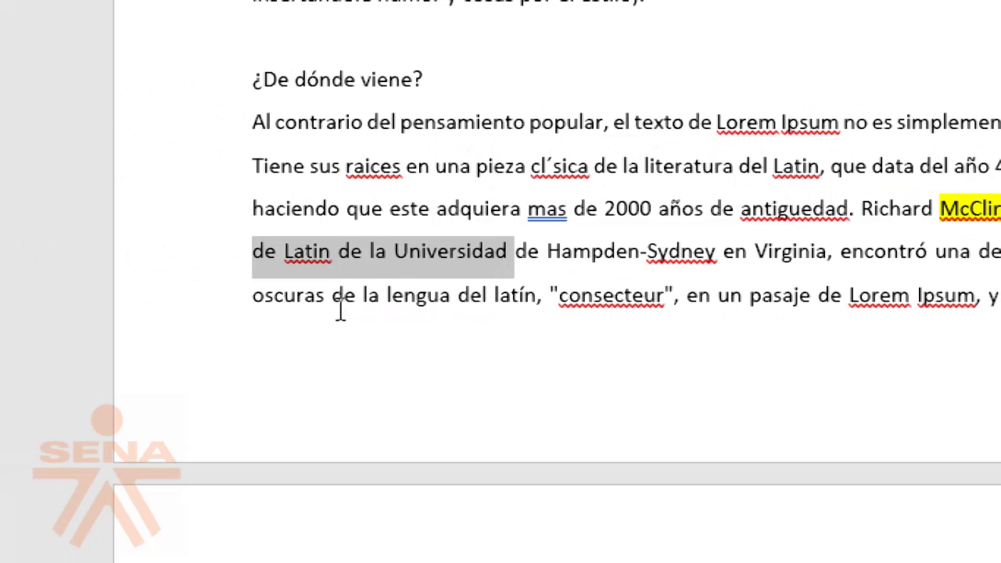
scroll(340, 313, up, 3)
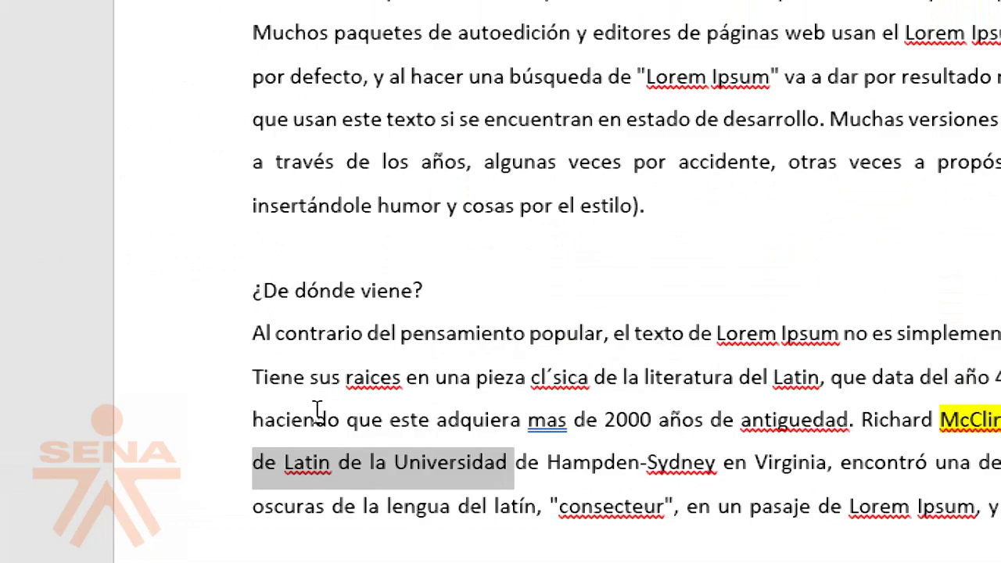
scroll(317, 412, up, 10)
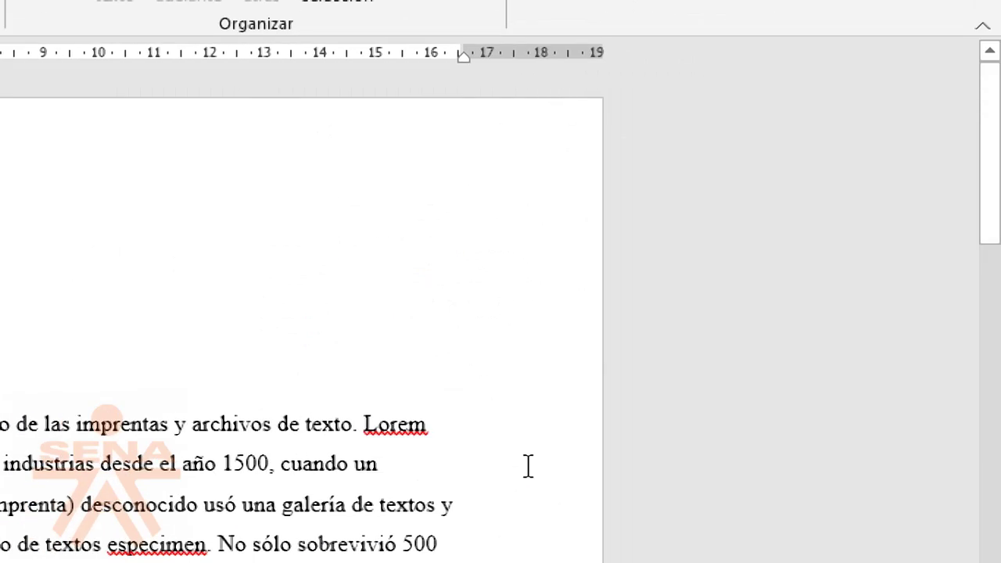
scroll(391, 523, down, 10)
scroll(288, 217, up, 2)
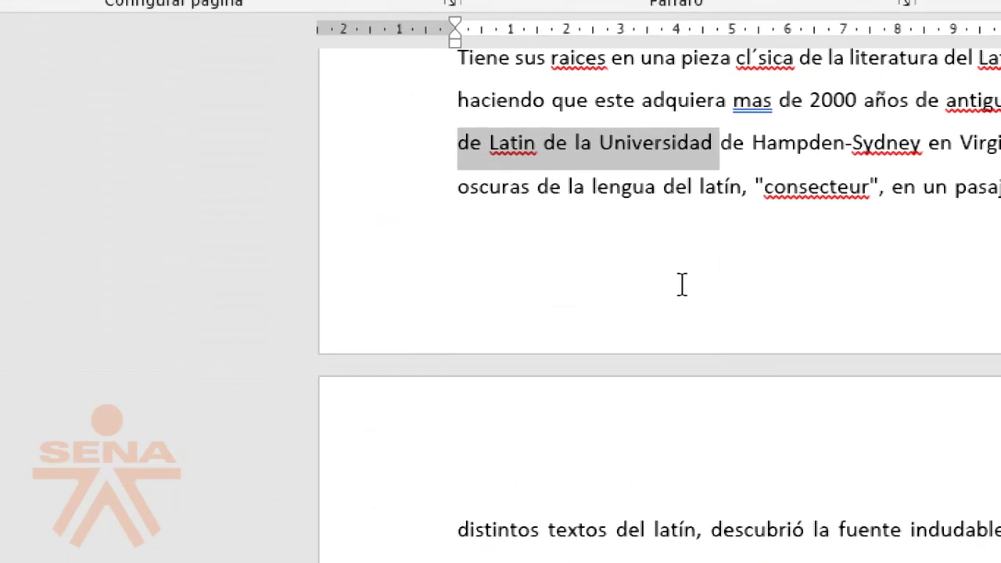
click(694, 230)
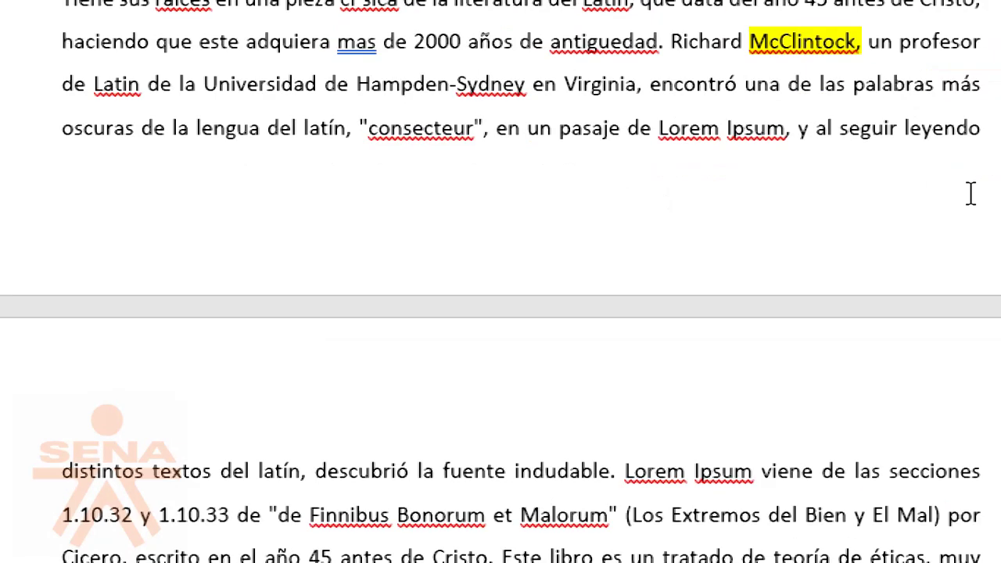
drag(768, 40, 839, 32)
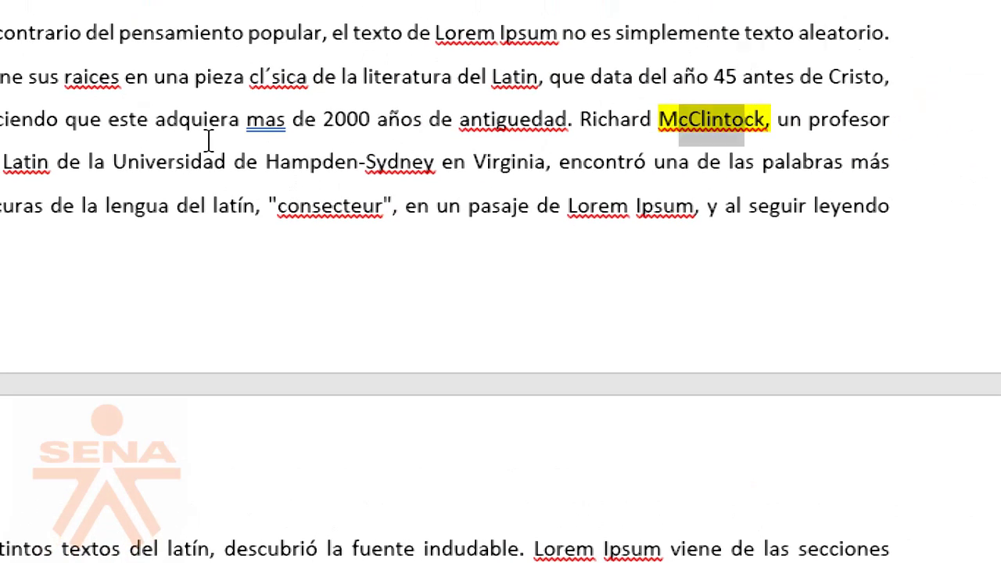
drag(237, 85, 394, 98)
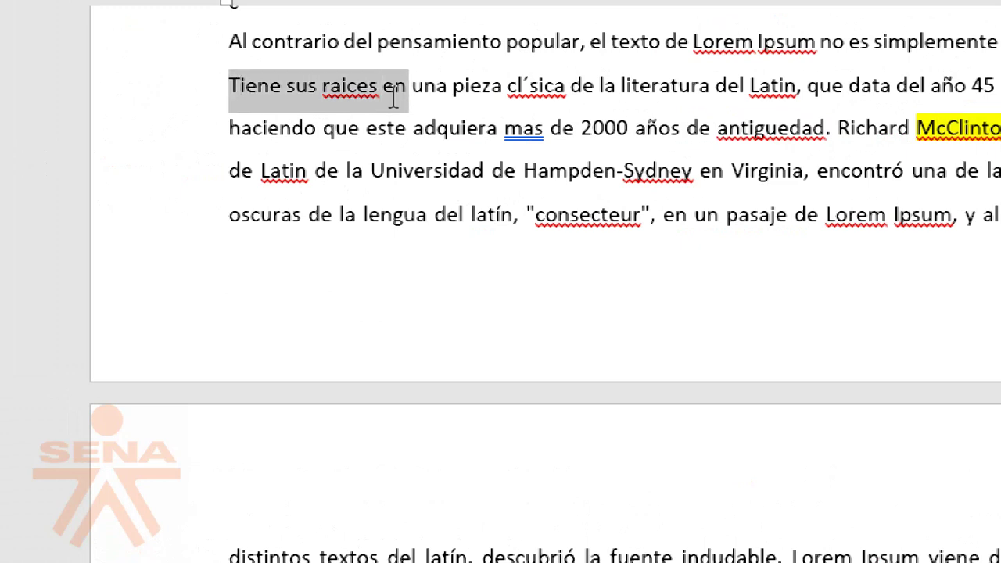
drag(227, 217, 409, 211)
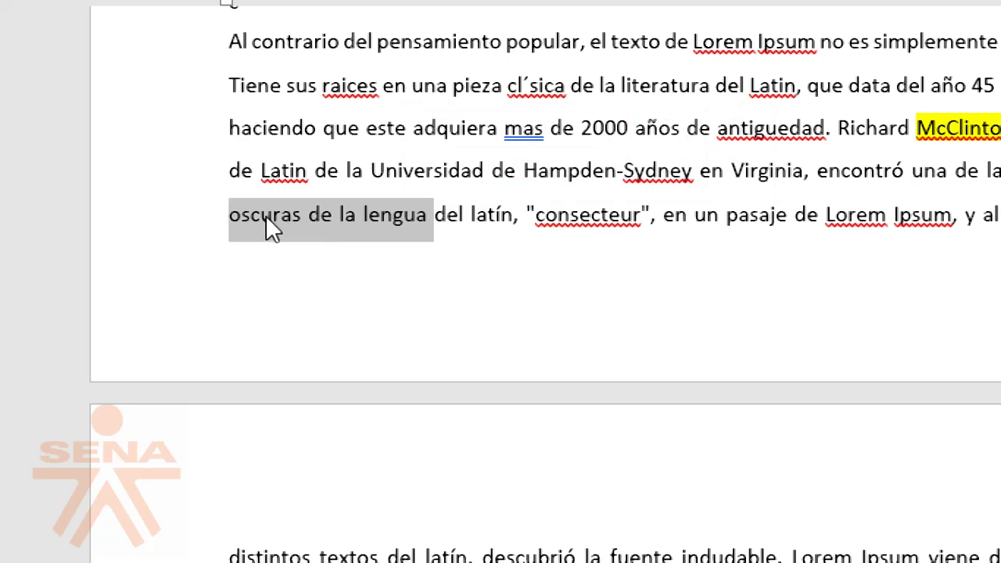
click(475, 295)
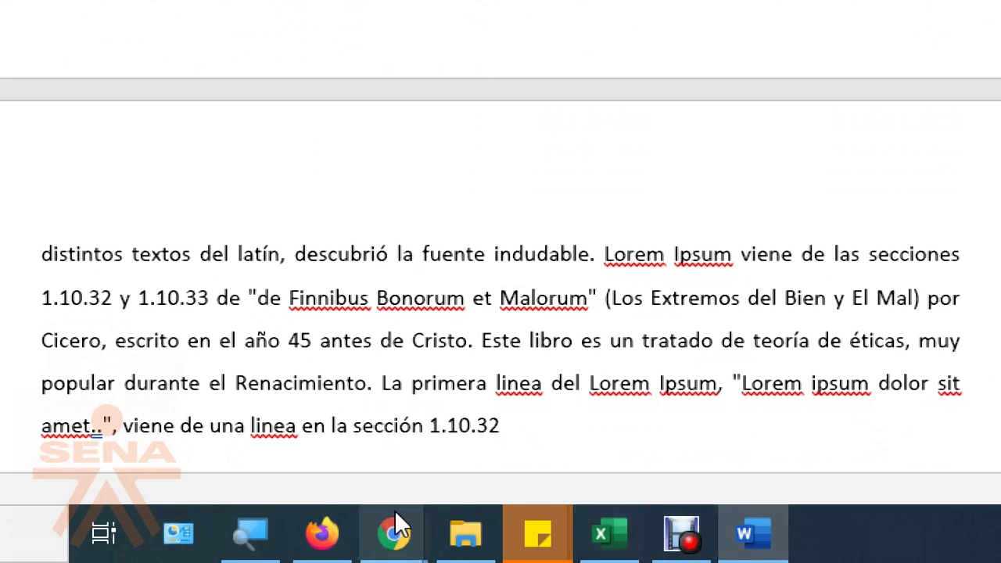
Step: Return the screen magnification to 100% and scroll through the letter
click(250, 531)
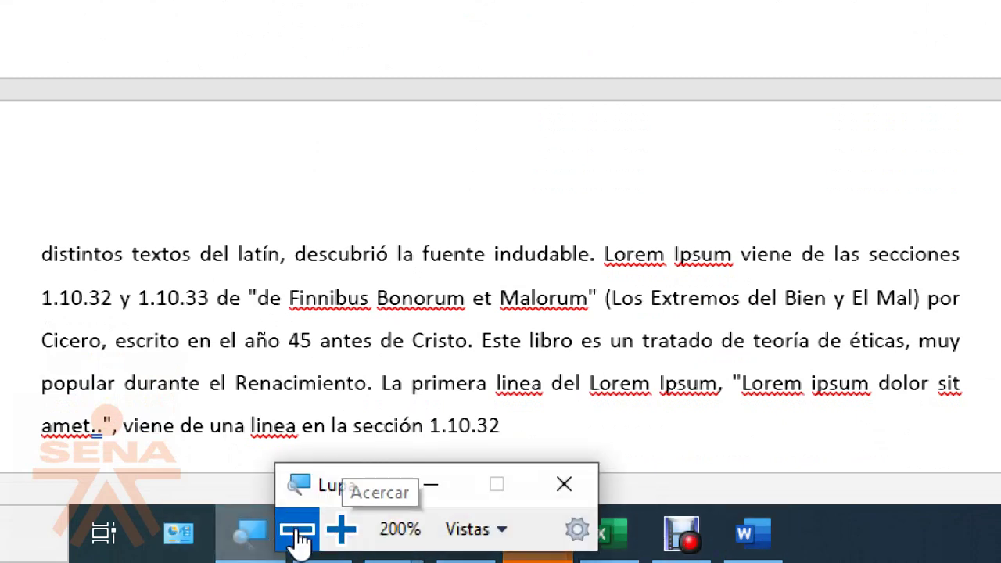
click(297, 531)
scroll(527, 259, up, 5)
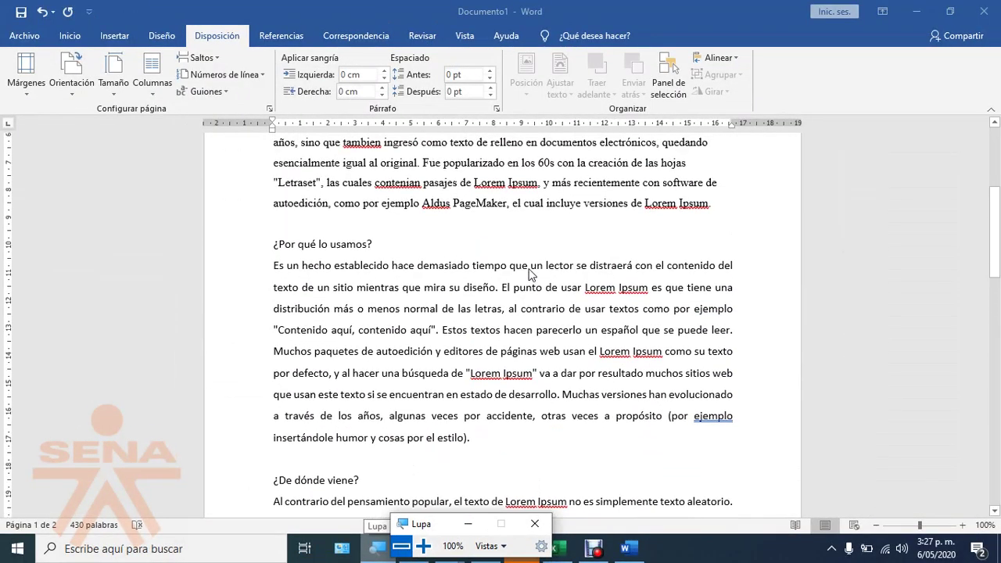
scroll(529, 269, up, 4)
scroll(524, 277, down, 15)
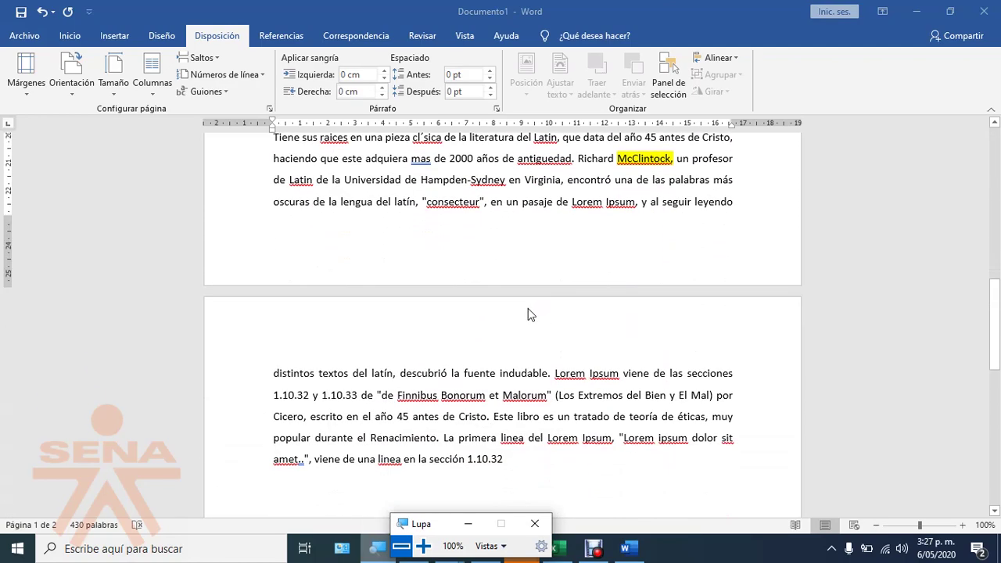
scroll(528, 315, down, 3)
scroll(528, 315, up, 8)
scroll(528, 312, up, 10)
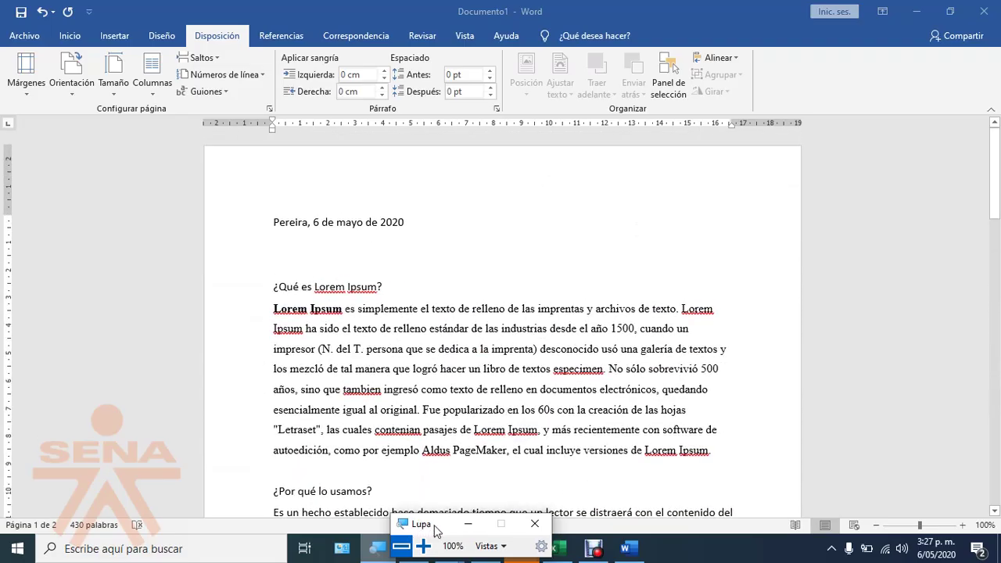
click(413, 548)
scroll(395, 361, down, 1)
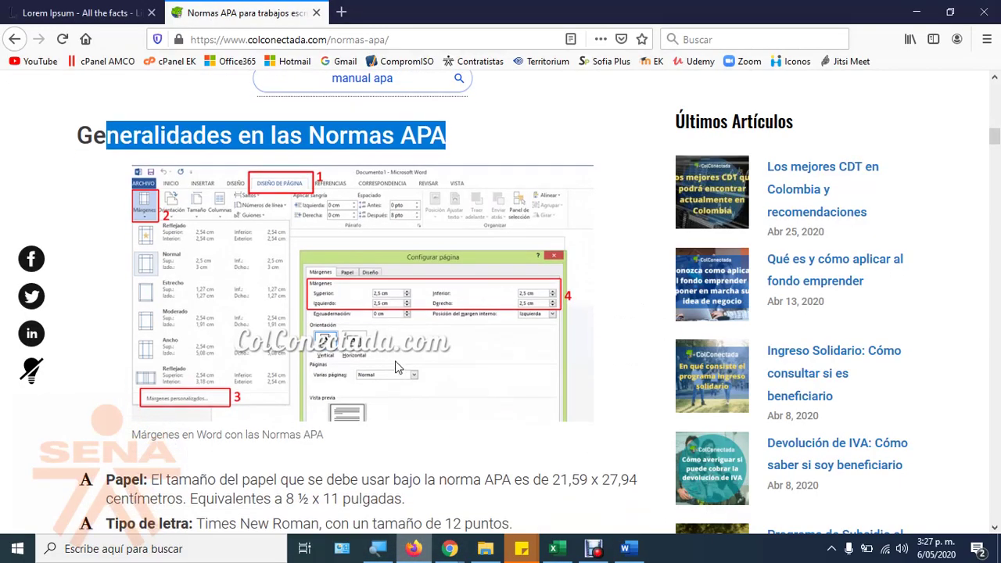
scroll(394, 361, down, 1)
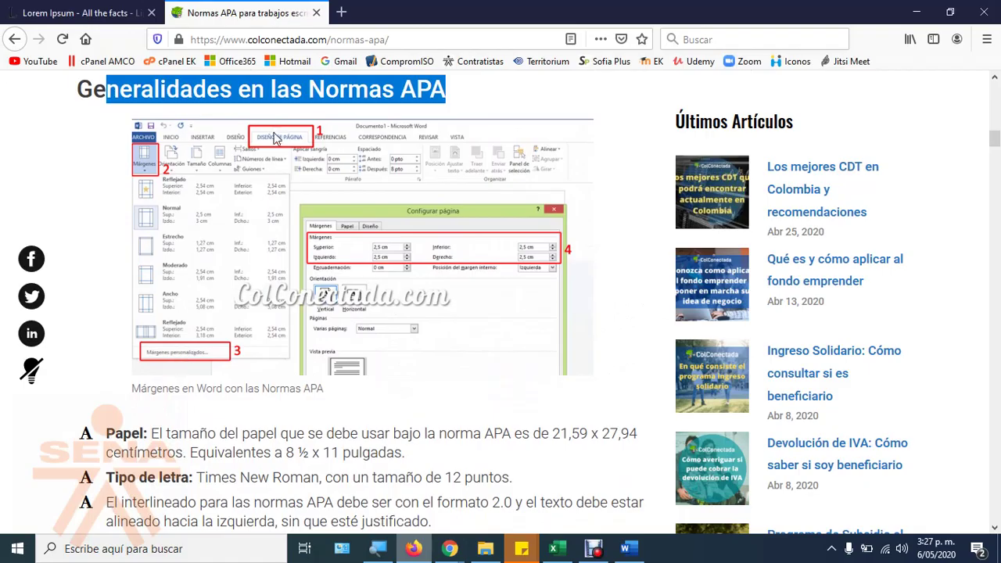
click(625, 548)
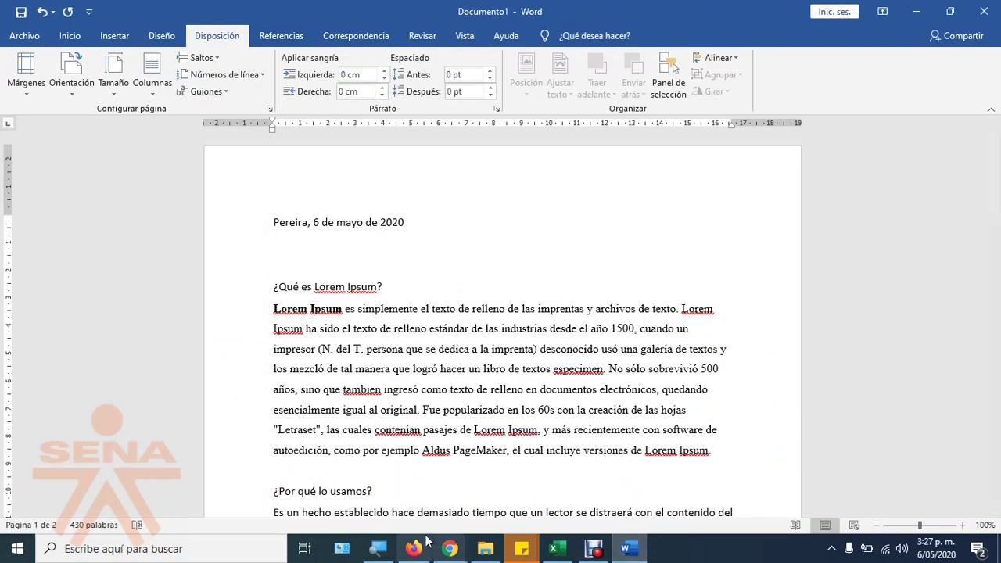
Step: Check the custom margins show 2,5 cm on every side, then cancel page setup
mouse_move(450, 548)
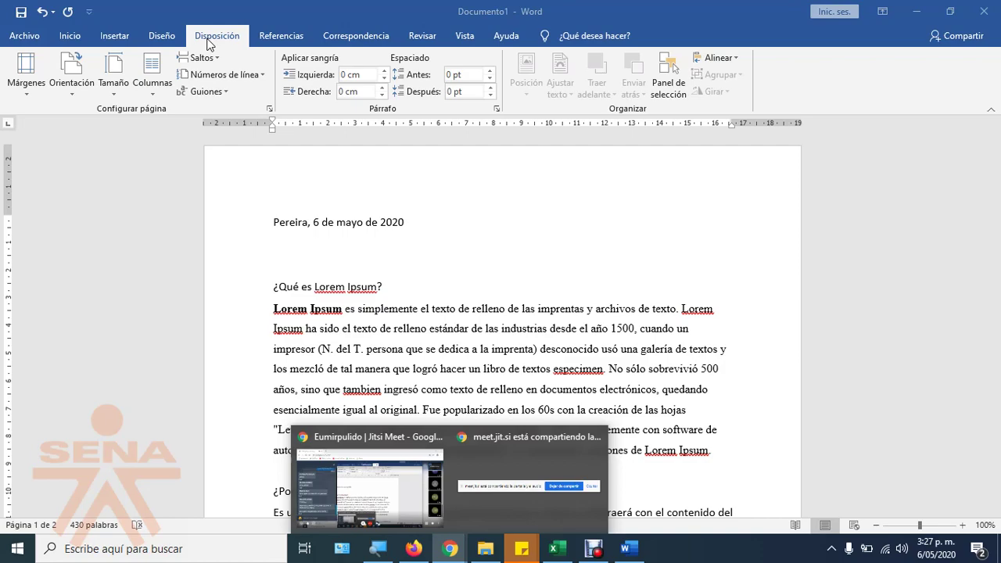
click(23, 86)
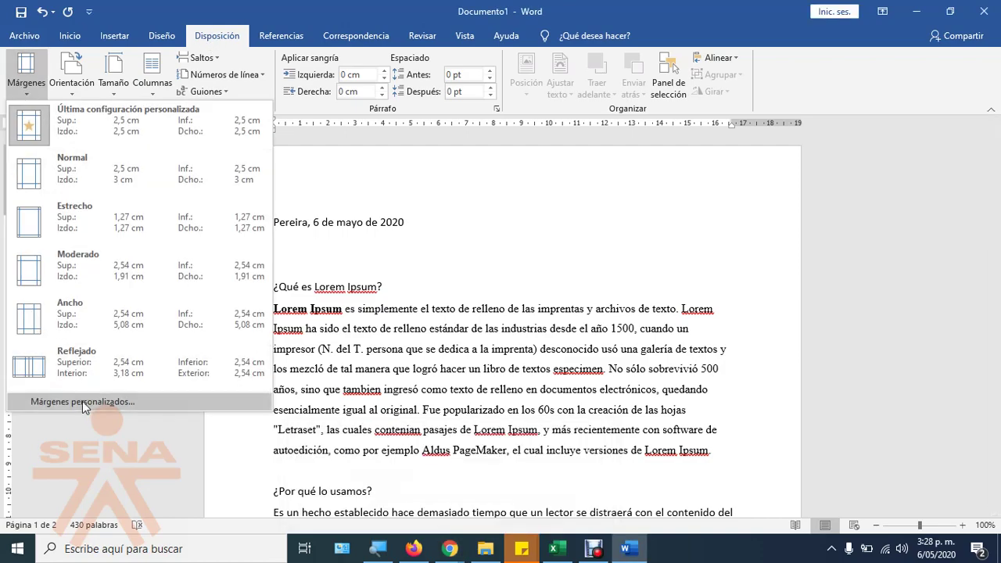
click(83, 401)
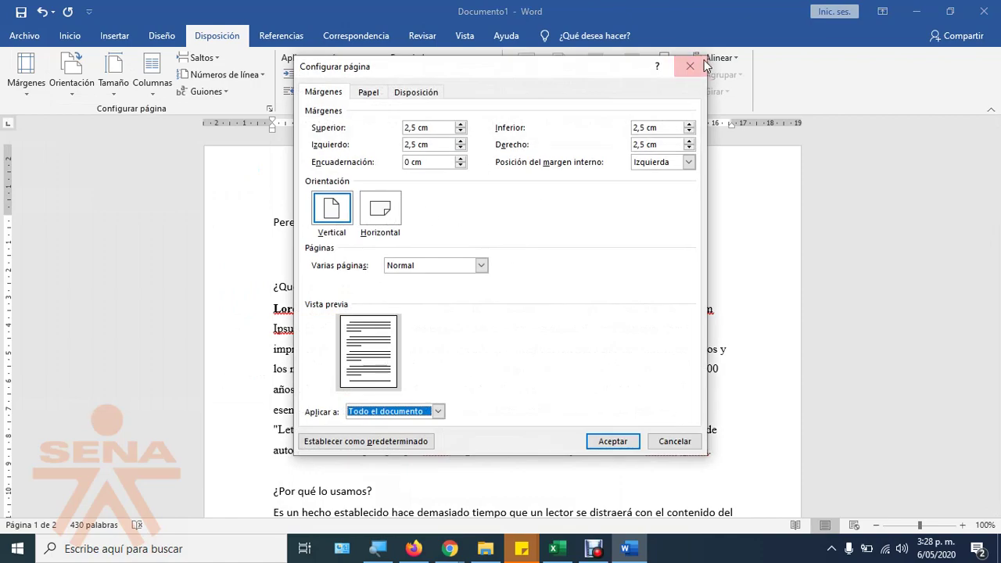
click(689, 67)
click(268, 108)
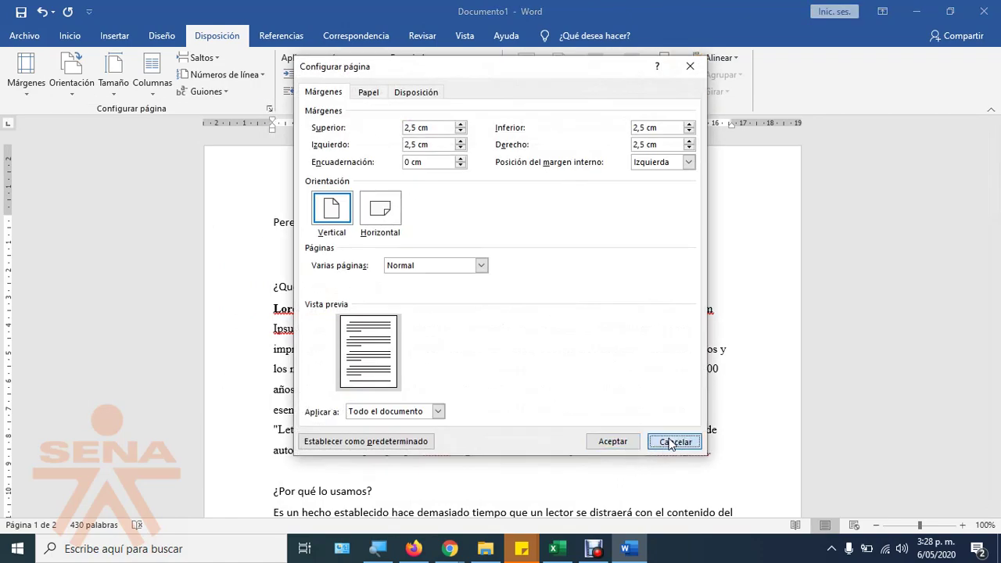
click(668, 441)
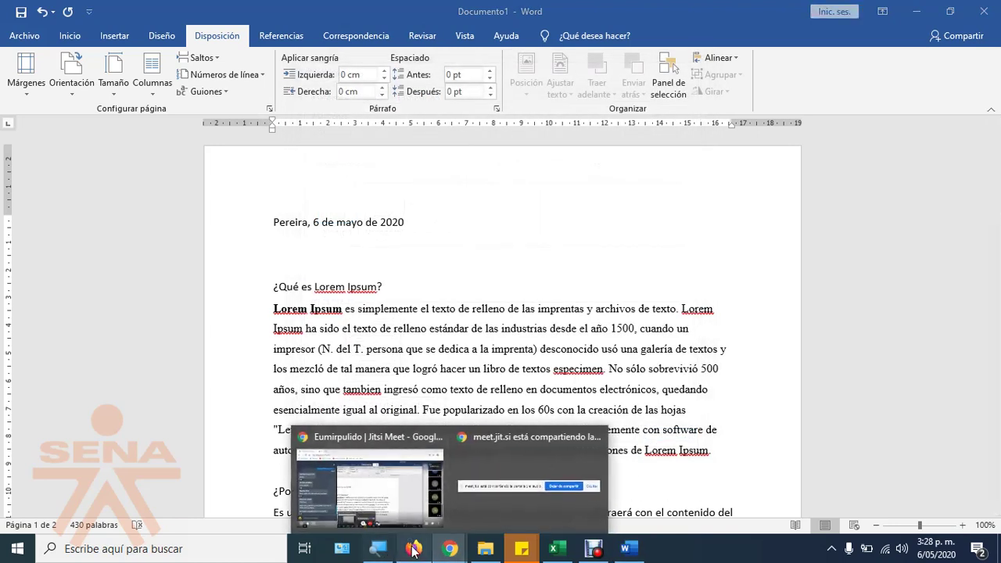
click(414, 549)
scroll(356, 347, down, 3)
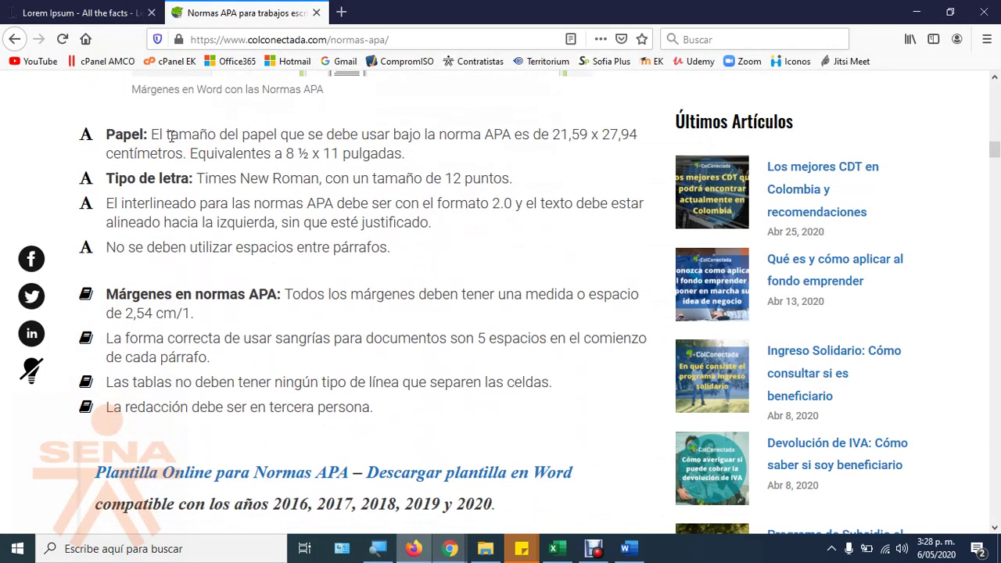
drag(169, 136, 646, 137)
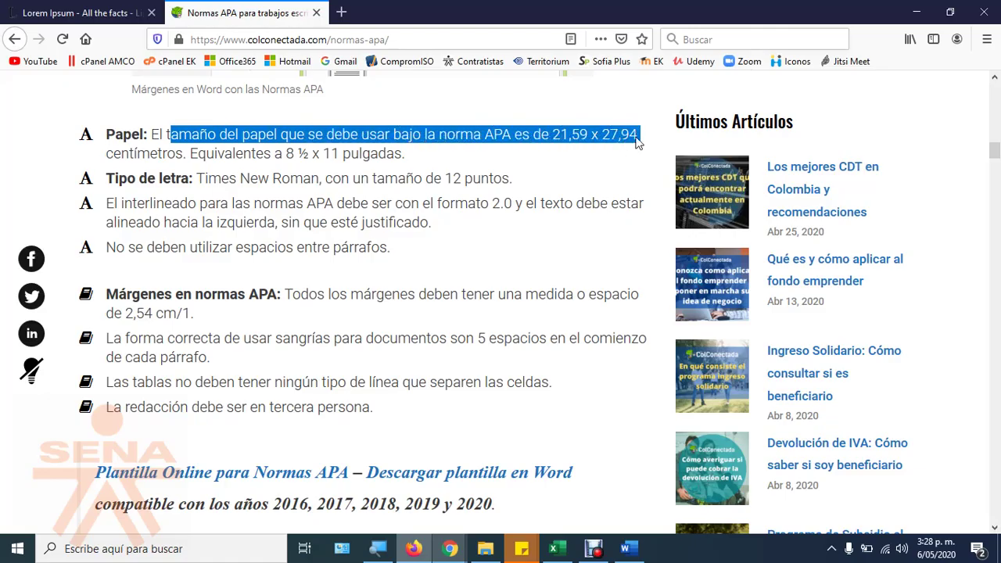
drag(287, 153, 421, 155)
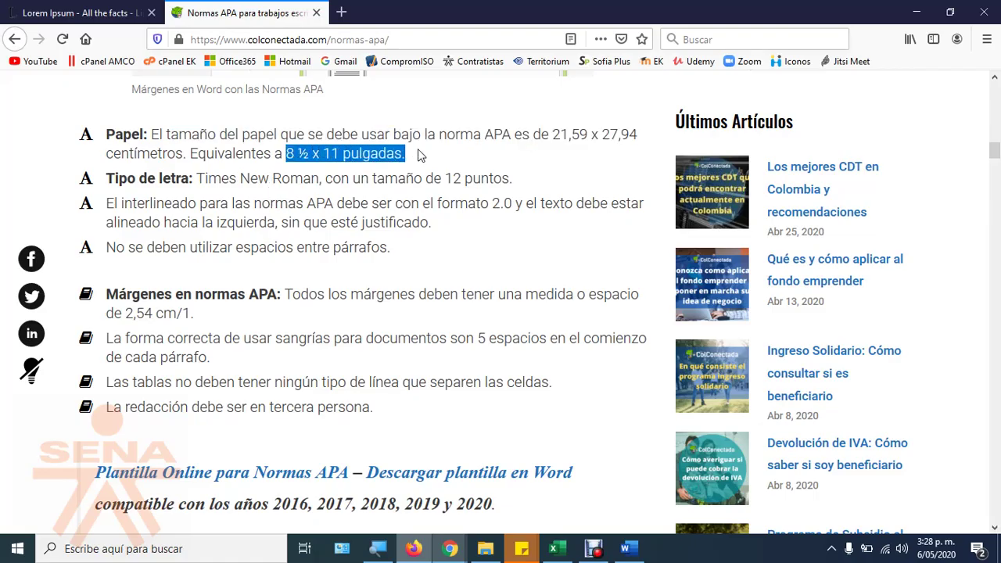
click(176, 184)
drag(119, 179, 182, 180)
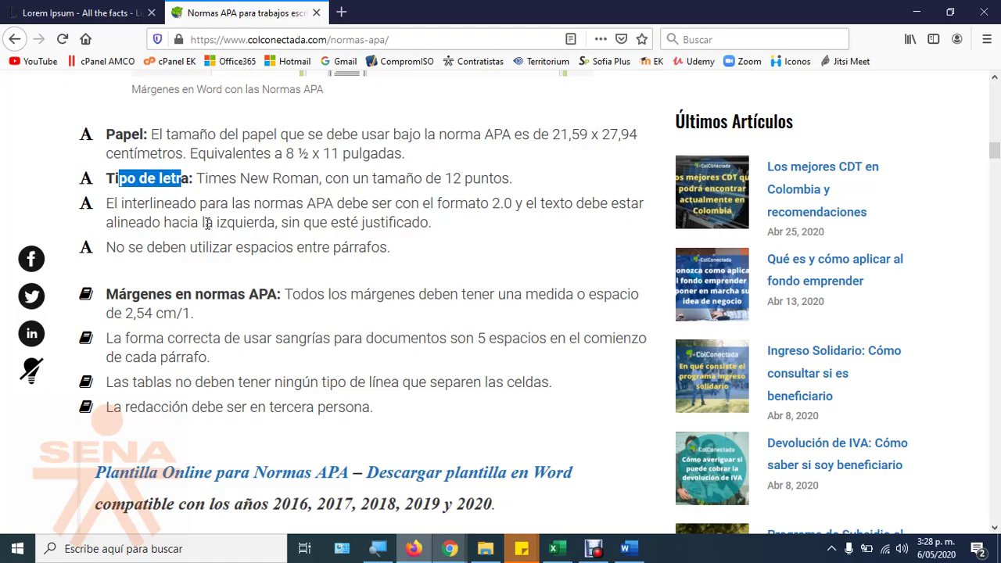
click(207, 178)
drag(197, 178, 319, 171)
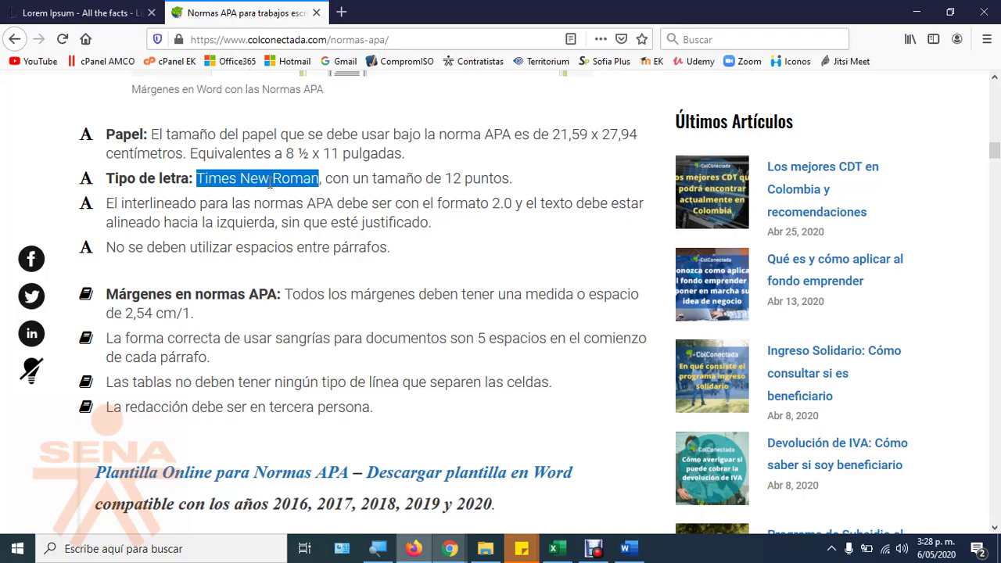
scroll(150, 246, up, 12)
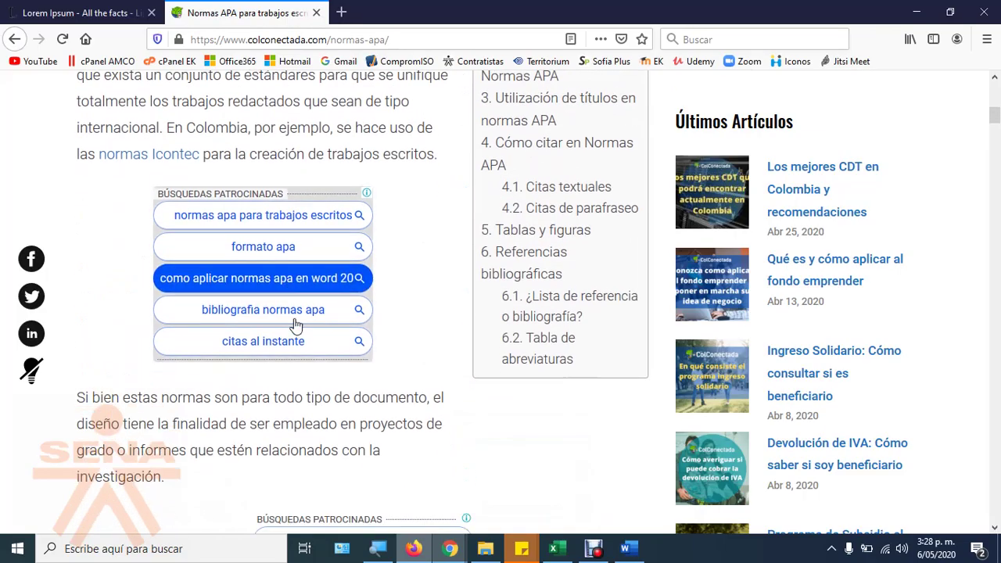
scroll(297, 324, down, 6)
scroll(430, 240, down, 7)
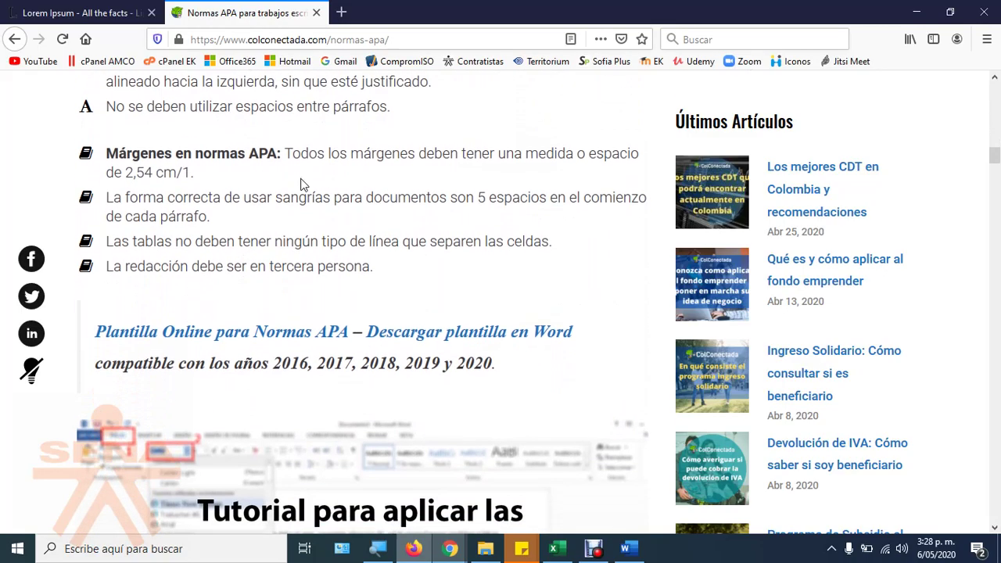
scroll(266, 271, up, 4)
drag(398, 328, 501, 331)
click(625, 548)
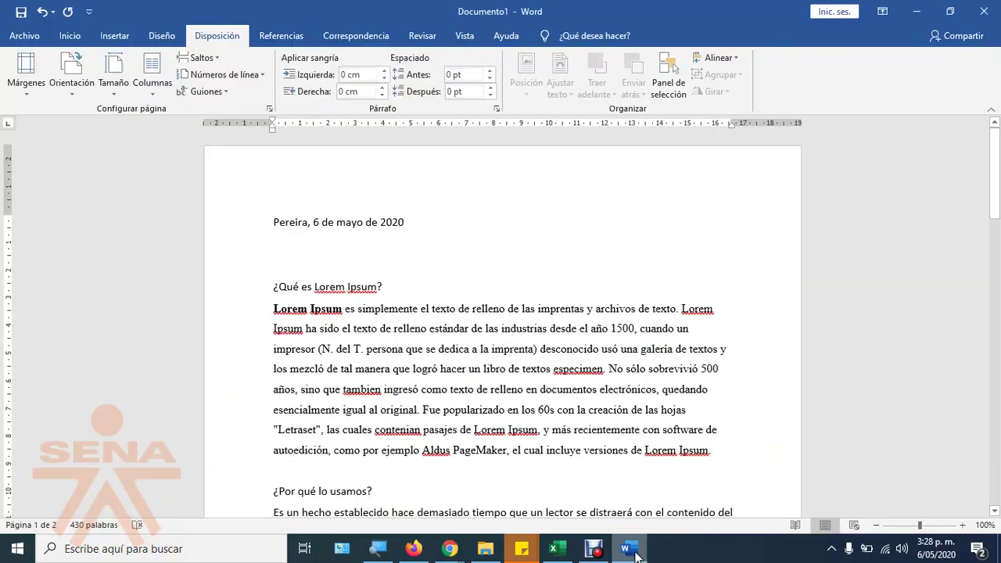
Step: Set all the letter's text to Times New Roman, size 12
triple_click(260, 332)
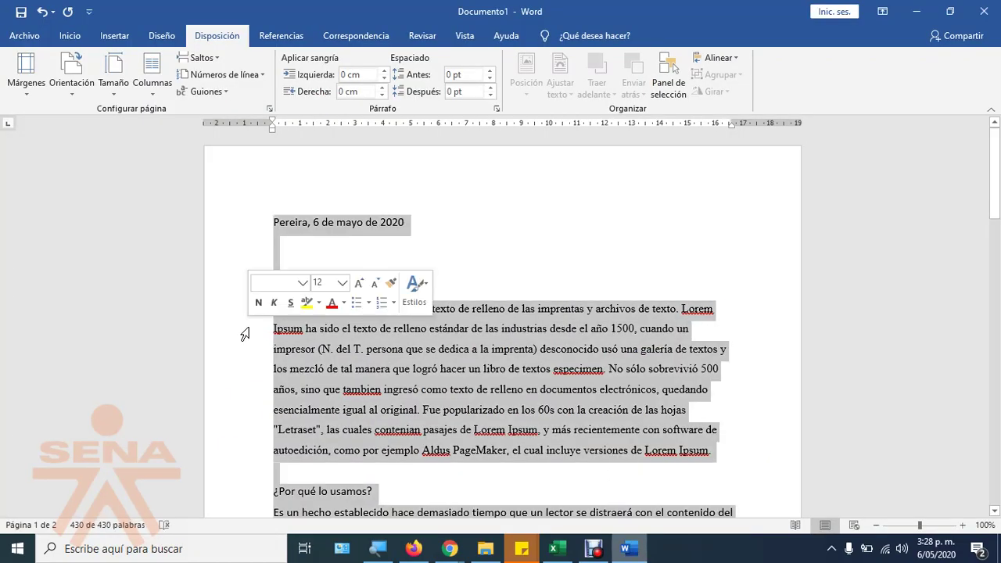
click(70, 39)
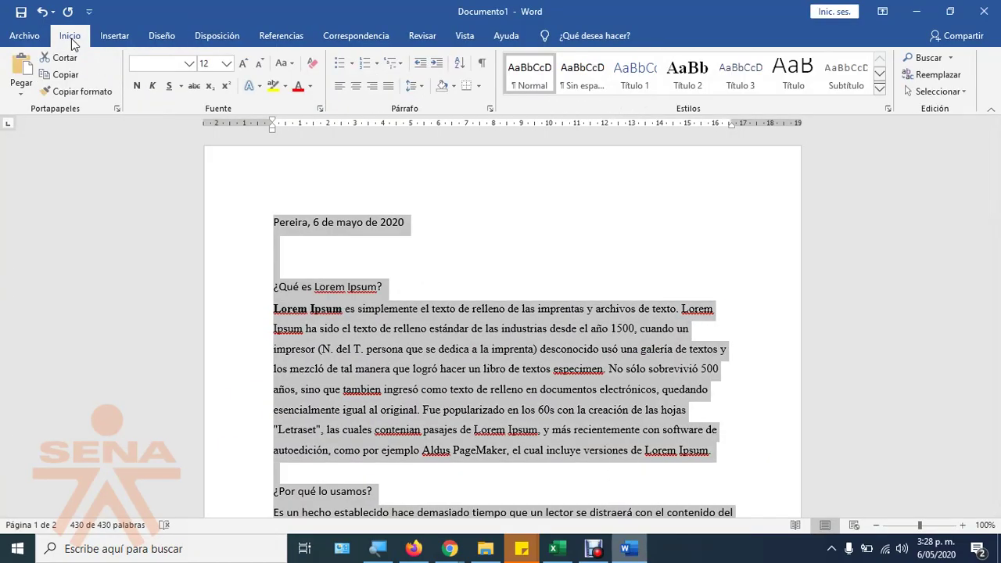
click(188, 63)
drag(331, 105, 335, 424)
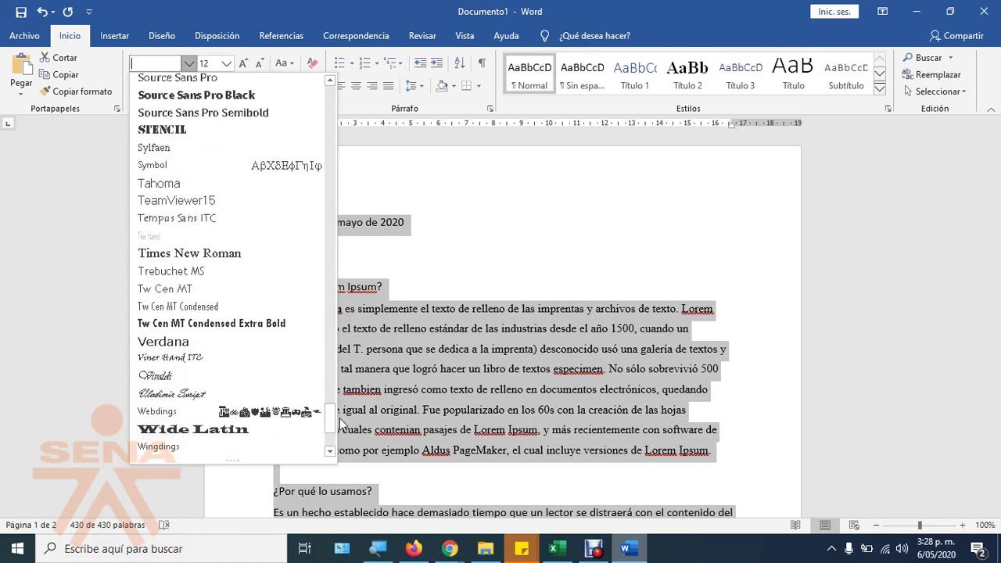
click(195, 260)
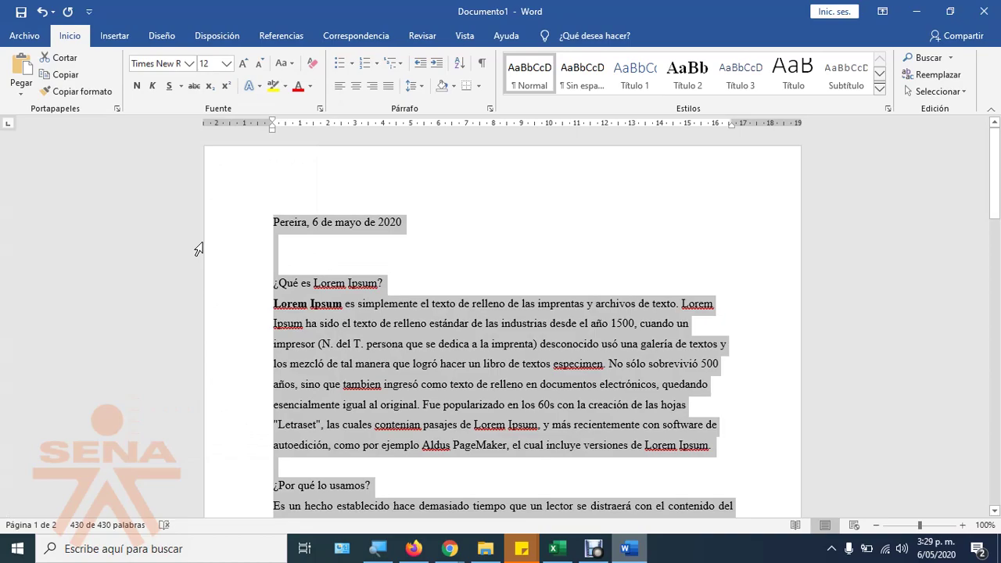
click(227, 66)
click(205, 136)
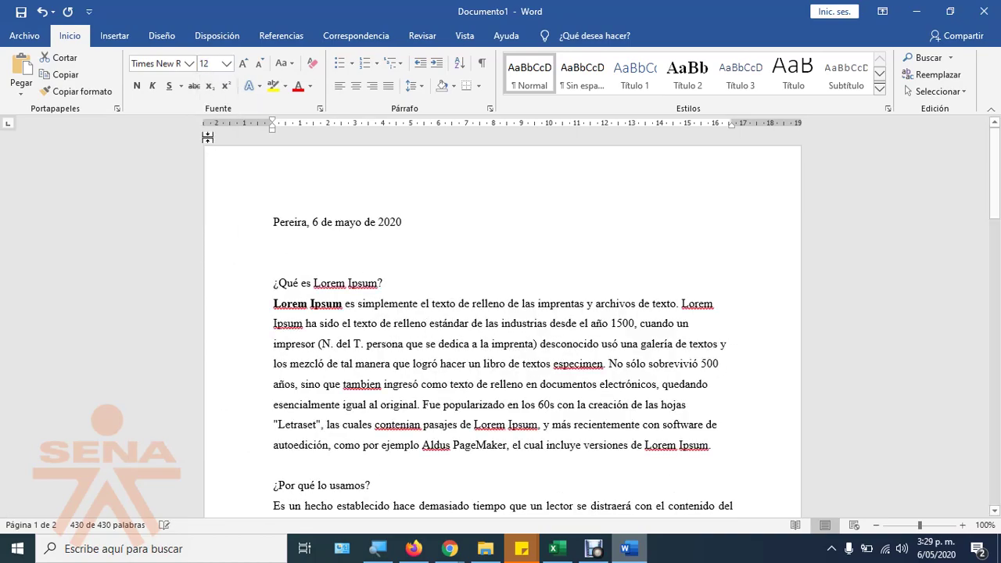
Step: Try Bahnschrift on the date and first Lorem Ipsum section
key(ctrl+a)
click(414, 363)
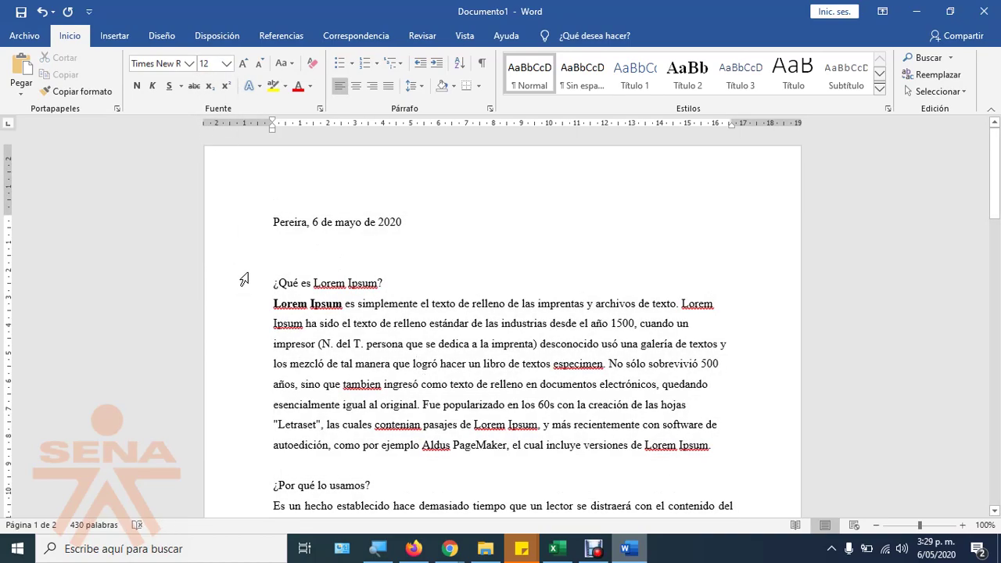
drag(237, 222, 251, 448)
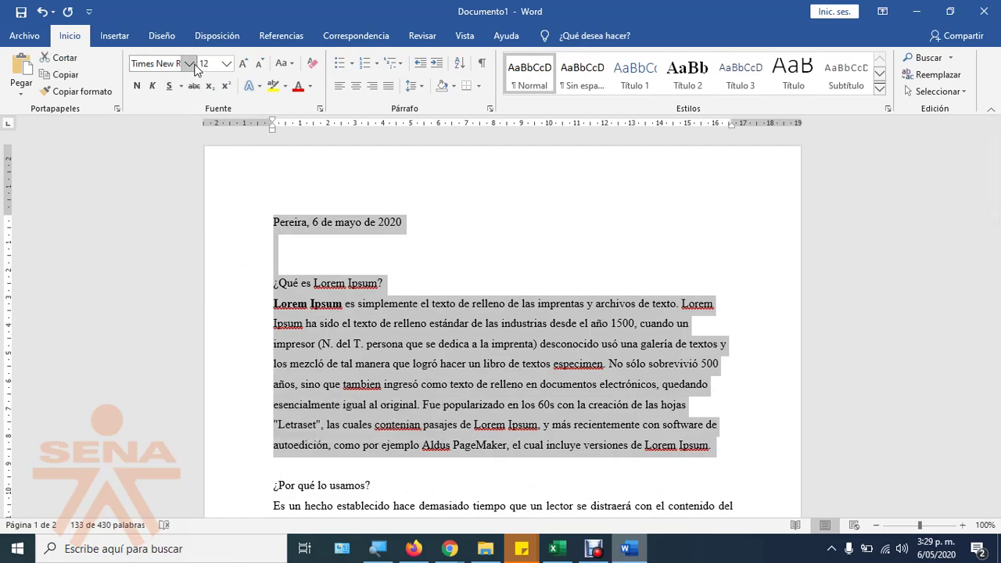
click(189, 65)
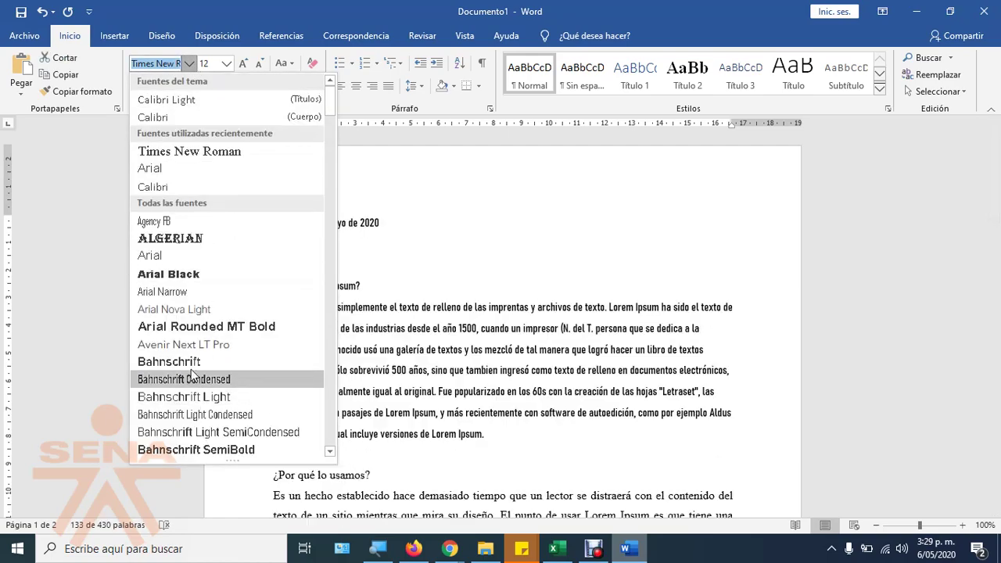
click(189, 368)
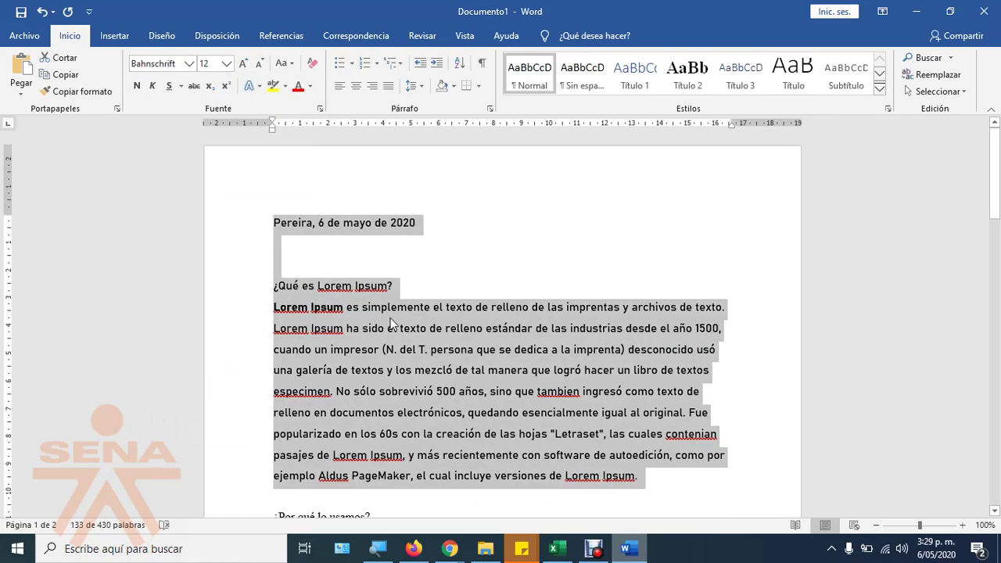
click(392, 321)
scroll(429, 319, down, 3)
scroll(429, 319, up, 2)
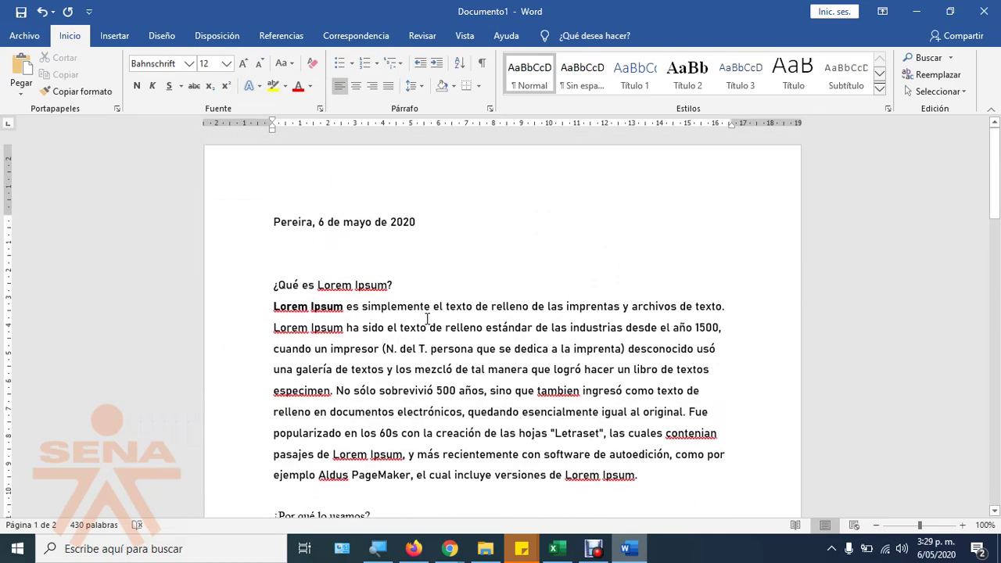
scroll(417, 334, down, 2)
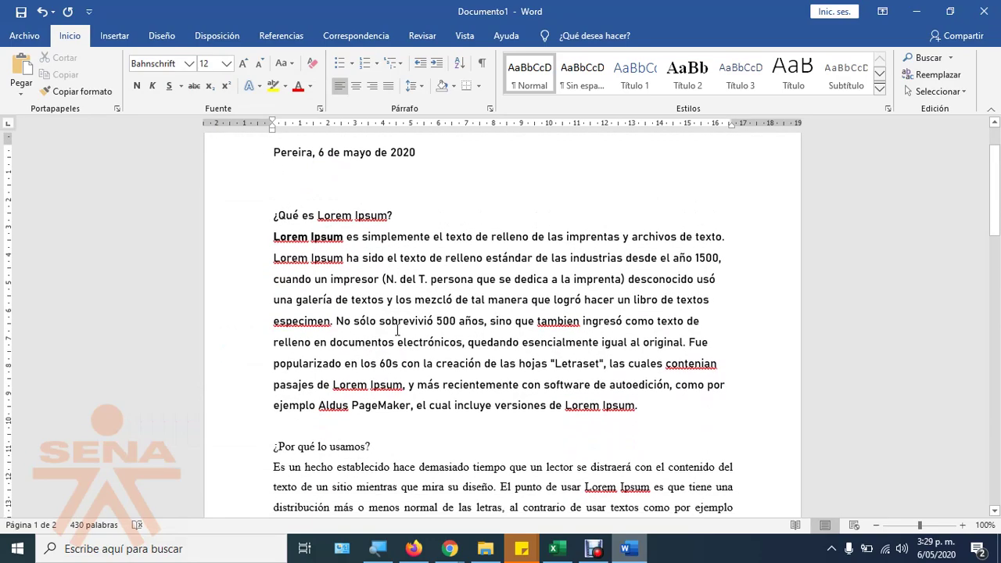
Step: Return the text from the date to '¿Por qué lo usamos?' to Times New Roman
drag(221, 154, 244, 446)
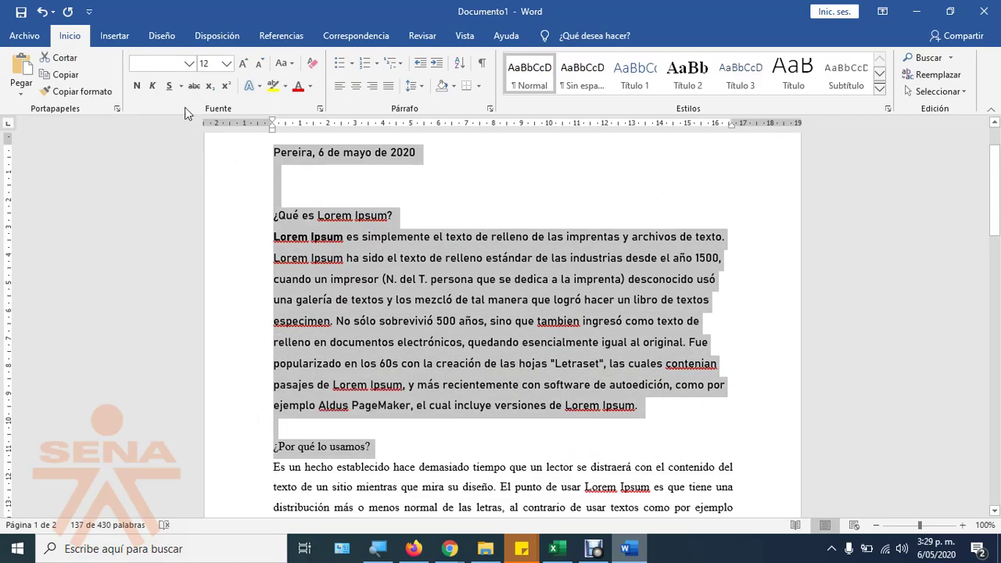
click(187, 68)
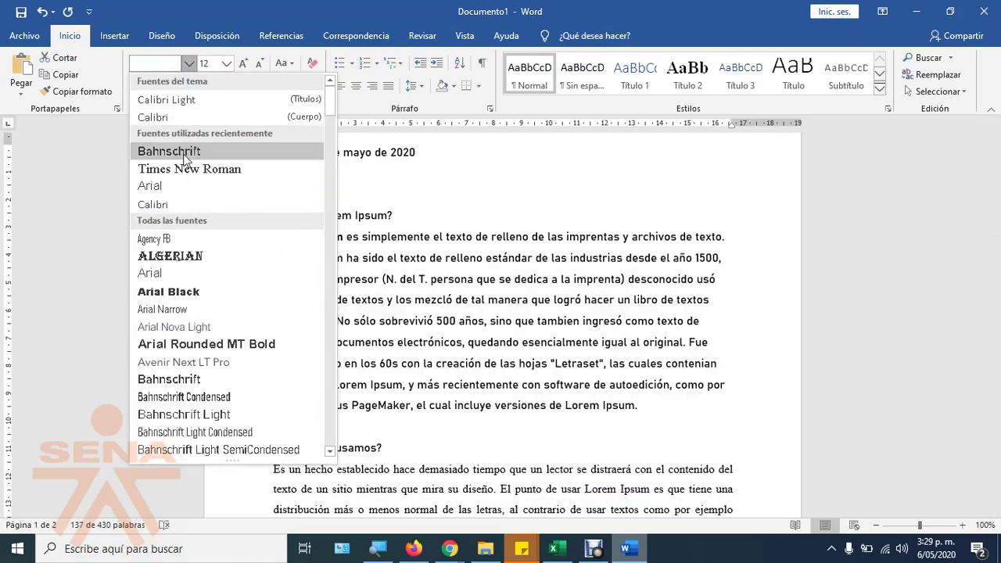
click(205, 165)
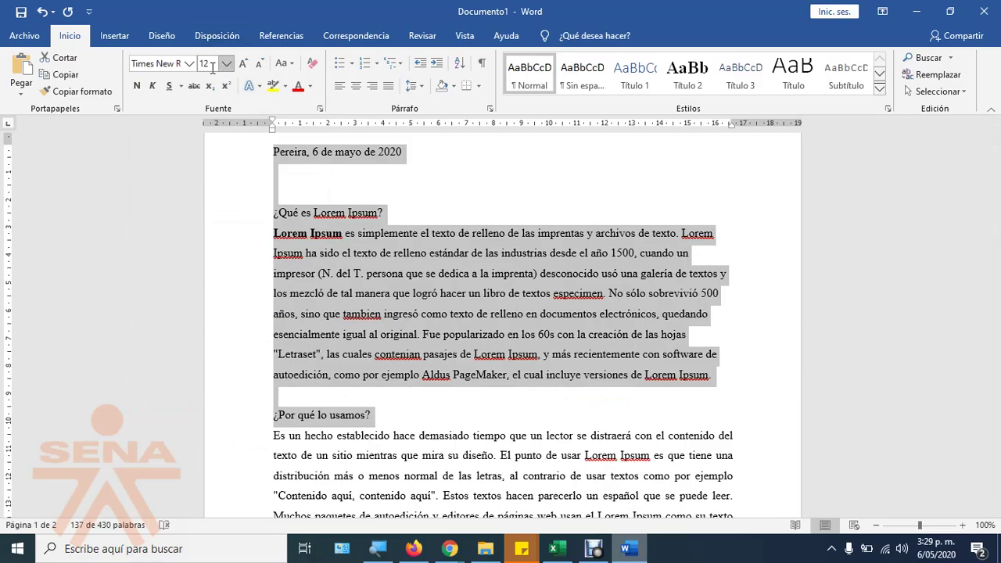
click(441, 182)
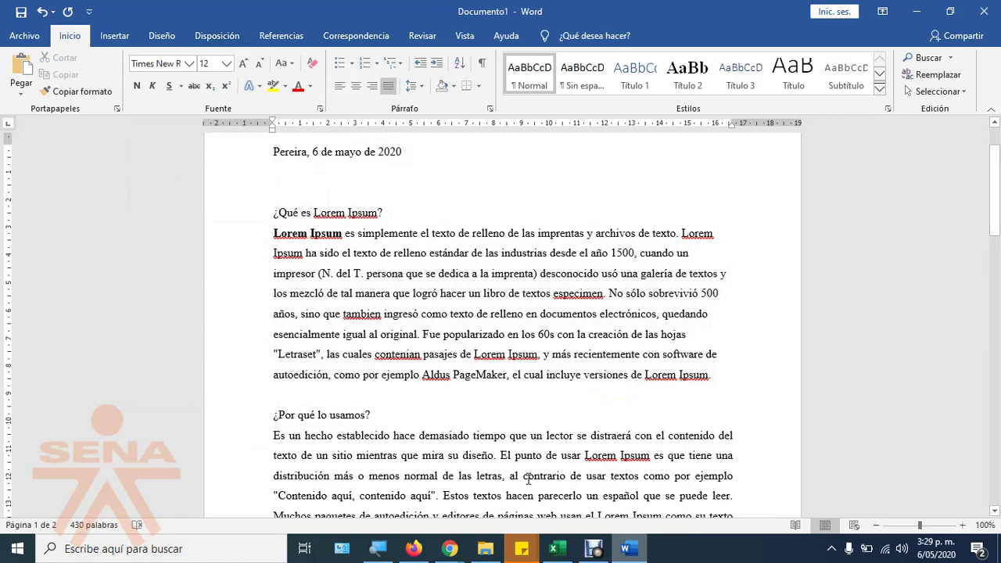
Step: Switch to the APA norms page in Firefox and highlight its formatting rule
click(414, 548)
scroll(388, 264, down, 1)
scroll(388, 265, down, 1)
drag(115, 205, 434, 223)
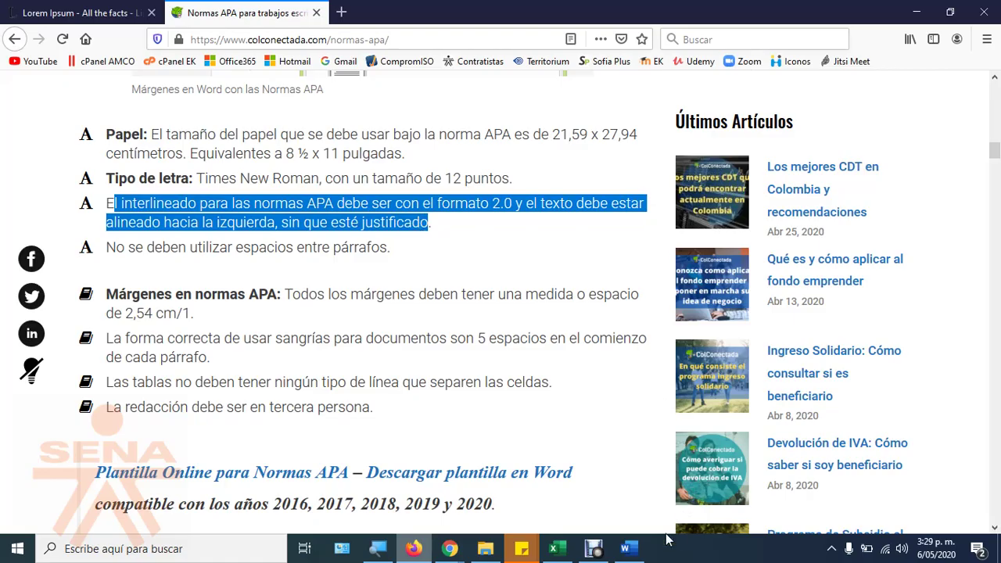
Step: Back in Word, justify the first Lorem Ipsum paragraph
click(625, 549)
drag(230, 234, 245, 380)
click(389, 86)
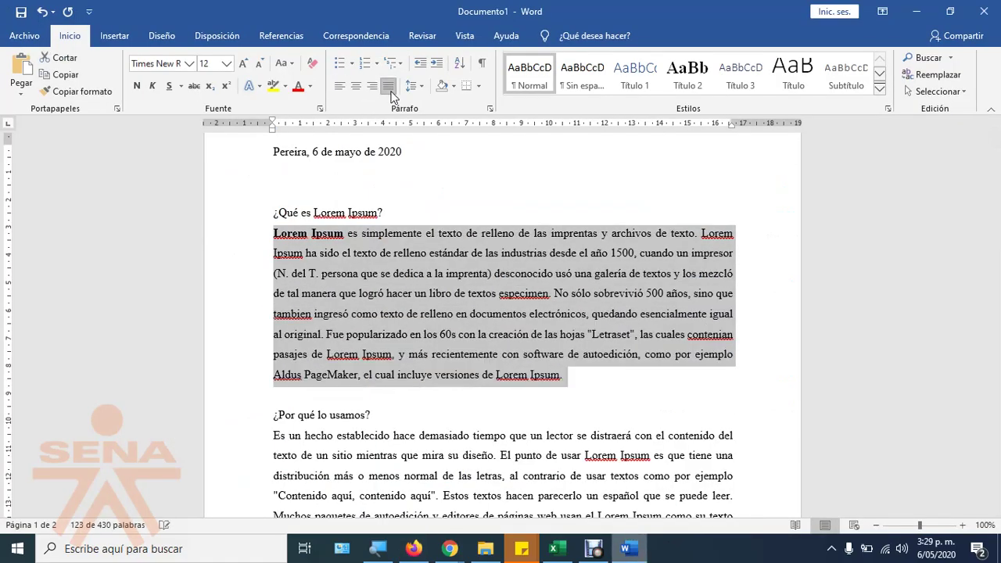
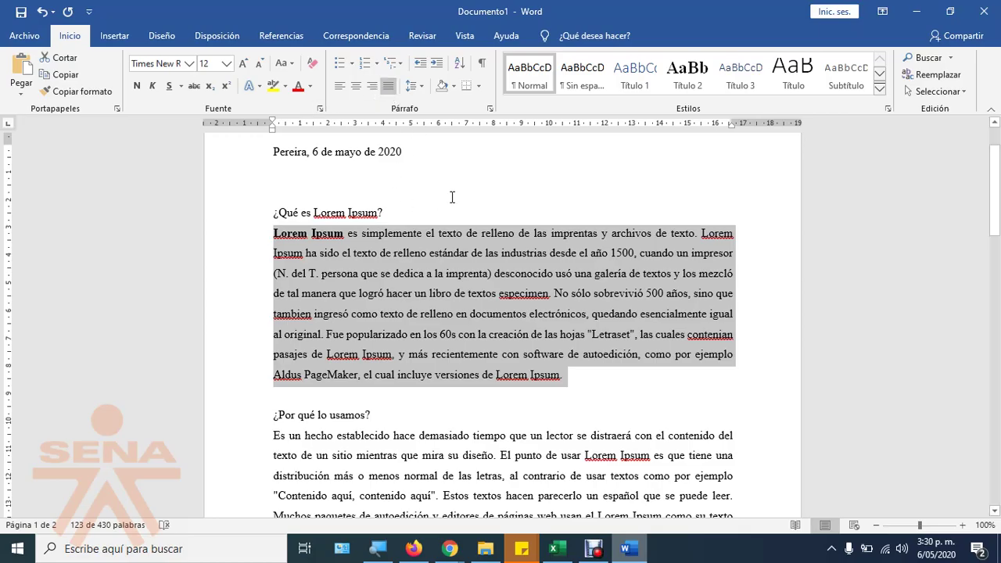
Step: Left-align the first Lorem Ipsum paragraph and consult the APA norms page in Firefox
click(339, 87)
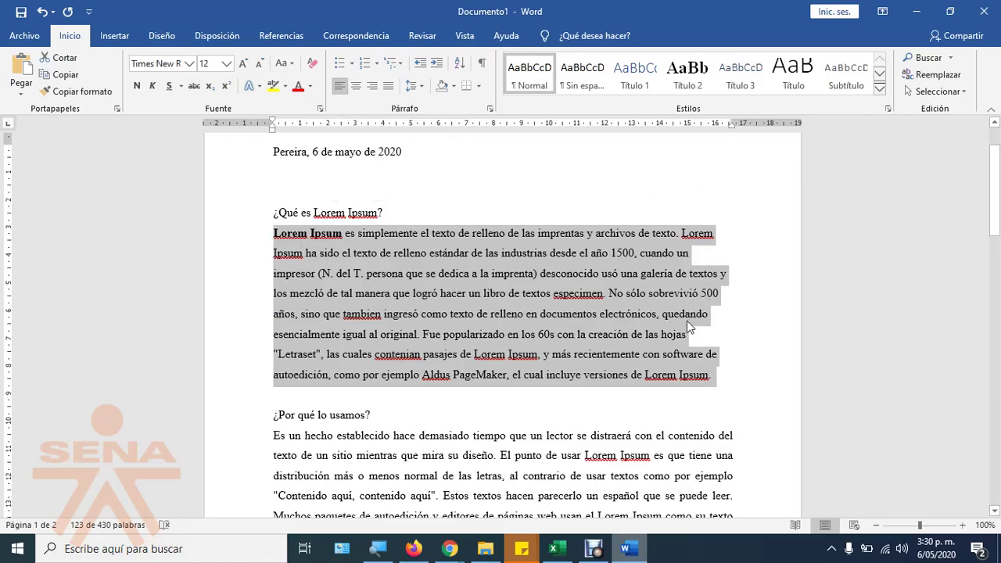
click(725, 352)
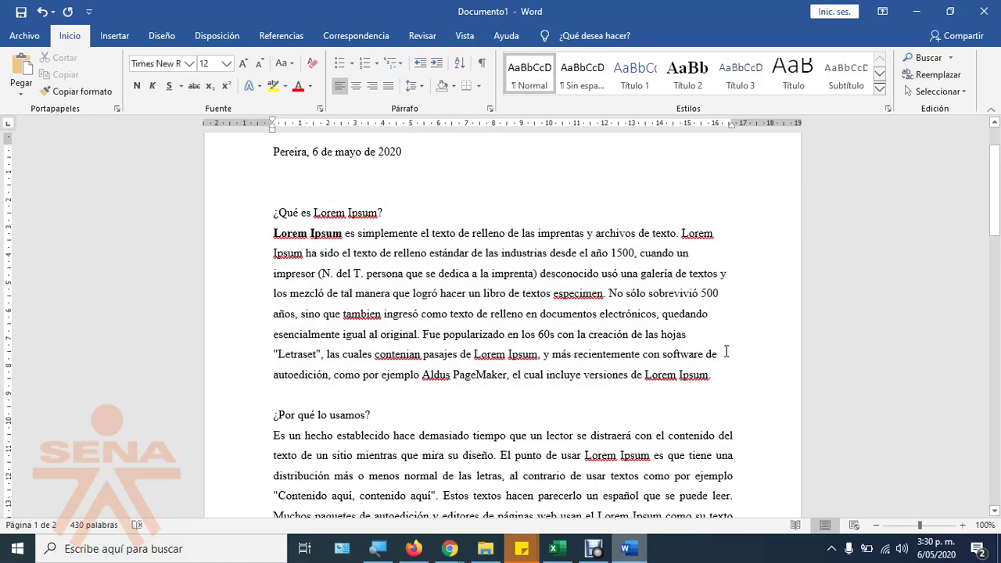
click(413, 548)
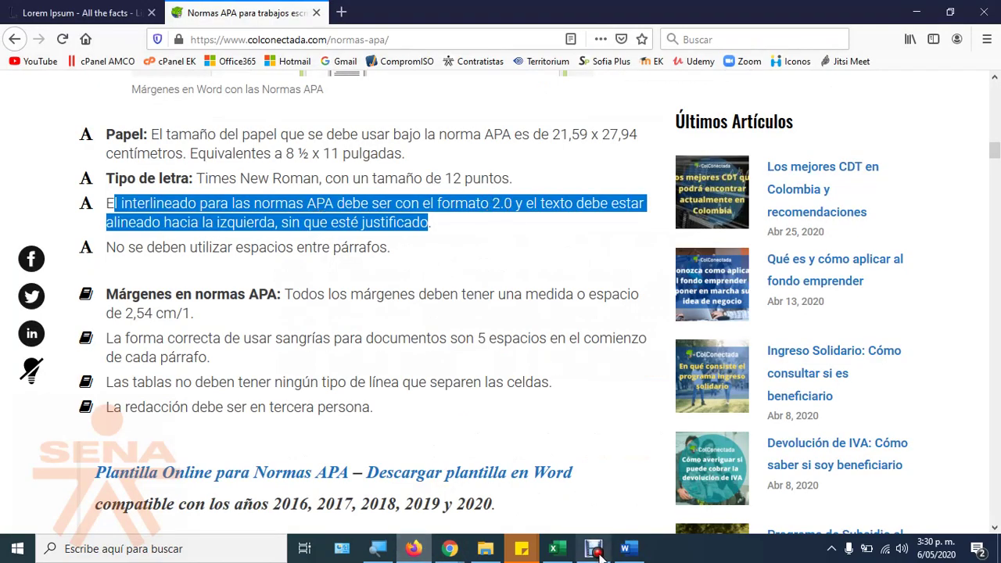
Step: Back in Word, select the whole document and bring up the Párrafo settings
click(625, 548)
triple_click(231, 267)
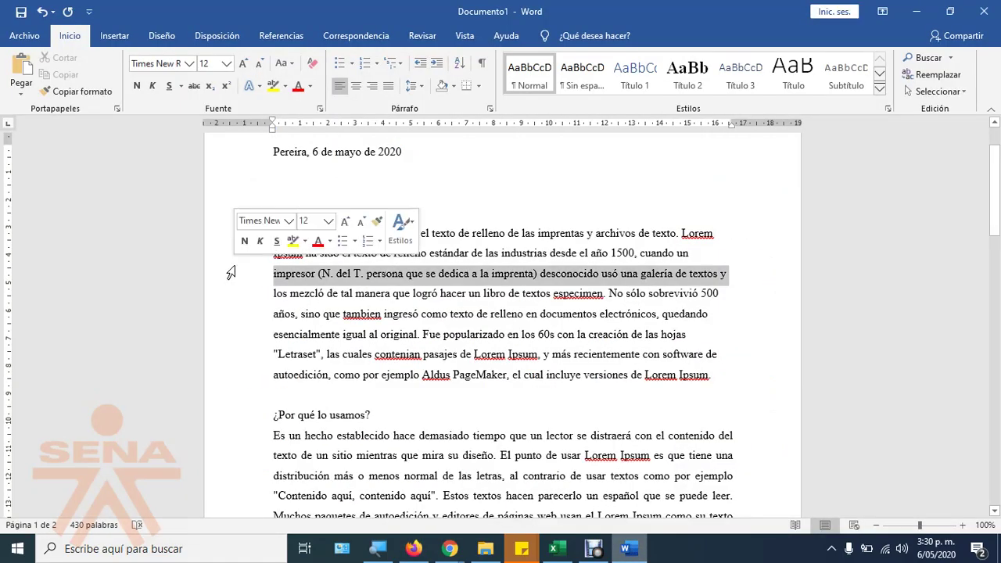
click(490, 109)
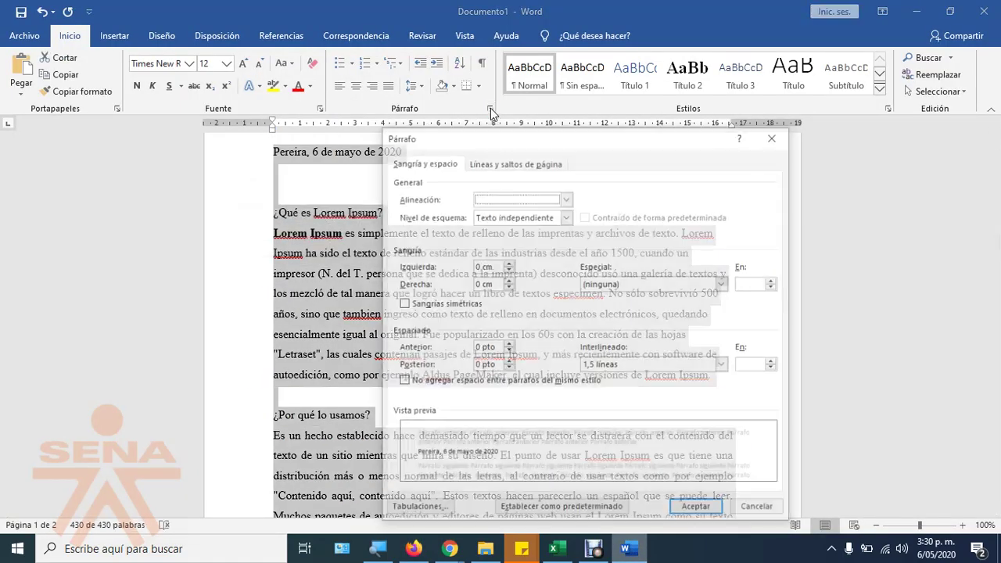
Step: Set the whole document's line spacing to Doble
click(628, 365)
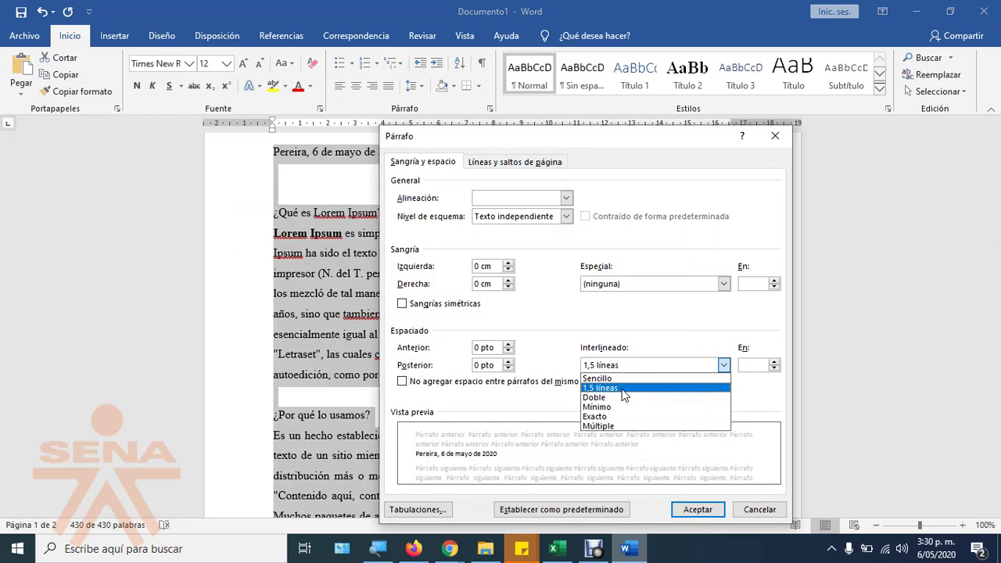
click(623, 397)
click(679, 516)
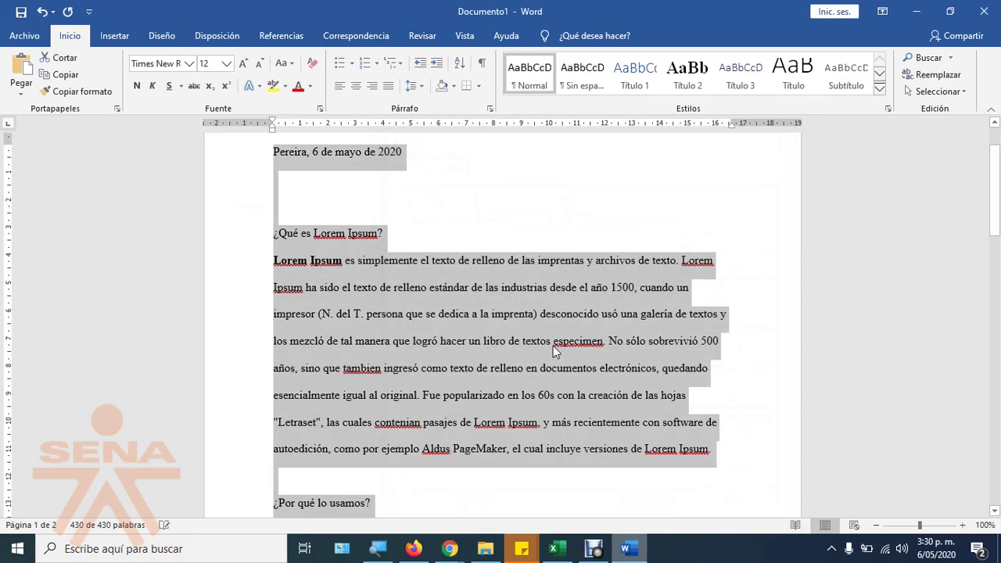
click(541, 341)
Step: Review the double-spaced text, place the cursor in the ¿De dónde viene? paragraph, and return to the APA page
scroll(662, 405, down, 5)
scroll(661, 404, down, 10)
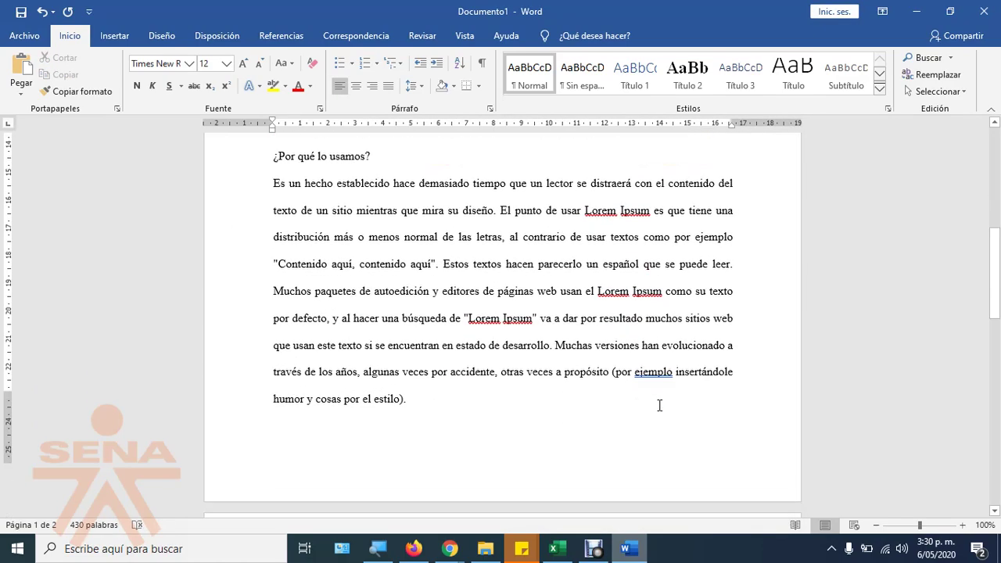
scroll(499, 424, up, 3)
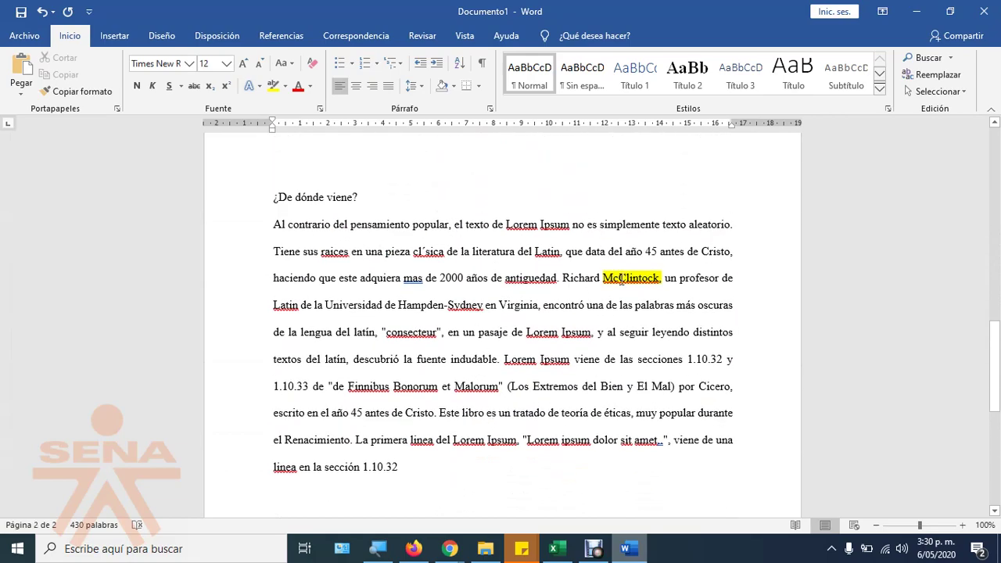
click(621, 278)
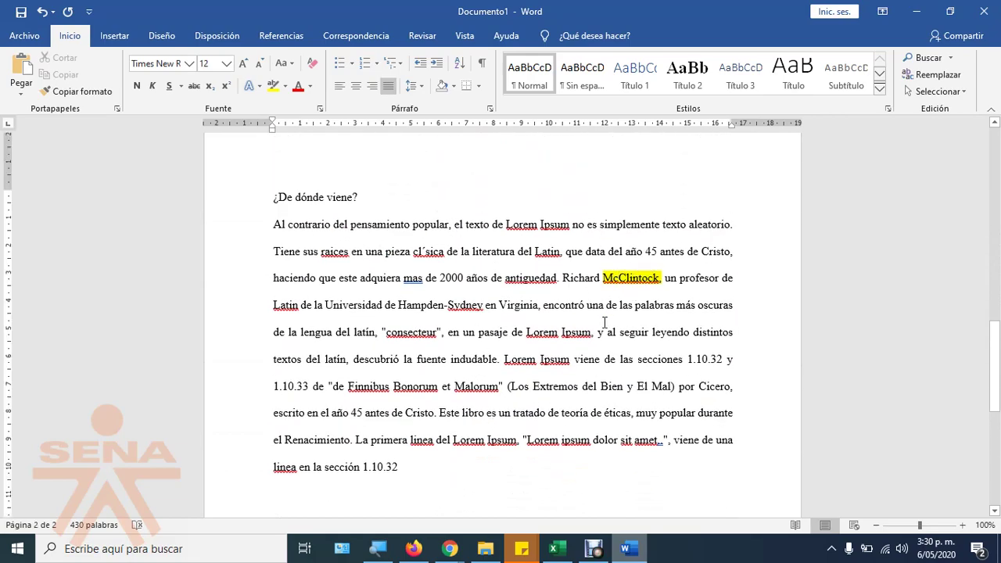
click(414, 548)
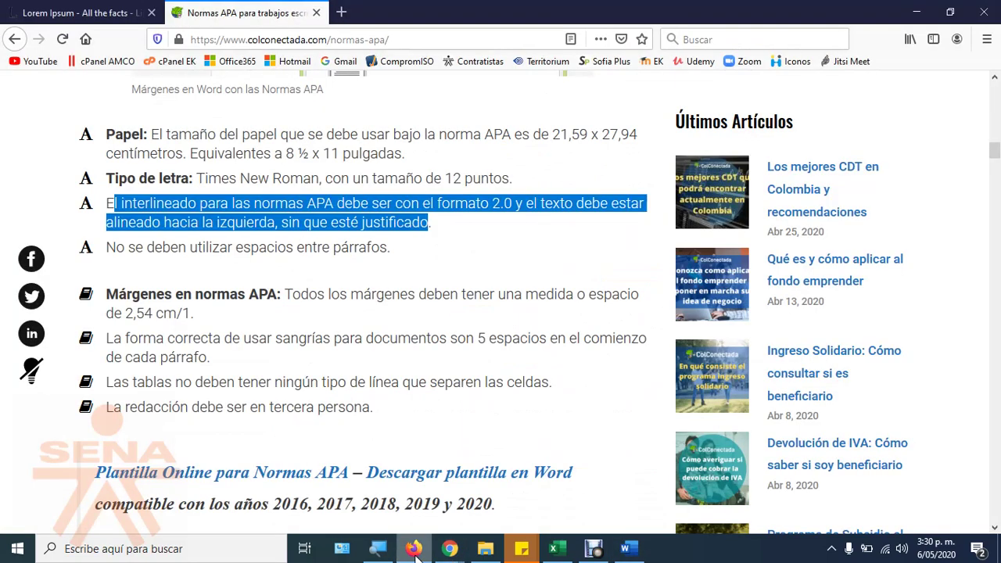
Step: Highlight the APA Sangrías rule about indenting five spaces, then return to Word
scroll(367, 305, down, 1)
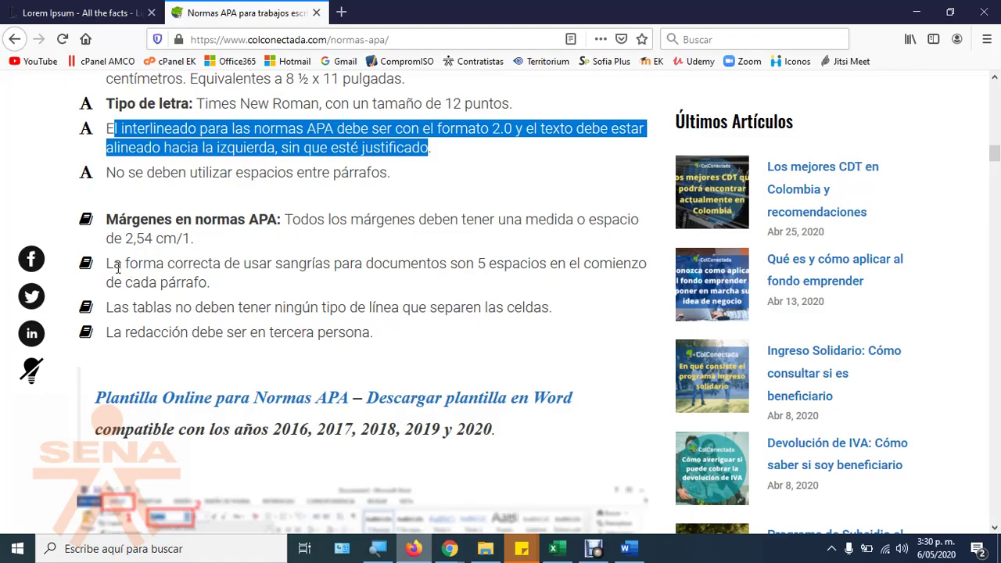
drag(116, 267, 217, 276)
right_click(216, 275)
click(148, 280)
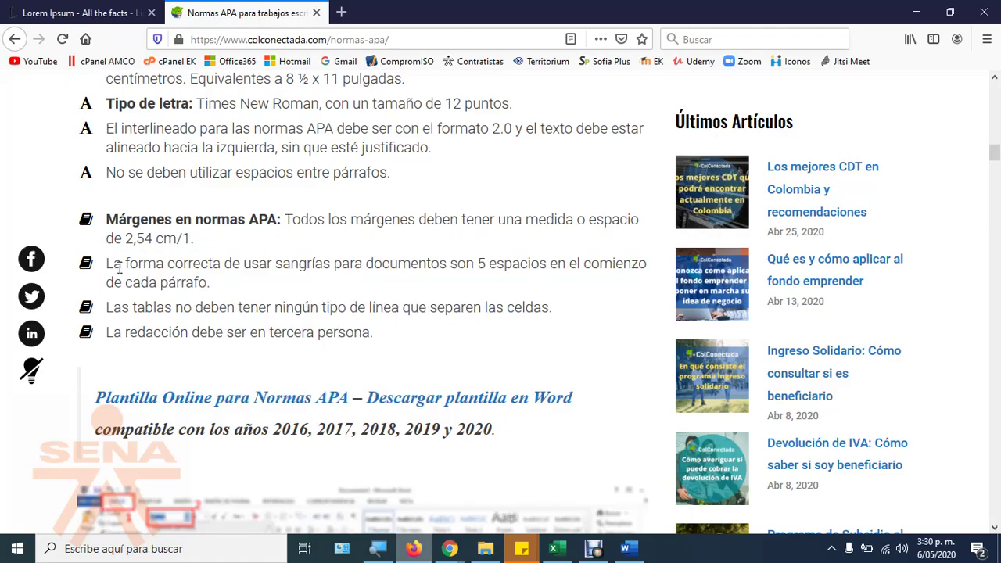
drag(109, 263, 239, 282)
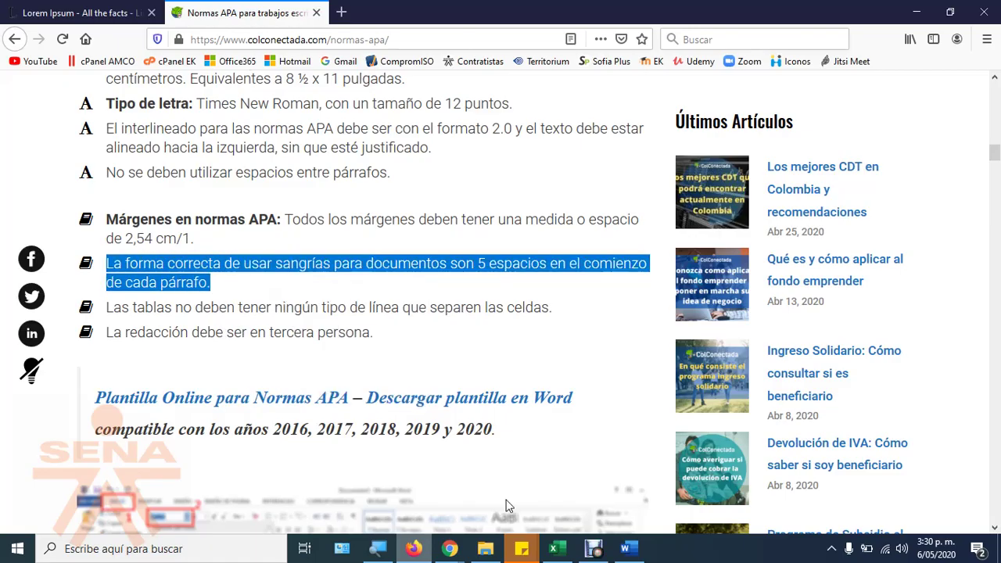
click(624, 548)
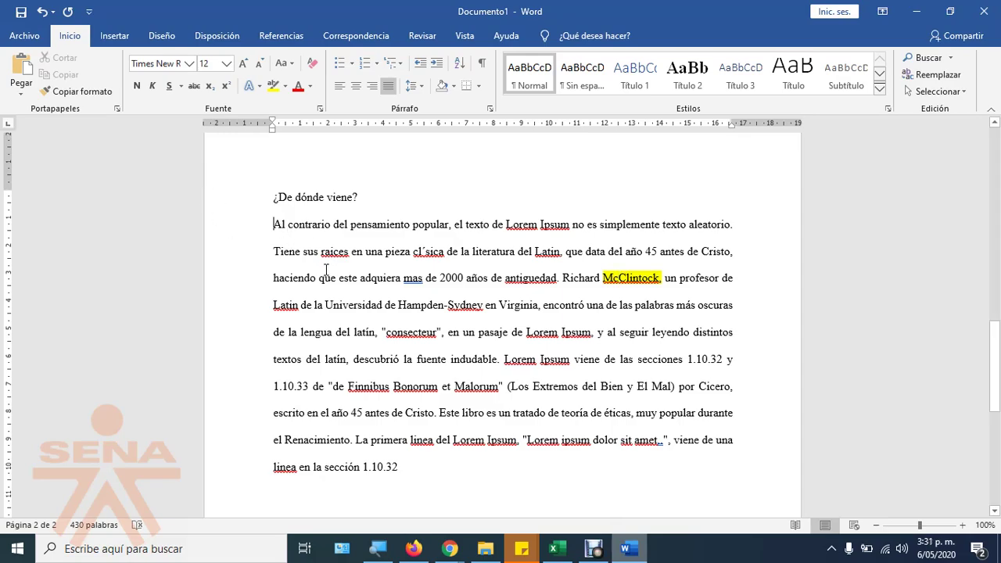
Step: Try Increase and Decrease Indent on the ¿De dónde viene? paragraph, leaving it flush left
click(435, 64)
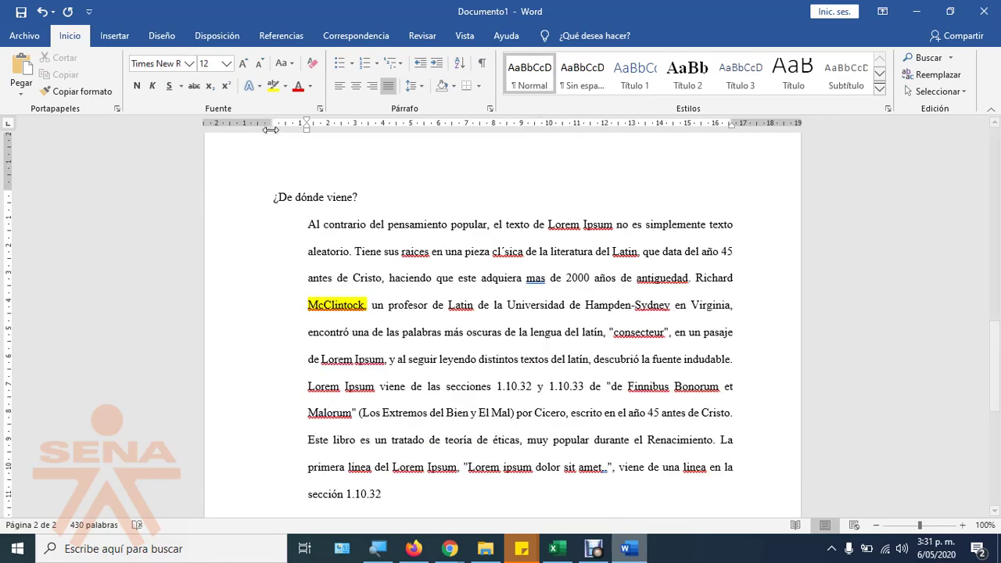
click(420, 64)
click(438, 65)
click(440, 69)
click(419, 66)
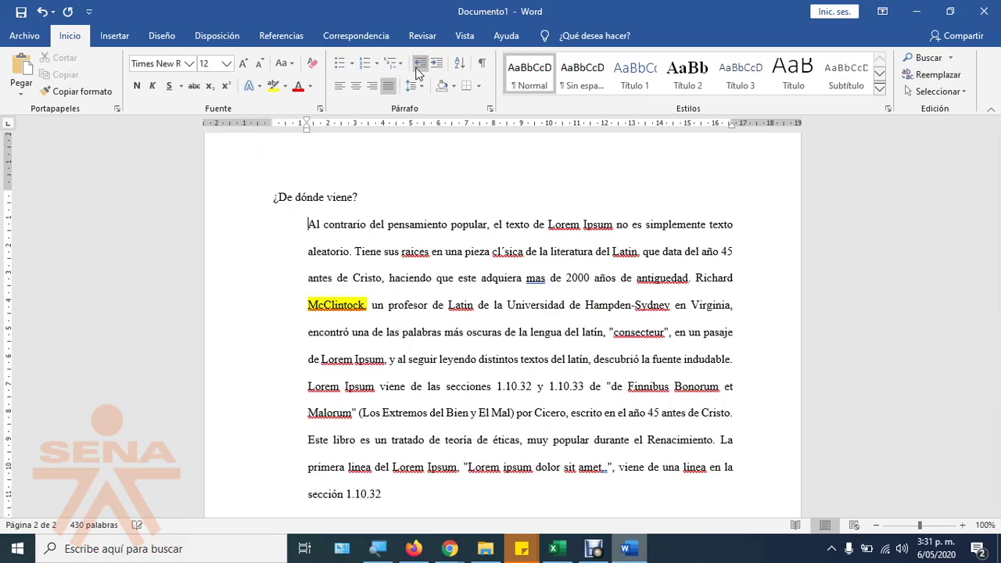
click(420, 68)
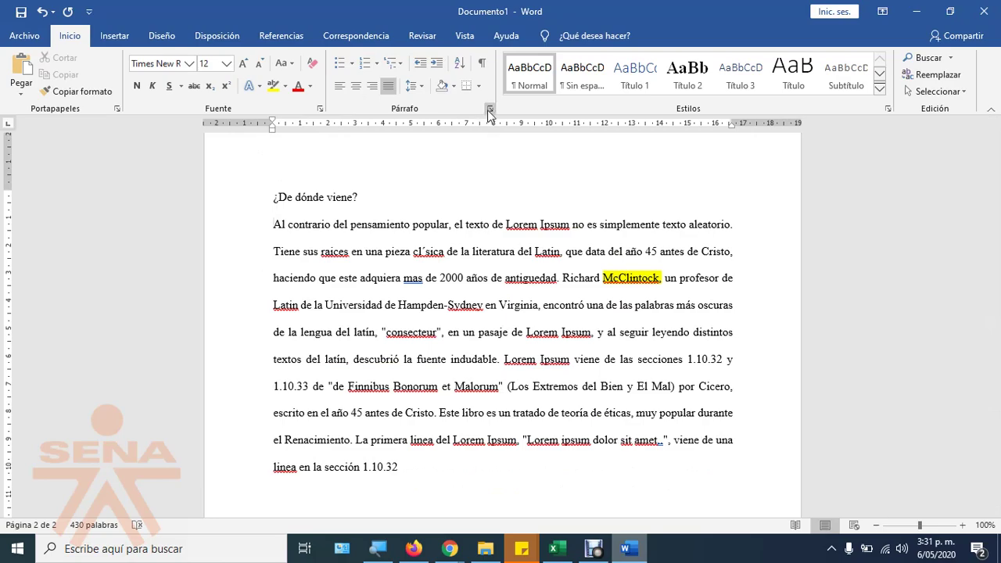
Step: Give the paragraph a 0,5 cm left indent with no special indentation, then return to the APA page
click(489, 109)
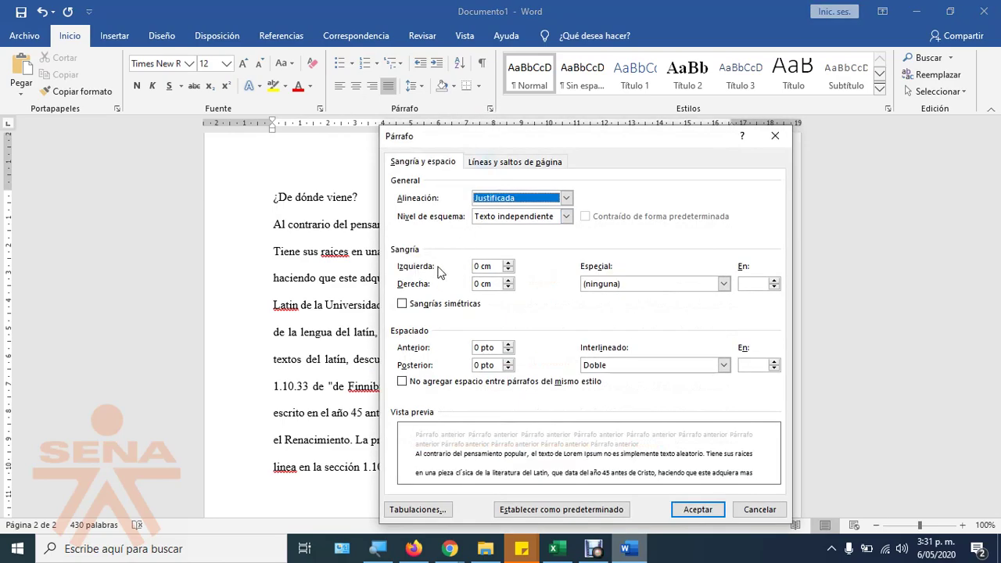
click(650, 287)
click(649, 292)
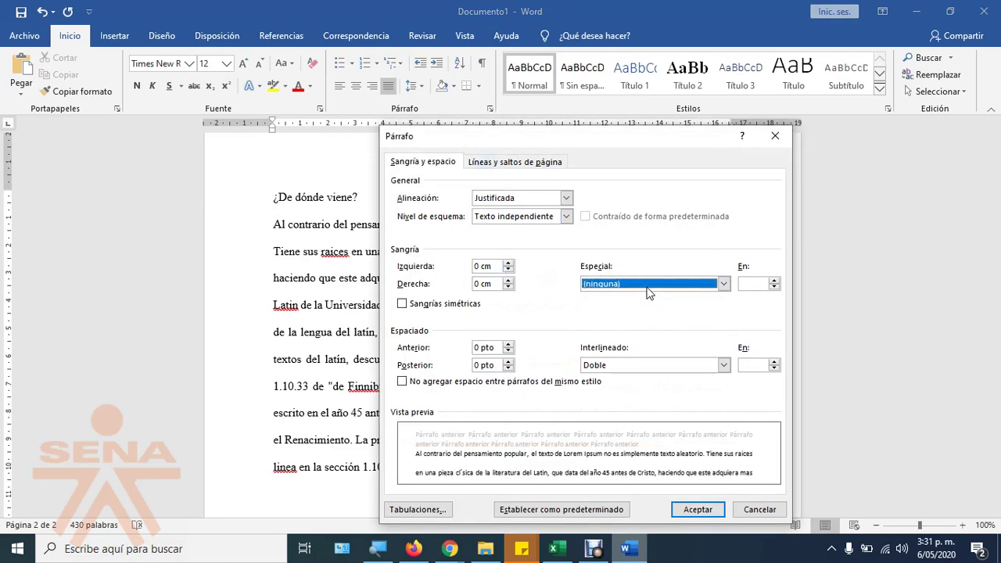
click(508, 265)
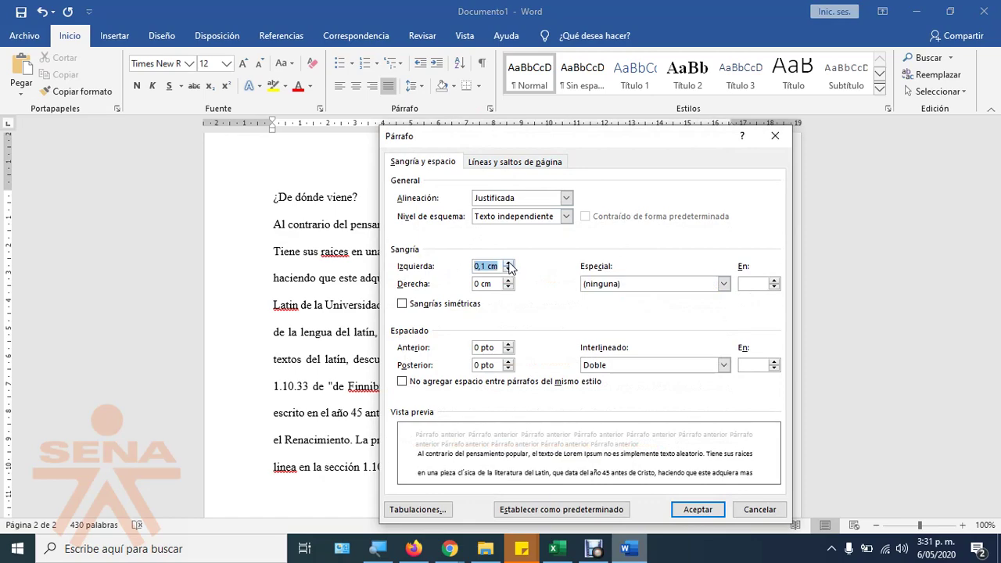
click(508, 264)
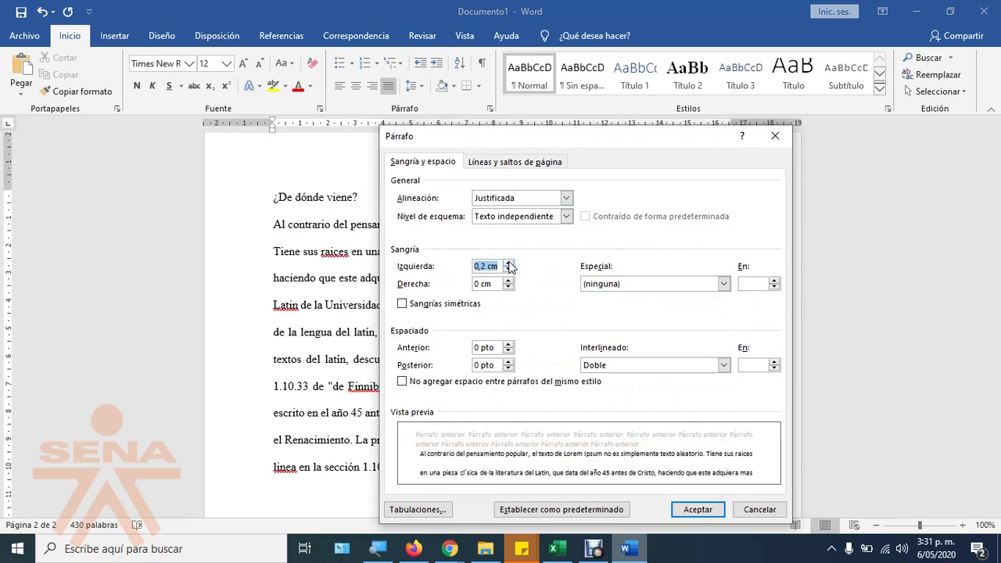
click(509, 263)
click(508, 263)
click(508, 264)
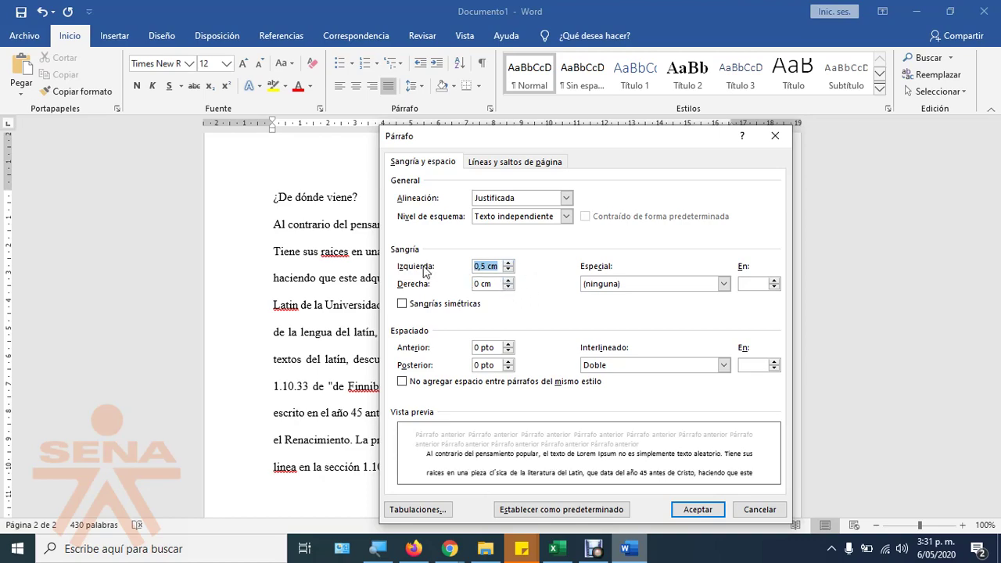
click(698, 509)
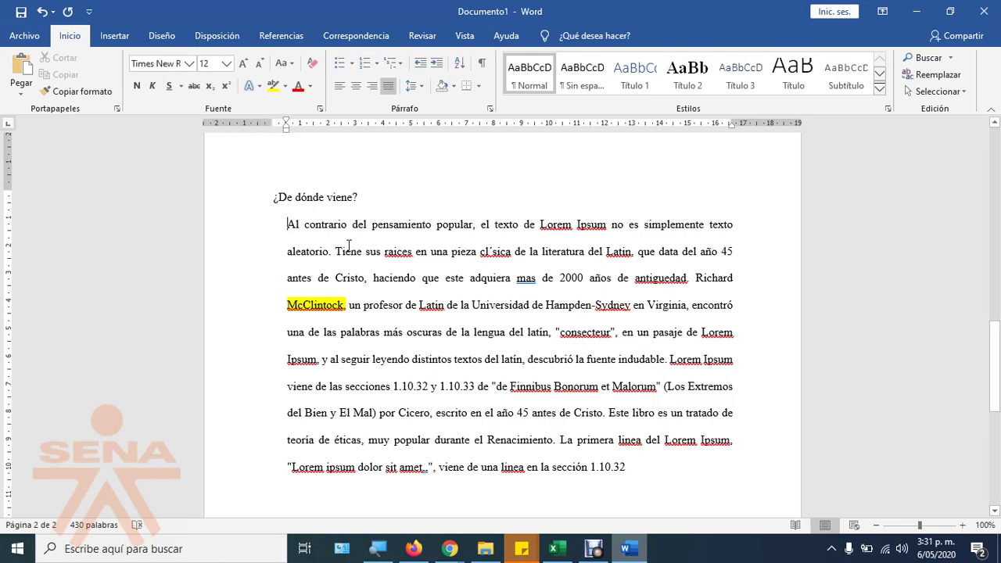
click(413, 548)
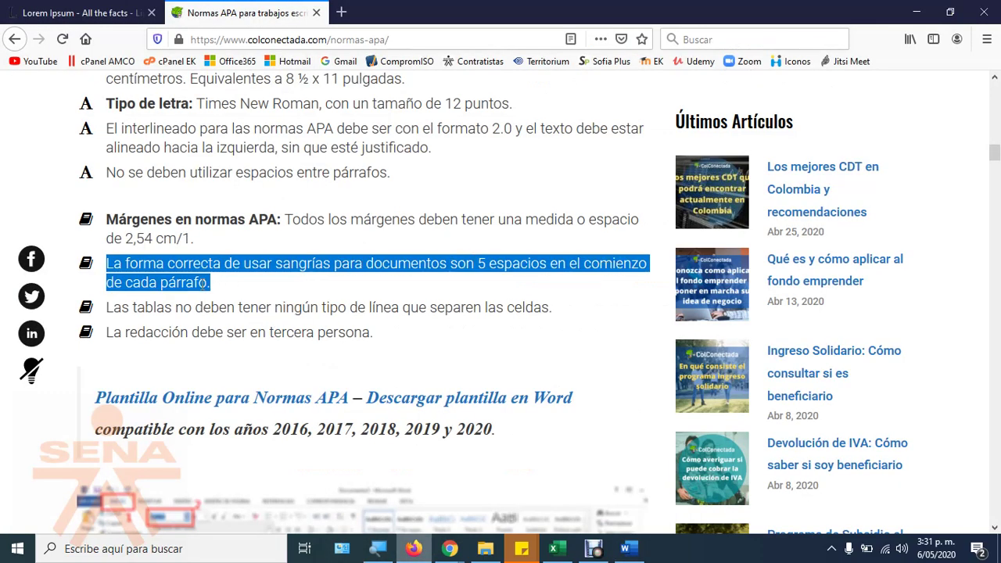
Step: Read the APA guidance on table lines, Tabla 3 and bibliographic references
drag(114, 307, 547, 308)
right_click(344, 305)
click(334, 308)
scroll(374, 398, down, 5)
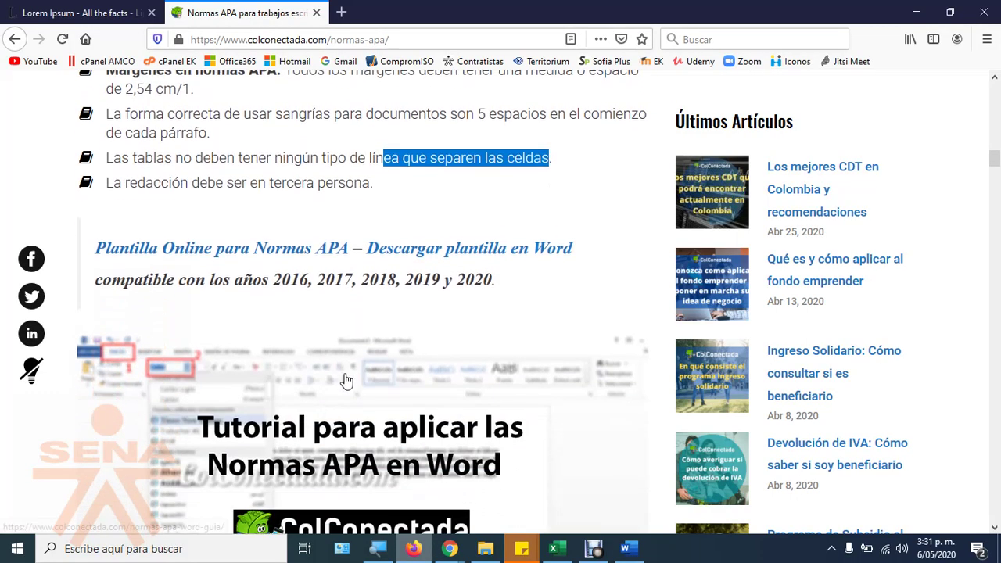
scroll(341, 373, down, 2)
scroll(324, 364, down, 10)
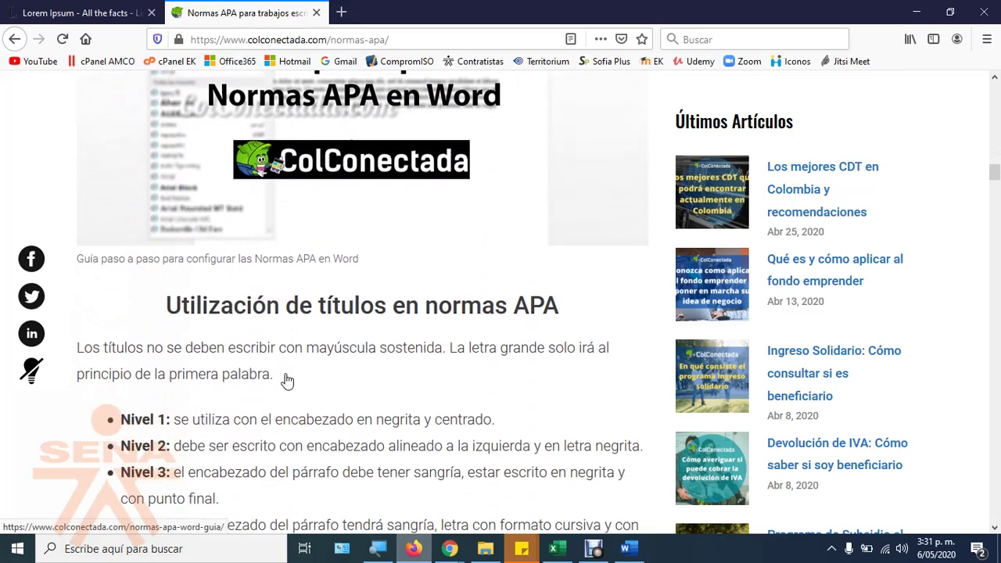
scroll(336, 341, down, 20)
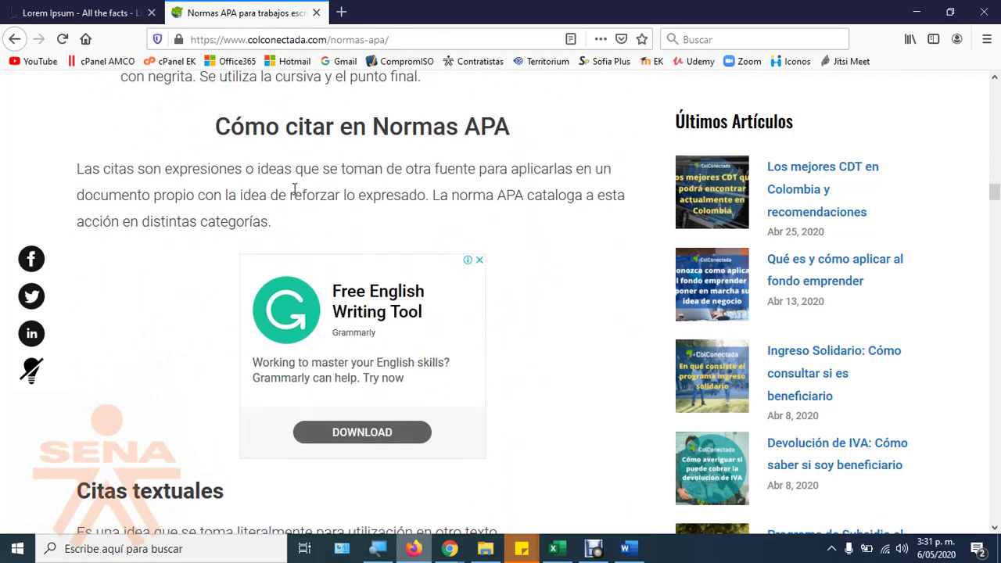
scroll(286, 341, down, 8)
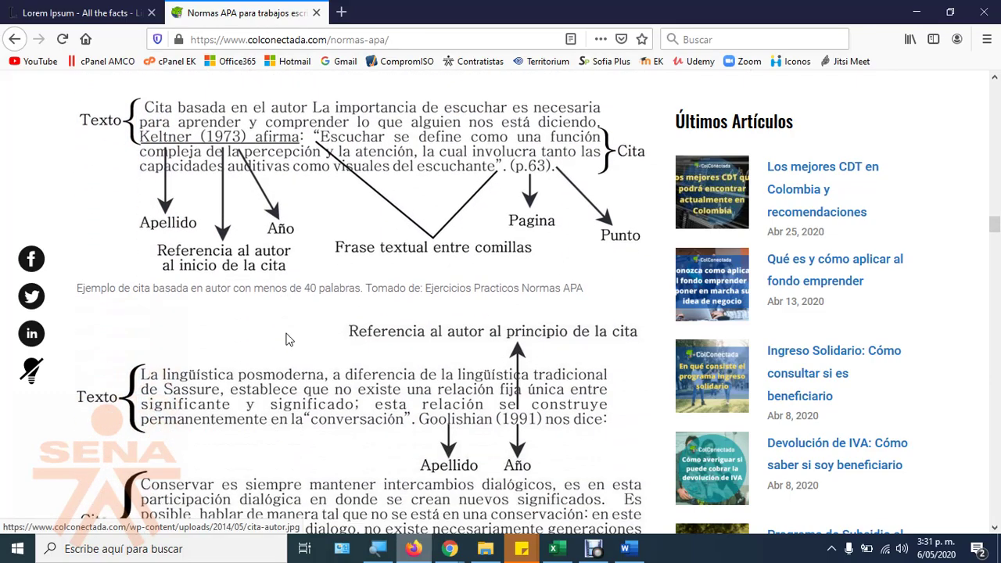
scroll(269, 267, down, 20)
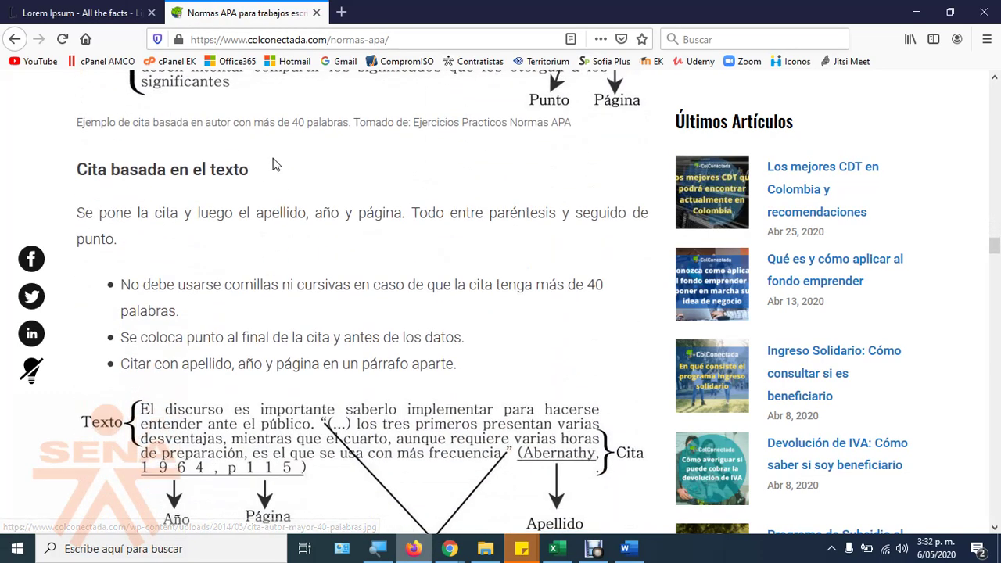
scroll(300, 200, down, 8)
scroll(310, 239, up, 5)
scroll(209, 309, down, 8)
scroll(304, 361, down, 8)
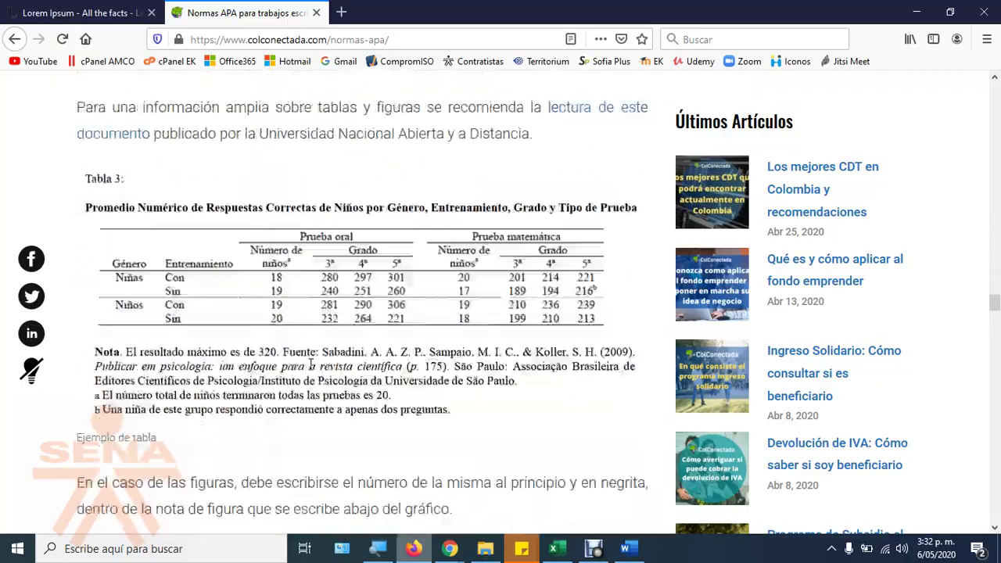
scroll(335, 339, up, 4)
scroll(356, 358, down, 2)
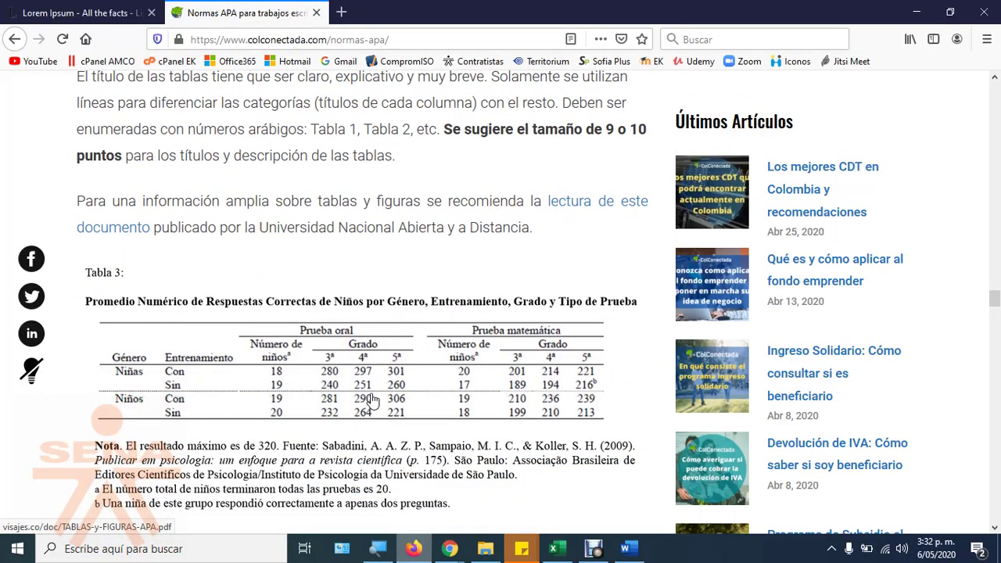
scroll(356, 433, down, 4)
scroll(343, 418, down, 3)
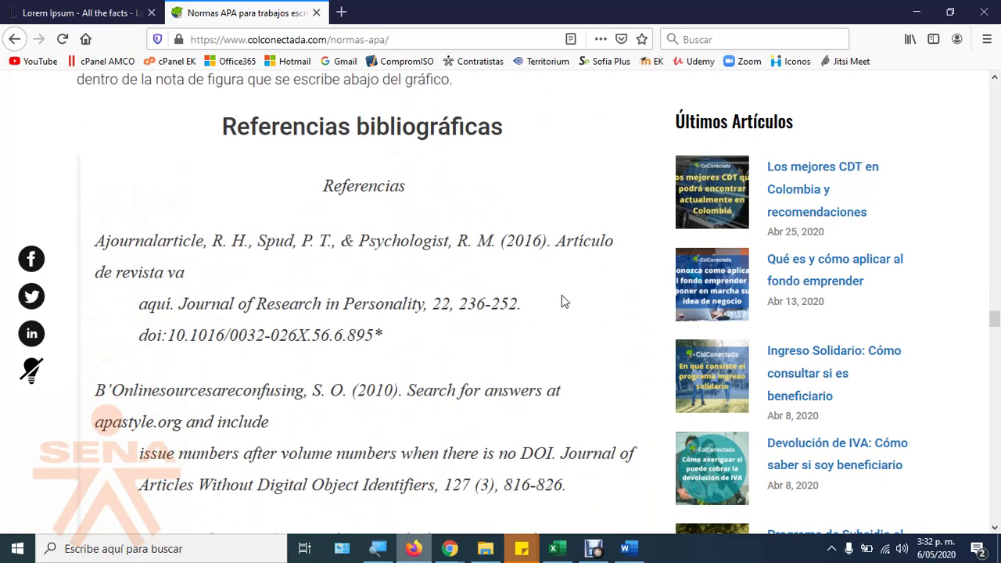
scroll(355, 303, up, 3)
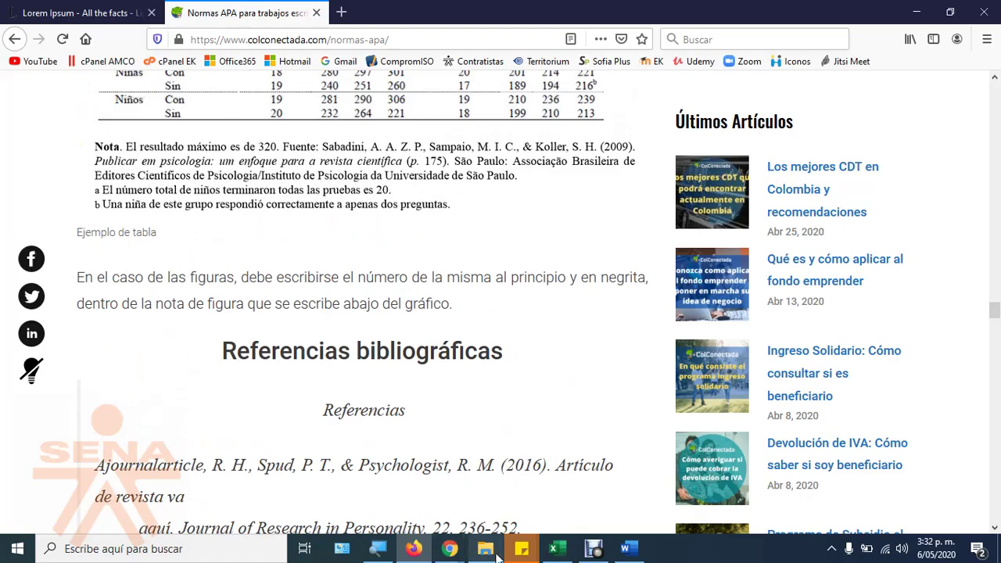
Step: Hide the Jitsi screen-sharing notice and bring the Word document back up
mouse_move(458, 557)
click(673, 438)
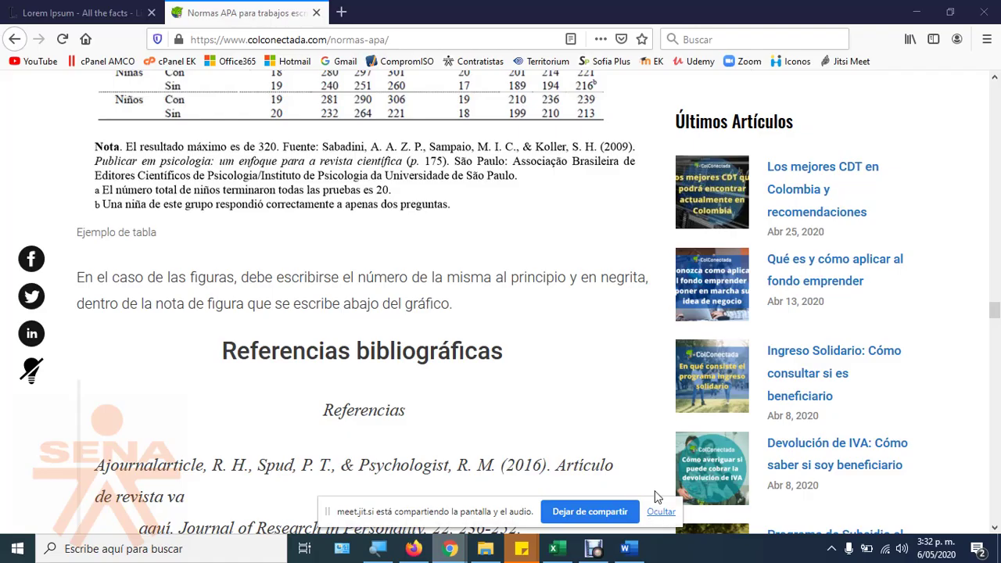
click(662, 513)
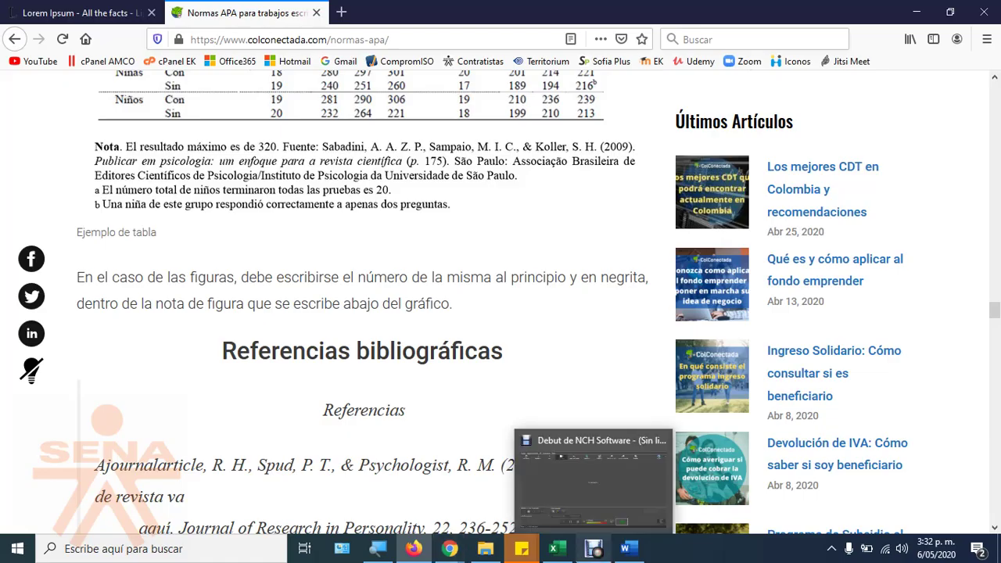
click(625, 548)
scroll(500, 313, up, 8)
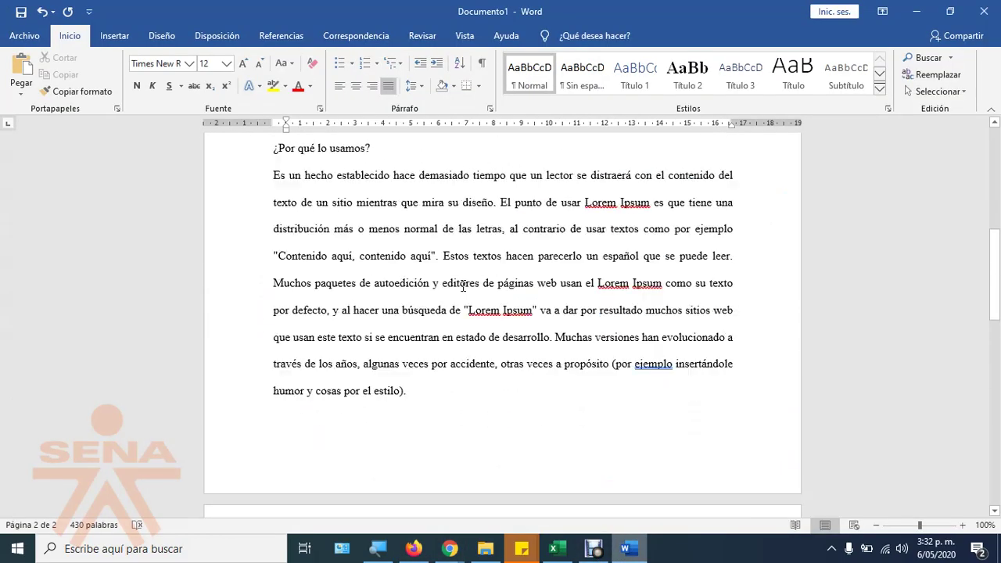
click(34, 39)
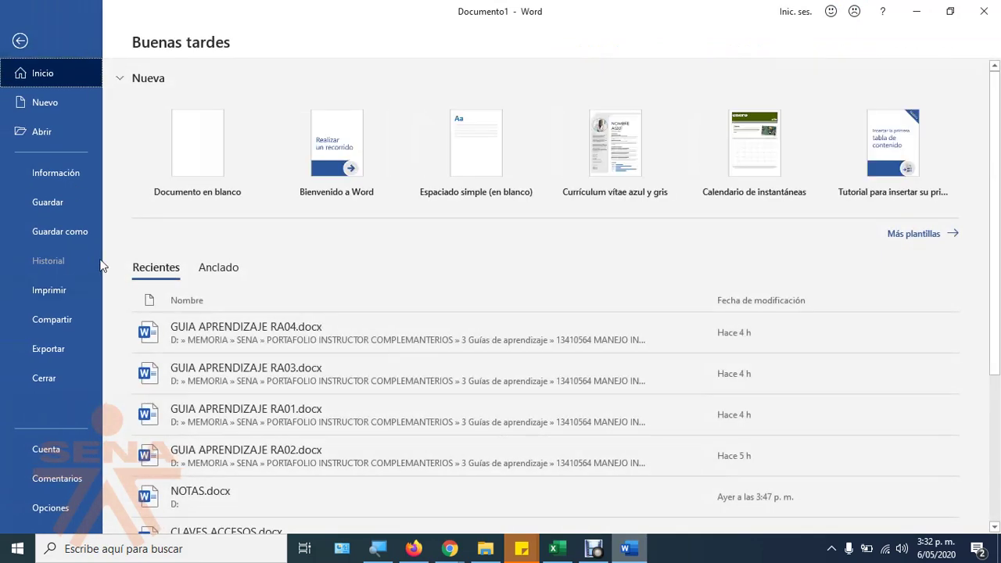
click(78, 232)
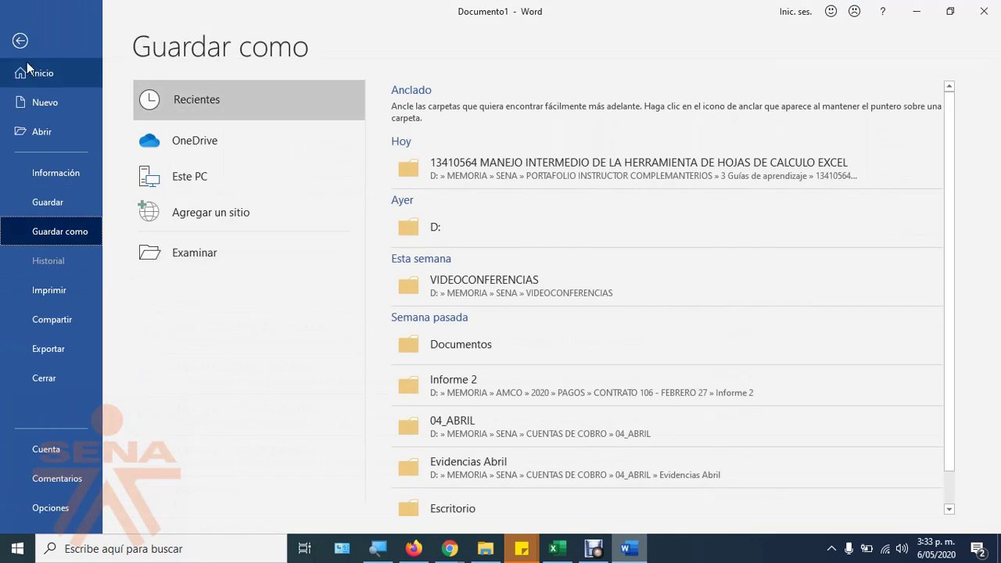
click(21, 41)
scroll(440, 279, up, 5)
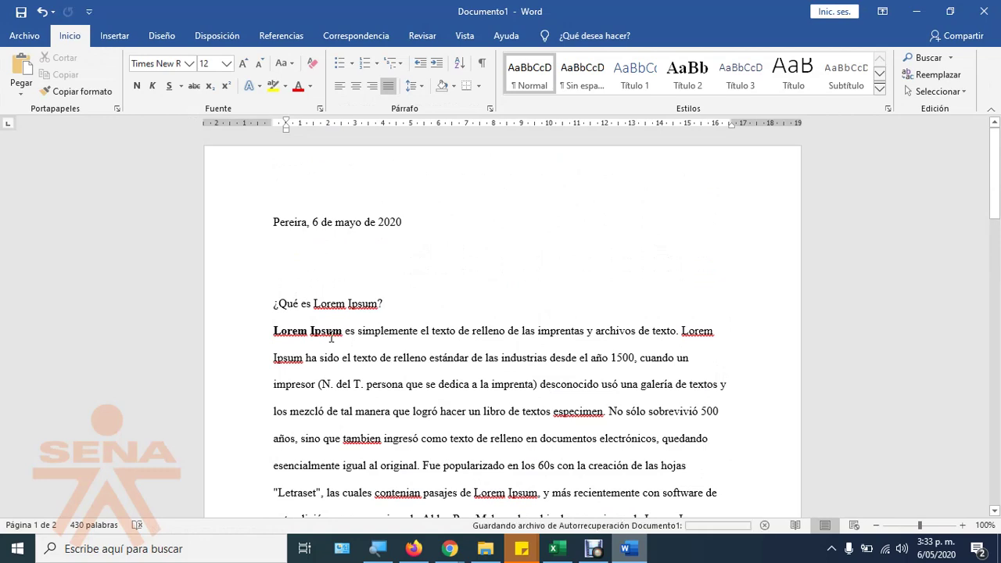
Step: Preview the Tabla size grid under Insertar, closing it without inserting a table
click(116, 38)
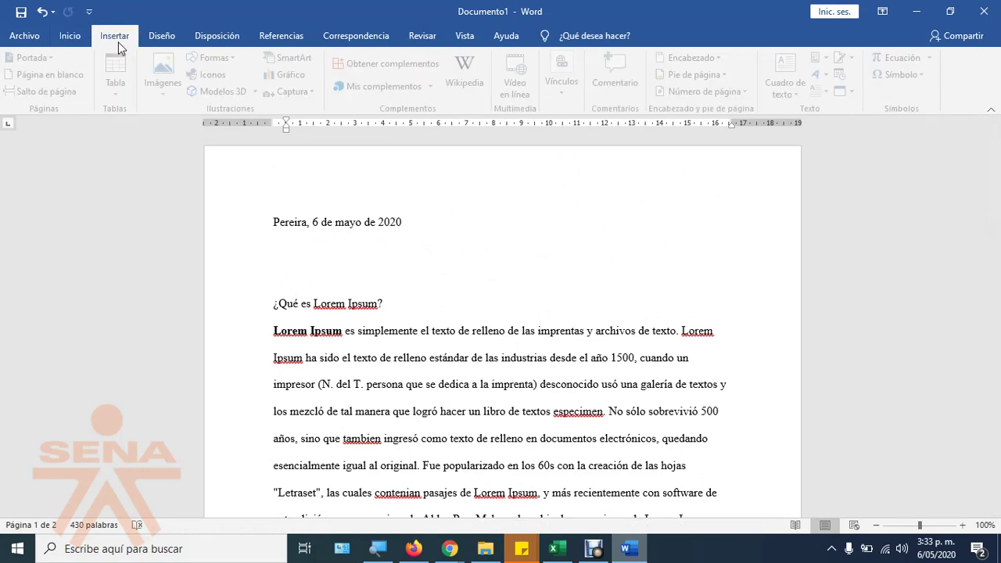
click(125, 83)
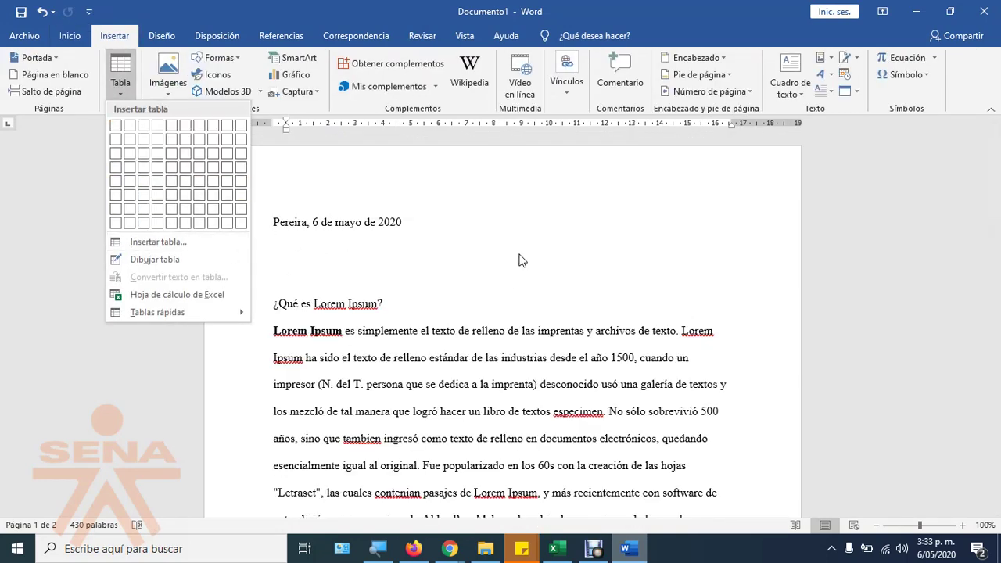
click(512, 272)
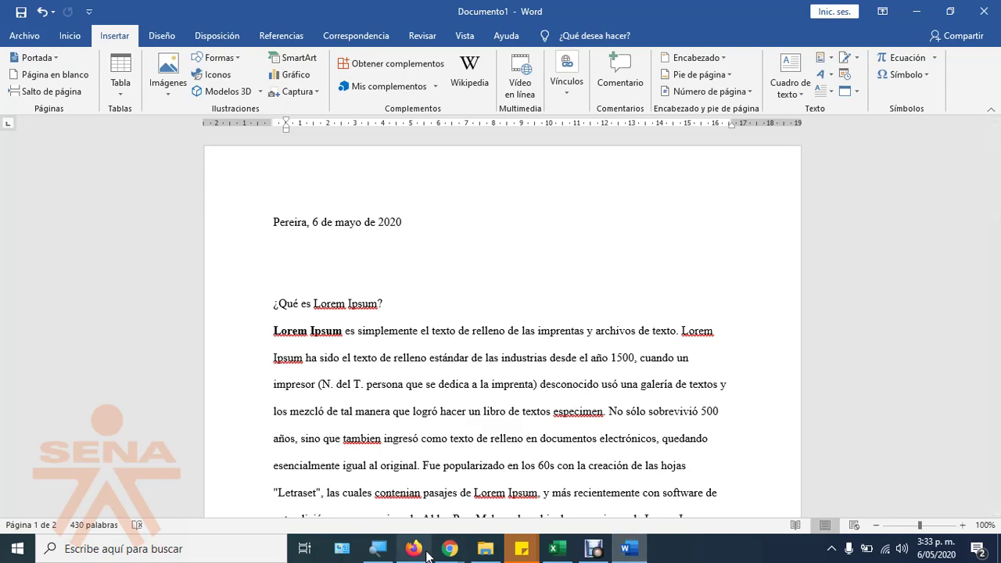
Step: Close the Jitsi screen-sharing bar and bring the Jitsi Meet call window forward
click(591, 473)
mouse_move(450, 547)
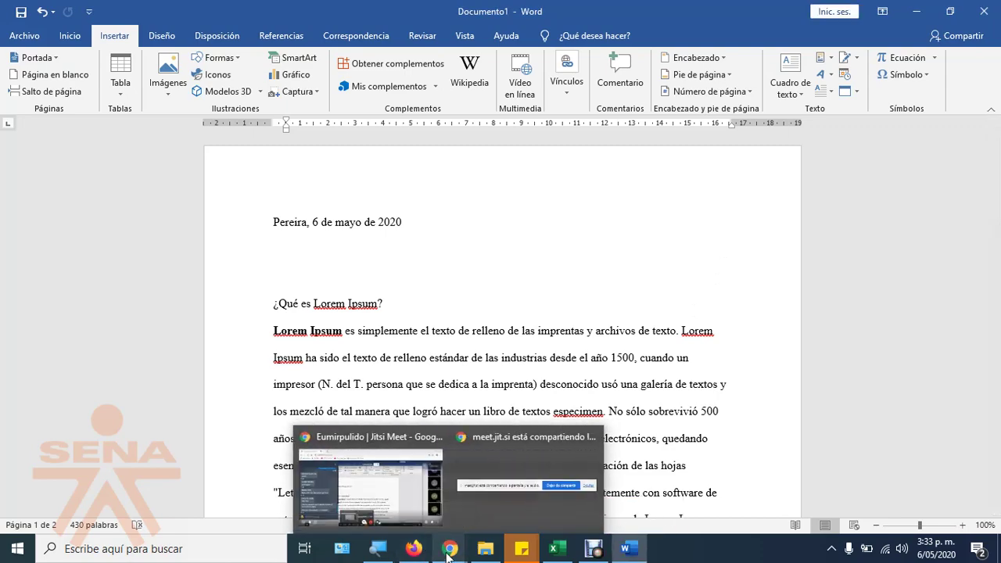
click(503, 505)
click(590, 512)
mouse_move(450, 548)
click(450, 483)
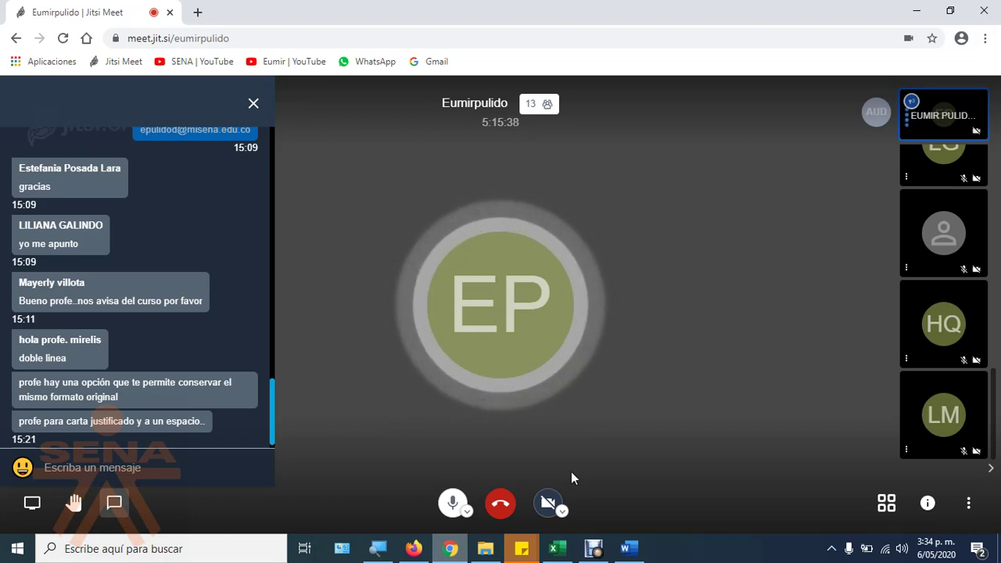
Step: Read the normas-apa.org Interlineado de Párrafo page from Google results, close it, and return to Jitsi
click(413, 548)
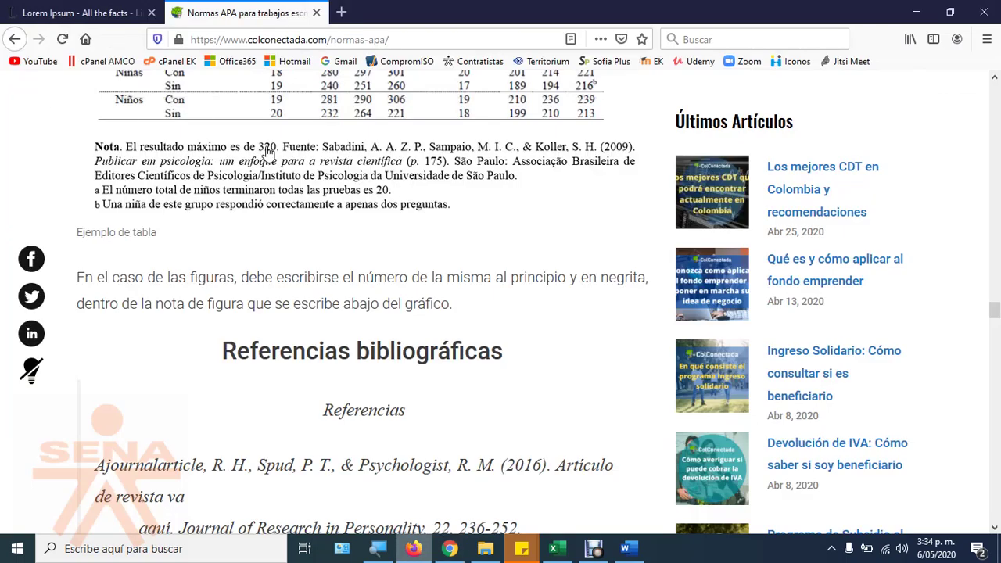
click(14, 39)
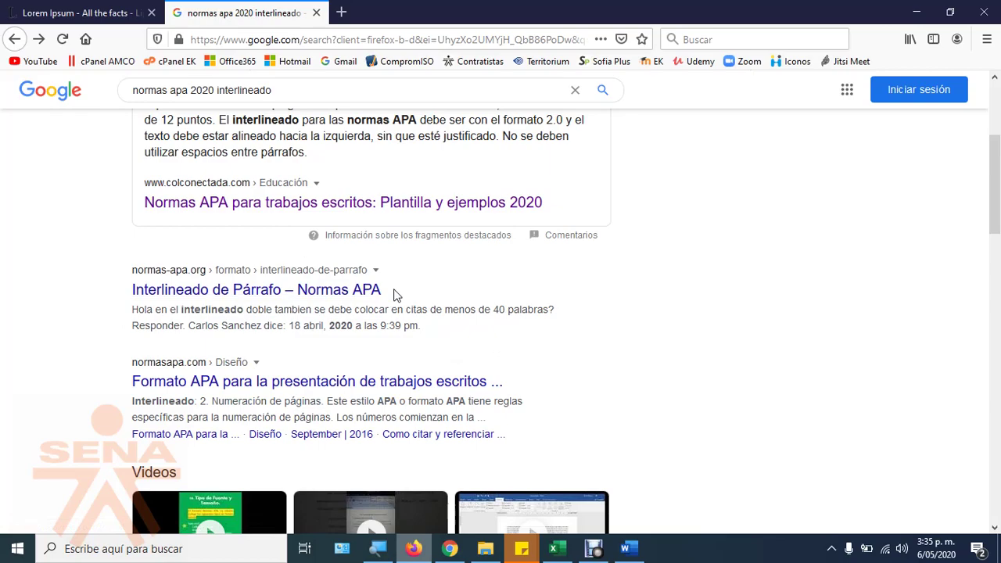
click(254, 291)
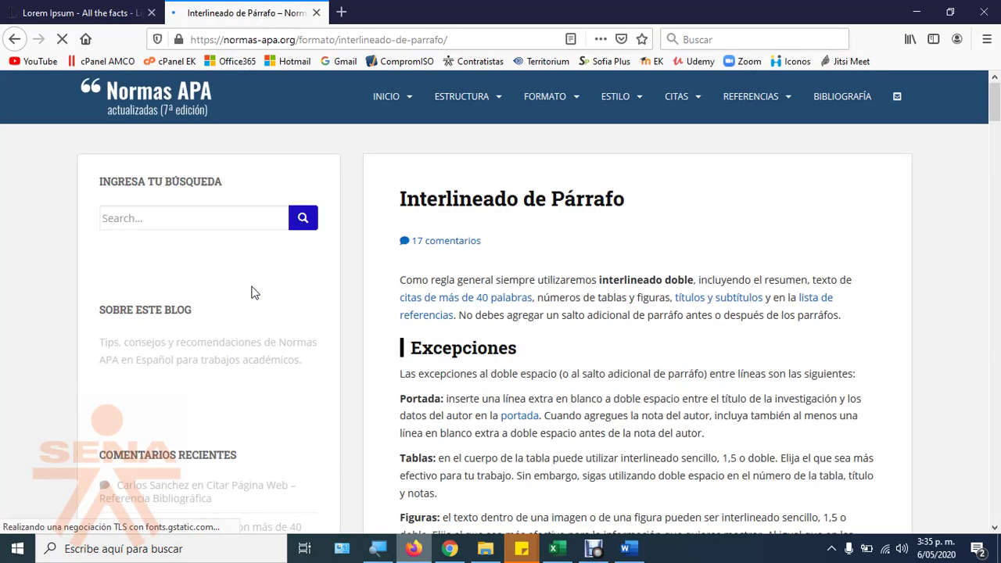
scroll(438, 375, down, 1)
scroll(438, 375, down, 4)
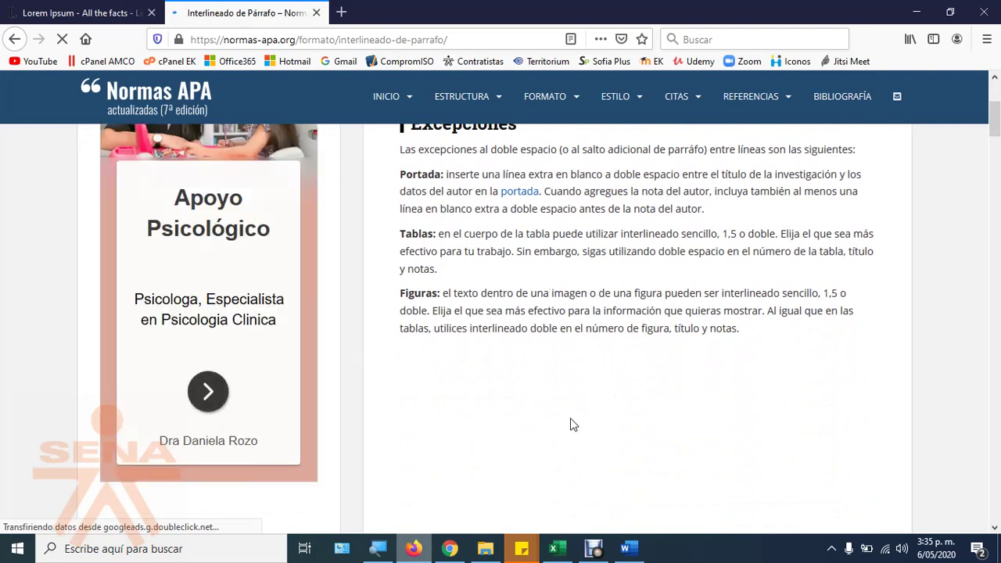
click(316, 13)
key(alt+Tab)
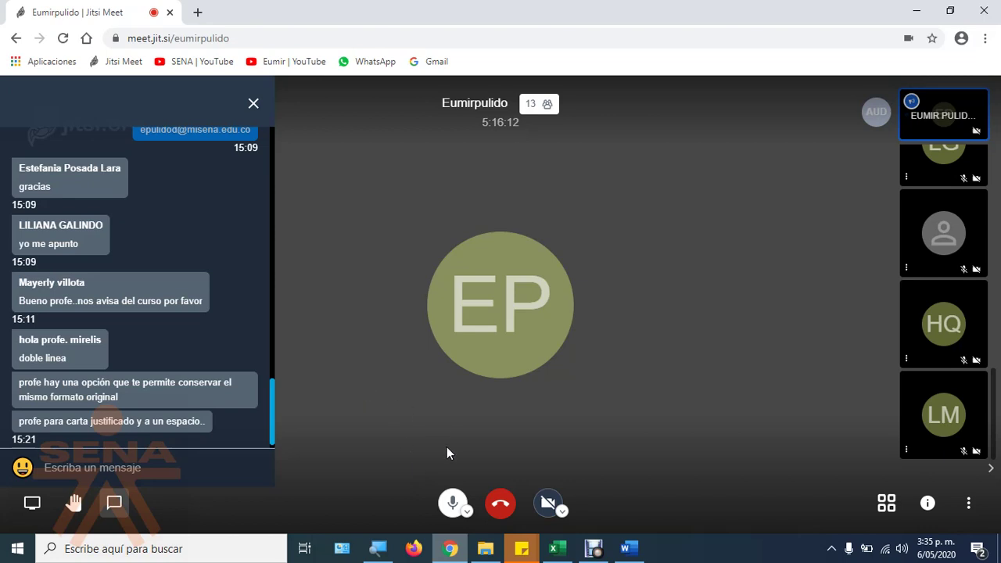
Step: Open the Excel attendance workbook, glancing back at the Jitsi call to check who is present
click(557, 549)
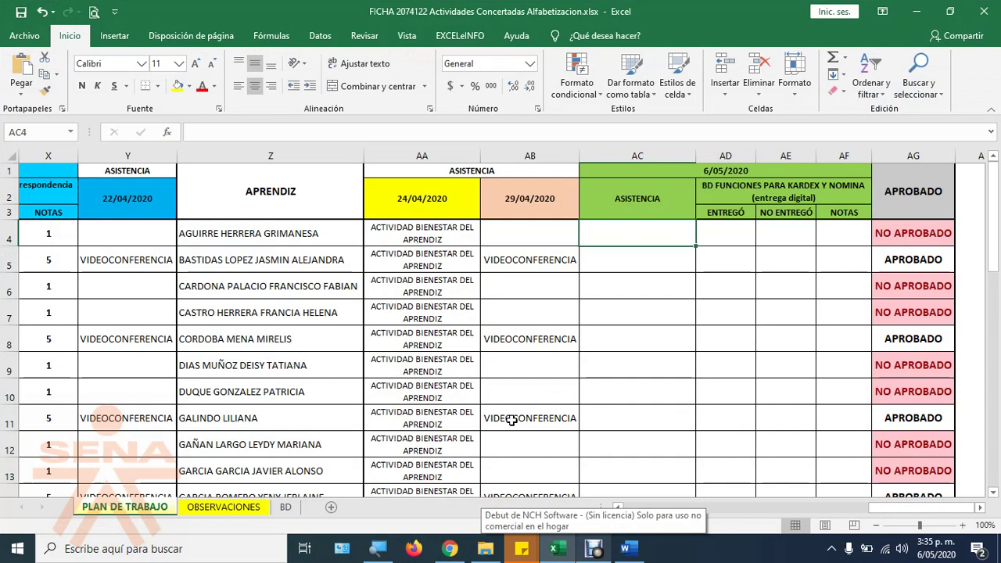
scroll(512, 420, down, 1)
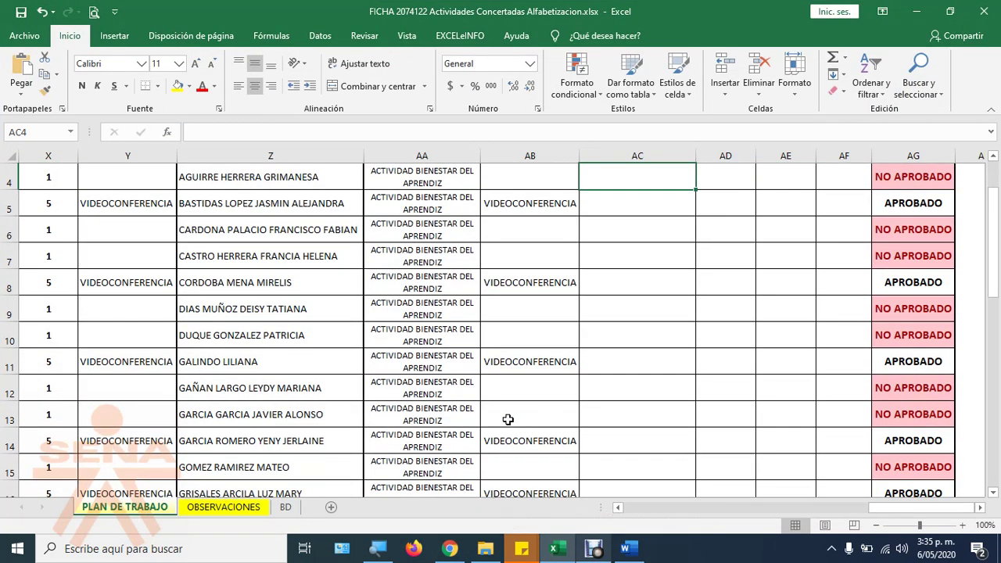
key(alt+Tab)
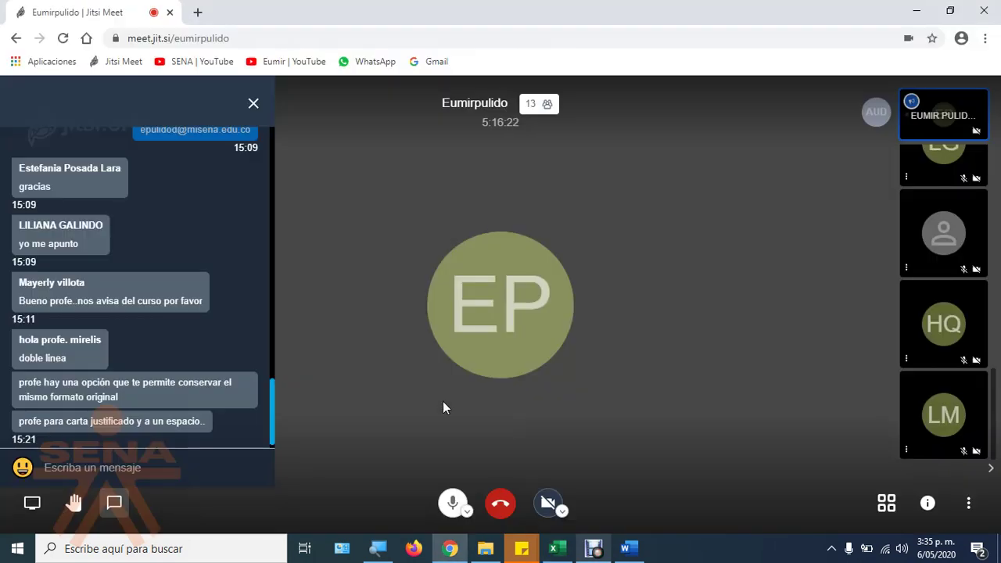
scroll(124, 273, up, 1)
scroll(180, 283, up, 5)
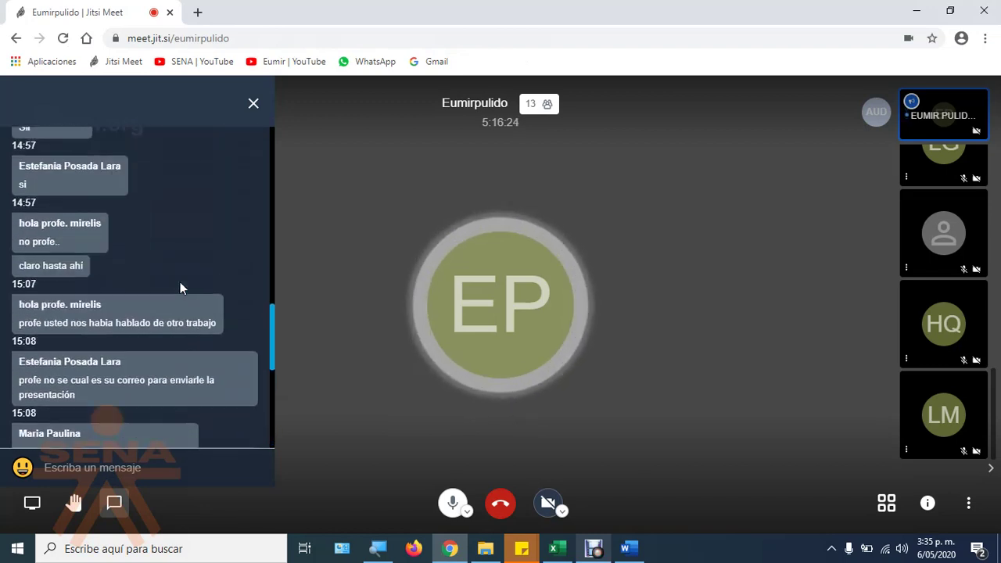
scroll(180, 281, up, 3)
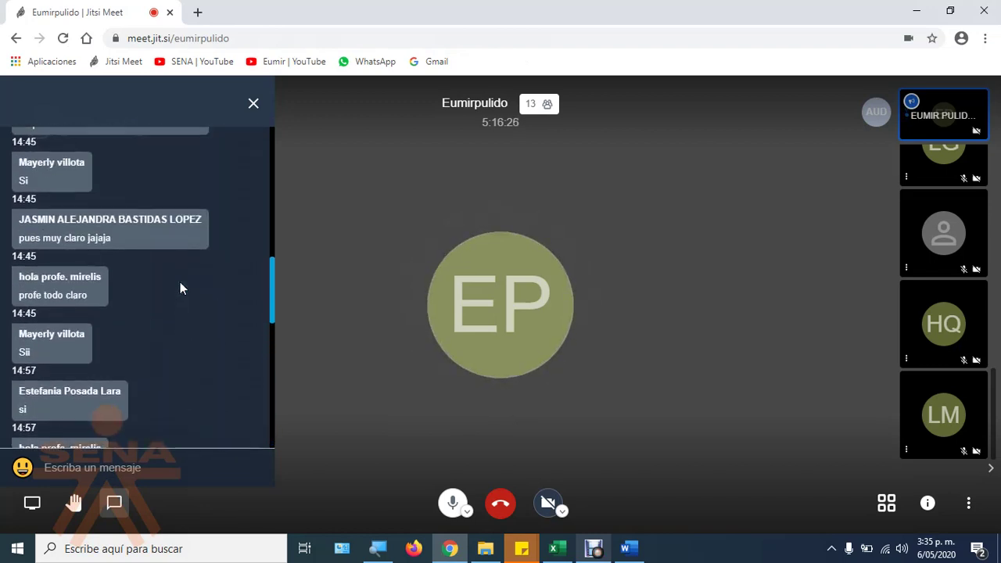
key(alt+Tab)
Step: Enter VIDEOCONFERENCIA in cell AC5 and autofit column AC to the text
text(vi)
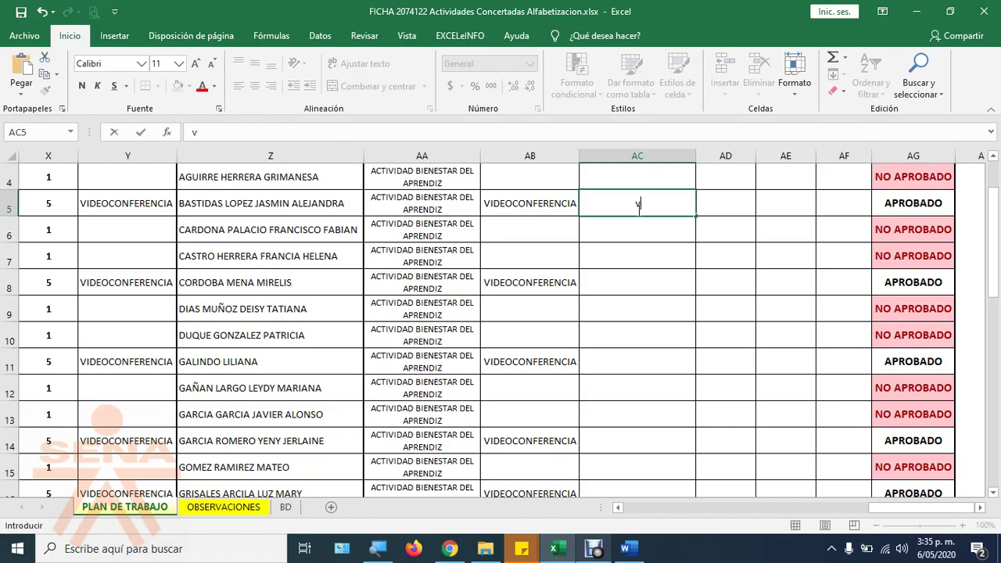
key(BackSpace)
key(Tab)
text(vide)
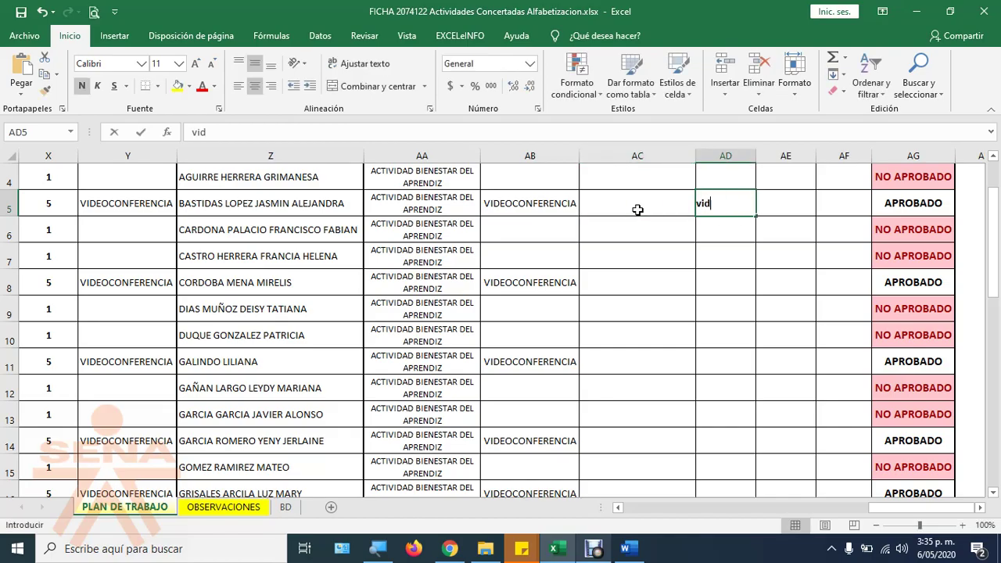
key(BackSpace)
key(BackSpace)
key(BackSpace)
key(BackSpace)
click(637, 210)
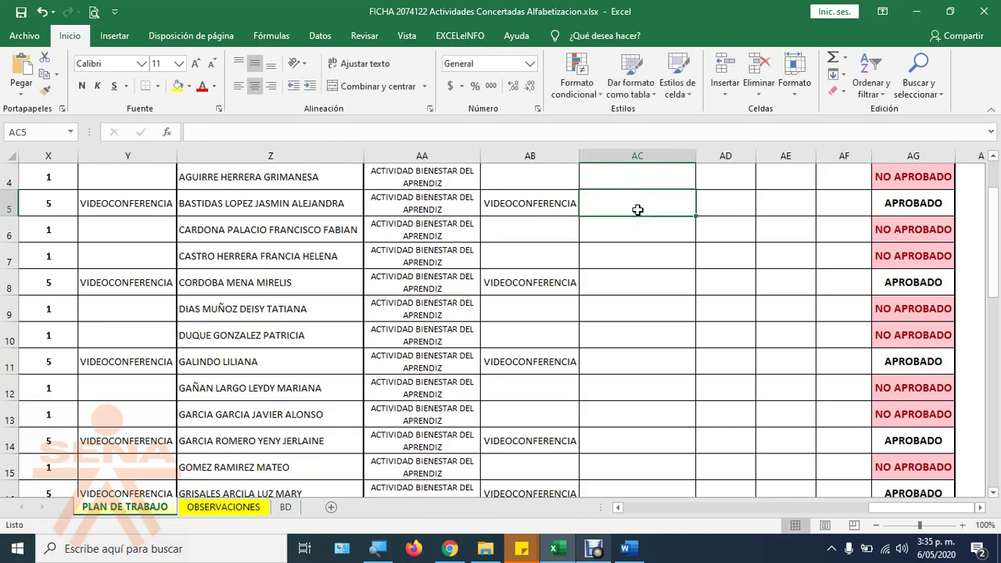
text(video)
key(BackSpace)
key(BackSpace)
key(BackSpace)
key(BackSpace)
key(BackSpace)
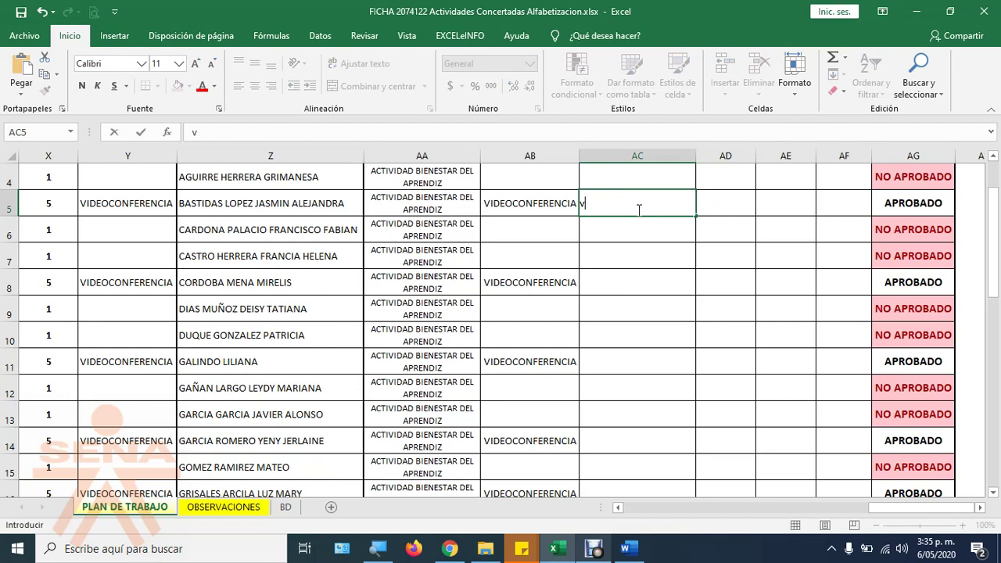
text(VIDECONFERENCIA+)
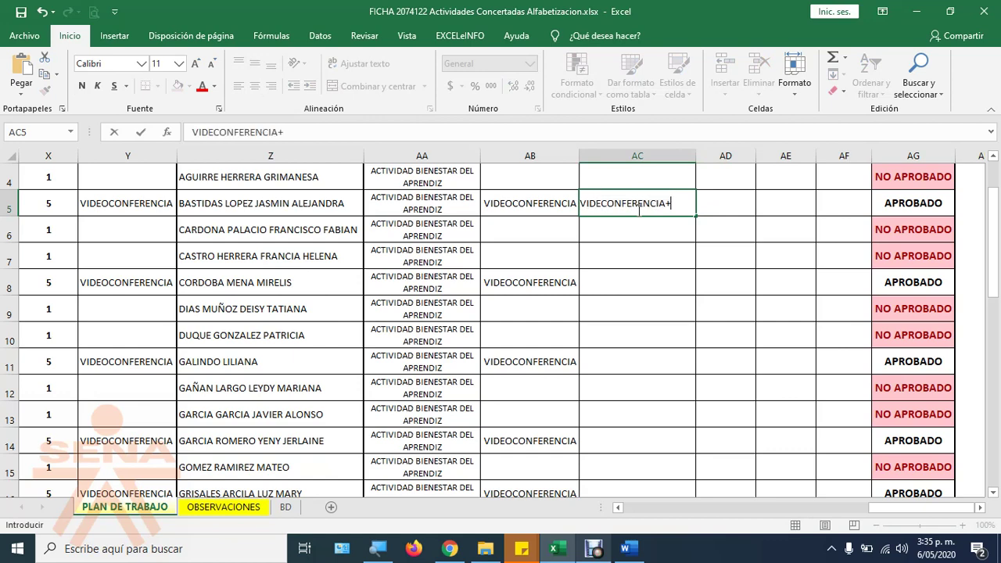
key(Return)
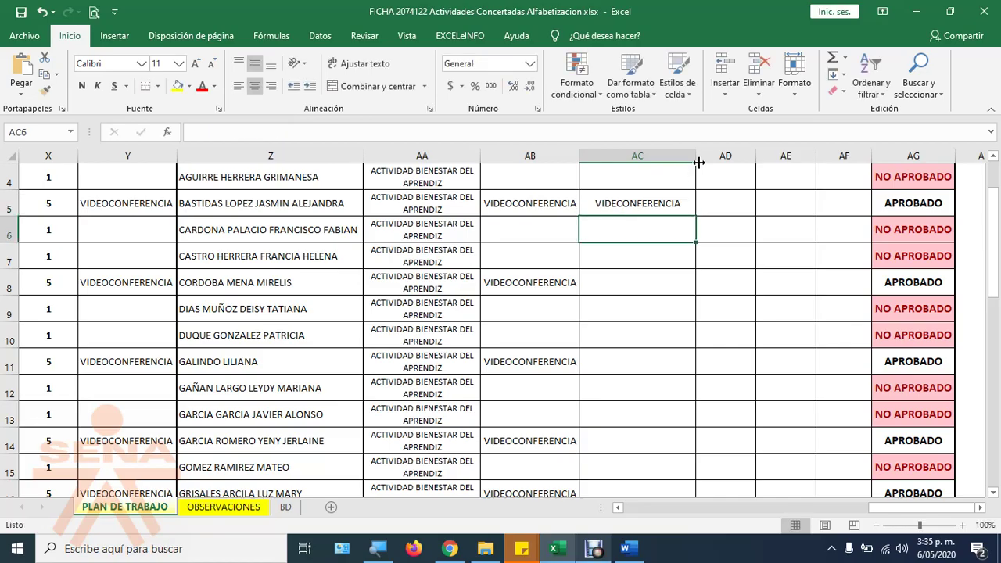
double_click(696, 155)
scroll(681, 212, up, 1)
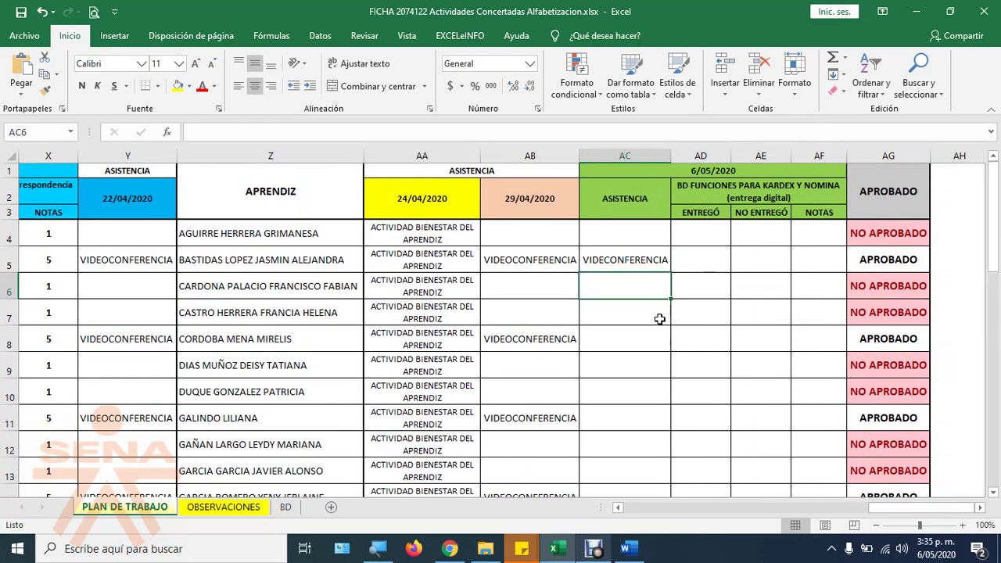
scroll(625, 342, down, 1)
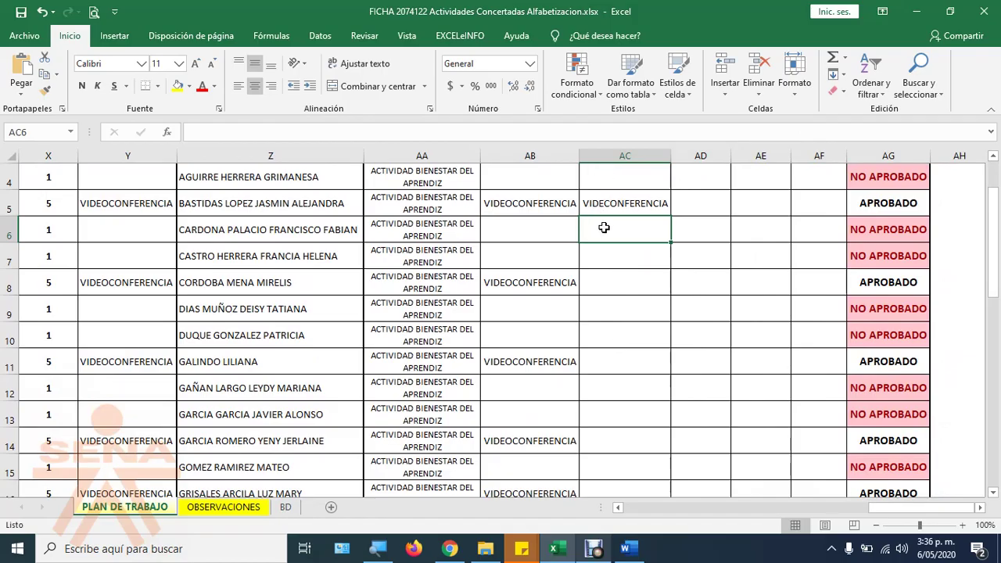
Step: Mark AC8 as VIDEOCONFERENCIA, then check the call and skip down to row 11
key(Down)
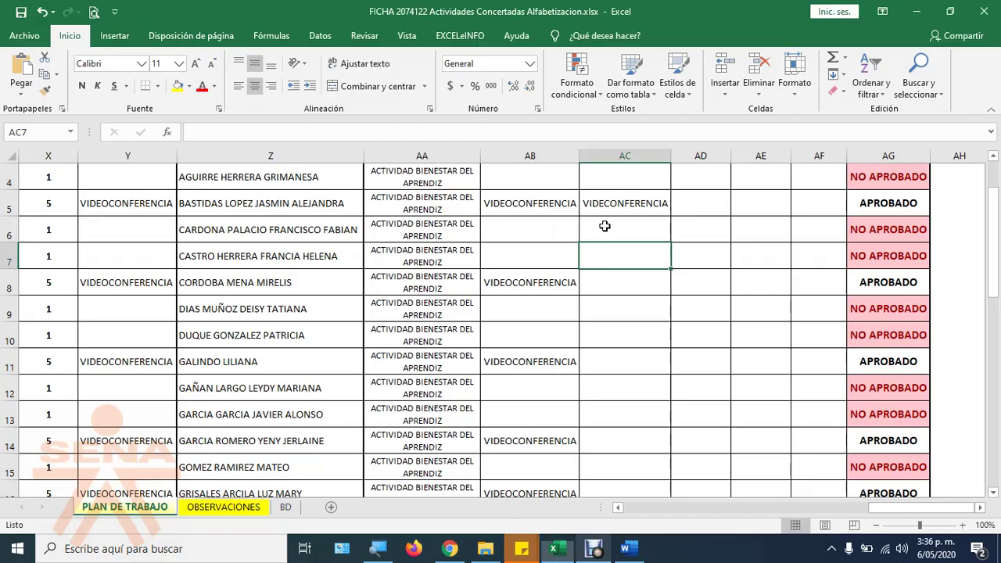
key(Down)
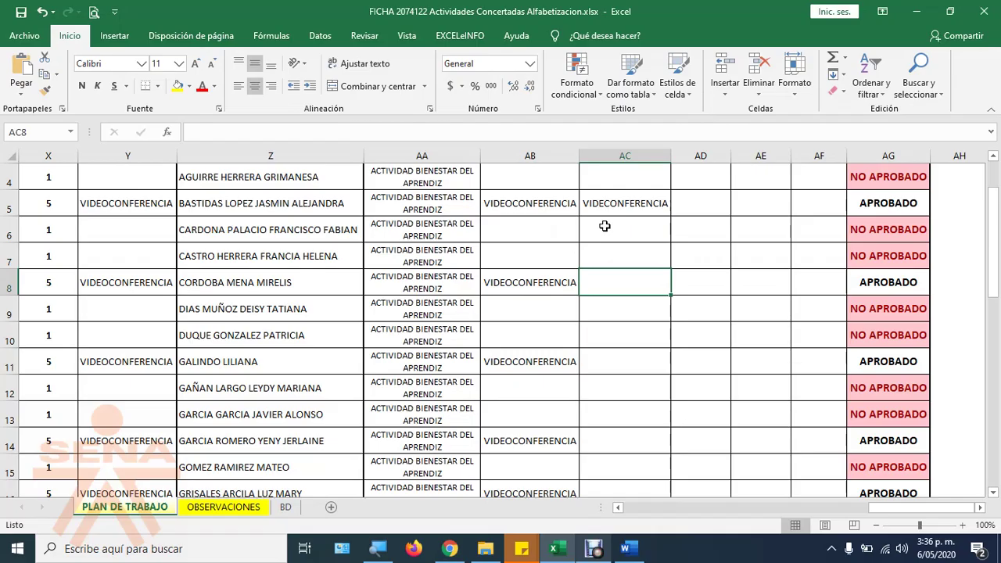
text(VI)
key(Return)
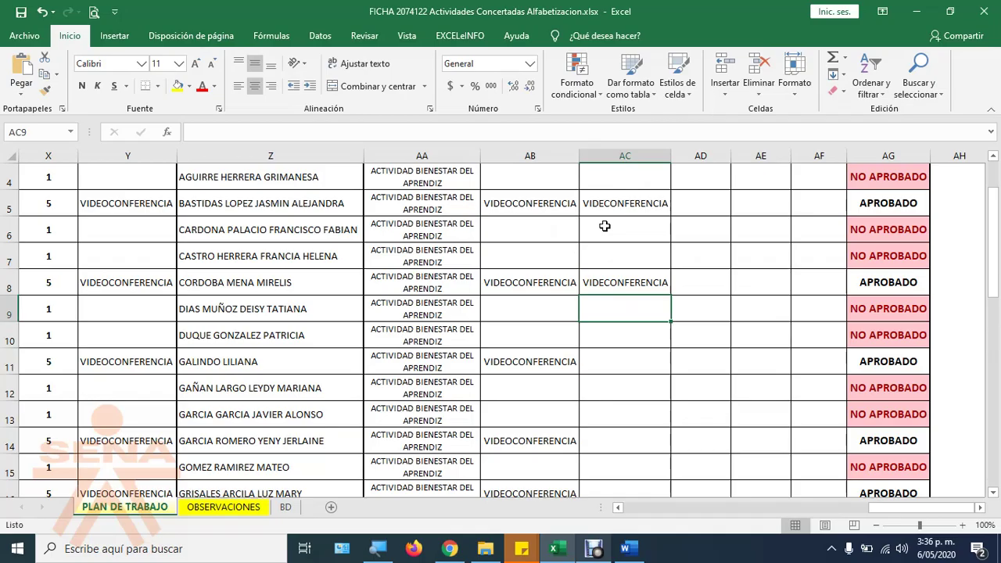
key(alt+Tab)
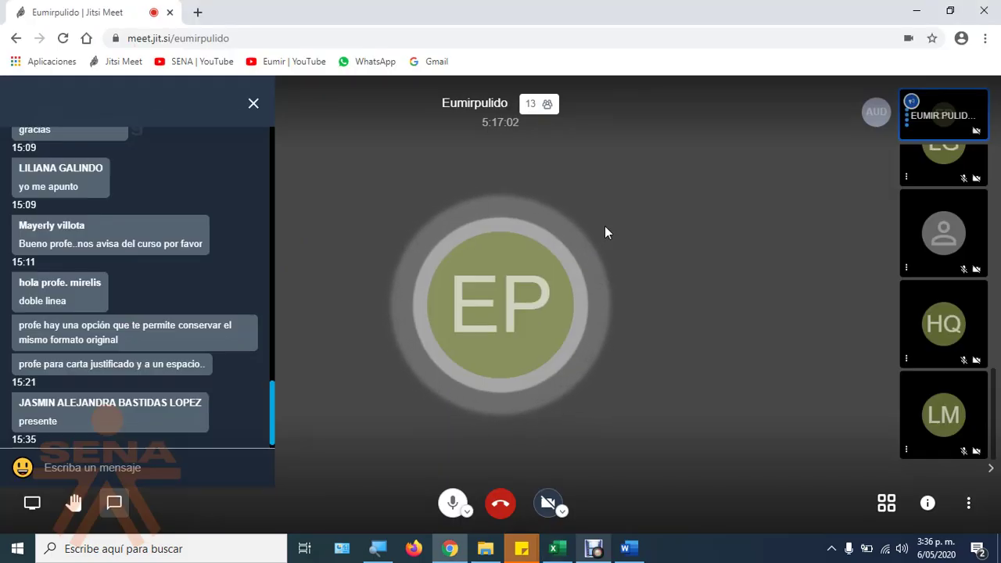
key(alt+Tab)
key(Down)
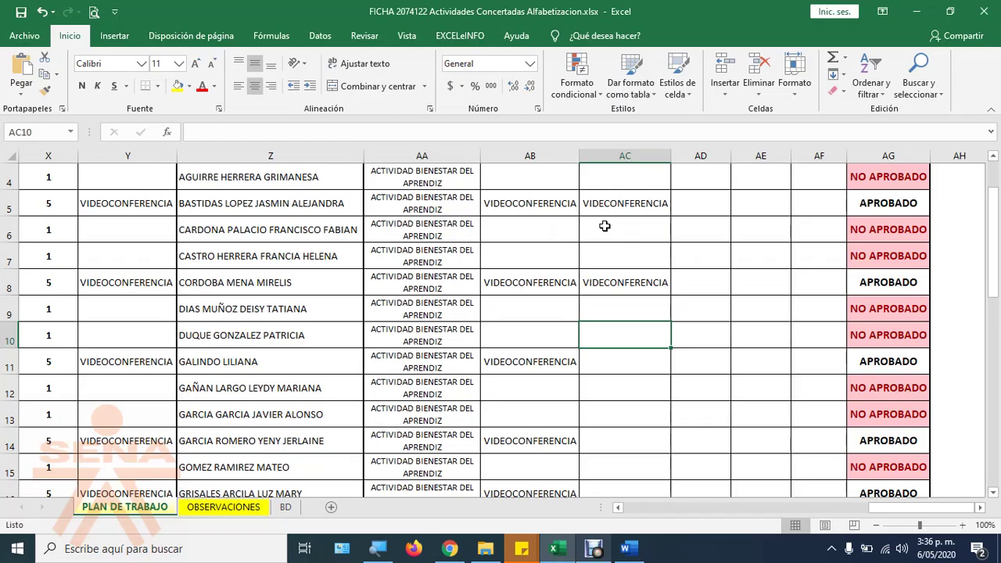
key(Down)
Step: Mark AC11 and AC14 as VIDEOCONFERENCIA, skipping rows 12 and 13
key(alt+Tab)
key(alt+Tab)
text(v)
key(Return)
key(alt+Tab)
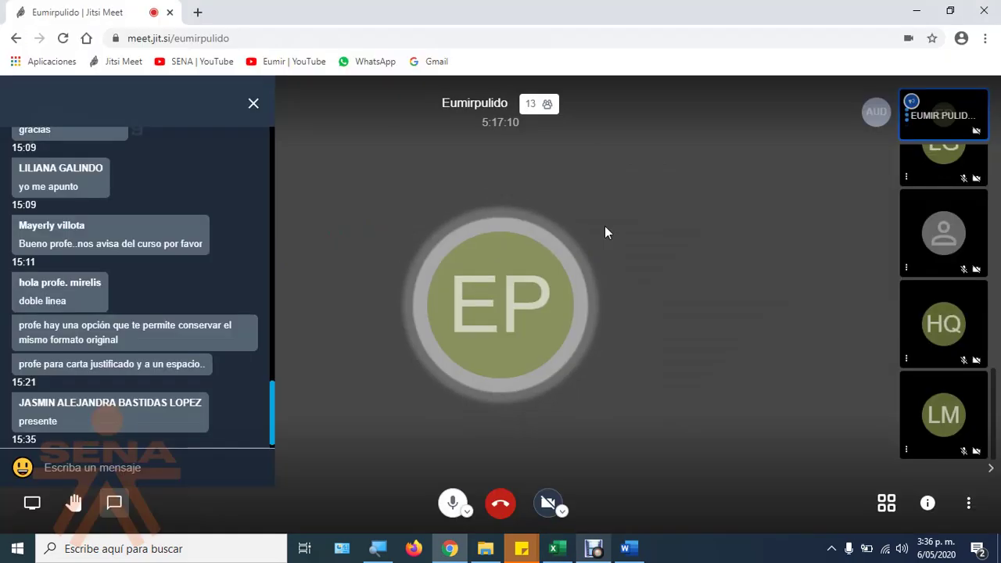
key(alt+Tab)
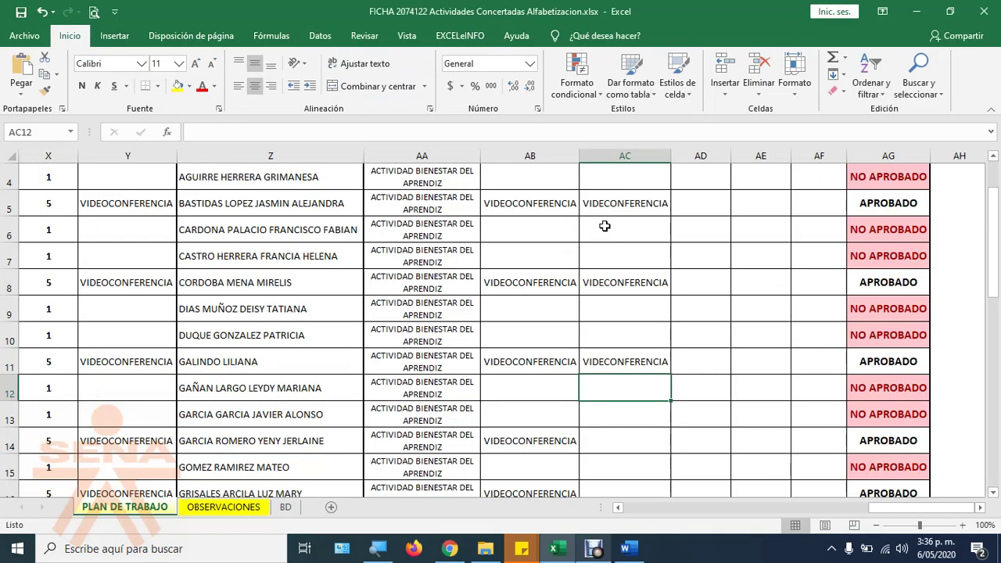
key(Down)
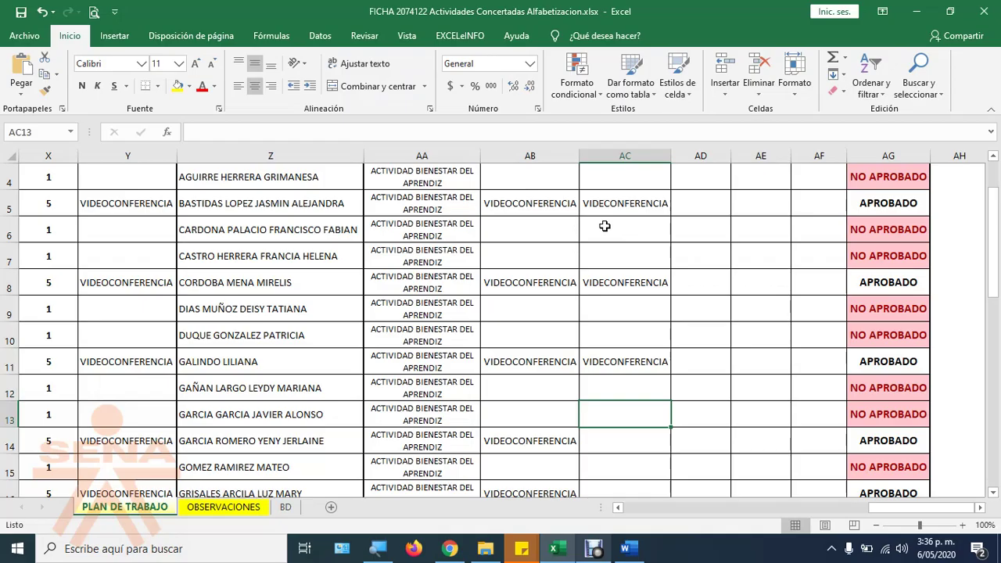
key(Down)
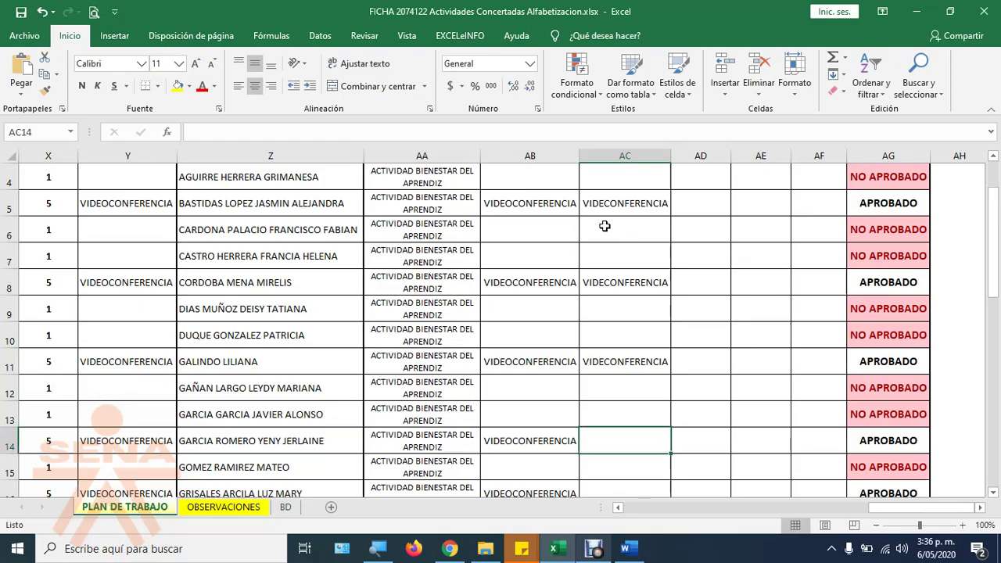
text(v)
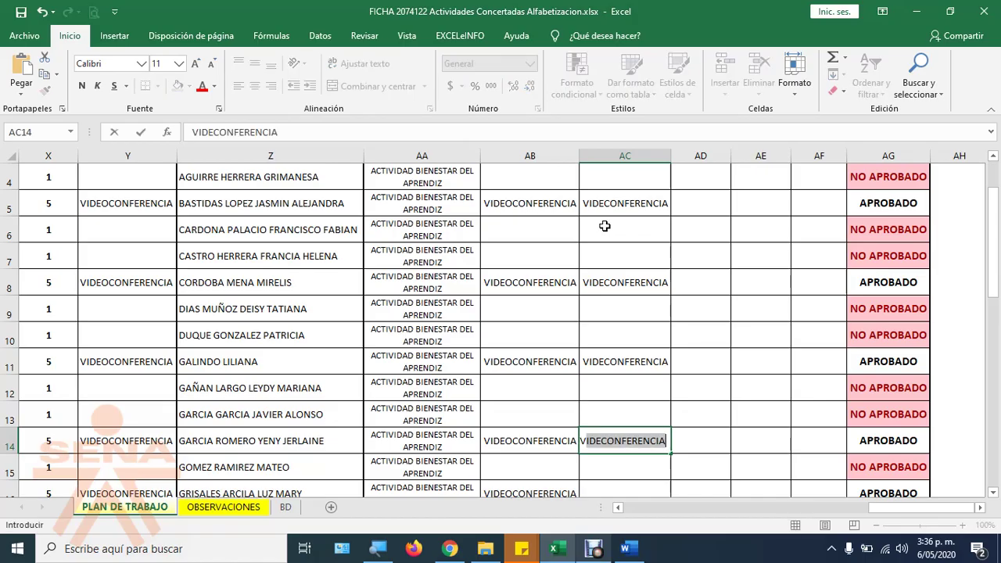
key(Return)
Step: Show the call as a tile grid, then mark AC16 and AC18 as VIDEOCONFERENCIA
key(alt+Tab)
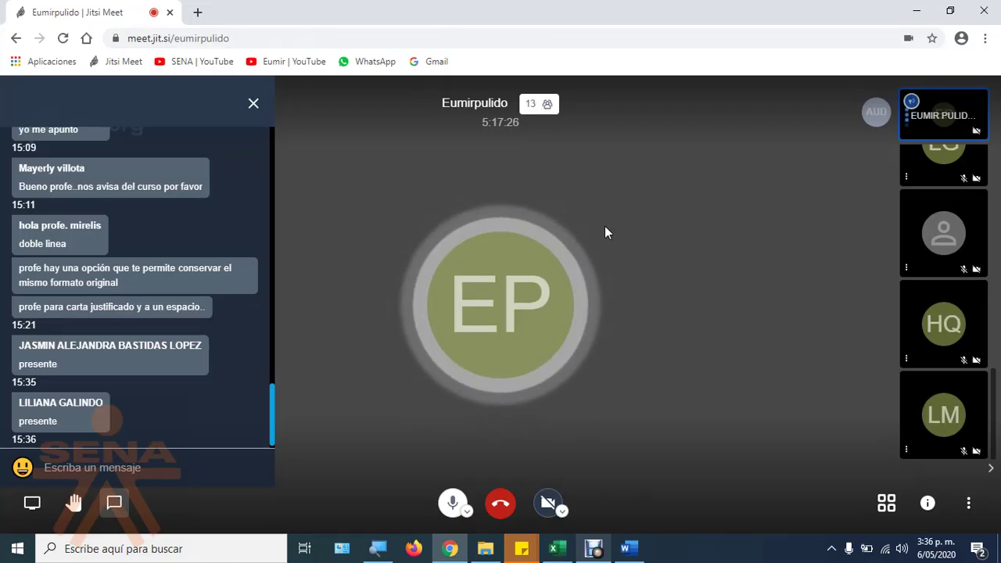
click(884, 499)
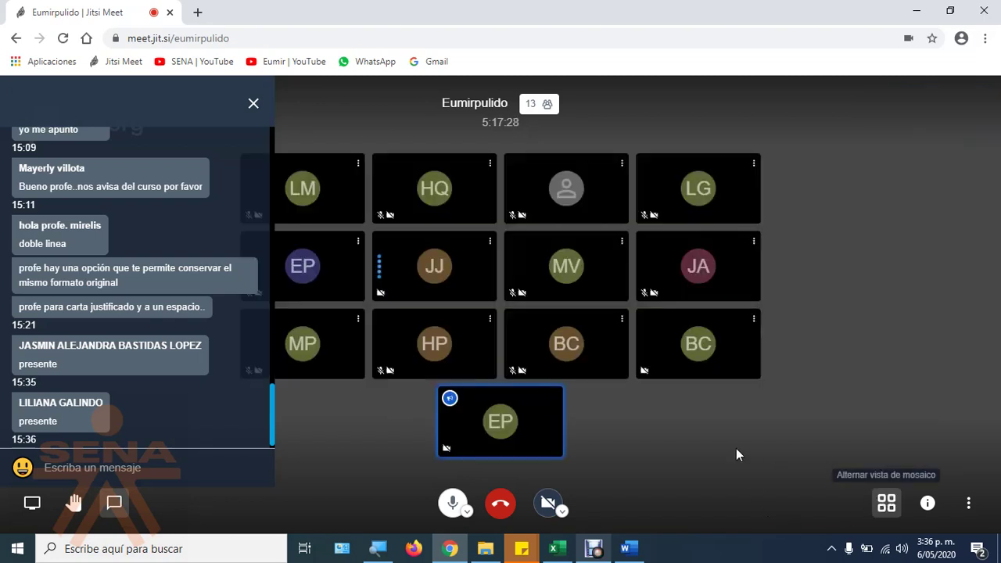
key(alt+Tab)
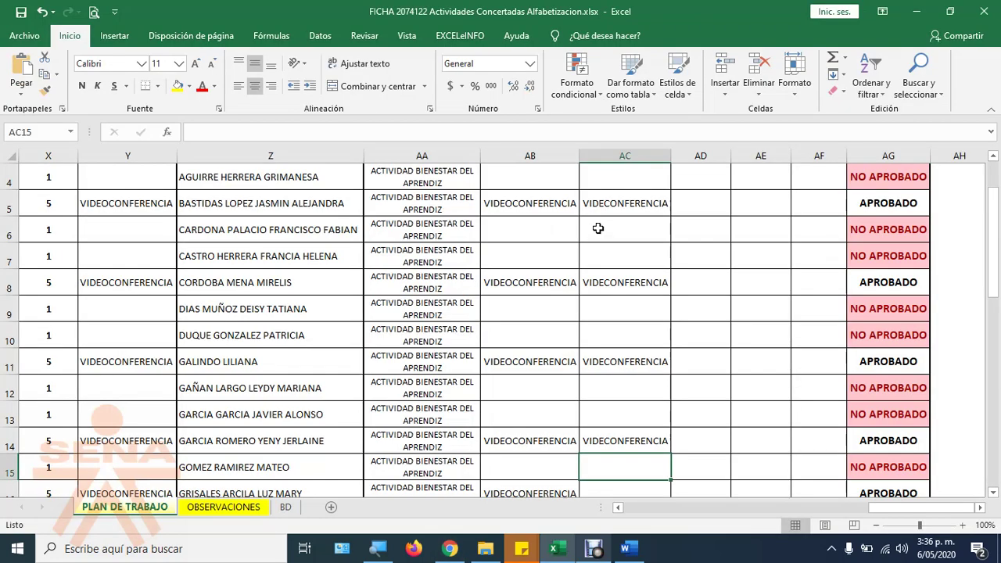
key(Down)
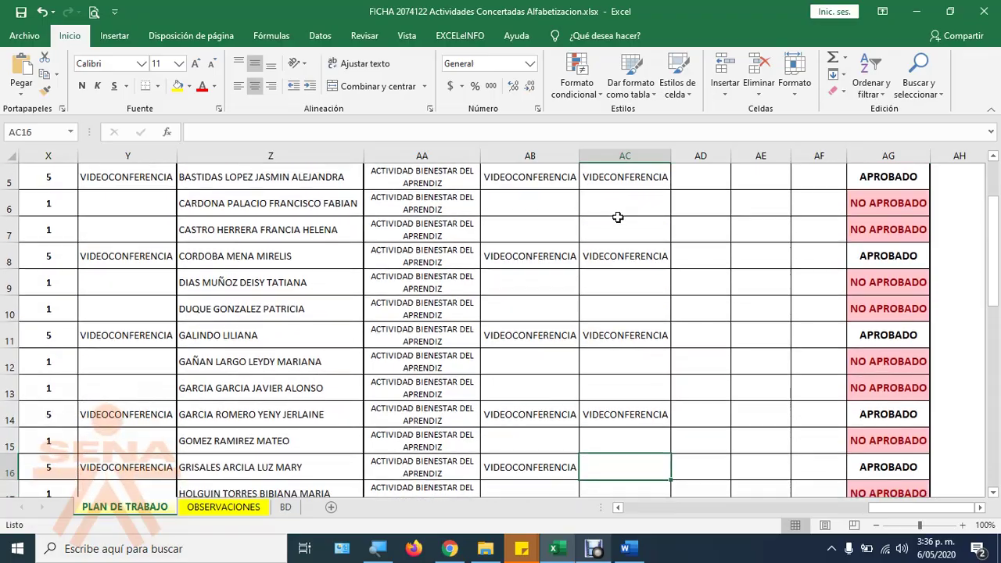
key(alt+Tab)
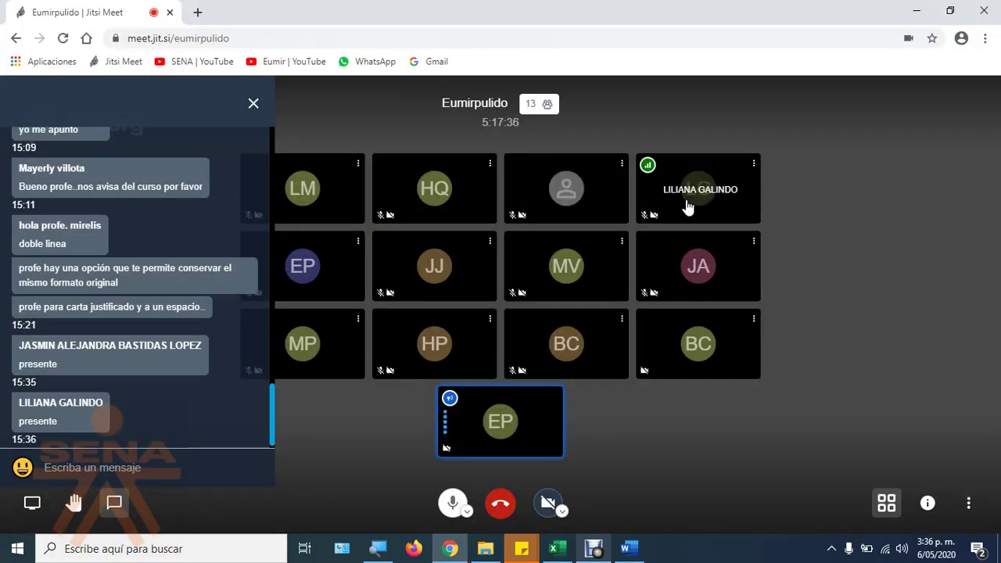
key(alt+Tab)
text(v)
key(Return)
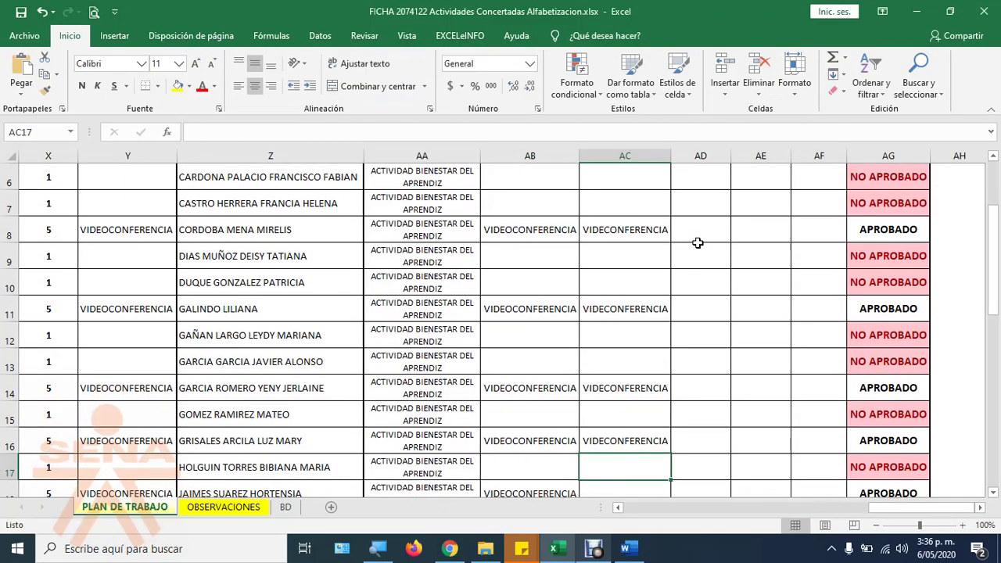
key(Return)
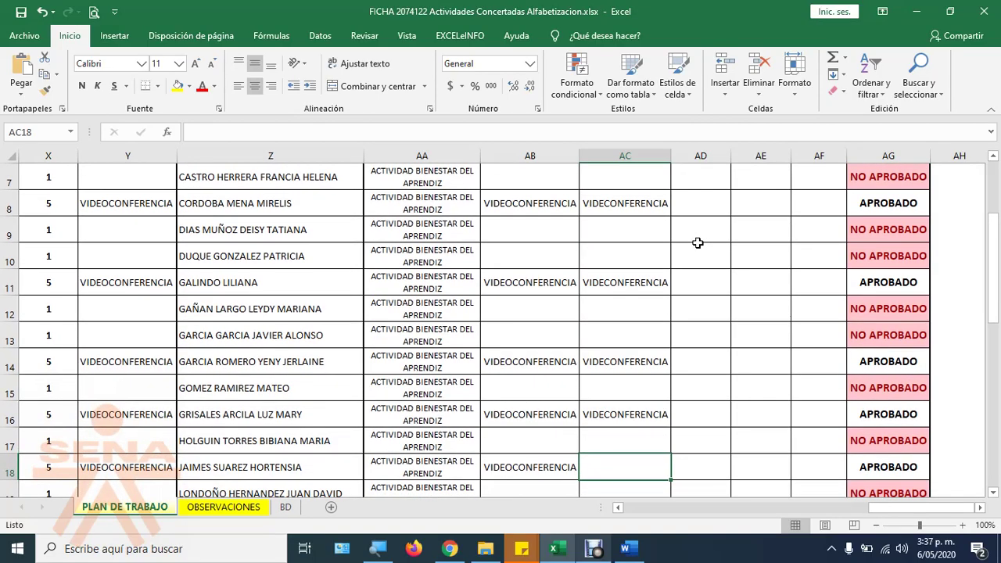
text(v)
key(Return)
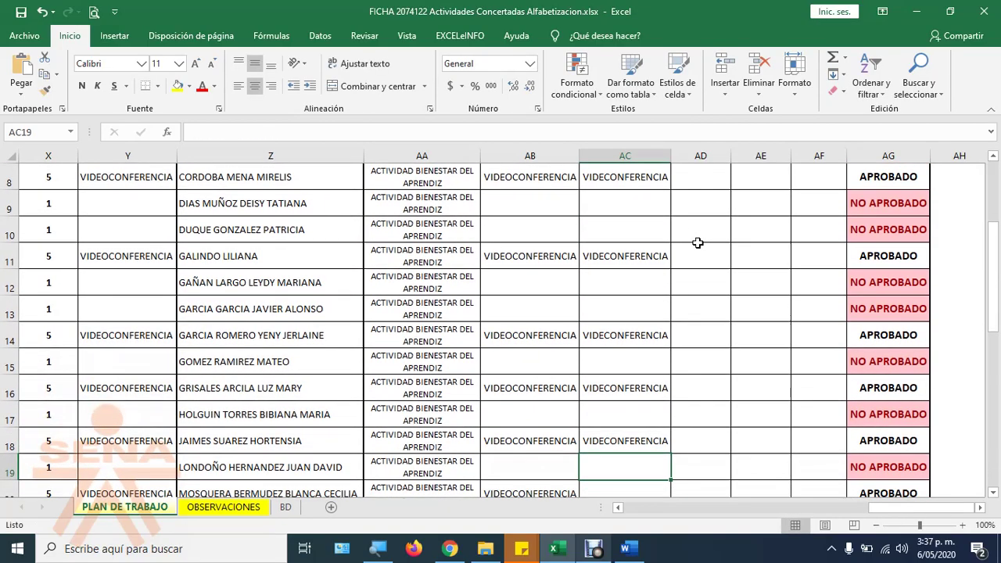
key(Return)
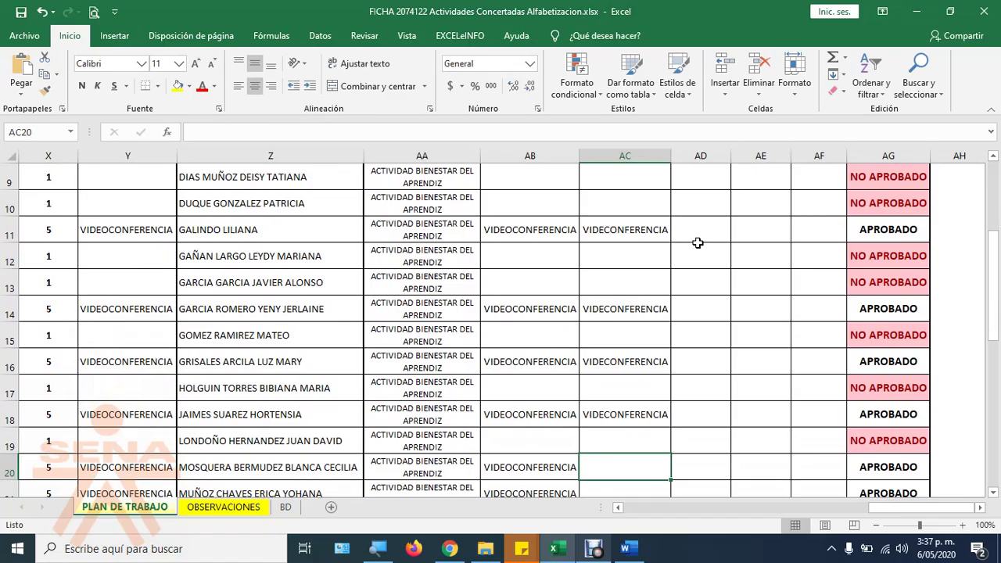
Step: Dismiss the noisy microphone warning in the Jitsi call and head back to the workbook
key(alt+Tab)
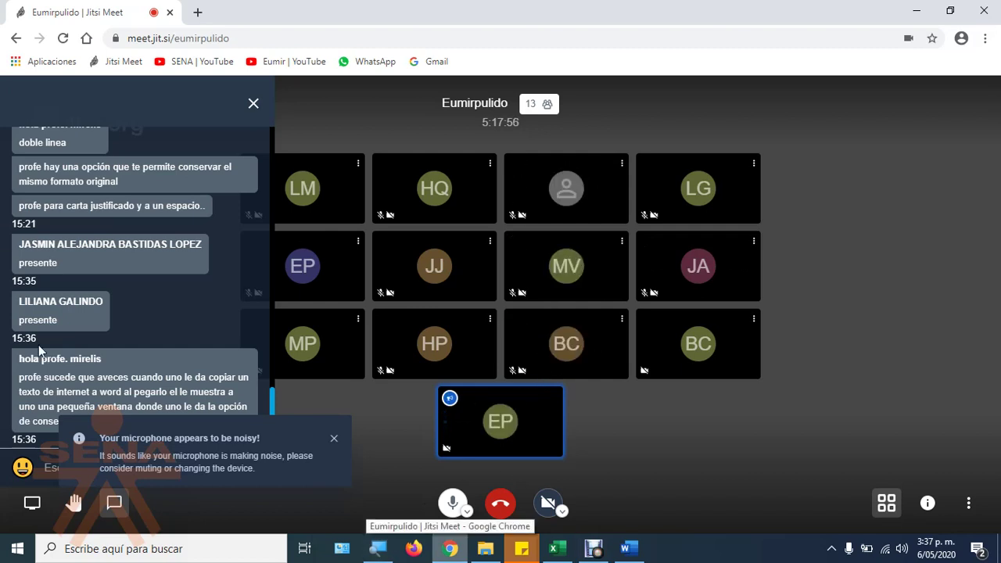
click(334, 440)
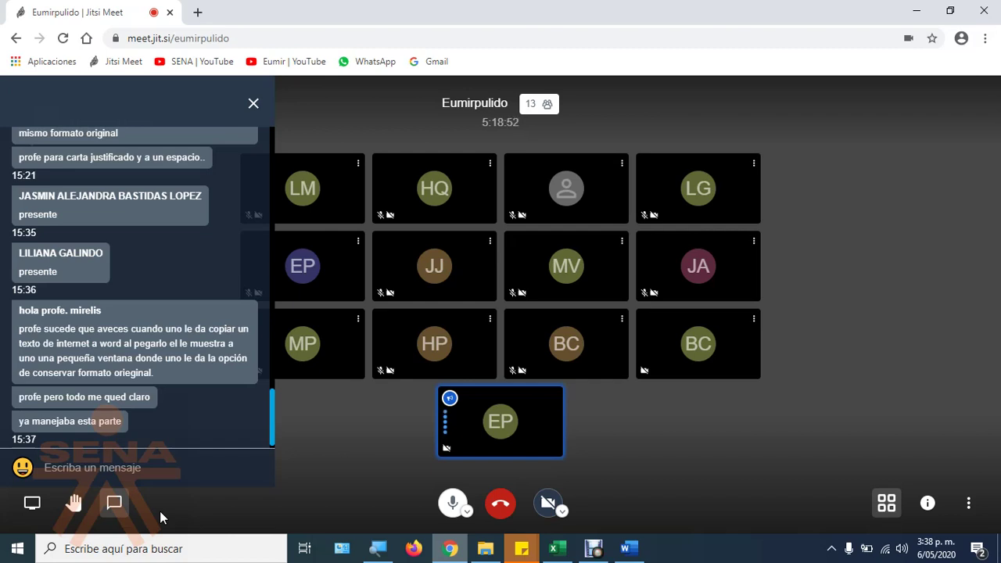
key(alt+Tab)
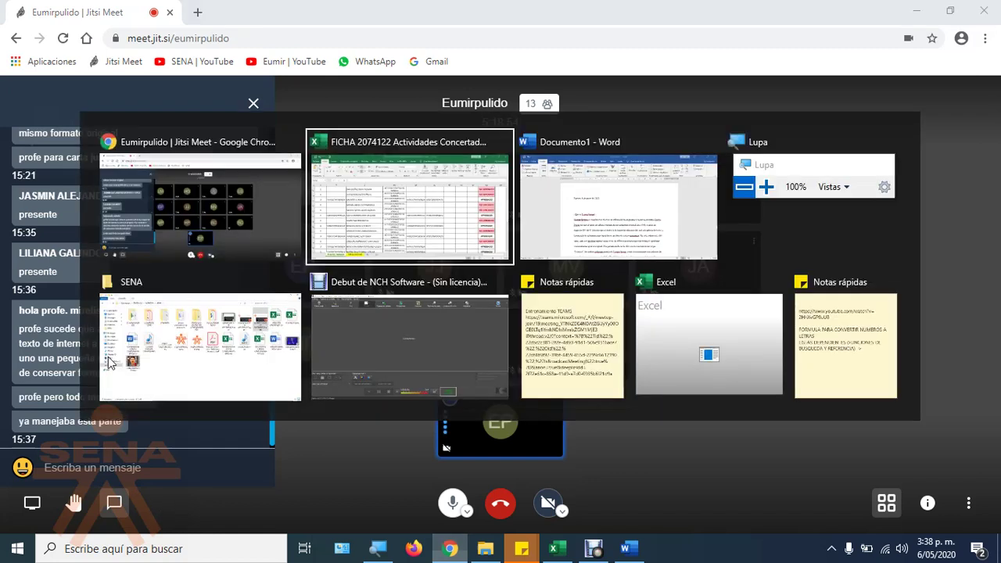
Step: Mark the row 20 student as VIDEOCONFERENCIA in column AC, then glance at the video call
scroll(433, 348, down, 1)
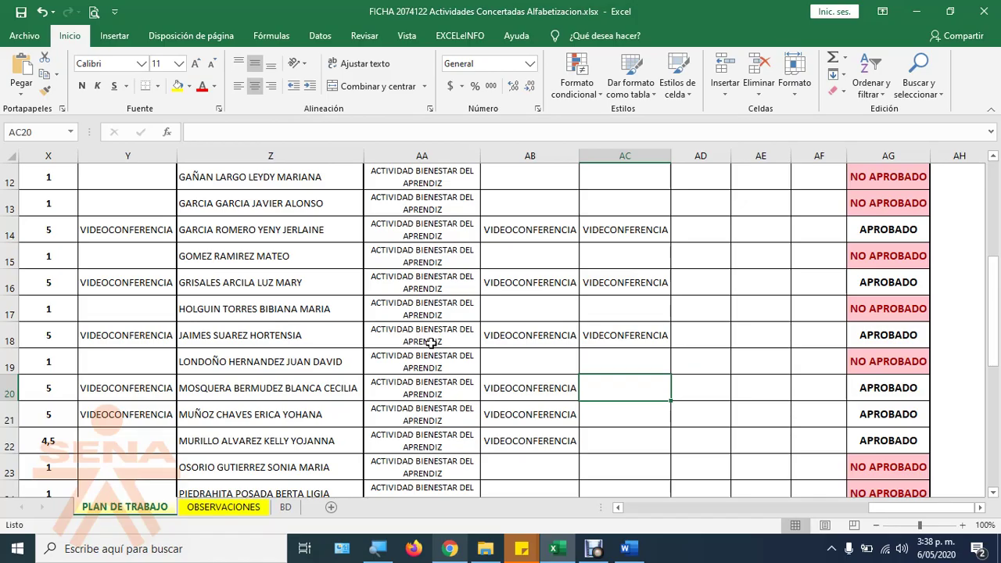
text(v)
key(Return)
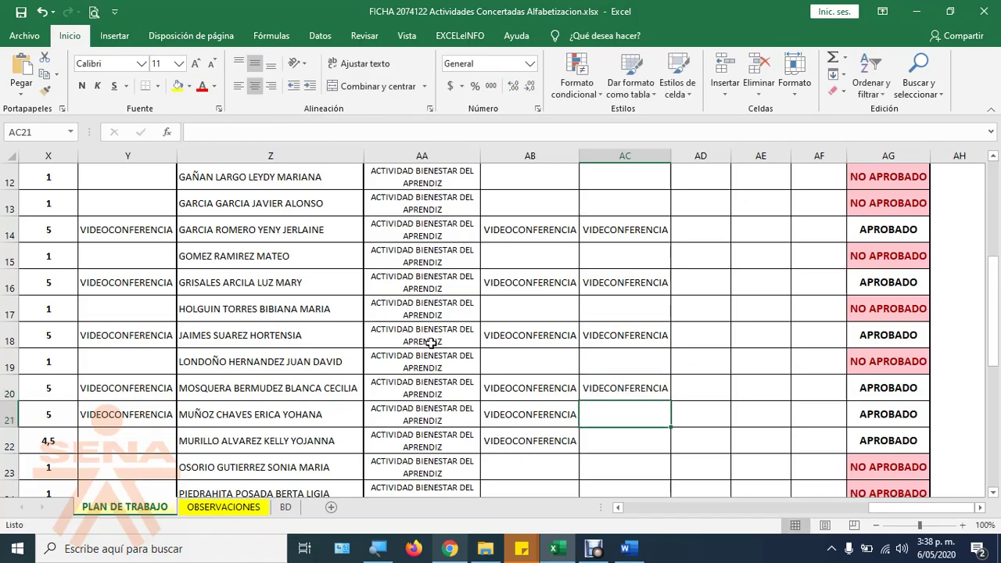
key(alt+Tab)
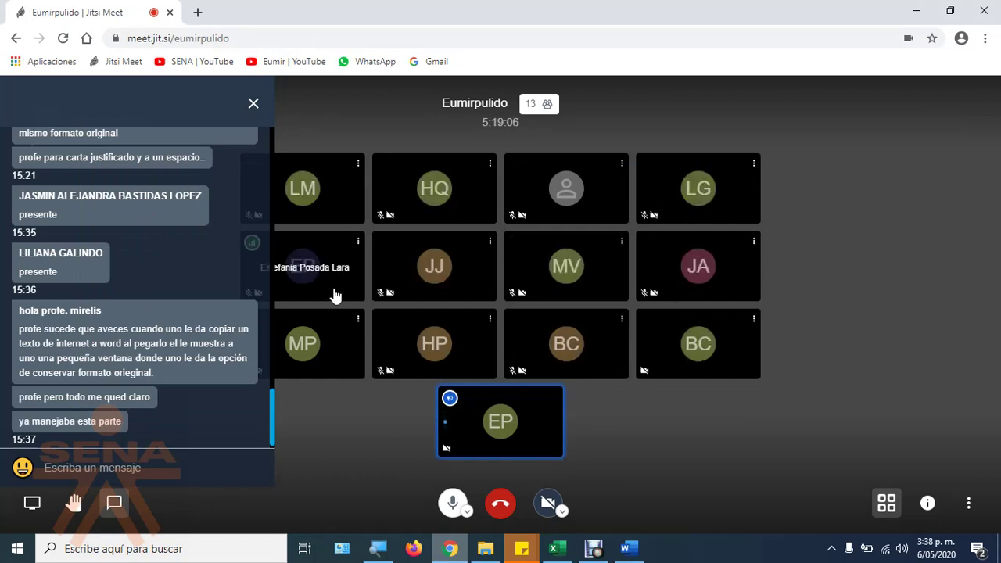
Step: Enter VIDEOCONFERENCIA in column AC for rows 21 and 22, then check the call
key(alt+Tab)
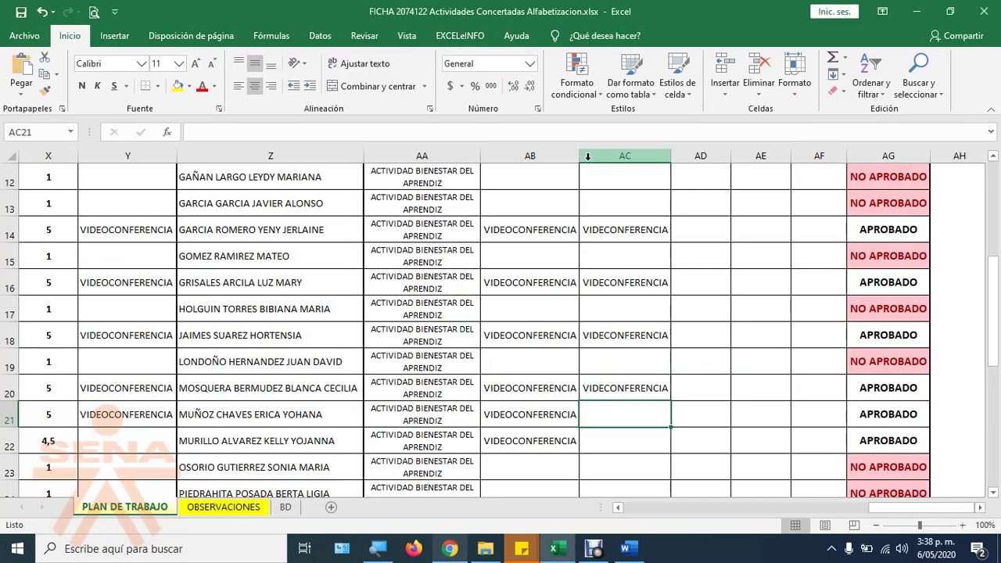
text(VIDEOCONFERENCIA)
key(Return)
text(VIDEOCONFERENCIA)
key(Return)
key(alt+Tab)
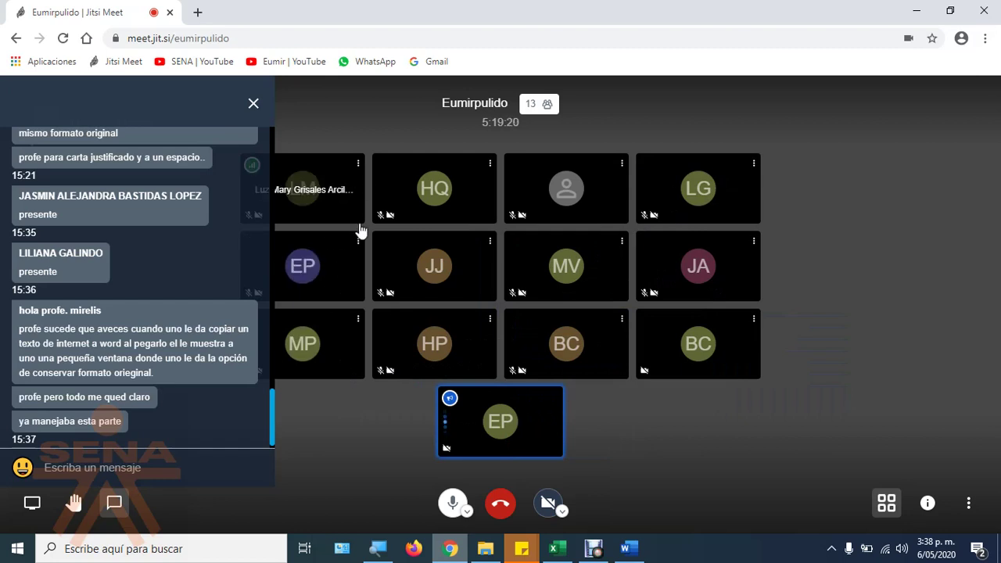
Step: Return to the attendance workbook and scroll further down the sheet before checking the call
click(553, 548)
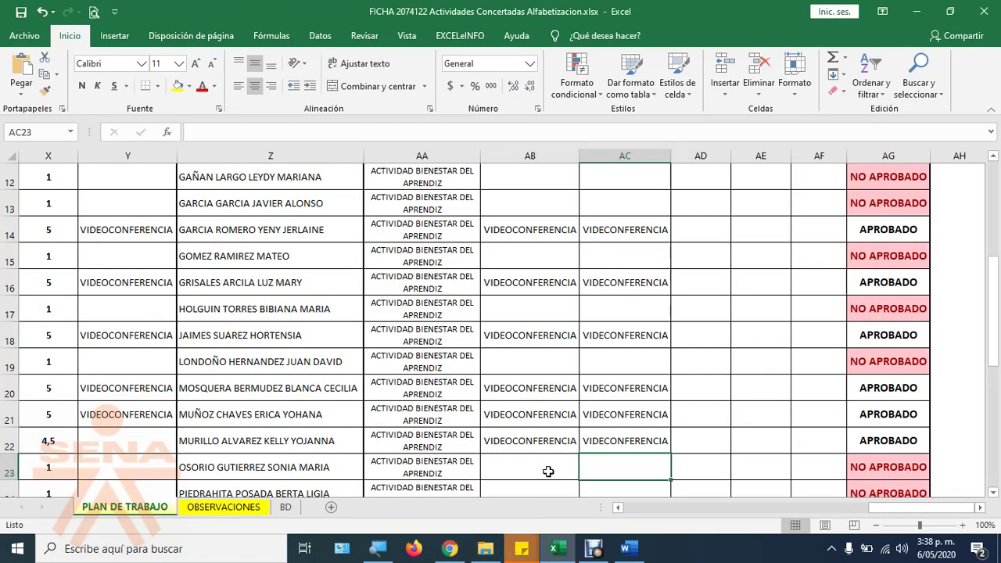
scroll(684, 491, down, 2)
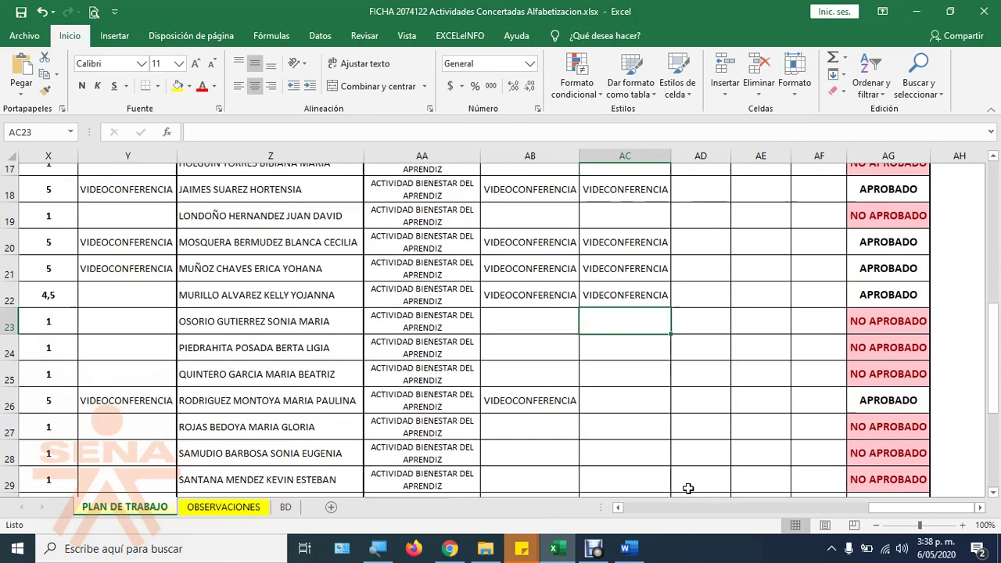
mouse_move(872, 506)
mouse_down()
mouse_move(765, 508)
mouse_move(876, 507)
mouse_up()
key(alt+Tab)
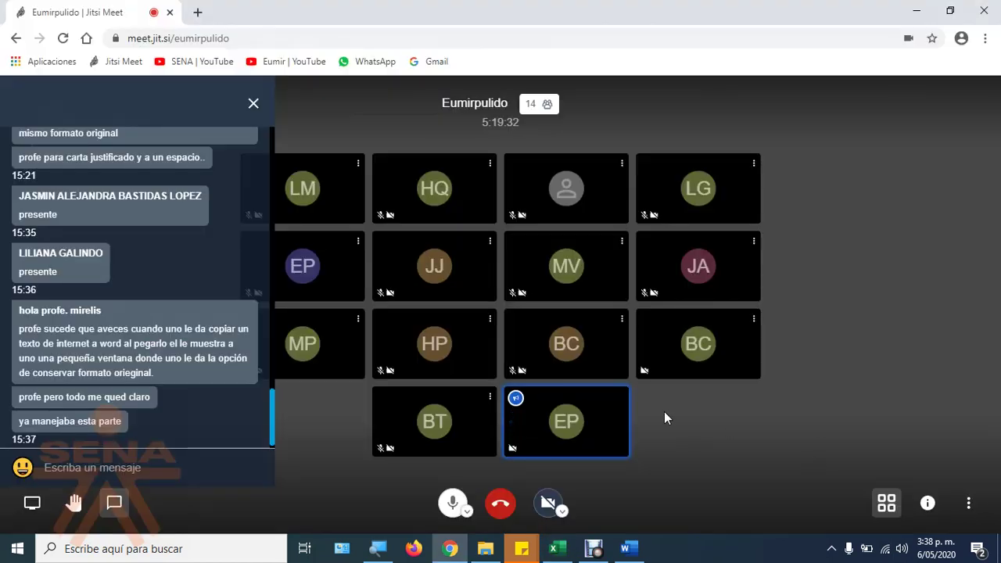
Step: Move down to cell AC26 and accept VIDEOCONFERENCIA for that student
key(alt+Tab)
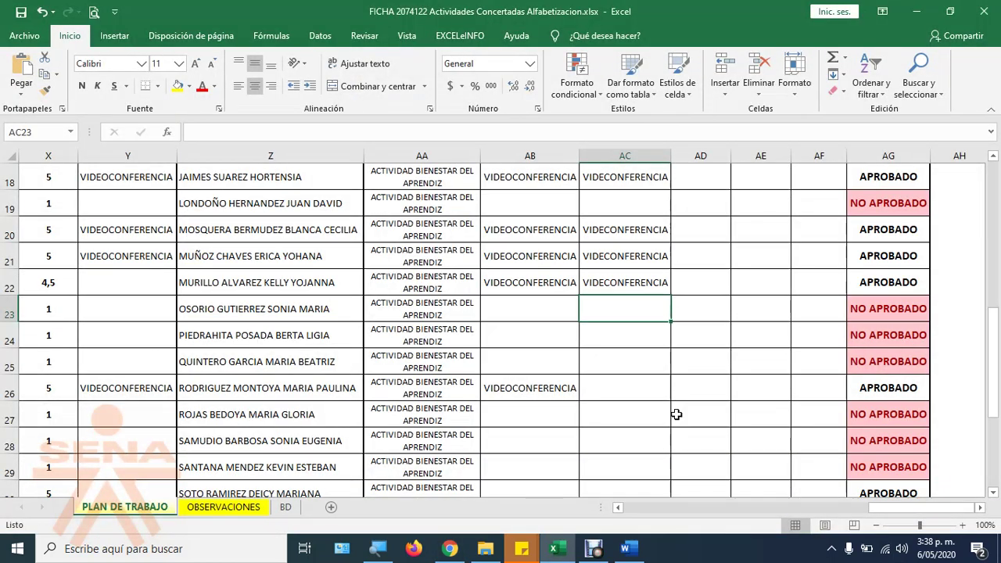
key(Down)
key(Down)
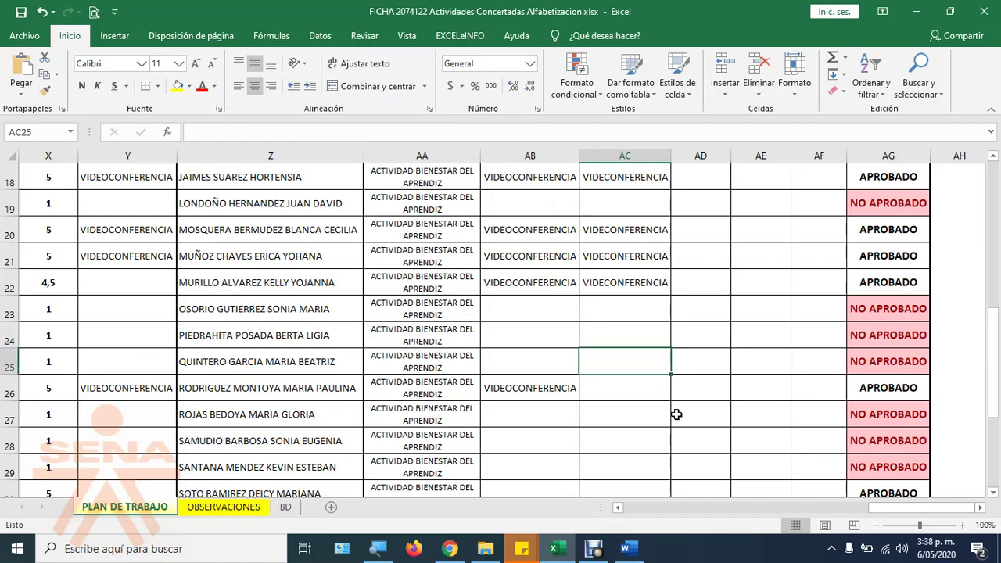
key(Down)
text(v)
key(Return)
key(alt+Tab)
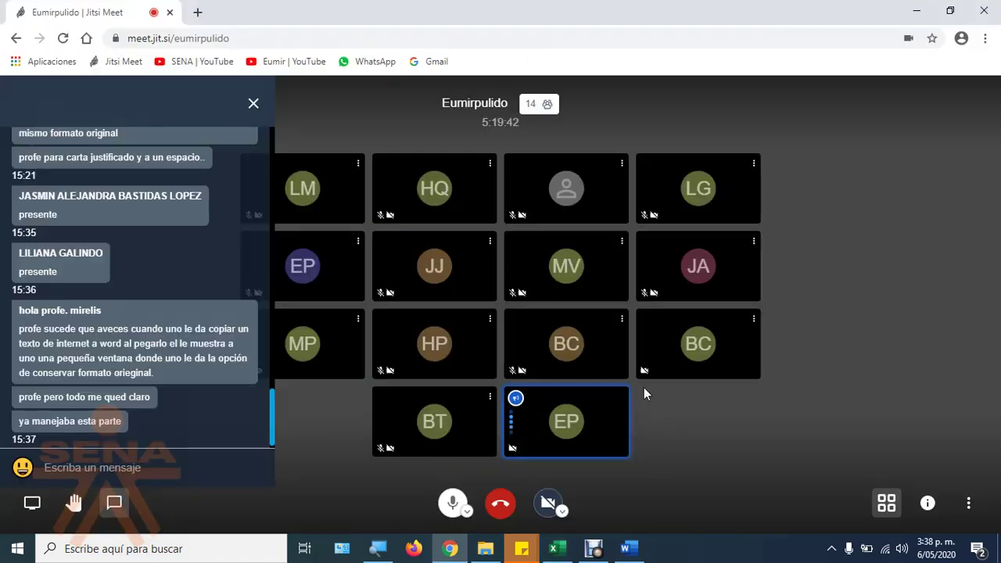
Step: Move down column AC to row 30, checking the Jitsi Meet chat along the way
key(alt+Tab)
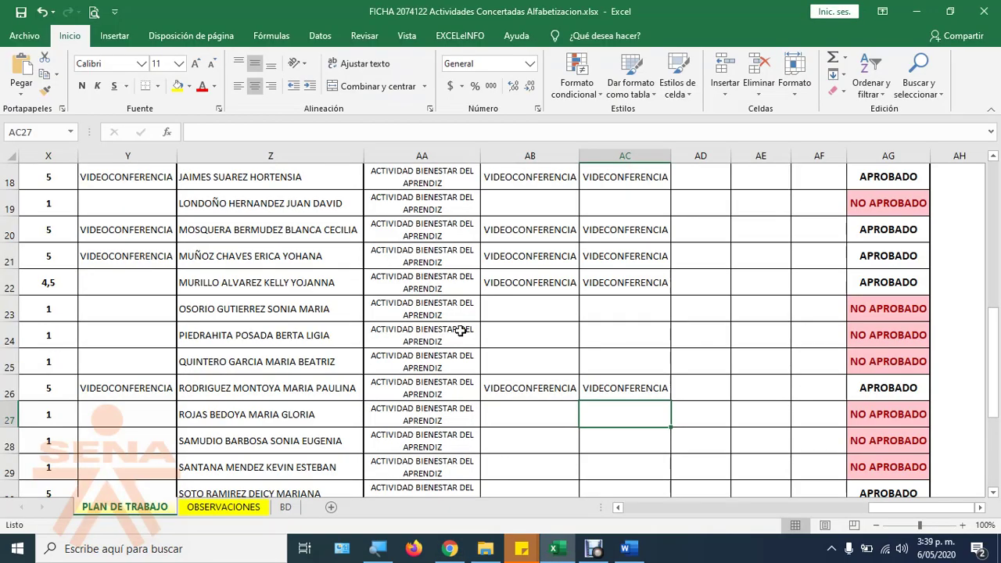
key(Down)
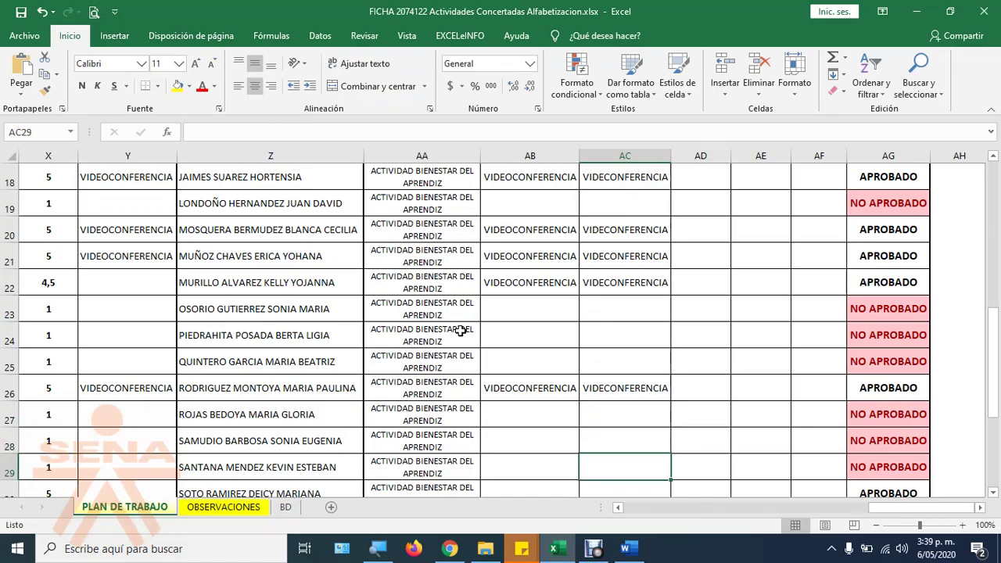
key(Down)
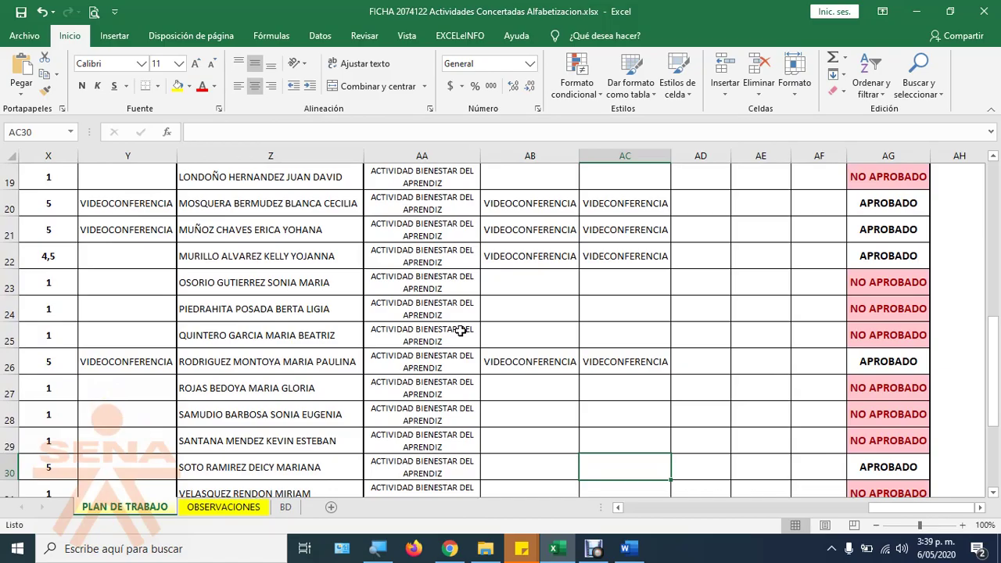
key(alt+Tab)
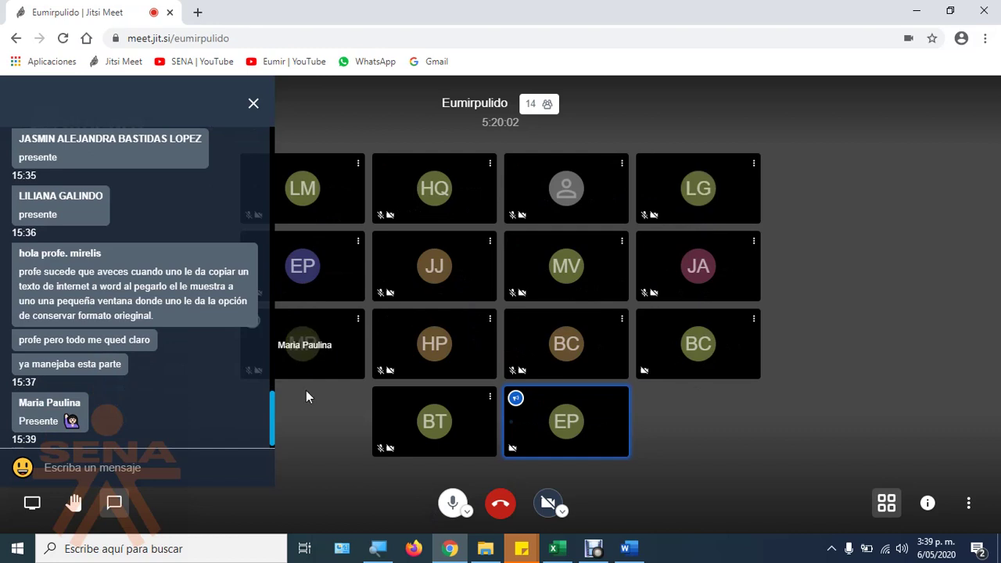
key(alt+Tab)
scroll(429, 443, down, 1)
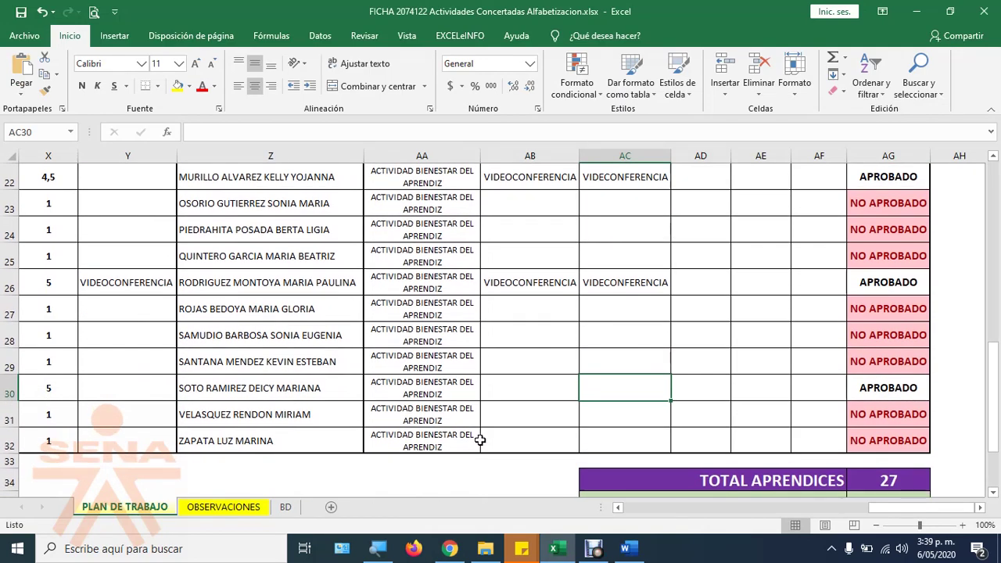
Step: Enter VIDEOCONFERENCIA in cells AB30 and AC30 for the row 30 student
key(Down)
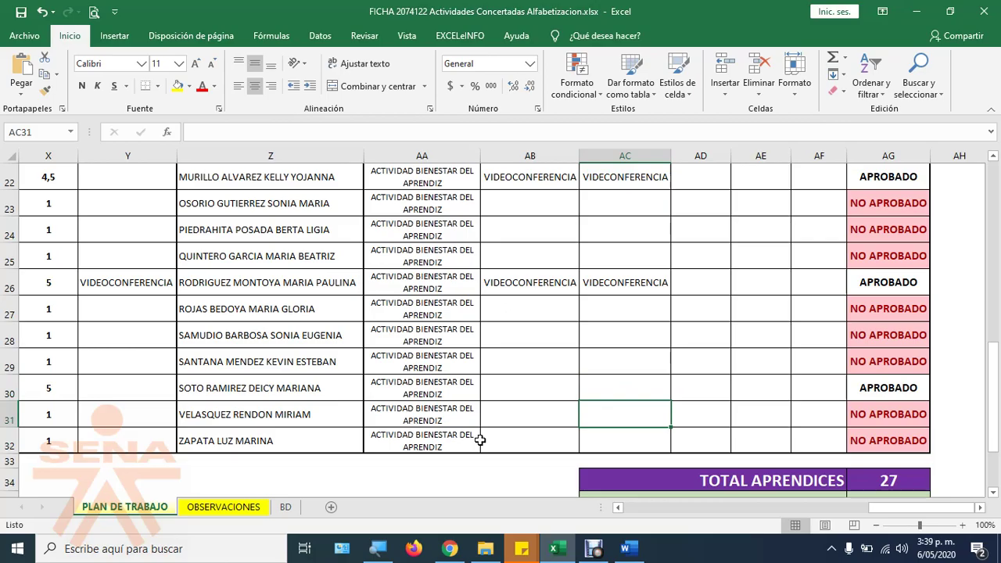
key(Down)
key(Left)
key(Left)
key(Left)
key(Left)
key(Left)
key(Left)
key(Left)
key(Left)
key(Left)
key(Left)
key(Left)
key(Left)
key(Left)
key(Left)
key(Left)
key(Left)
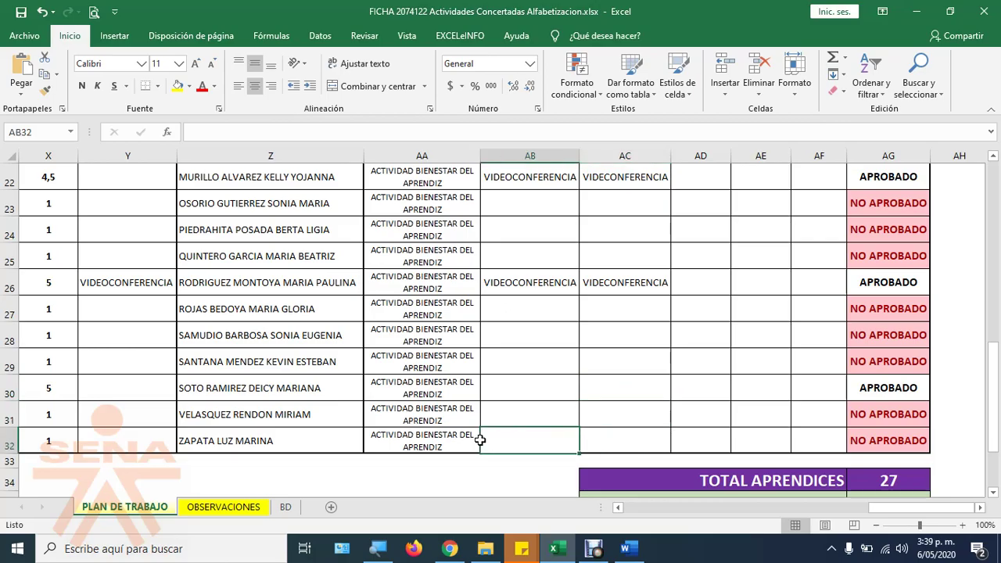
key(Up)
key(Up)
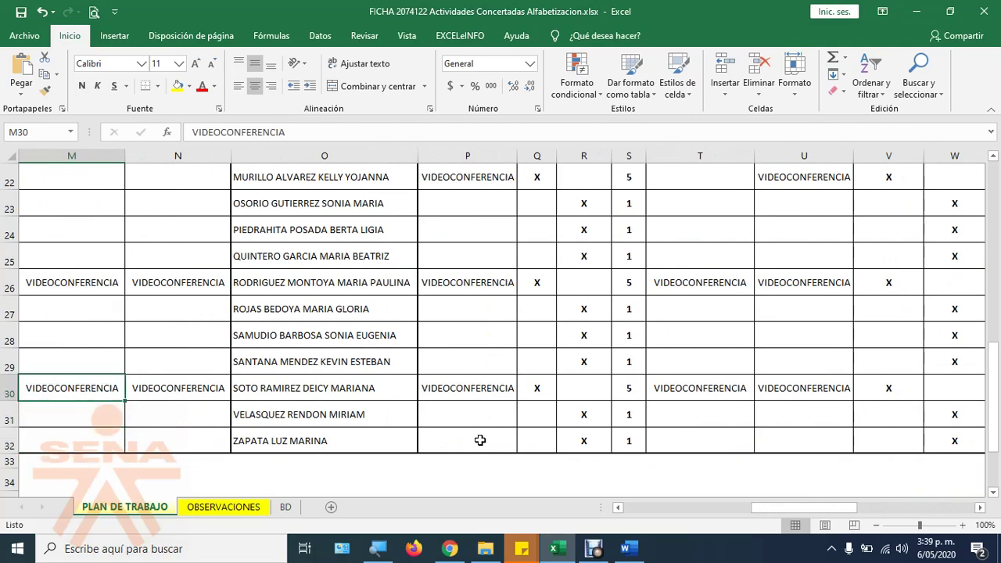
key(Right)
key(Right)
key(Right)
key(Right)
key(Right)
key(Right)
key(Right)
key(Right)
key(Right)
key(Right)
key(Right)
key(Right)
key(Right)
key(Right)
key(Right)
key(Right)
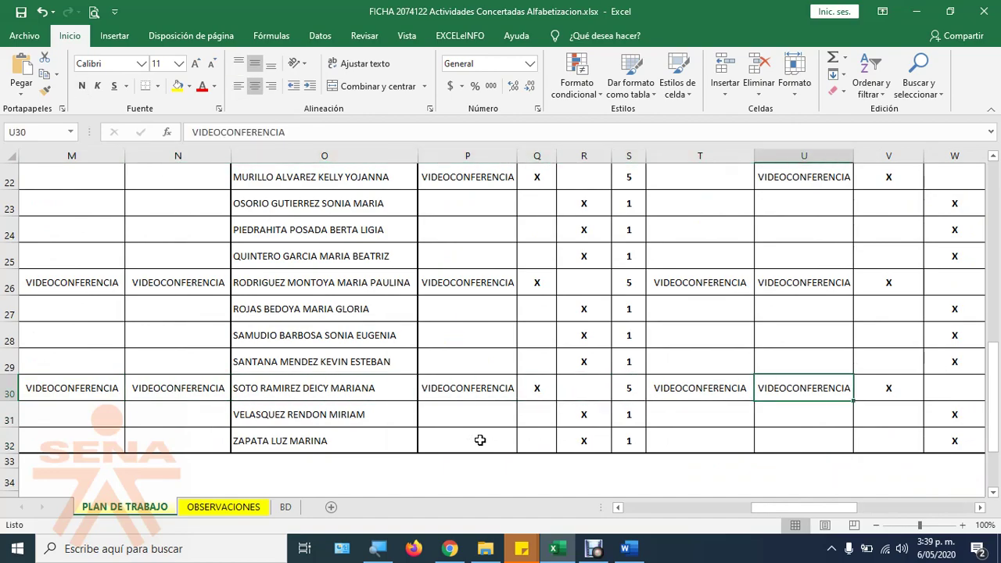
key(Right)
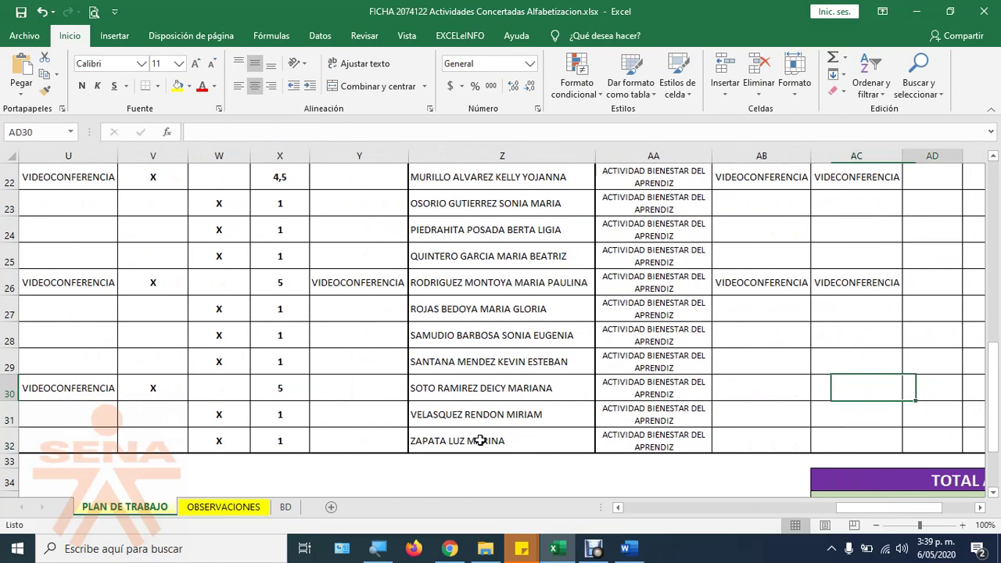
key(Left)
key(Left)
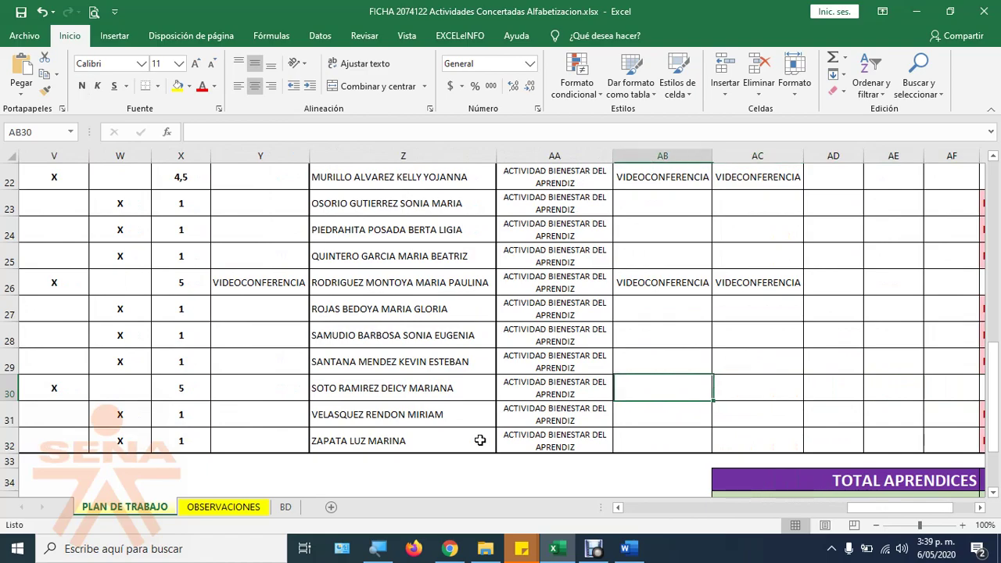
text(VIDEOCONFERENCIA)
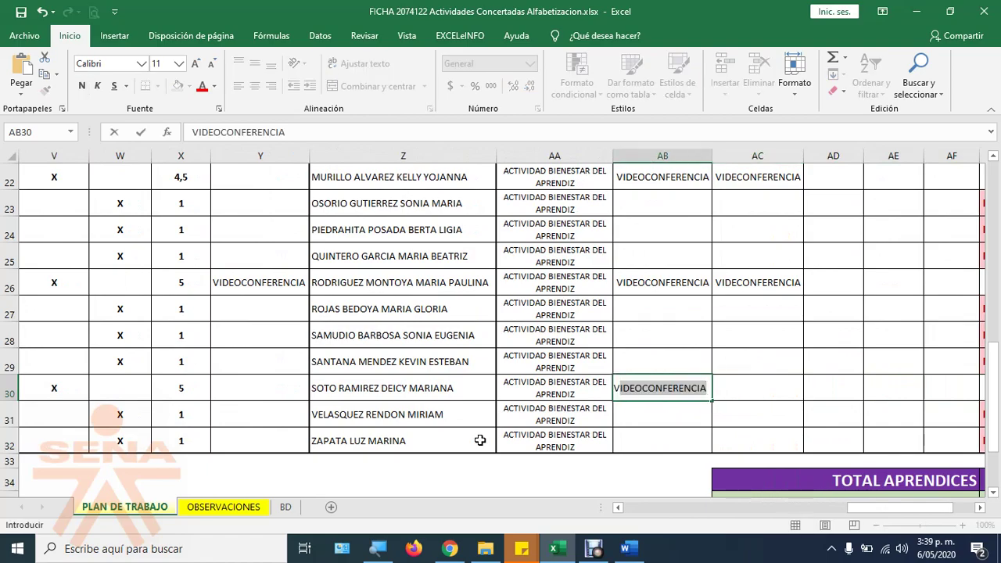
key(Right)
text(V)
key(Right)
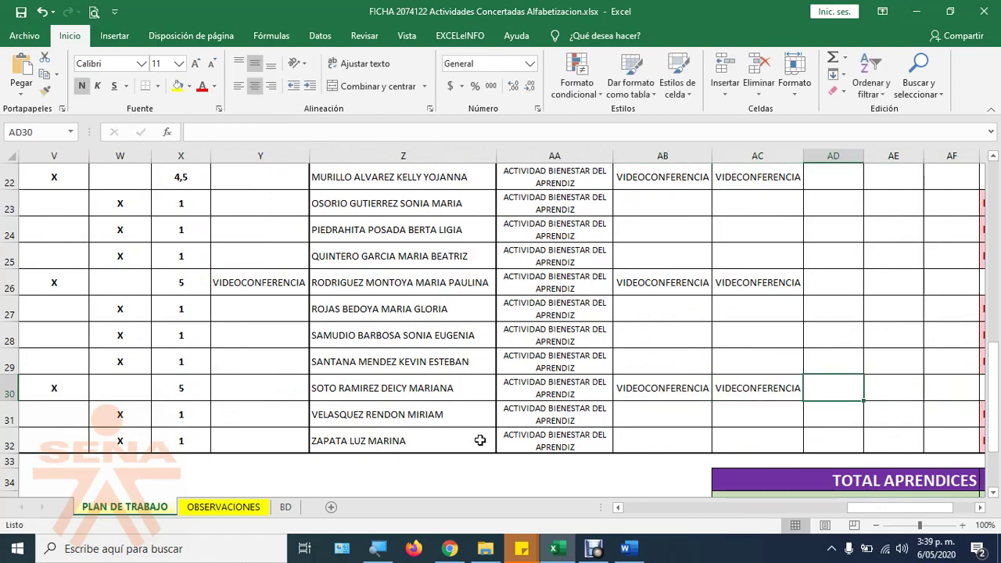
Step: Check the call, then review row 30's entries back to column K, declining Sticky Keys
key(alt+Tab)
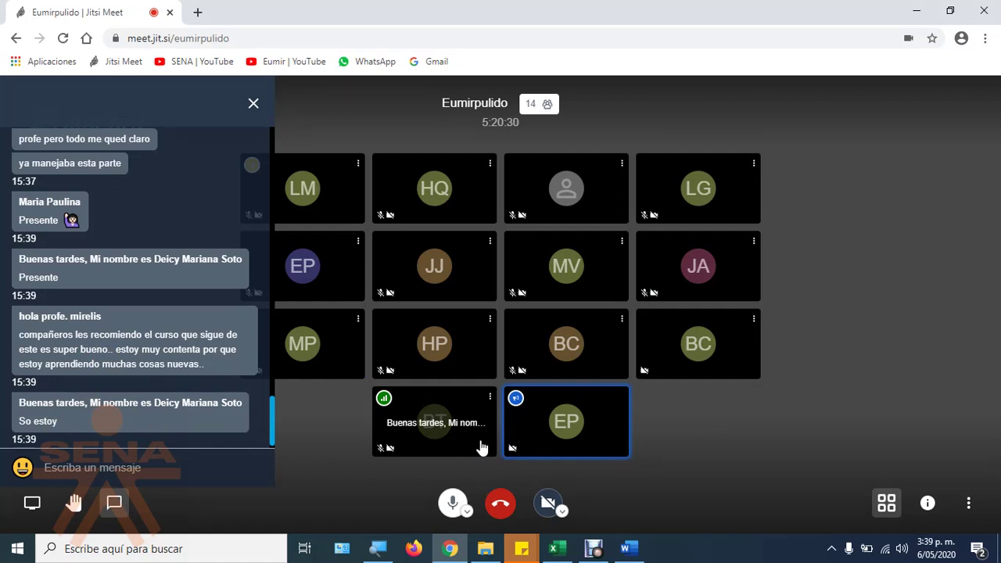
key(alt+Tab)
key(Right)
key(Right)
key(Right)
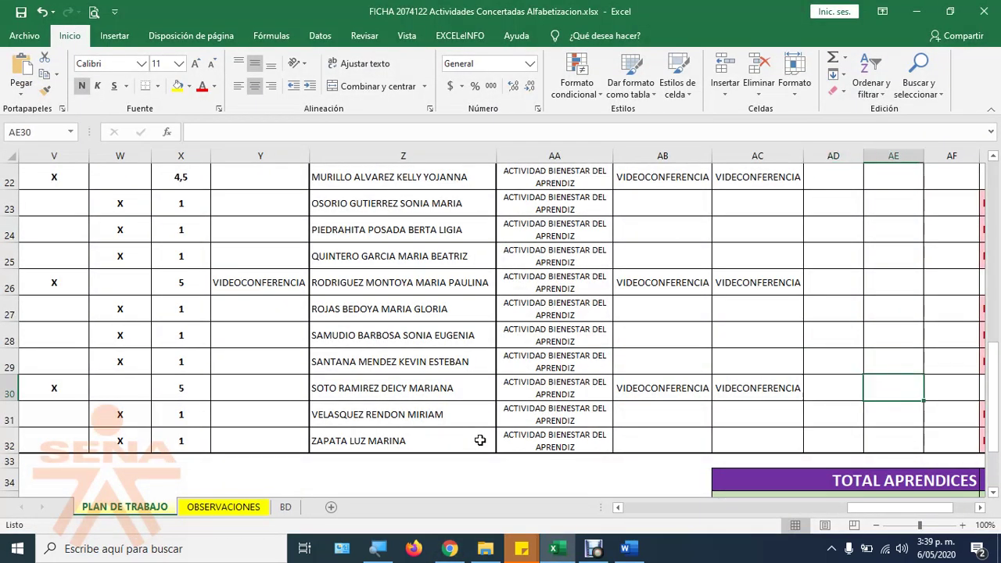
key(Left)
key(Left)
key(Left)
key(Left)
key(Left)
key(Left)
key(Left)
key(Left)
key(Left)
key(Left)
key(Left)
key(Left)
key(Left)
key(Left)
key(Left)
key(Left)
key(Left)
key(Left)
key(Left)
key(Left)
key(Left)
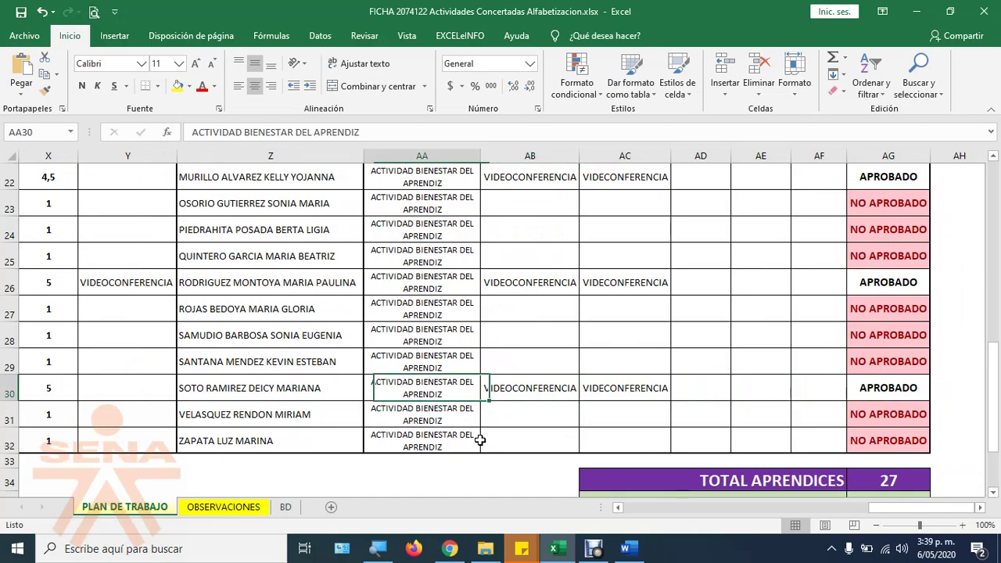
key(Left)
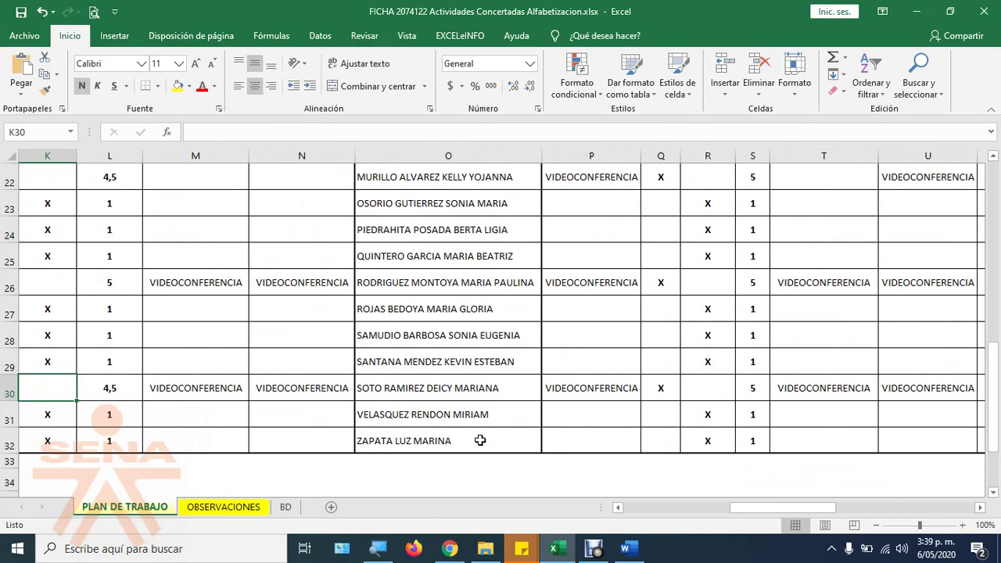
key(Left)
key(Left)
key(Left)
key(Left)
key(Left)
key(Left)
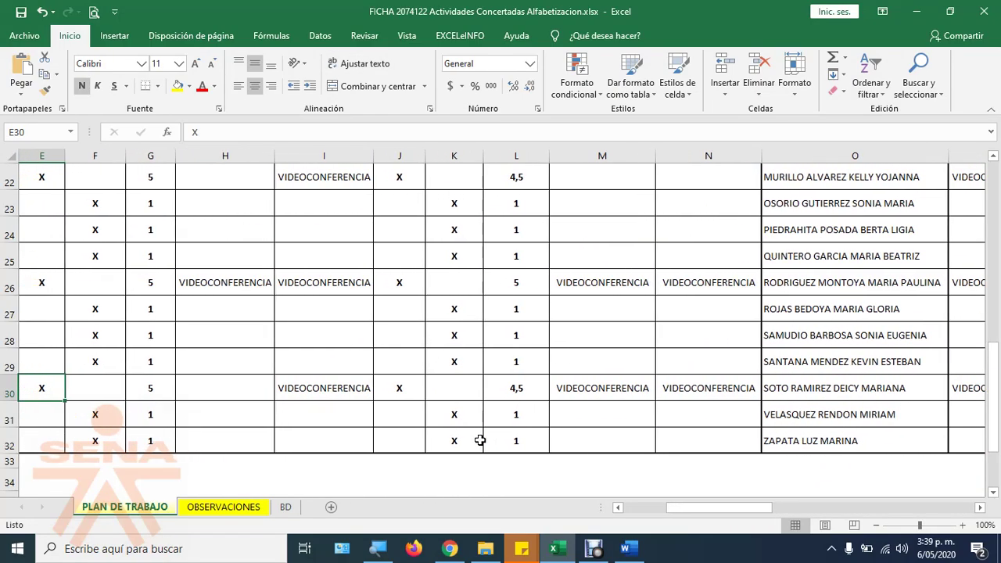
key(shift)
key(shift)
key(shift)
key(shift)
key(shift)
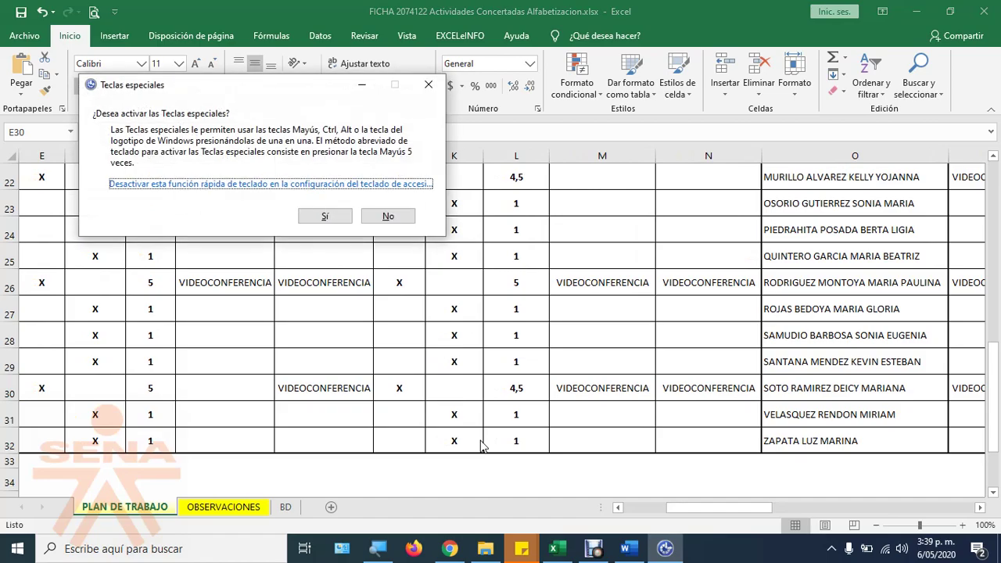
key(Escape)
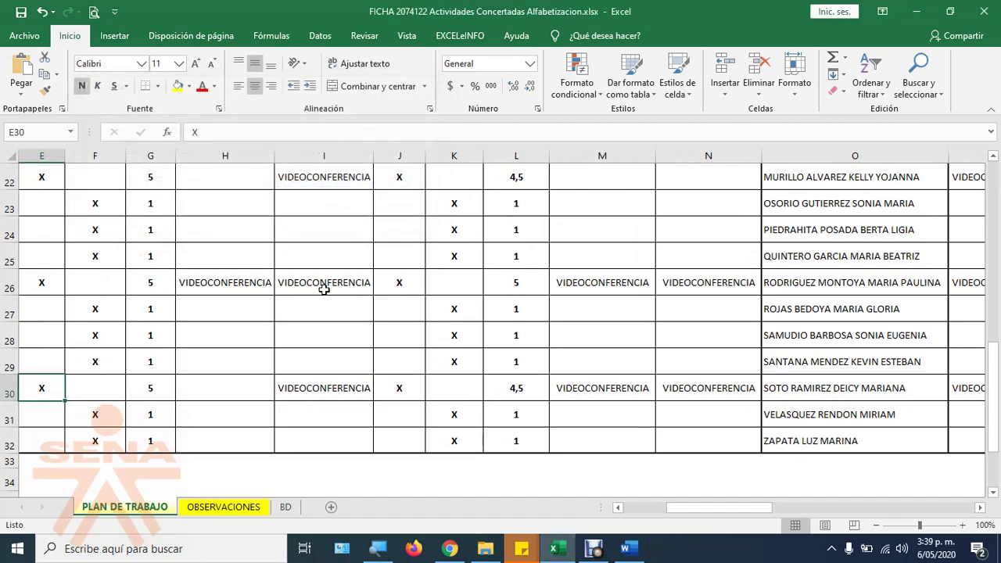
Step: Review row 26's entries from cell I26 onward and scroll back up the sheet
click(324, 282)
key(Right)
key(Right)
key(Right)
key(Right)
key(Right)
key(Right)
key(Right)
key(Right)
key(Right)
key(Right)
key(Right)
key(Right)
key(Right)
key(Right)
key(Right)
key(Right)
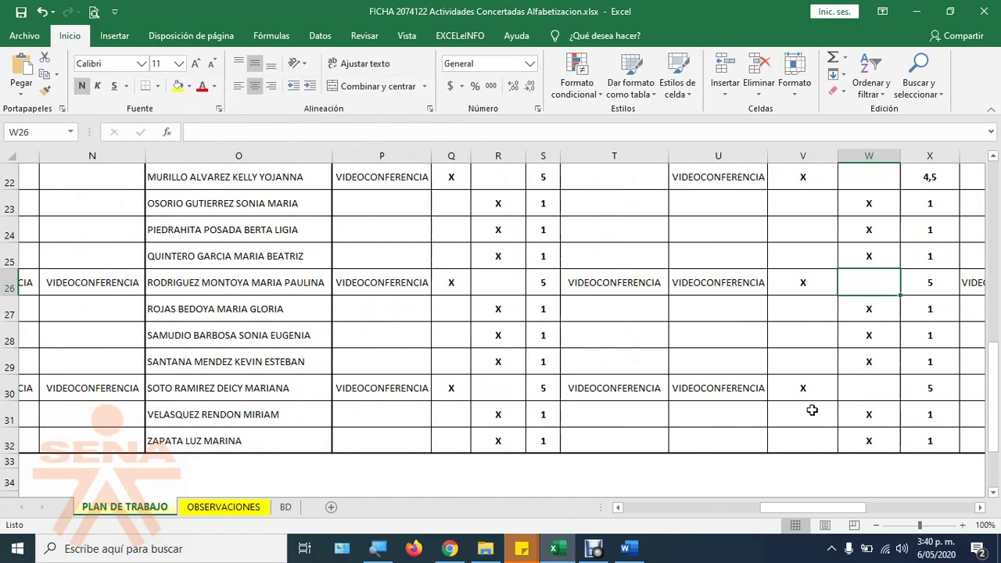
key(Right)
key(Right)
key(Right)
key(Right)
key(Right)
key(Right)
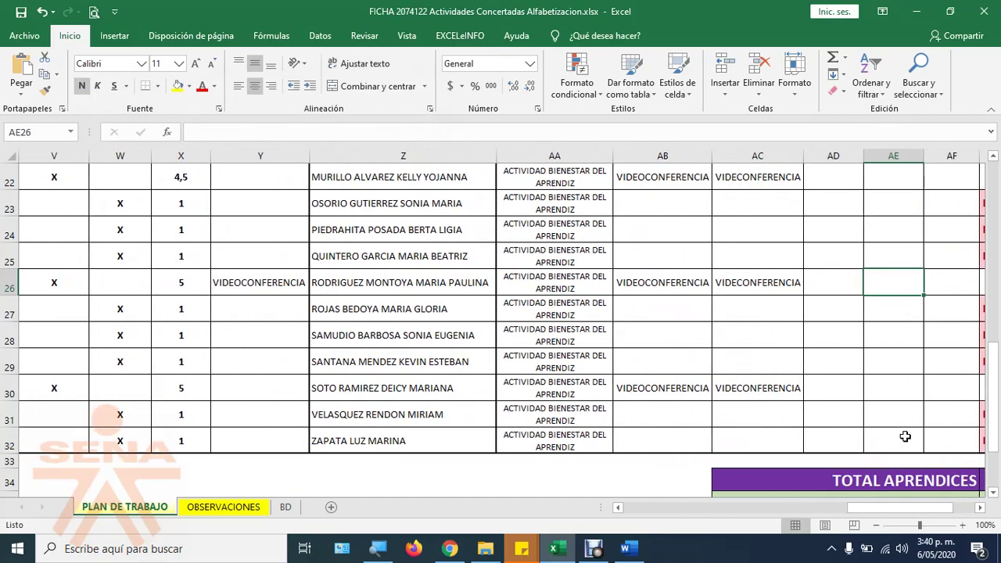
scroll(905, 436, up, 3)
scroll(905, 436, up, 5)
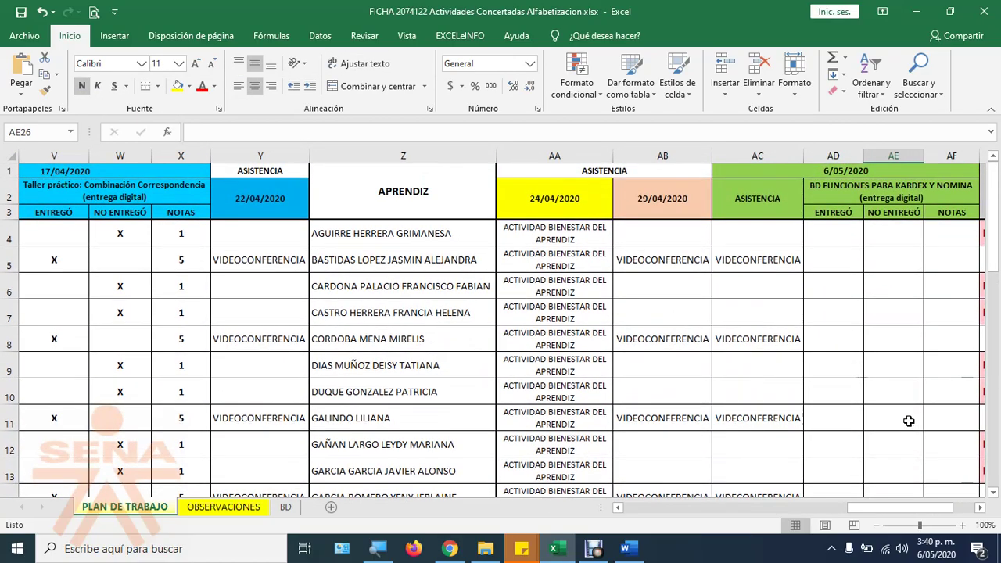
key(alt+Tab)
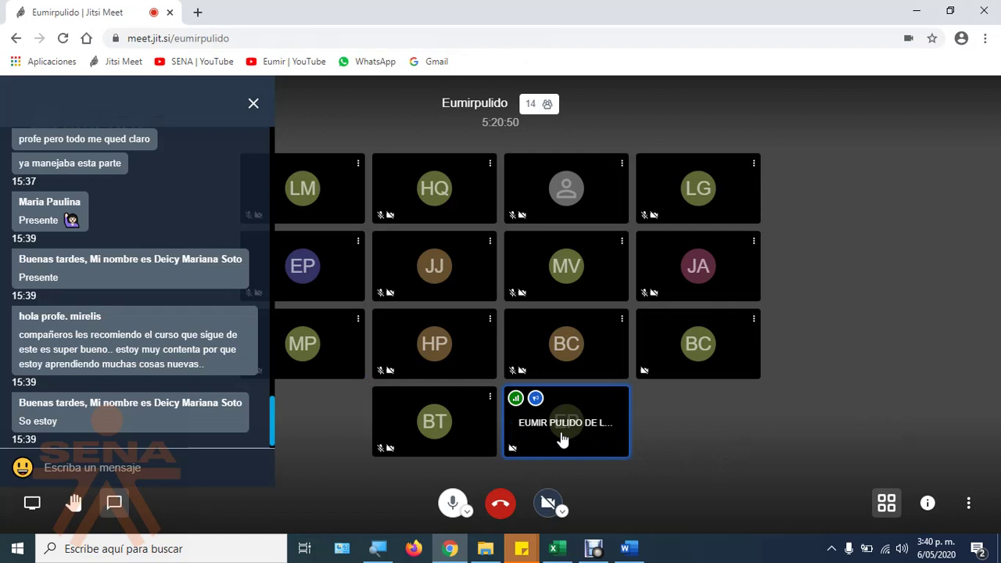